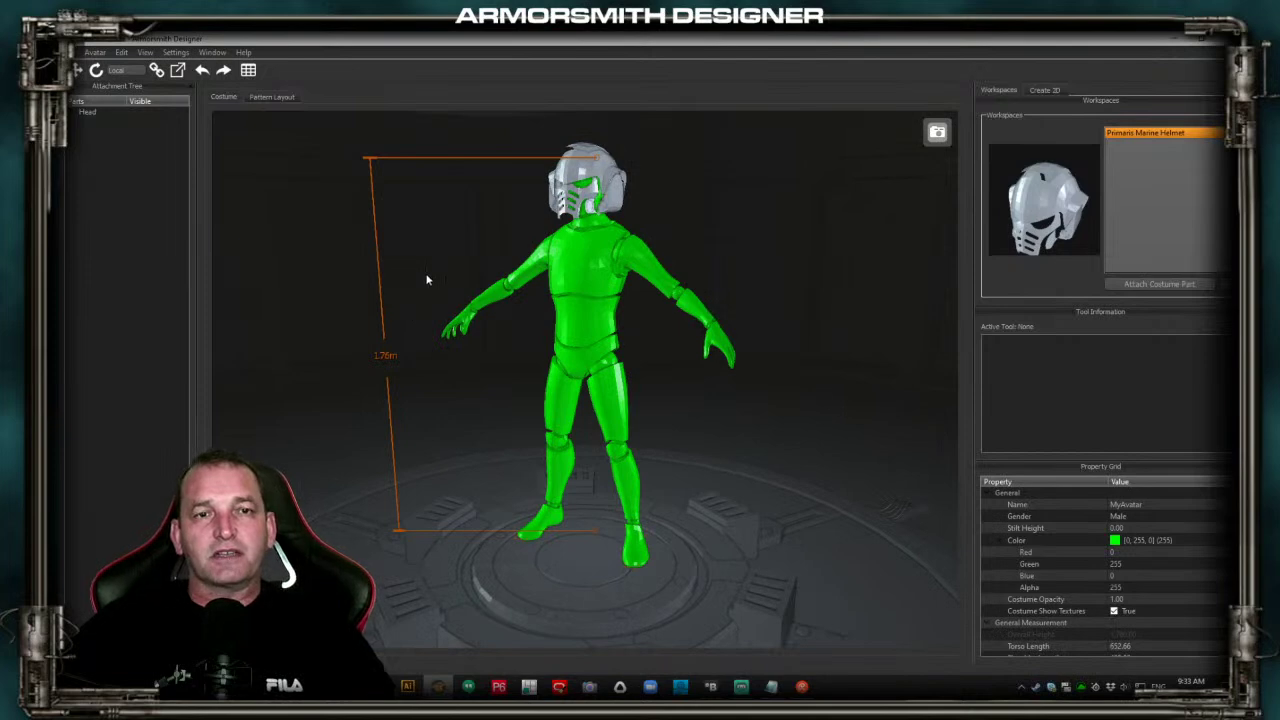
Examine the helmet's fit on the avatar from several angles and distances
scroll(428, 314, up, 2)
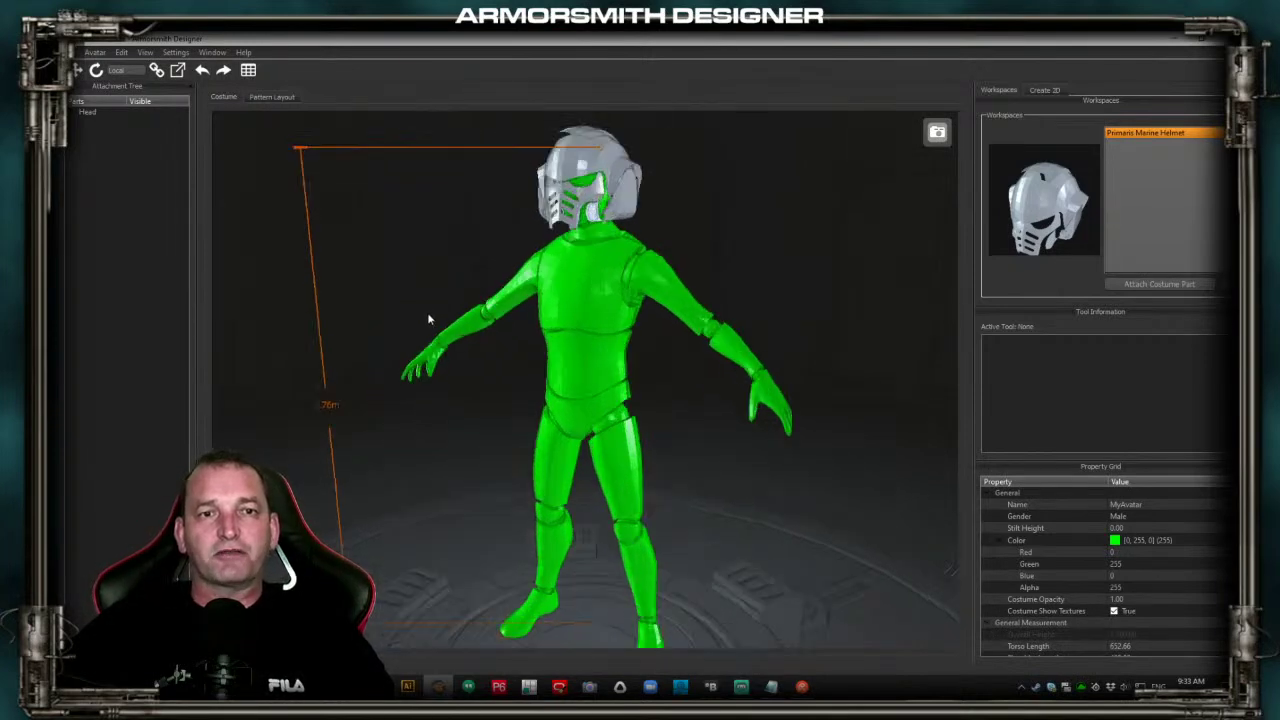
scroll(419, 273, down, 1)
drag(422, 290, 497, 278)
scroll(498, 279, down, 1)
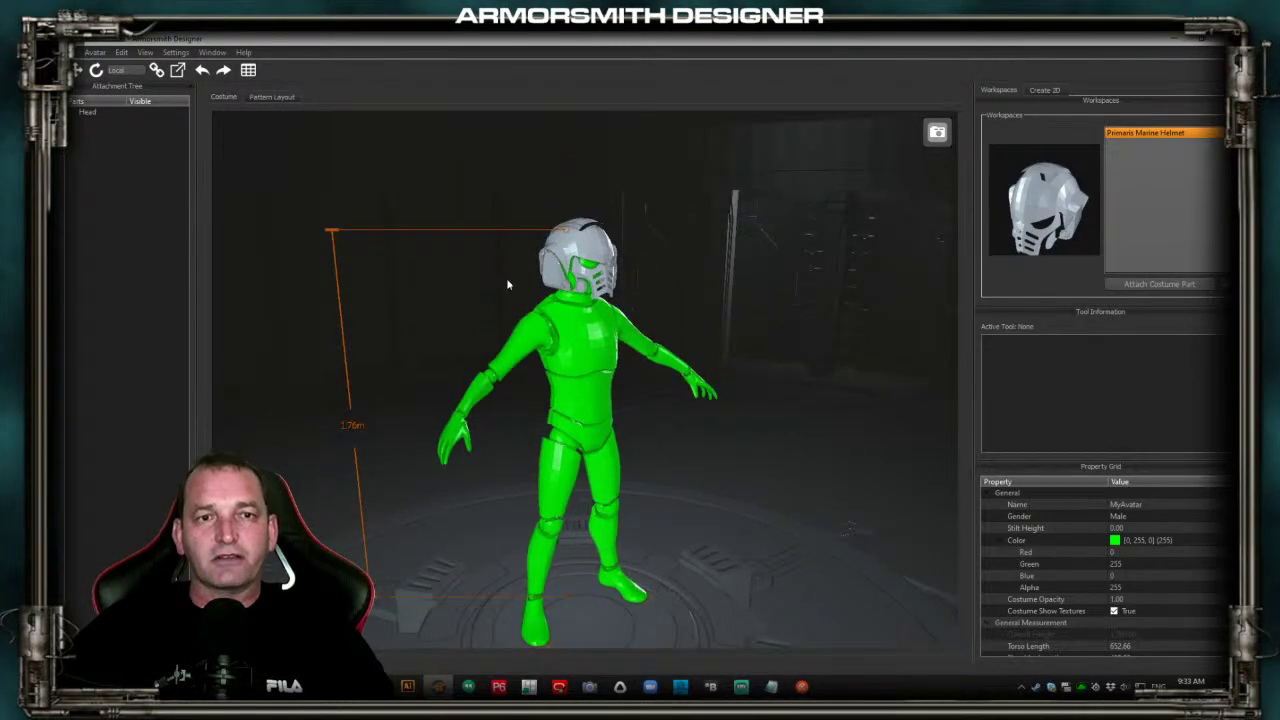
scroll(506, 279, up, 5)
drag(443, 225, 807, 291)
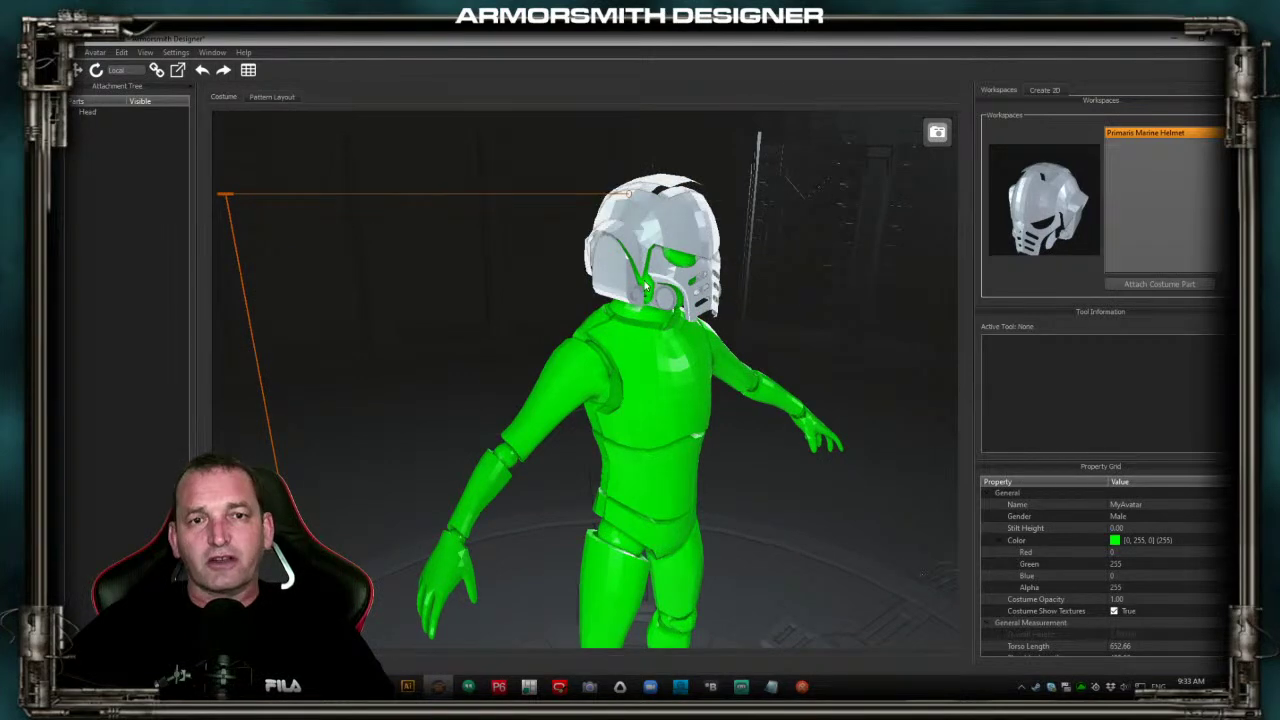
drag(807, 278, 715, 282)
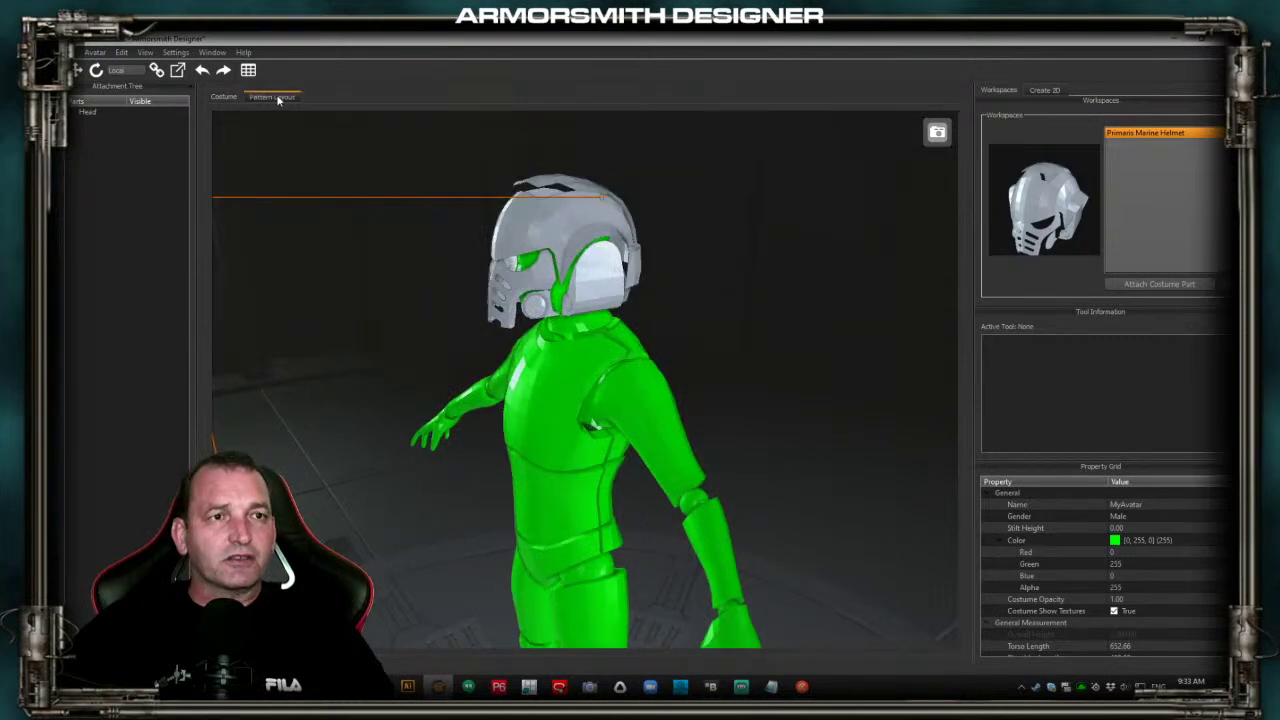
drag(394, 297, 480, 315)
click(571, 252)
right_click(578, 252)
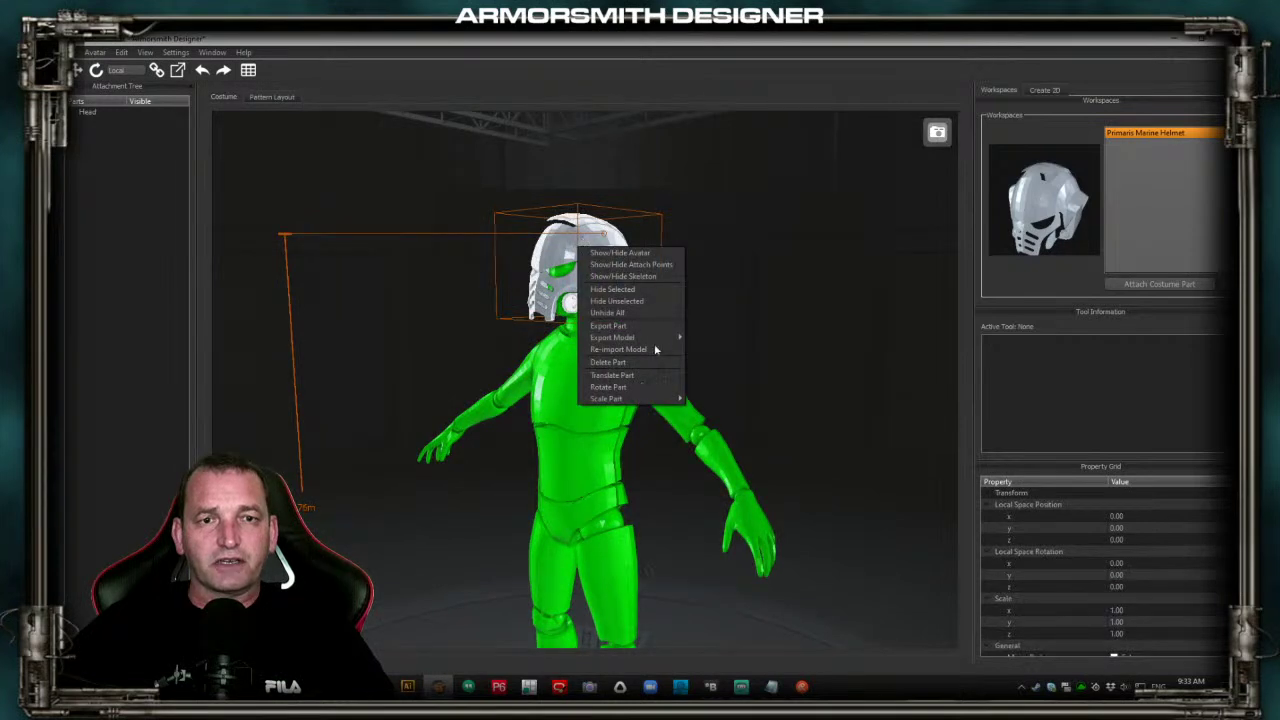
mouse_move(645, 400)
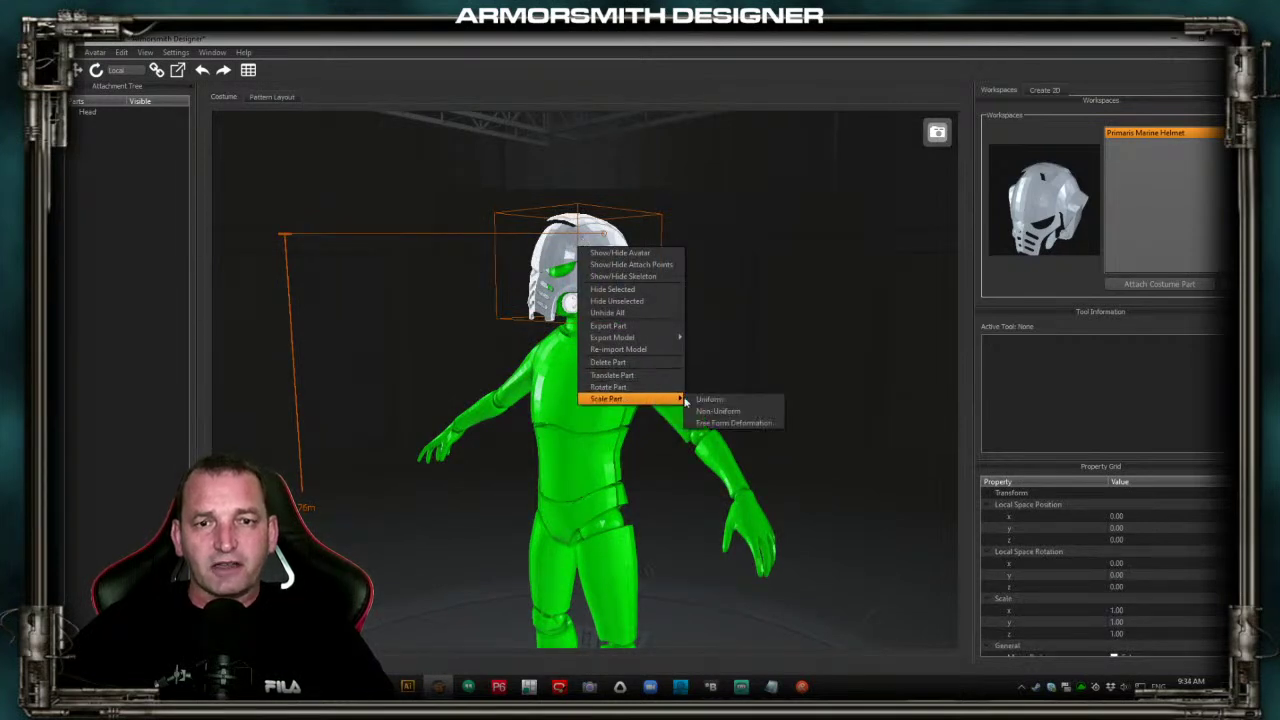
click(705, 424)
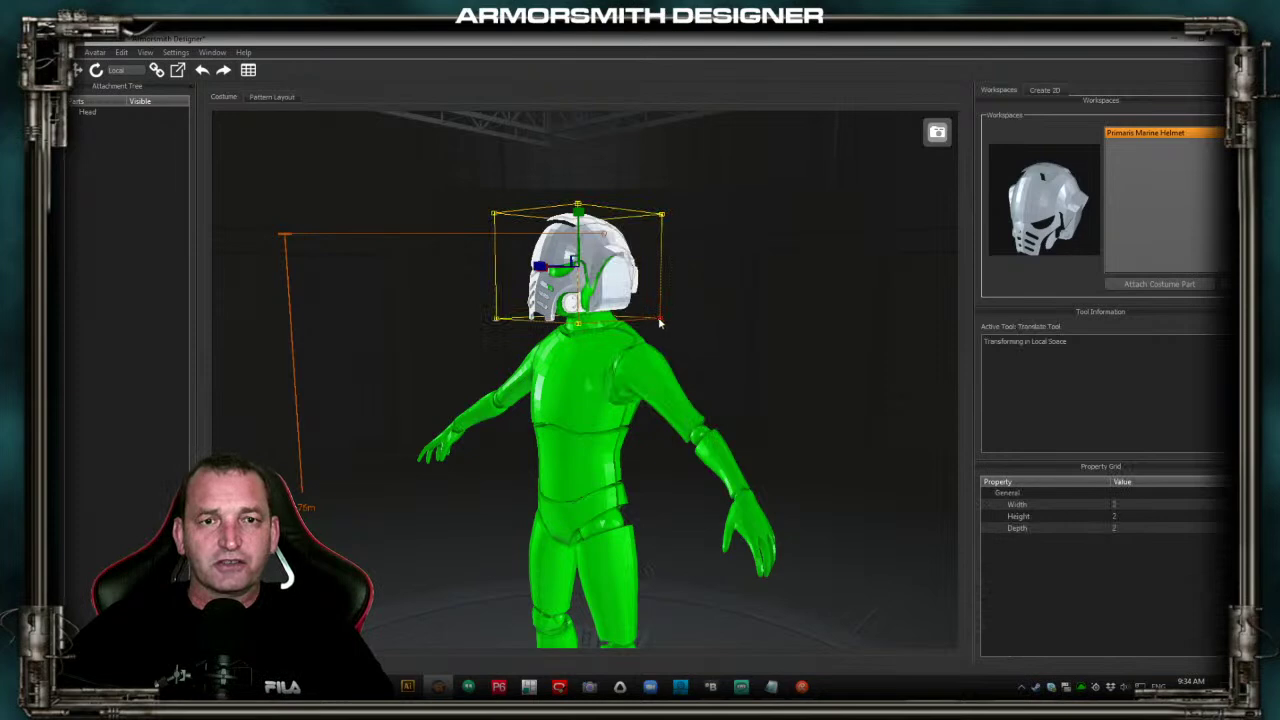
click(682, 327)
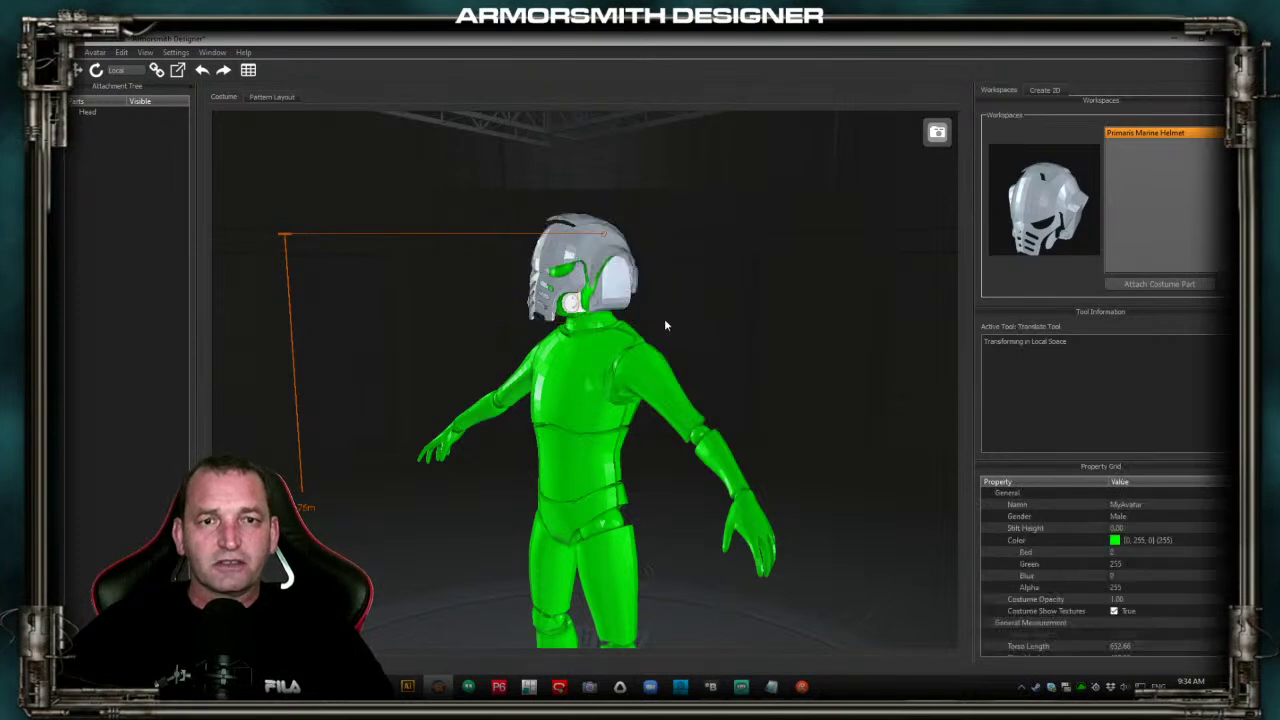
Stretch the helmet's lower rear corner outward with Free Form Deformation and check its pattern layout
click(603, 284)
right_click(605, 284)
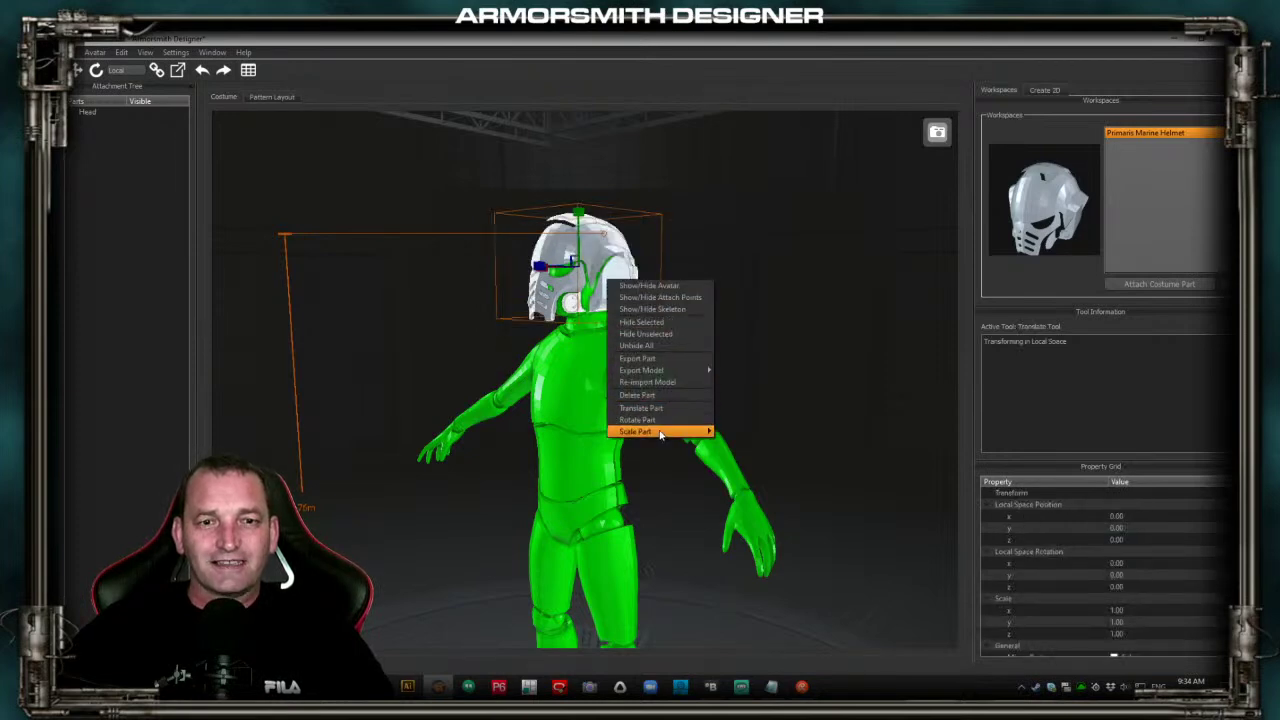
mouse_move(719, 430)
click(760, 455)
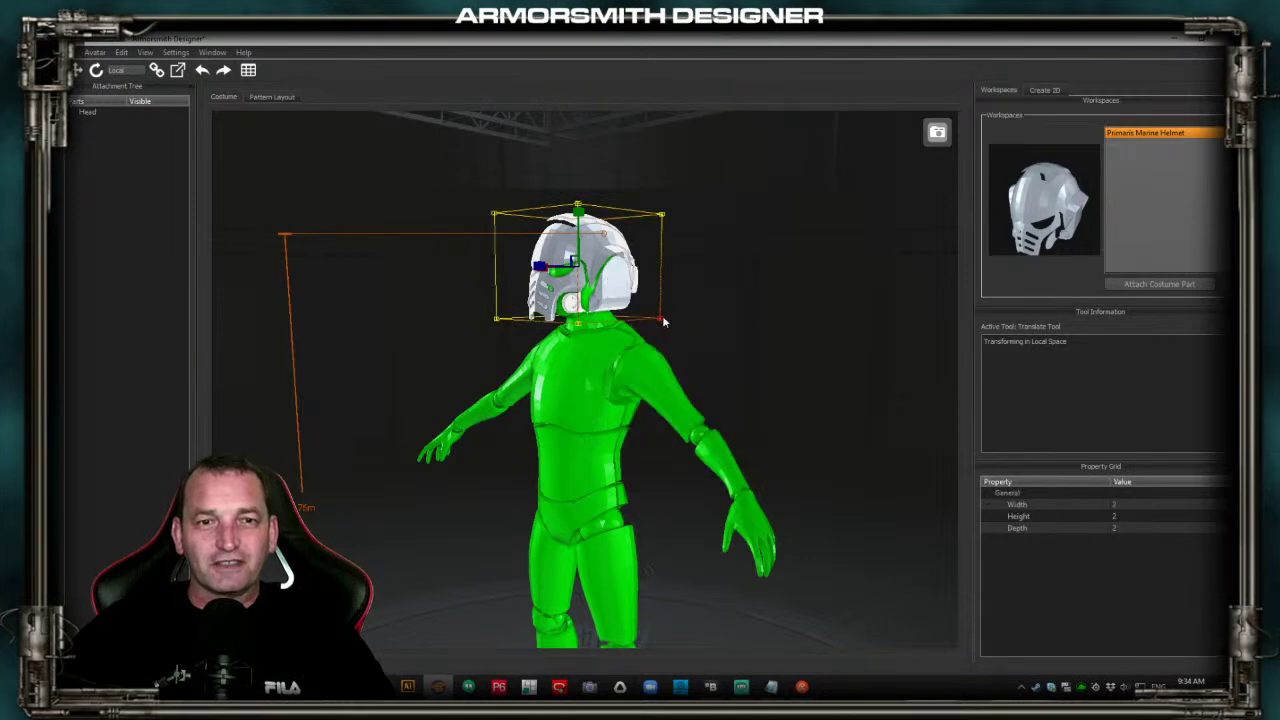
click(661, 320)
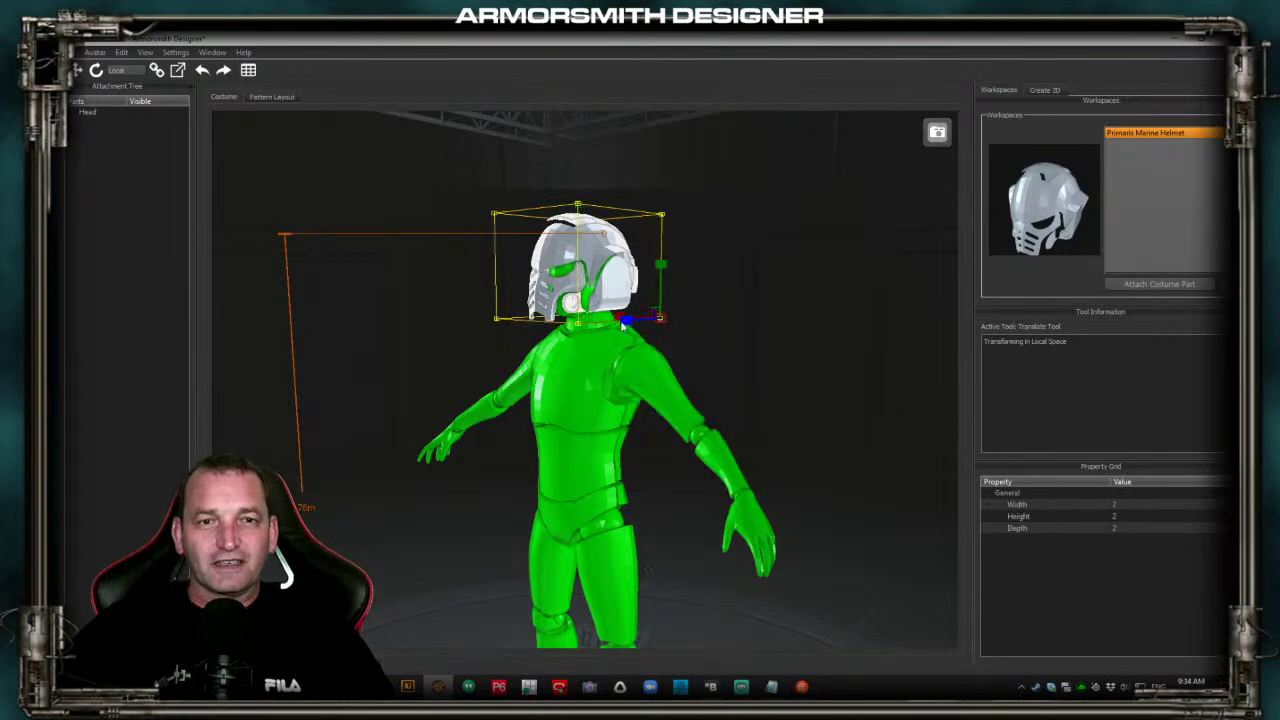
drag(625, 322, 685, 327)
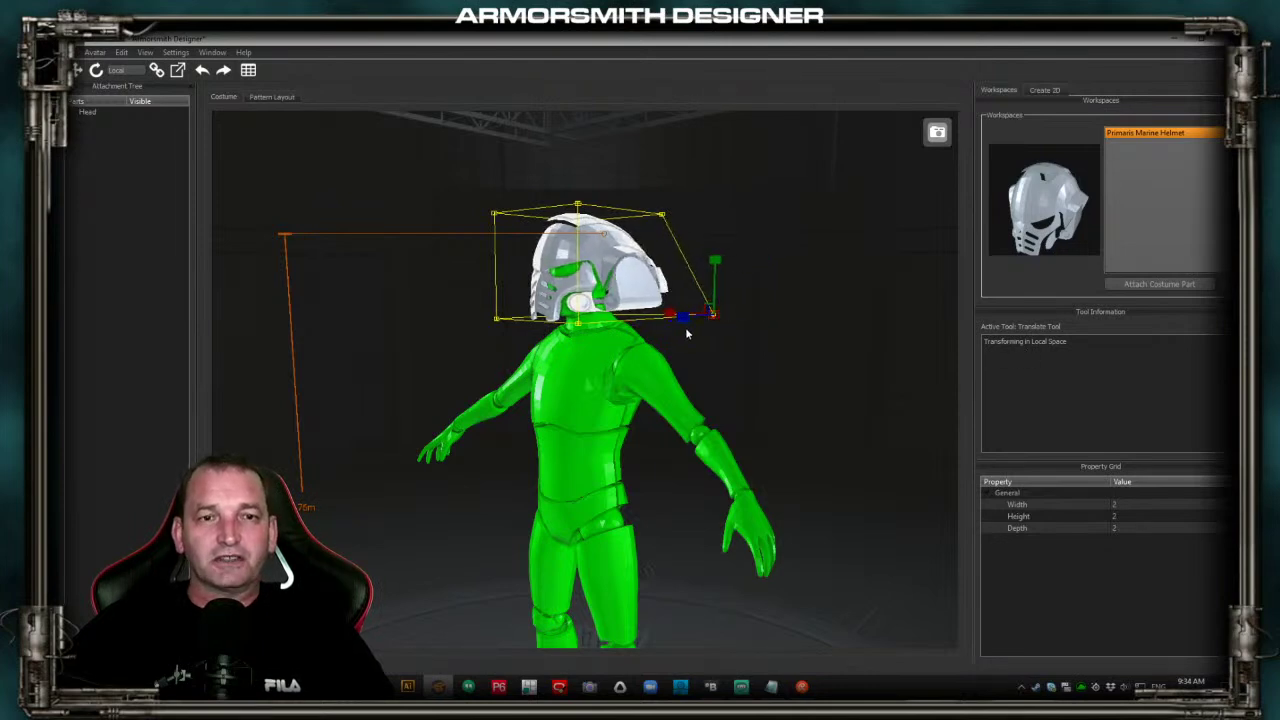
click(739, 354)
key(w)
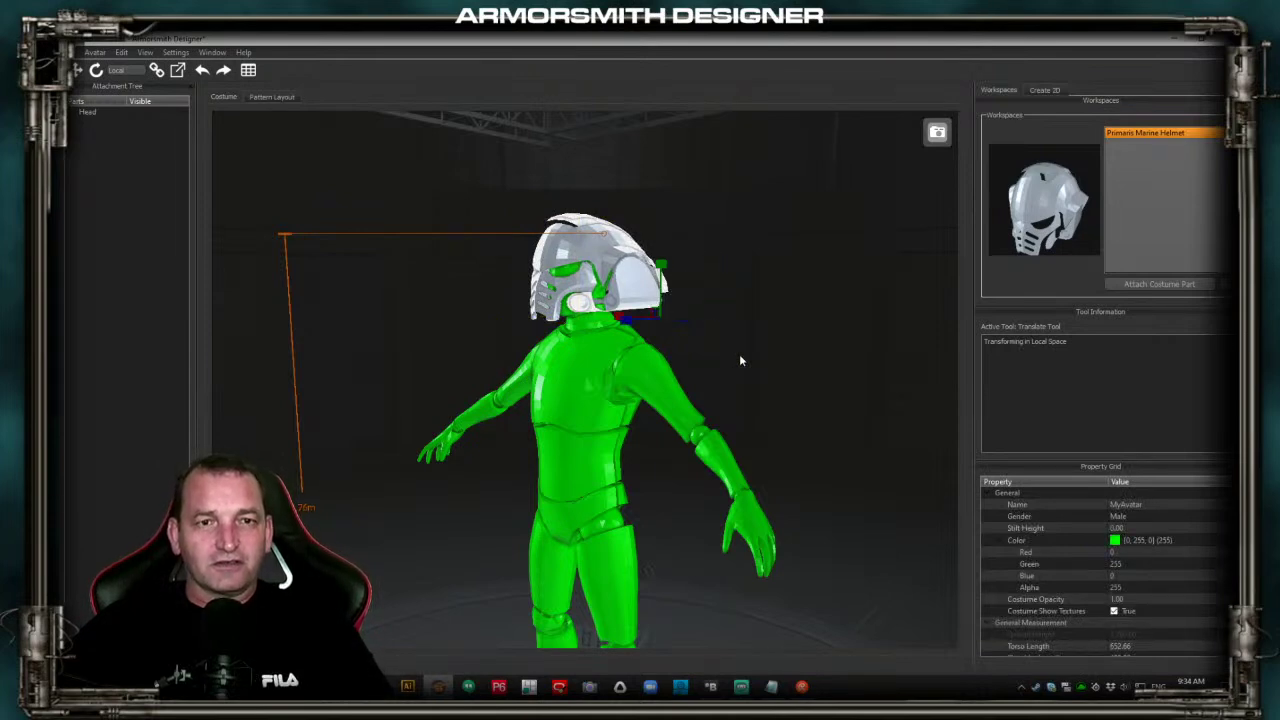
click(459, 273)
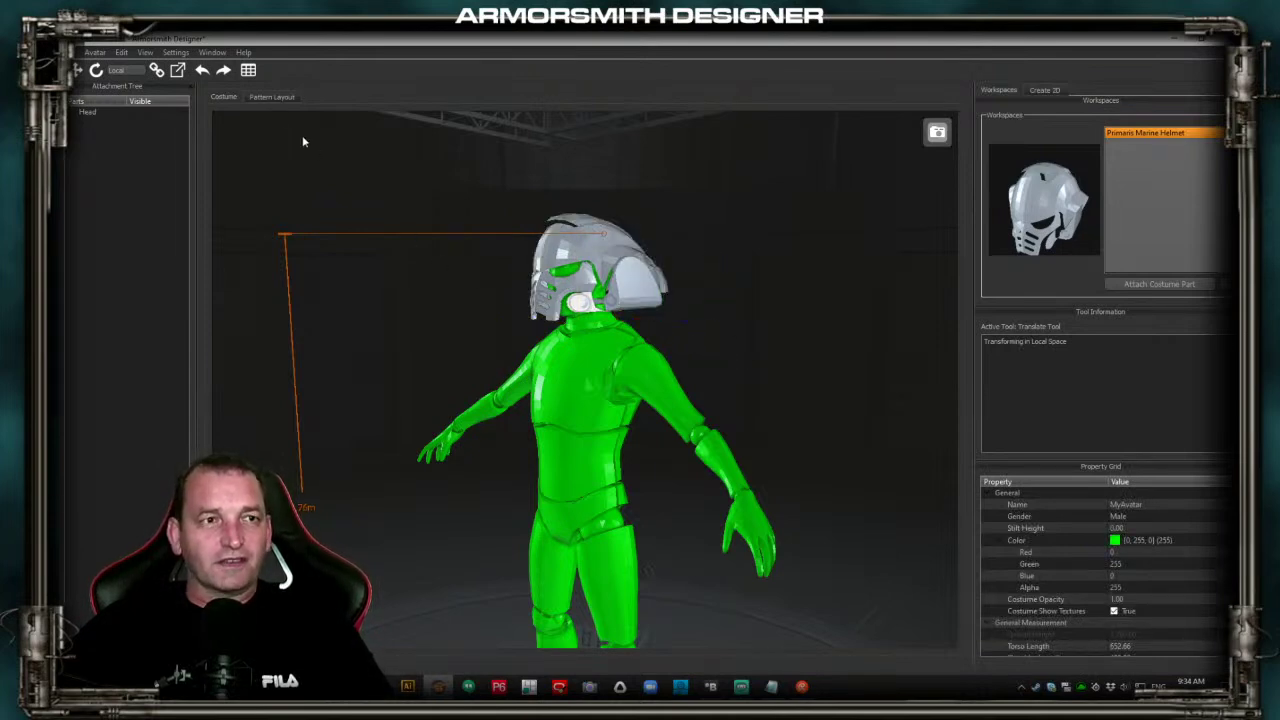
click(271, 97)
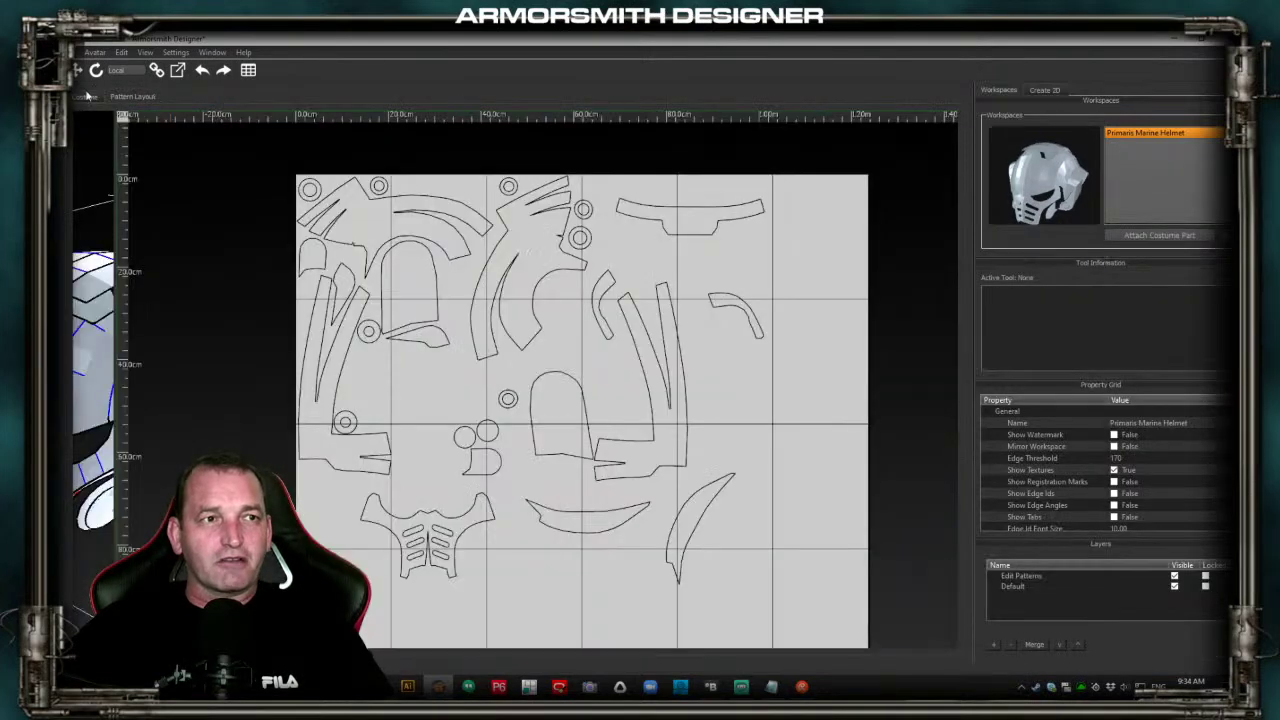
click(87, 98)
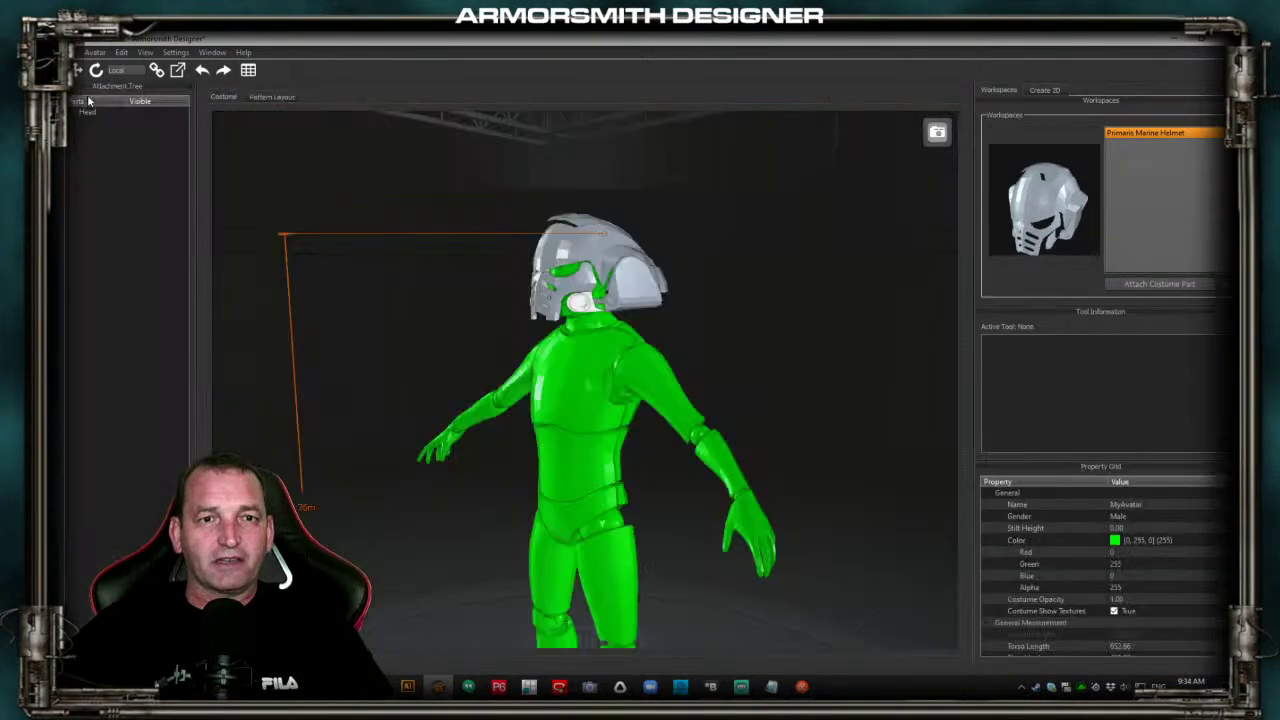
Delete the stretched helmet from the avatar and attach the Primaris Marine Helmet to the head again
click(626, 254)
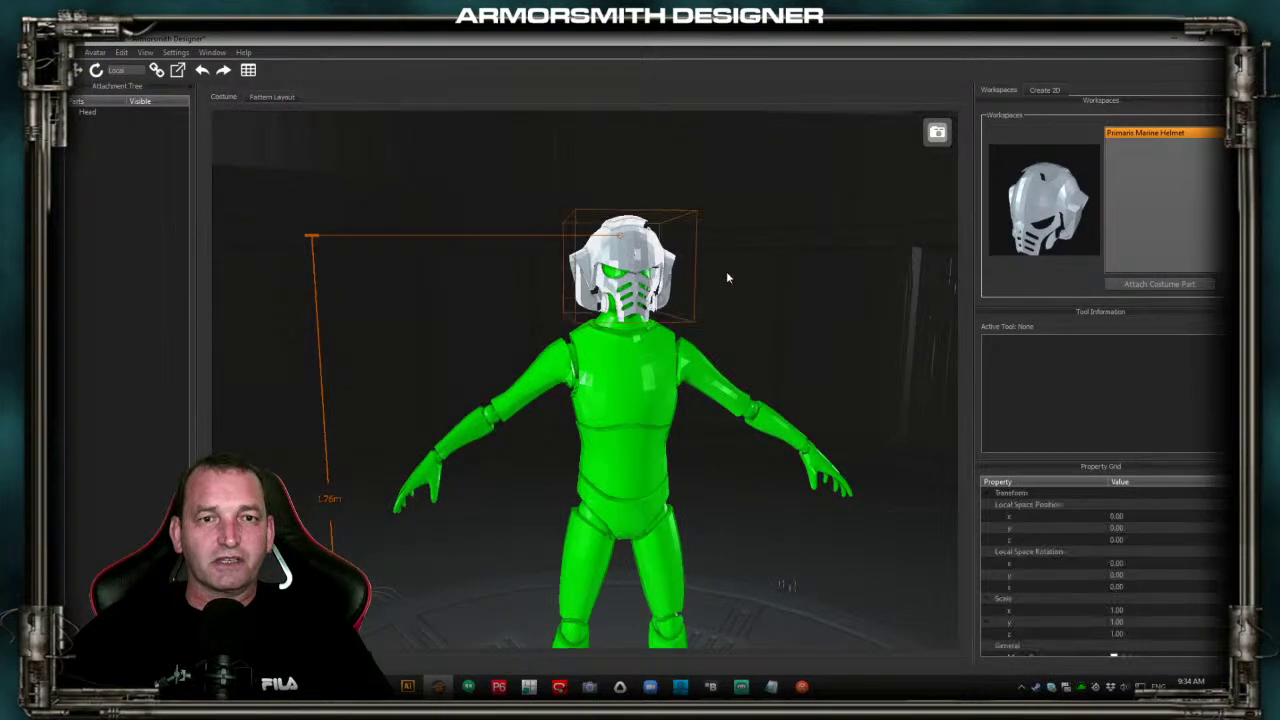
middle_drag(711, 271, 659, 281)
click(659, 285)
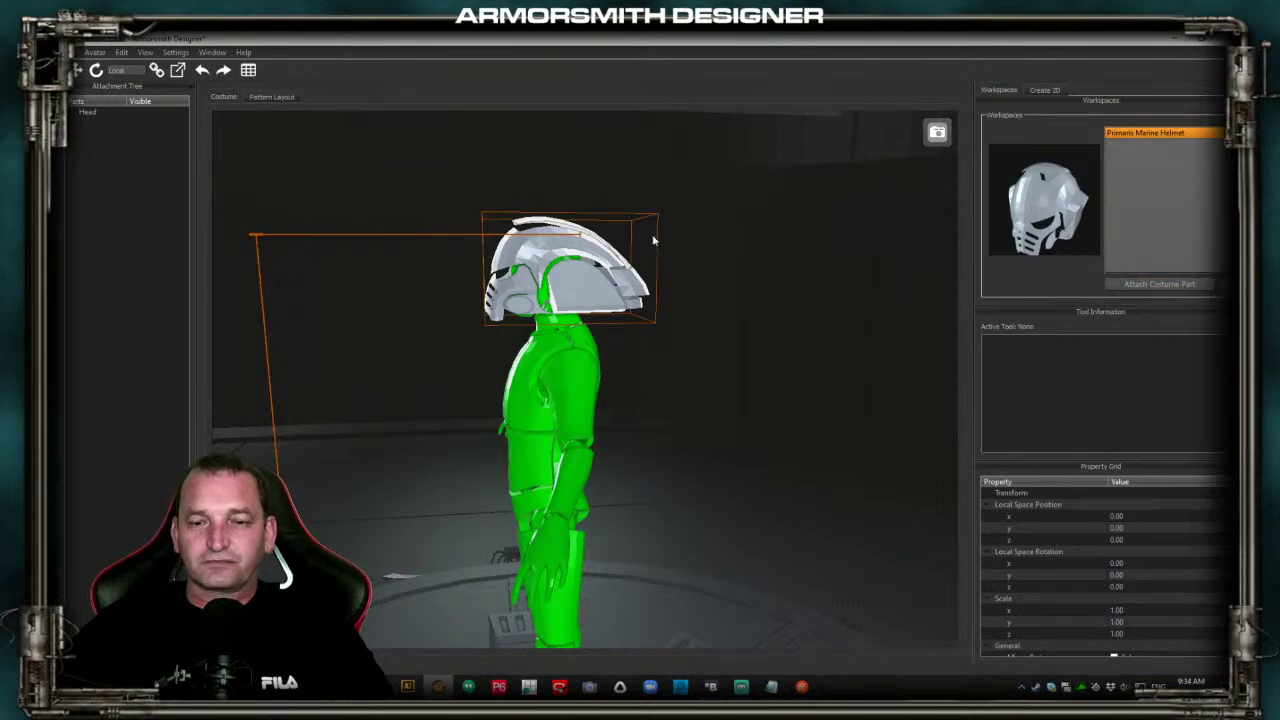
key(Delete)
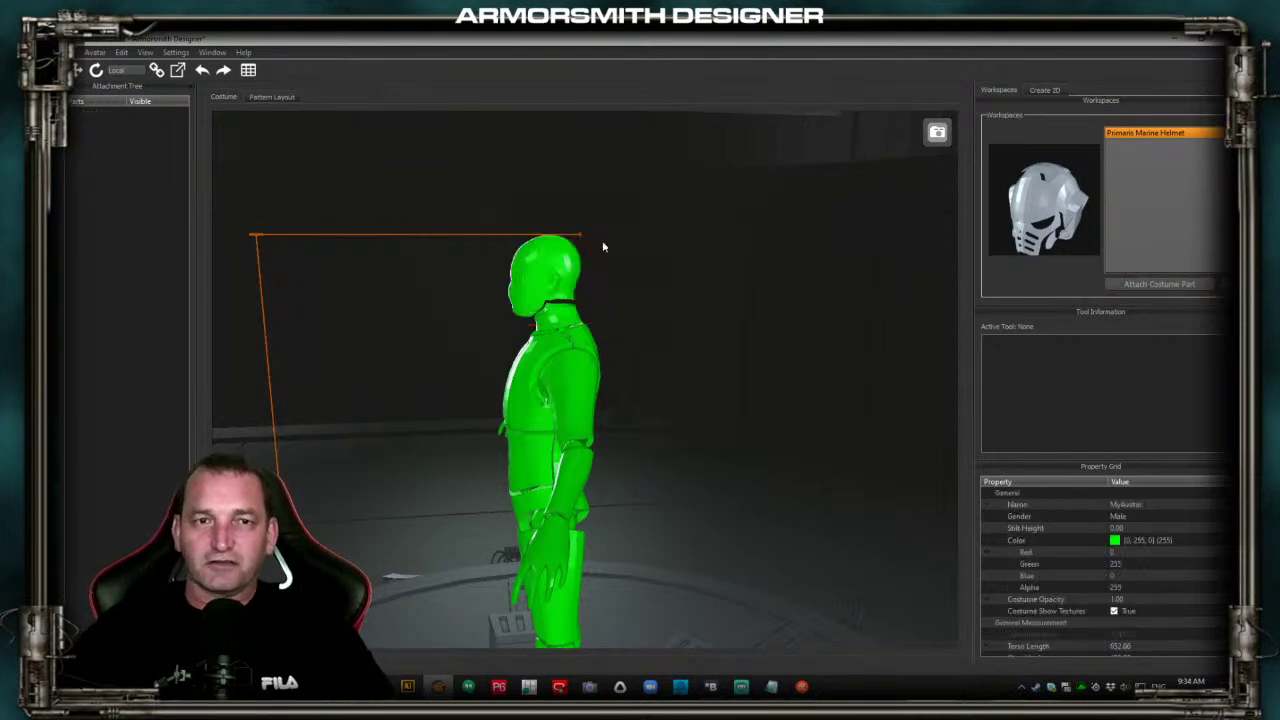
click(1188, 286)
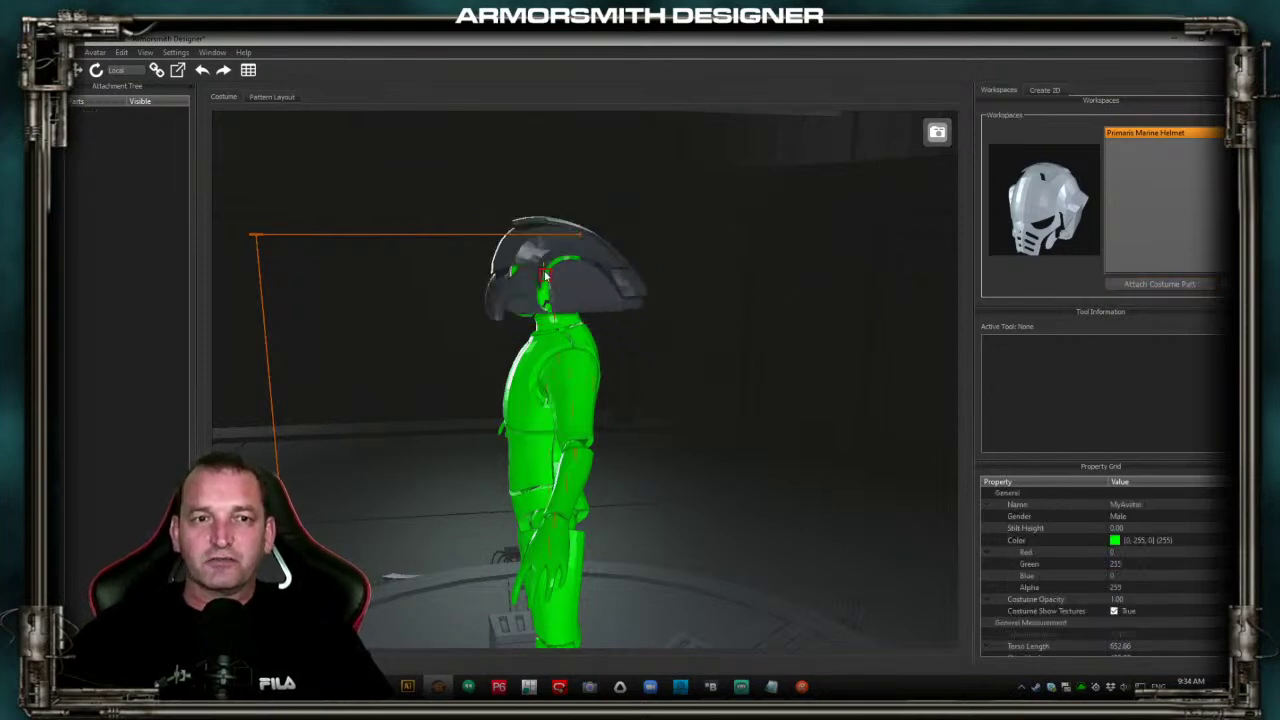
click(545, 275)
mouse_move(767, 317)
mouse_down()
mouse_move(1039, 308)
mouse_move(752, 335)
mouse_up()
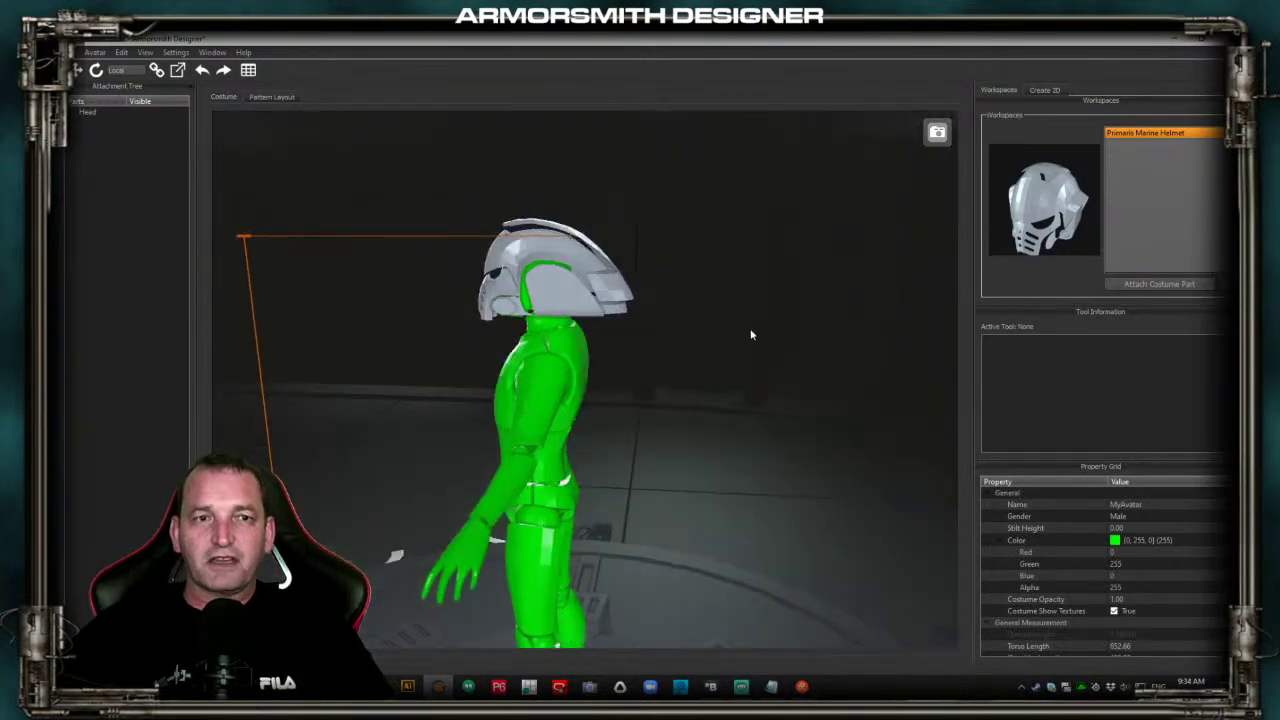
Widen the 3D preview in the helmet's pattern layout and return to the costume view
click(268, 98)
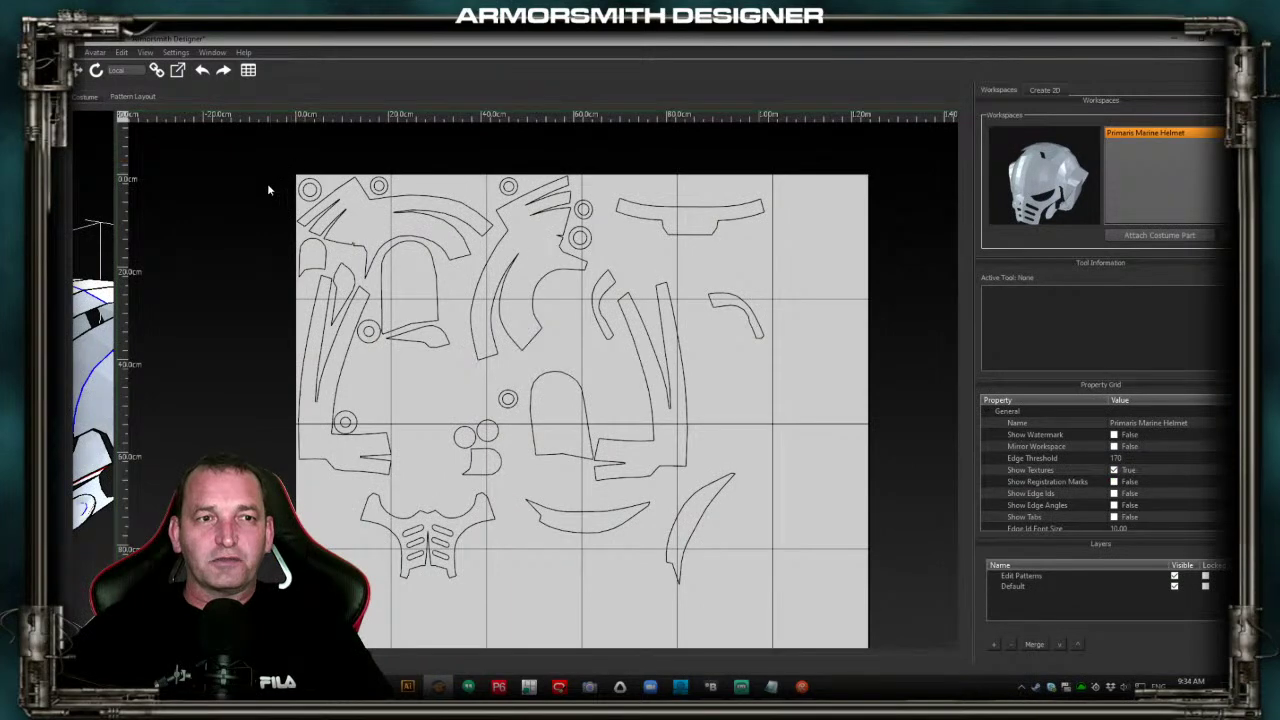
right_click(266, 221)
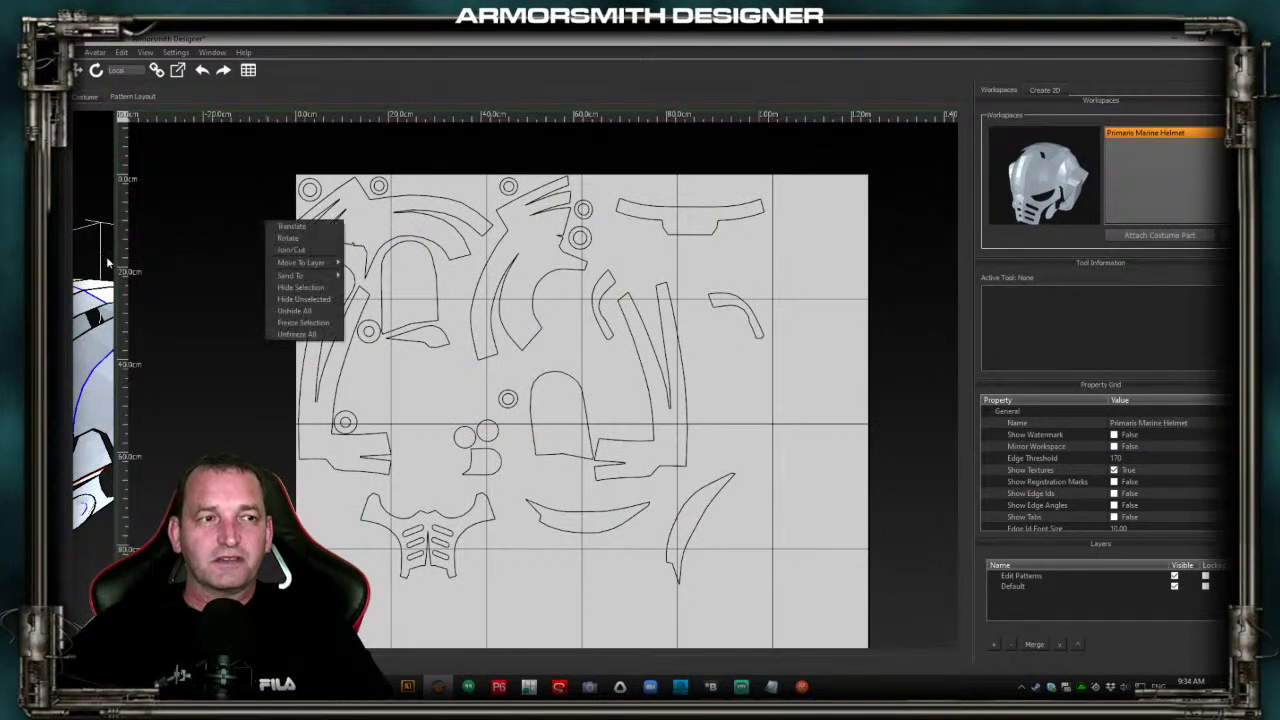
drag(117, 263, 329, 271)
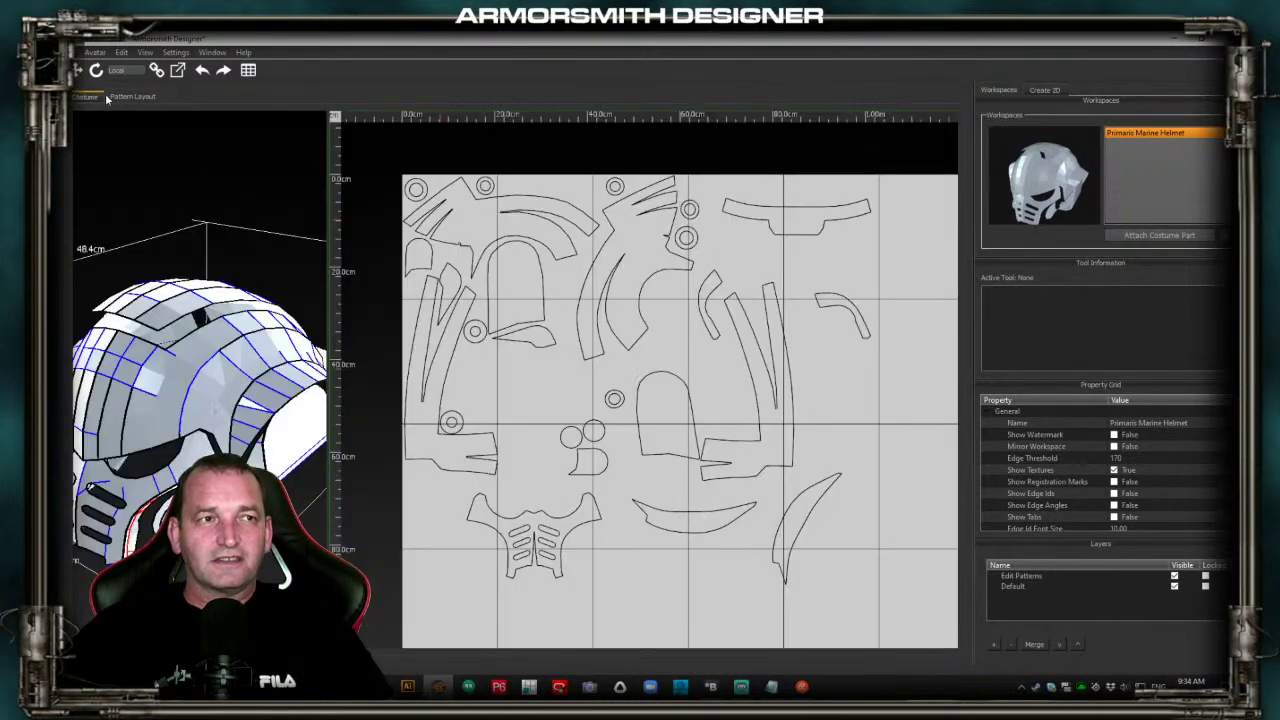
click(86, 97)
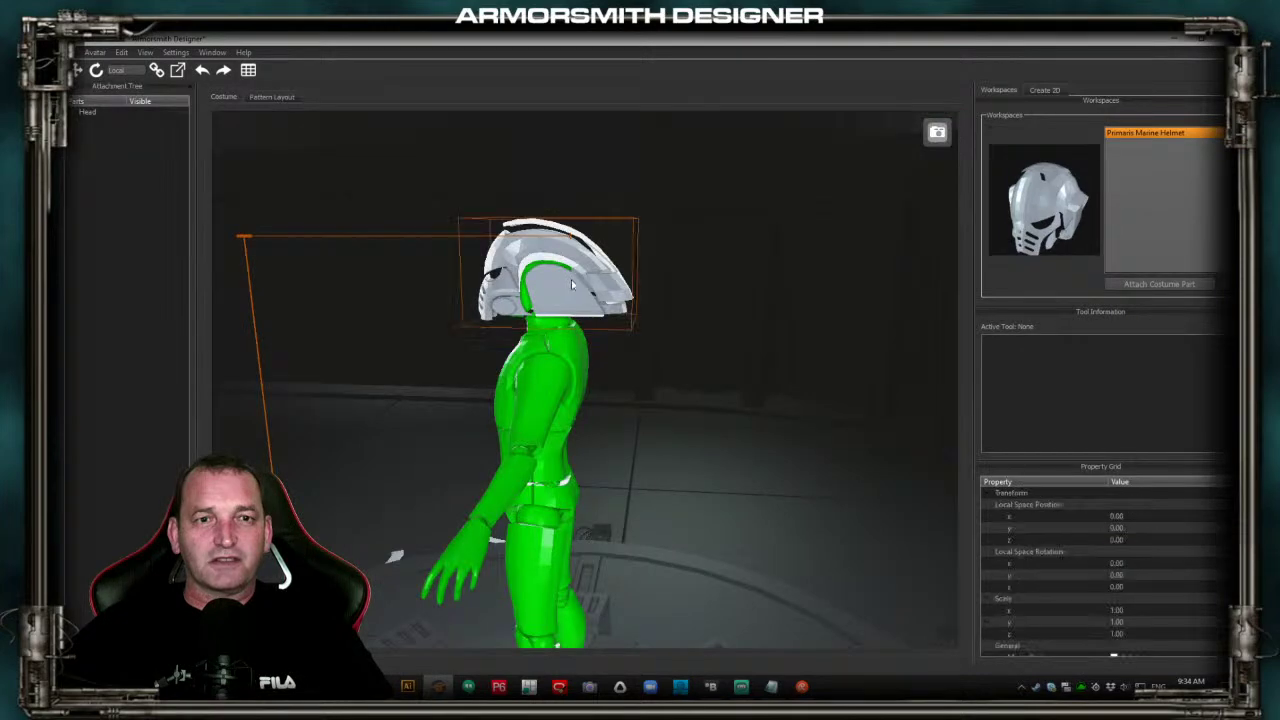
Reset the helmet's shape on the avatar by starting Free Form Deformation on it again
right_click(604, 299)
mouse_move(650, 452)
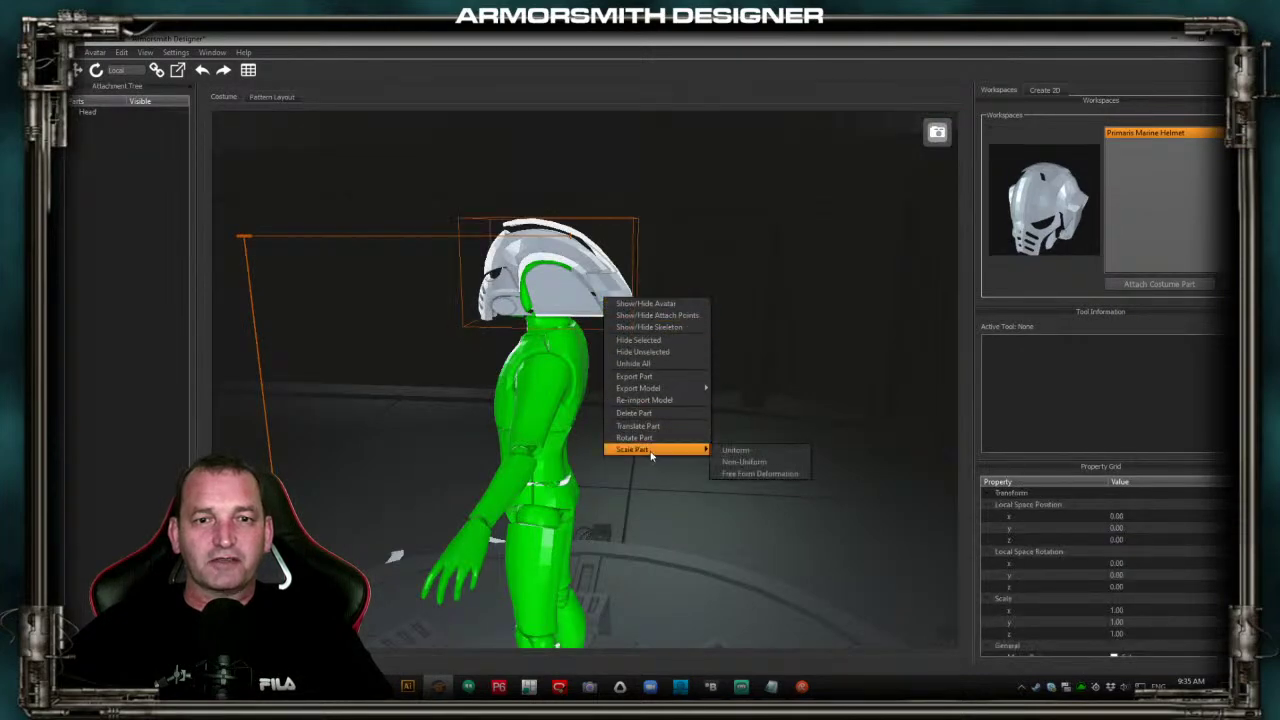
click(745, 473)
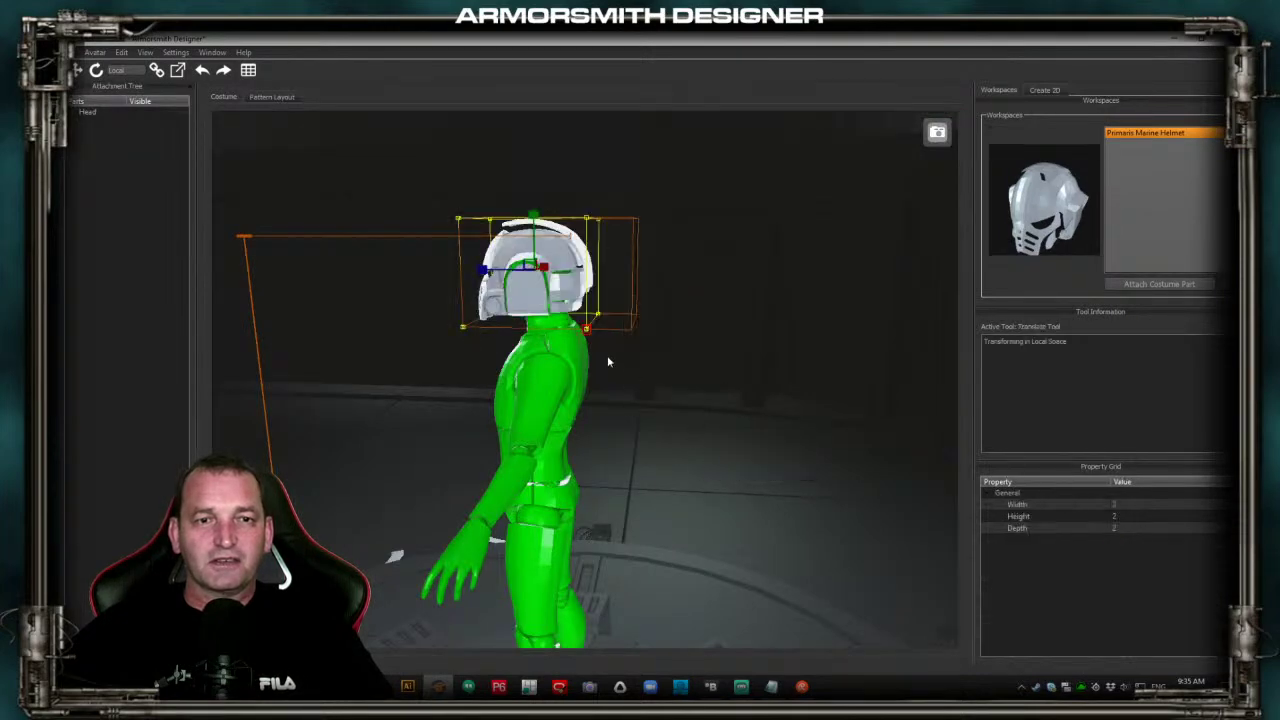
click(689, 382)
middle_drag(640, 364, 724, 371)
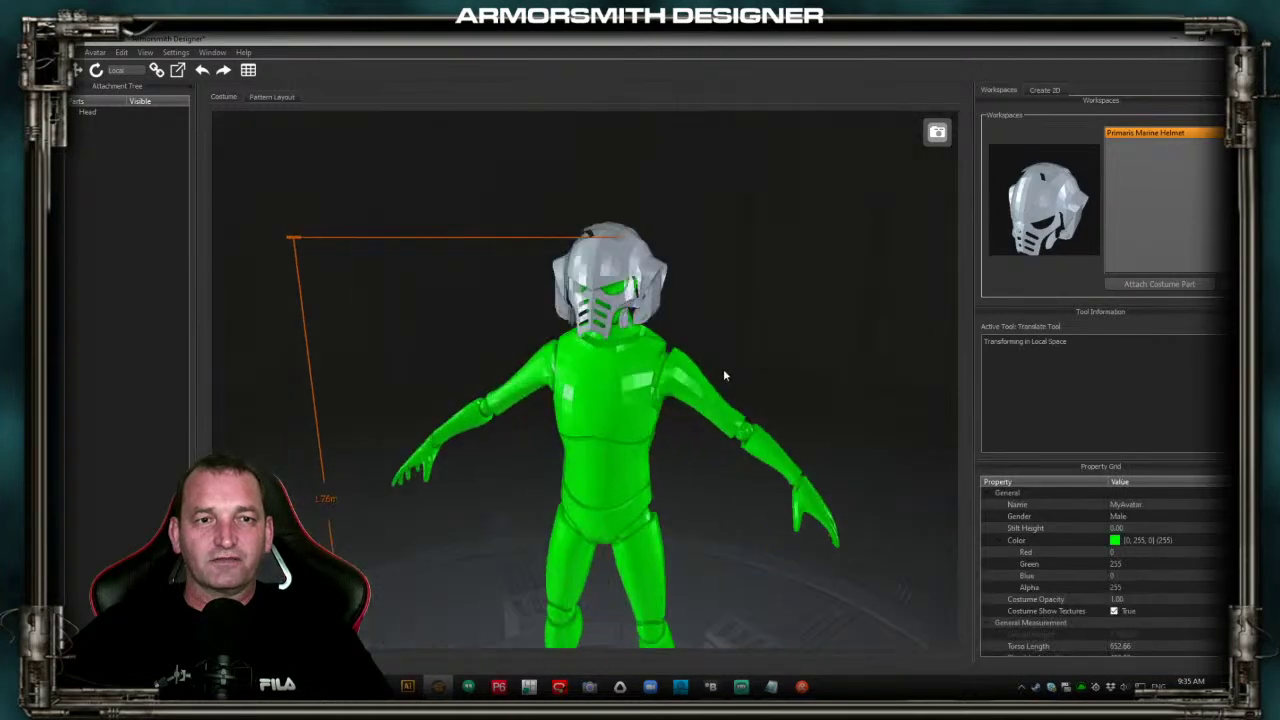
Enlarge the 3D preview in the helmet's pattern layout and select the upper dome part to view it isolated
click(271, 97)
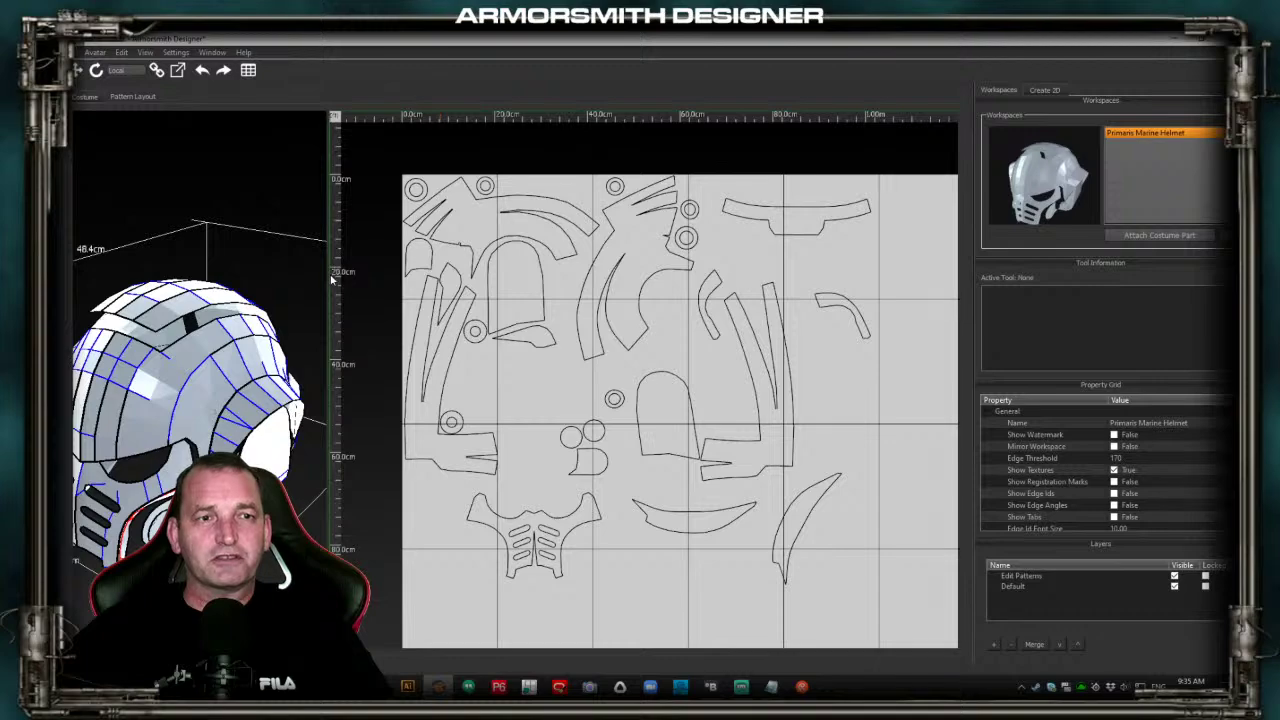
drag(329, 274, 313, 234)
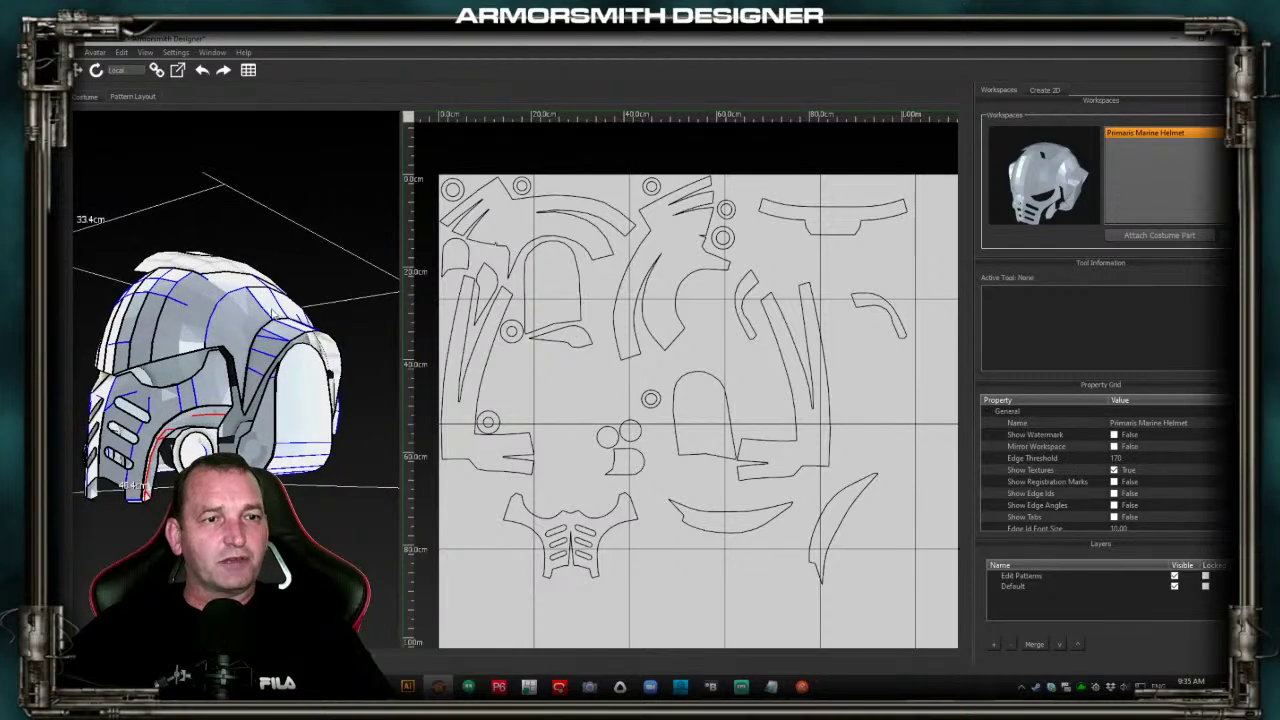
click(264, 316)
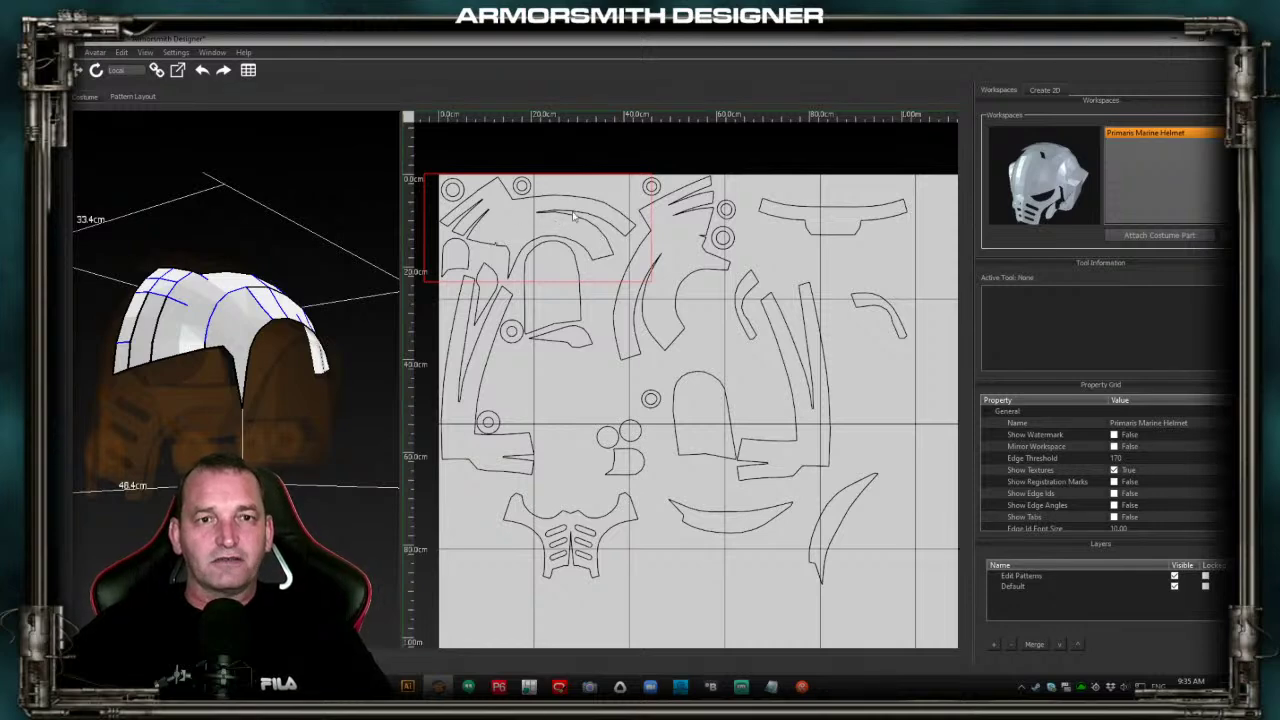
mouse_move(284, 246)
mouse_down()
mouse_move(308, 249)
mouse_move(290, 260)
mouse_up()
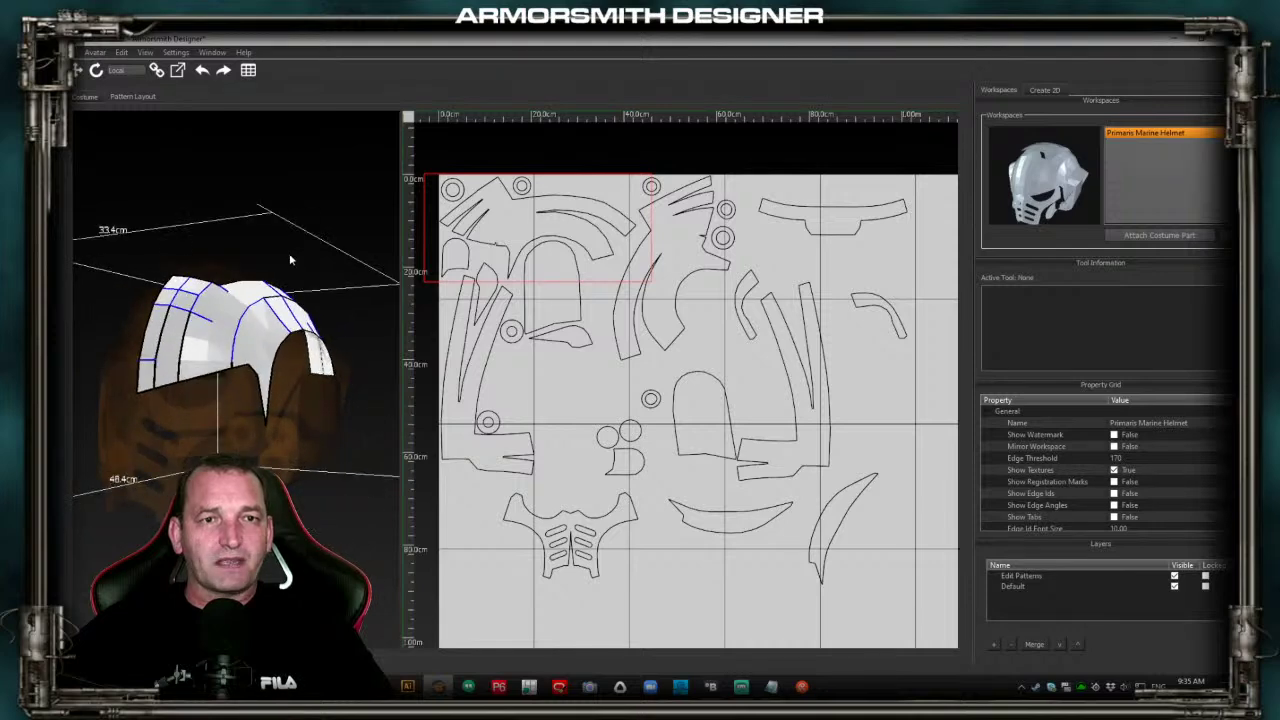
Translate the large pronged pattern piece from beside the dome piece to the sheet's lower right area
click(694, 222)
click(648, 238)
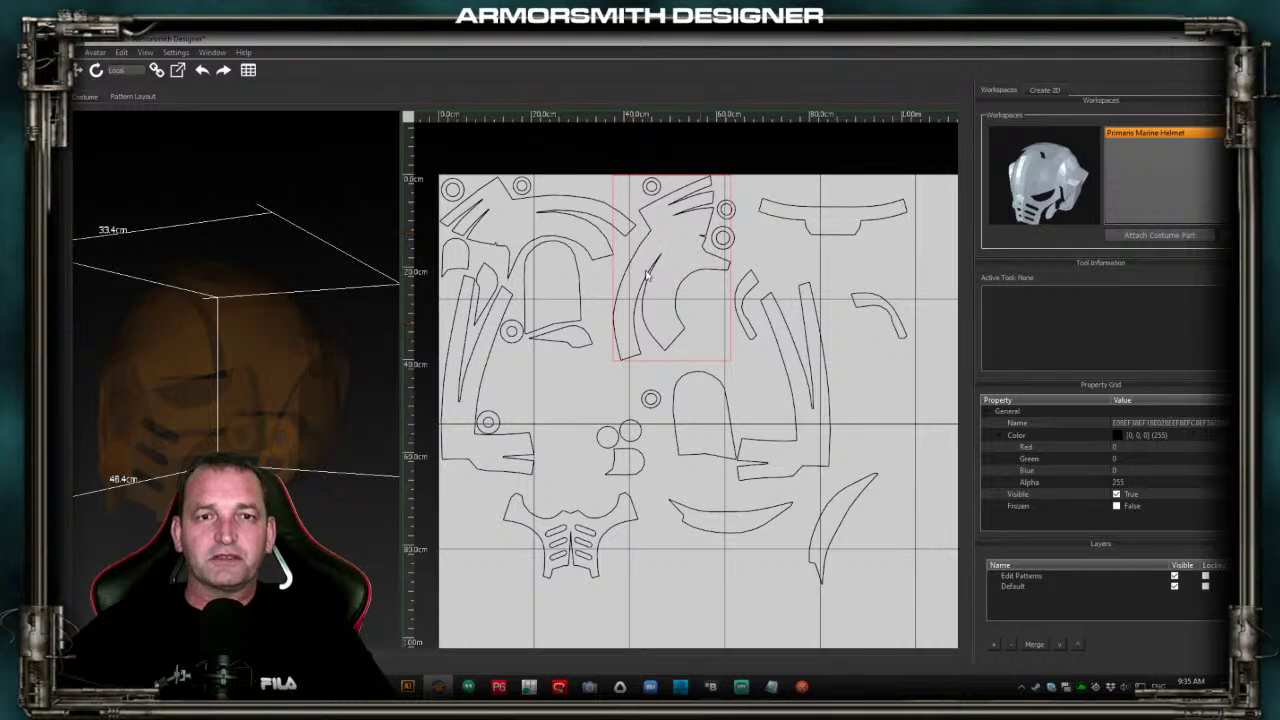
right_click(648, 268)
click(665, 273)
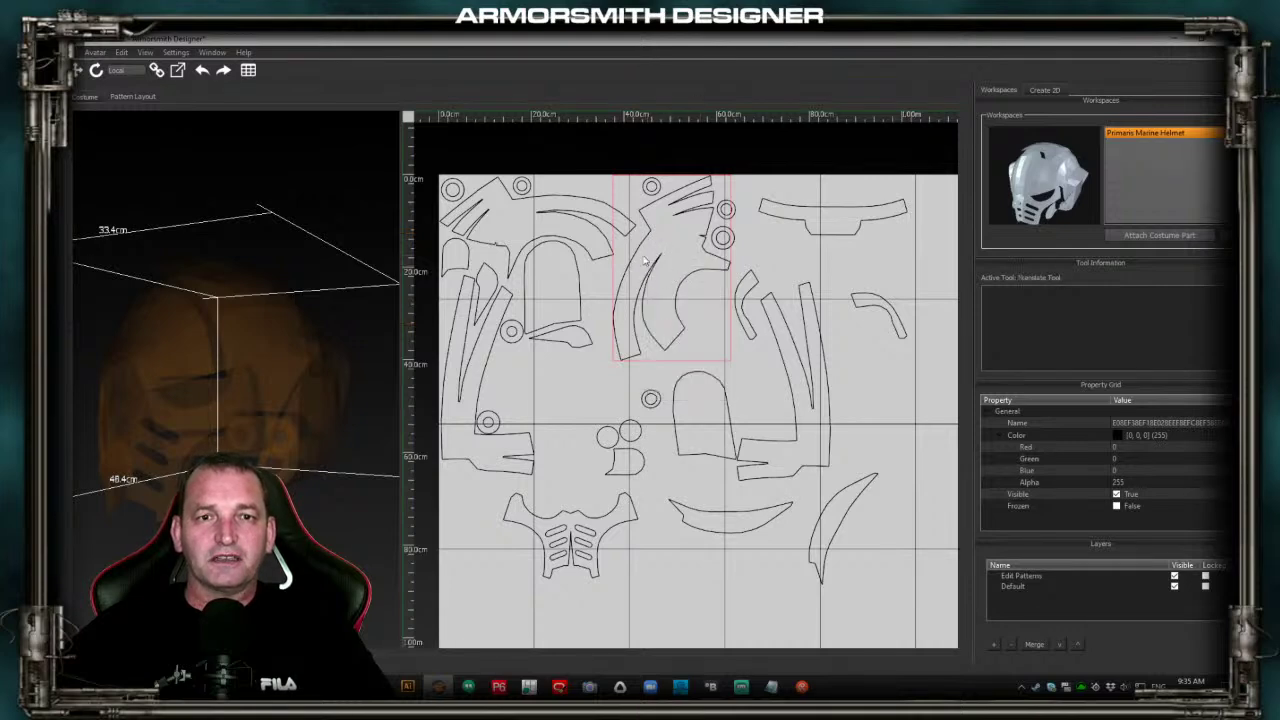
drag(636, 250, 829, 503)
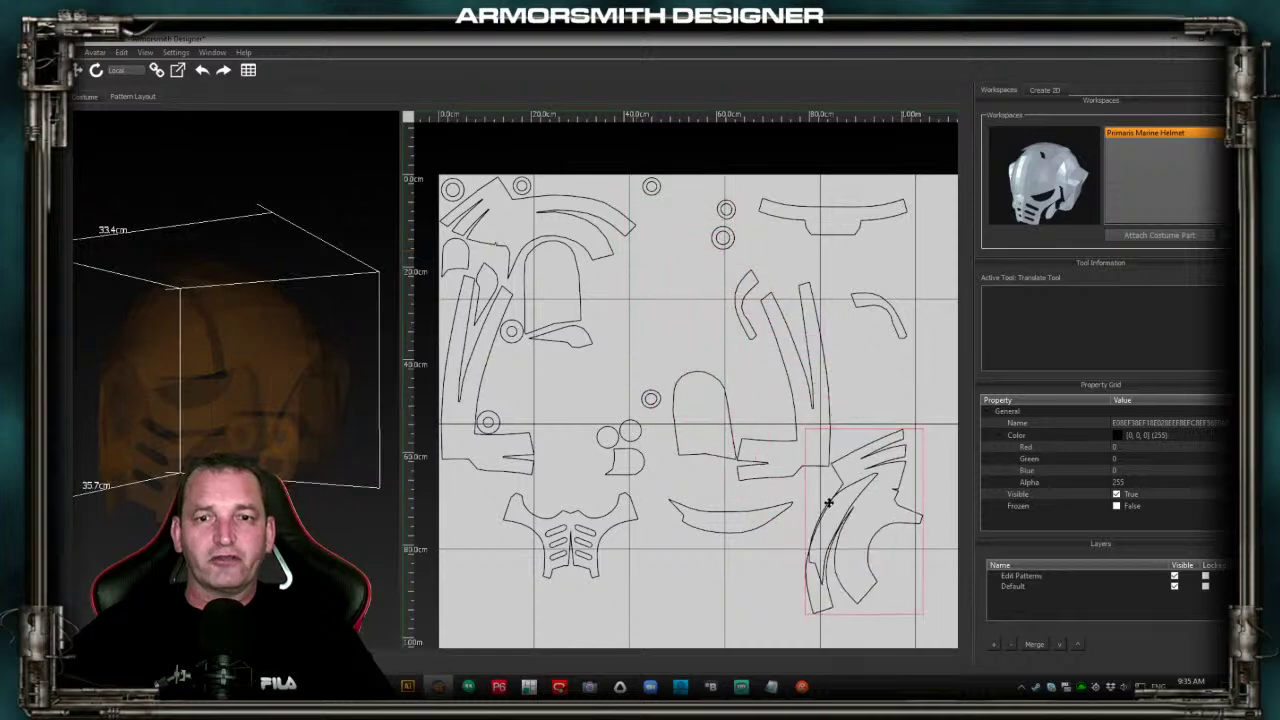
Move the wide collar strip, three of the rings and the long forked strip piece to the pattern sheet's lower right area
drag(806, 223, 856, 537)
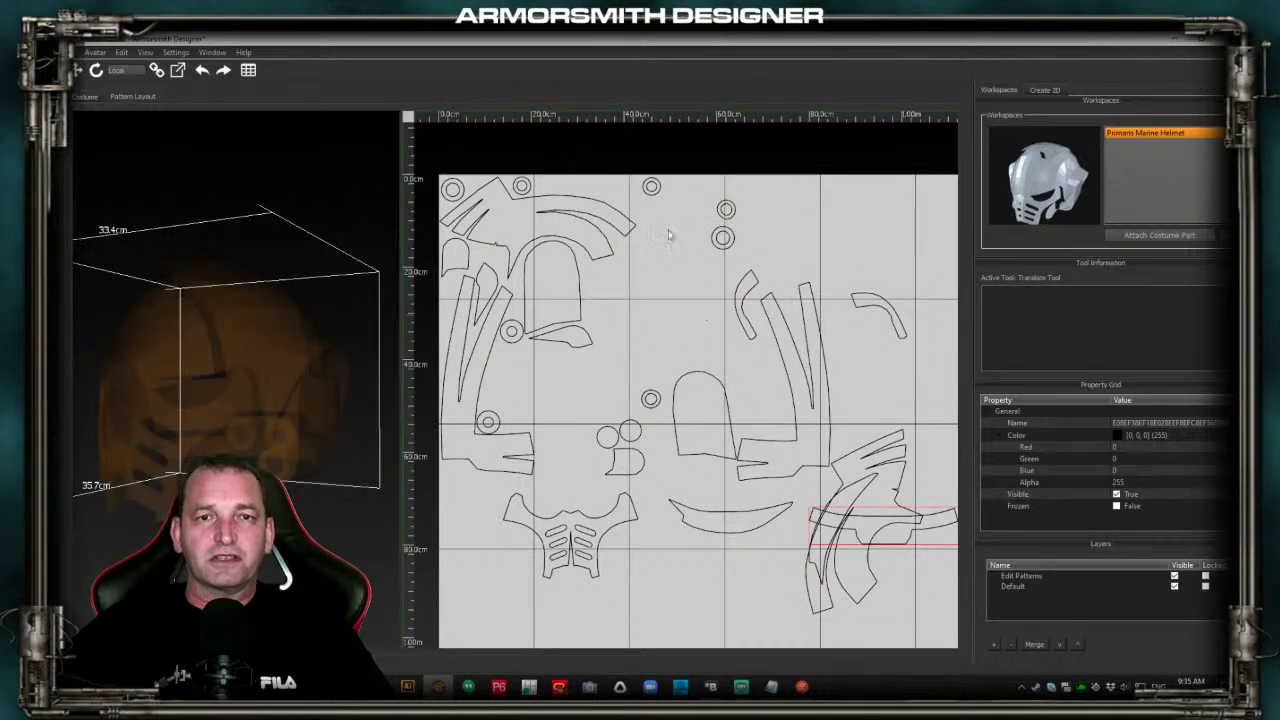
click(649, 187)
drag(651, 187, 878, 543)
drag(723, 238, 862, 512)
click(726, 209)
drag(726, 210, 849, 509)
click(786, 372)
drag(786, 372, 847, 421)
Shift the upper-left pronged piece to the sheet's upper middle and both dome pieces and the small curved piece to the lower right
click(598, 226)
drag(598, 226, 758, 230)
click(742, 307)
drag(741, 317, 817, 478)
click(728, 405)
drag(728, 405, 860, 504)
click(578, 300)
drag(592, 310, 821, 457)
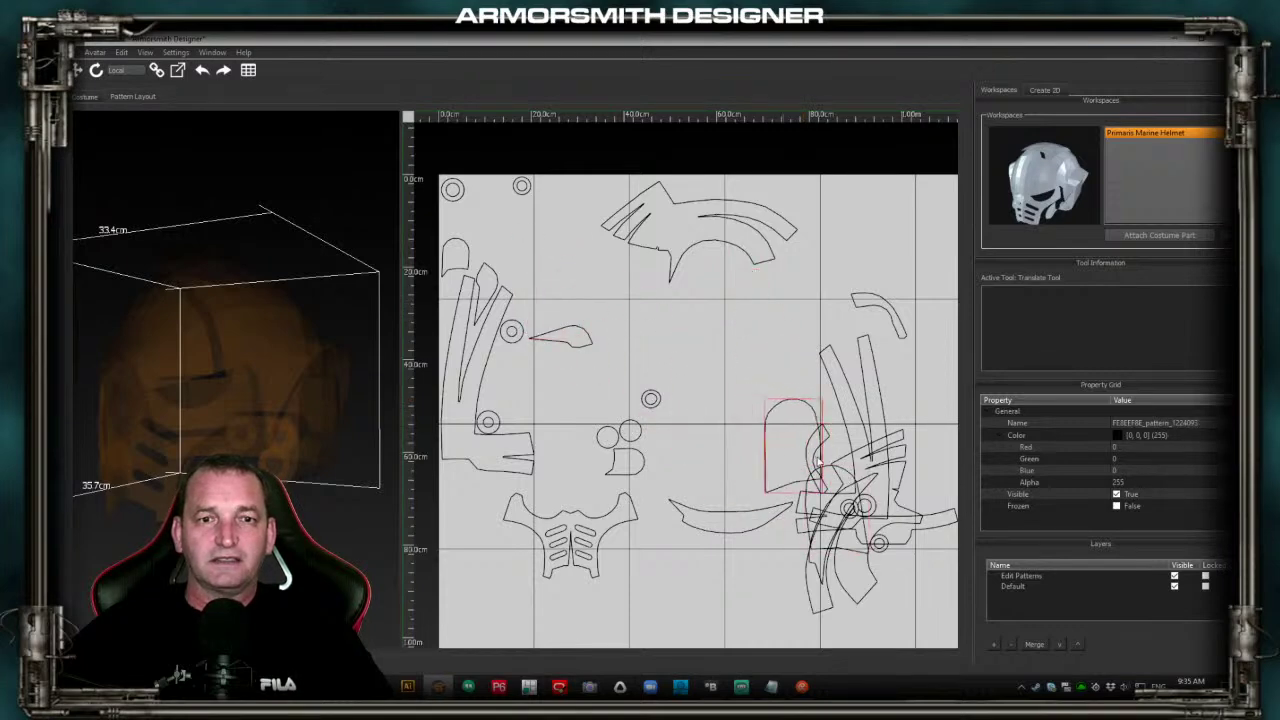
Examine the pronged piece at the sheet's upper middle up close and compare it with the side part in the 3D preview
middle_drag(656, 278, 690, 464)
scroll(655, 333, up, 5)
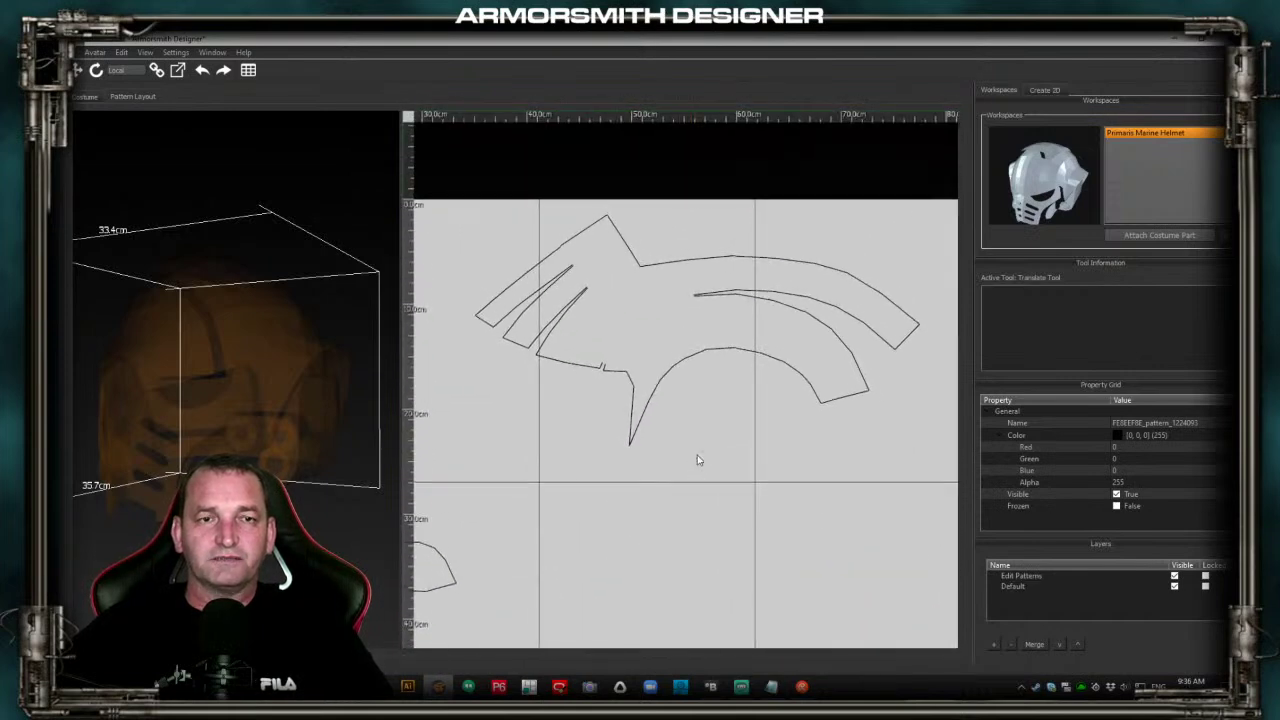
click(618, 370)
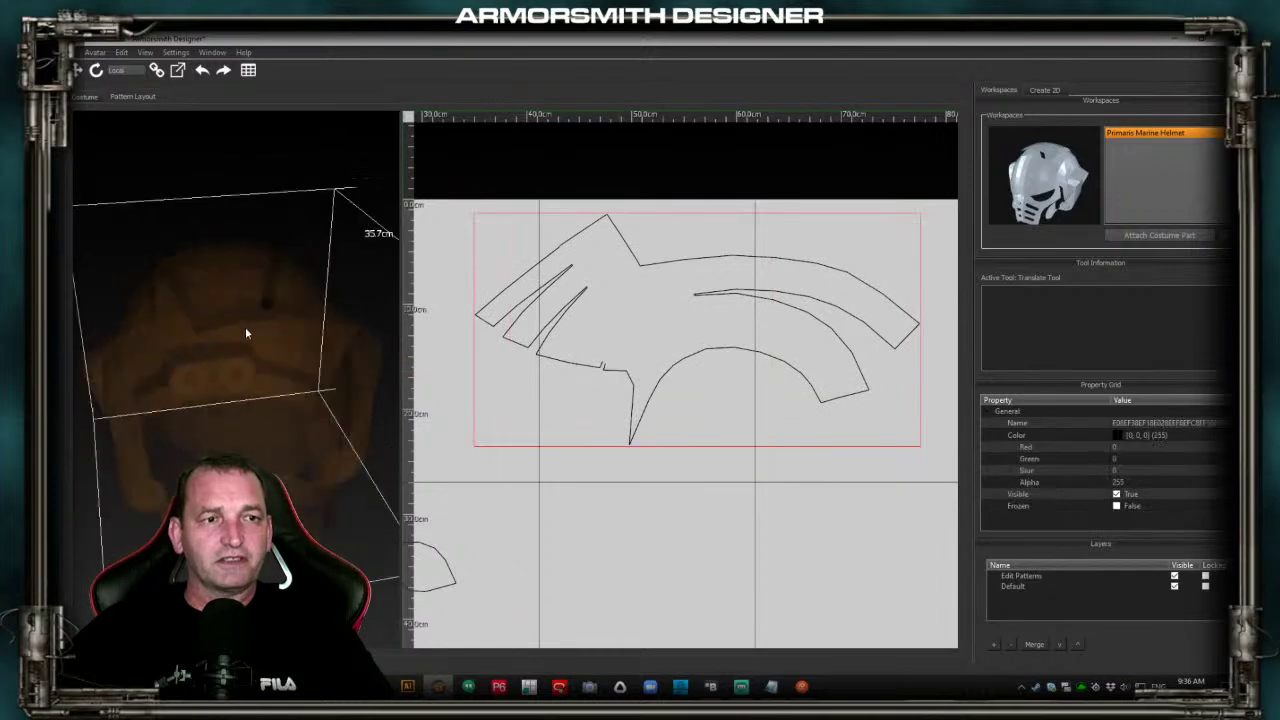
click(546, 355)
click(546, 355)
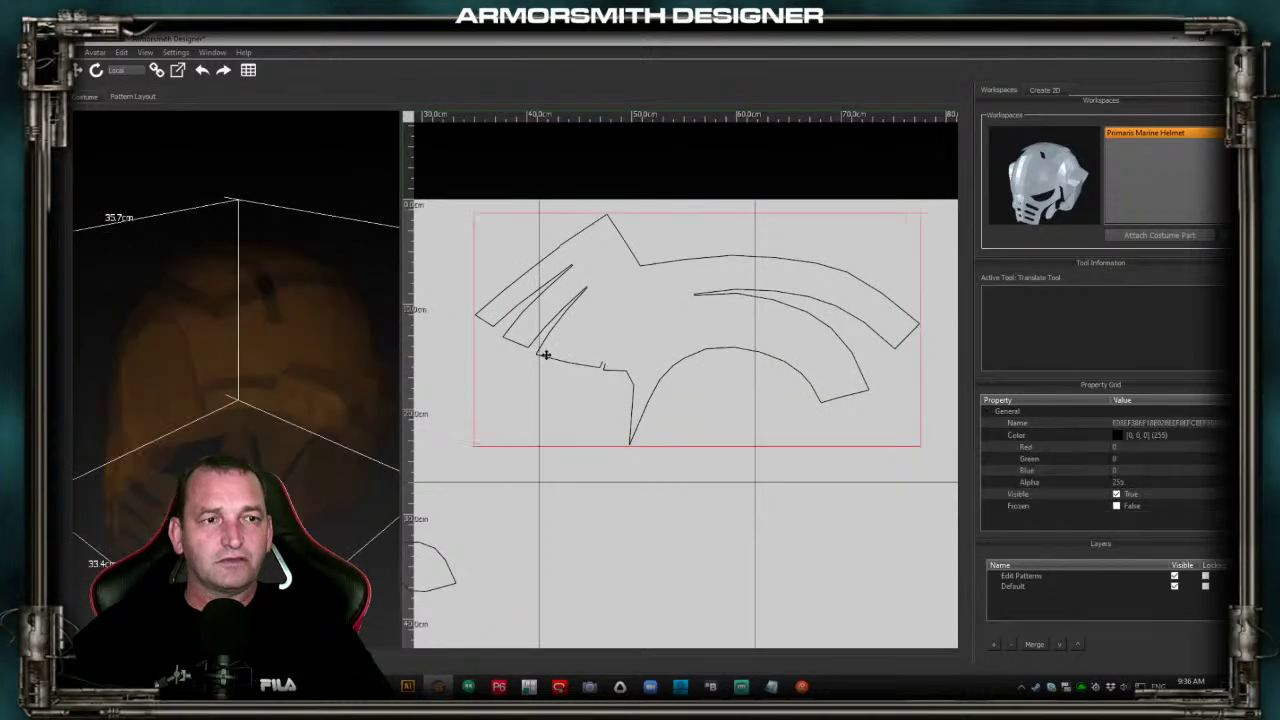
click(333, 362)
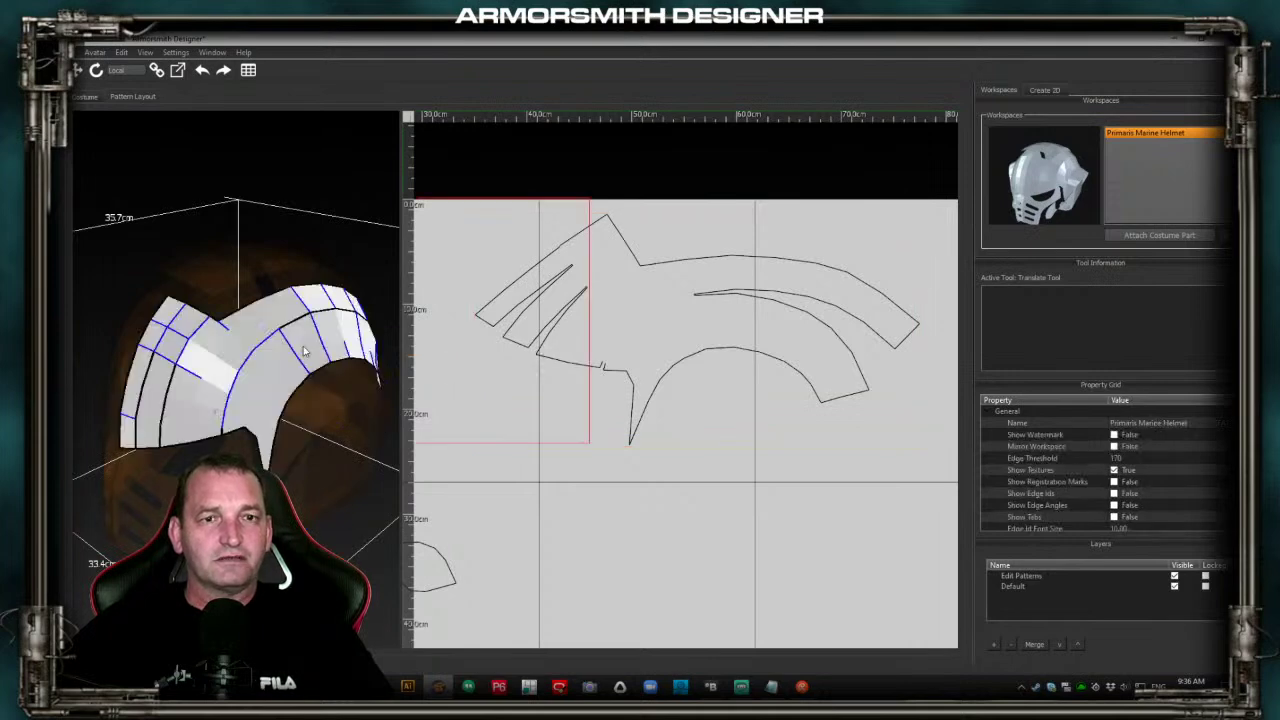
right_click(537, 366)
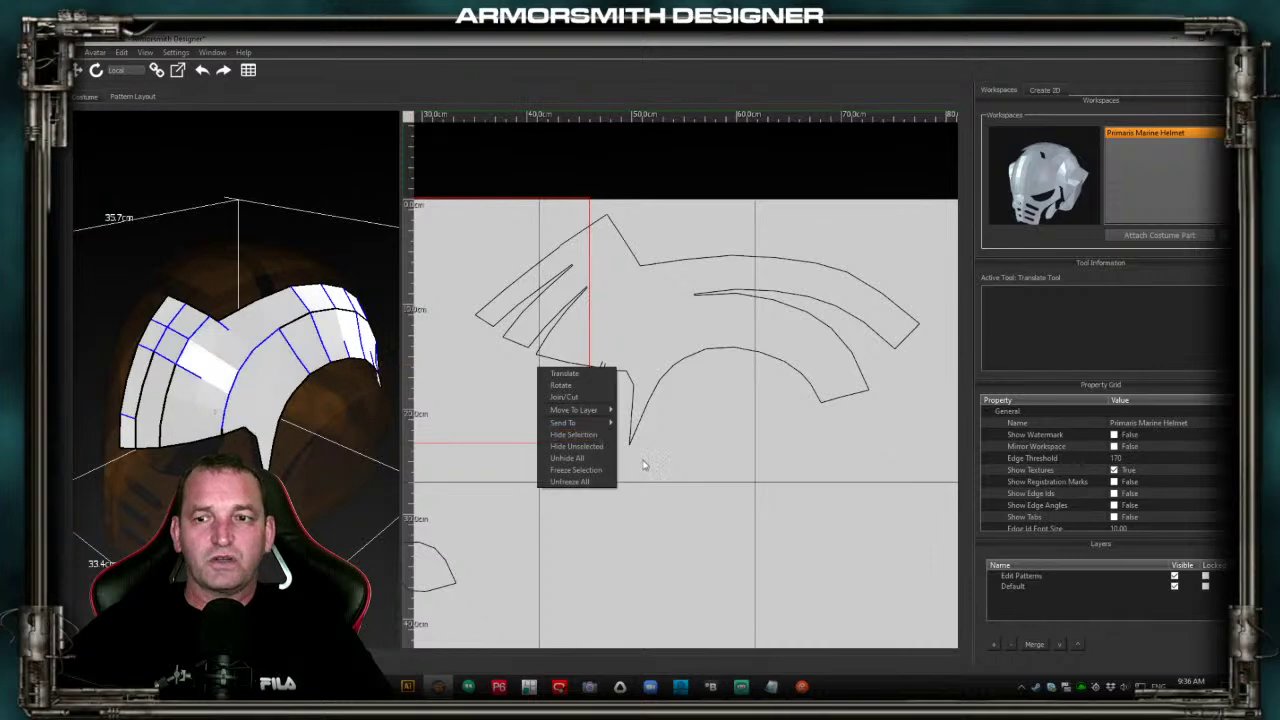
click(700, 486)
Delete the Edit Patterns layer from the helmet's pattern layout
click(1012, 577)
right_click(1014, 578)
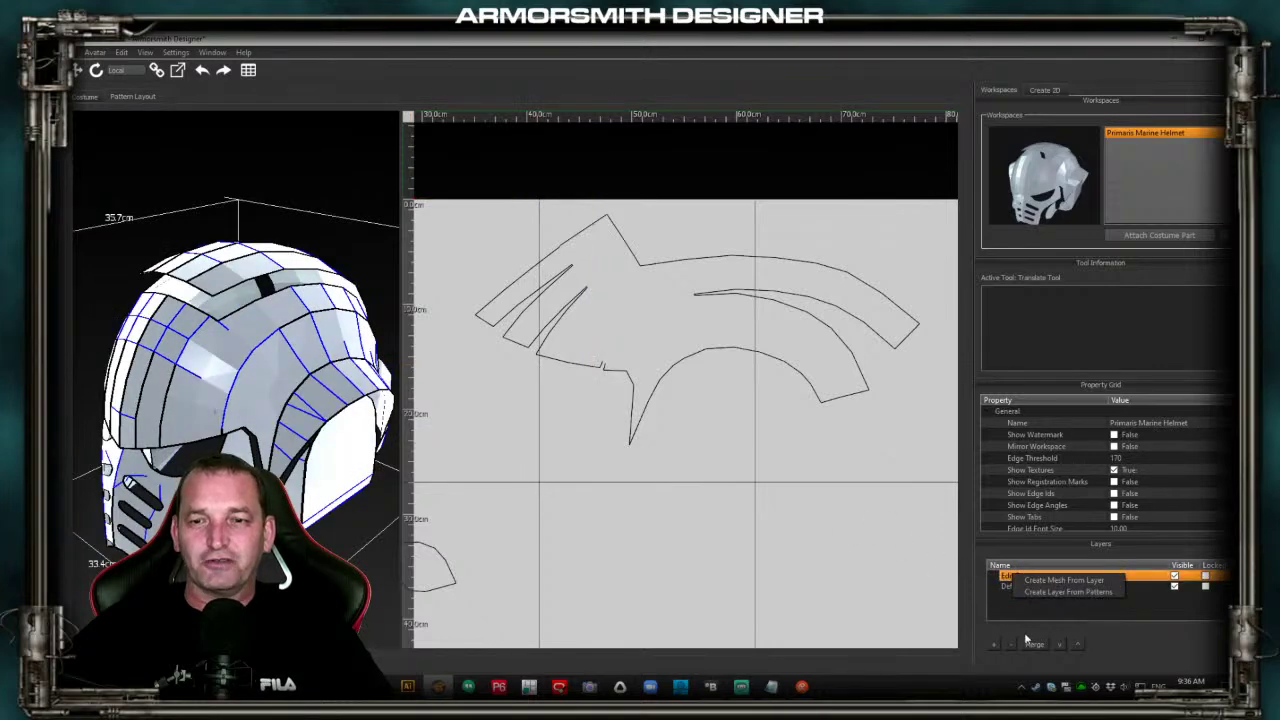
click(1003, 595)
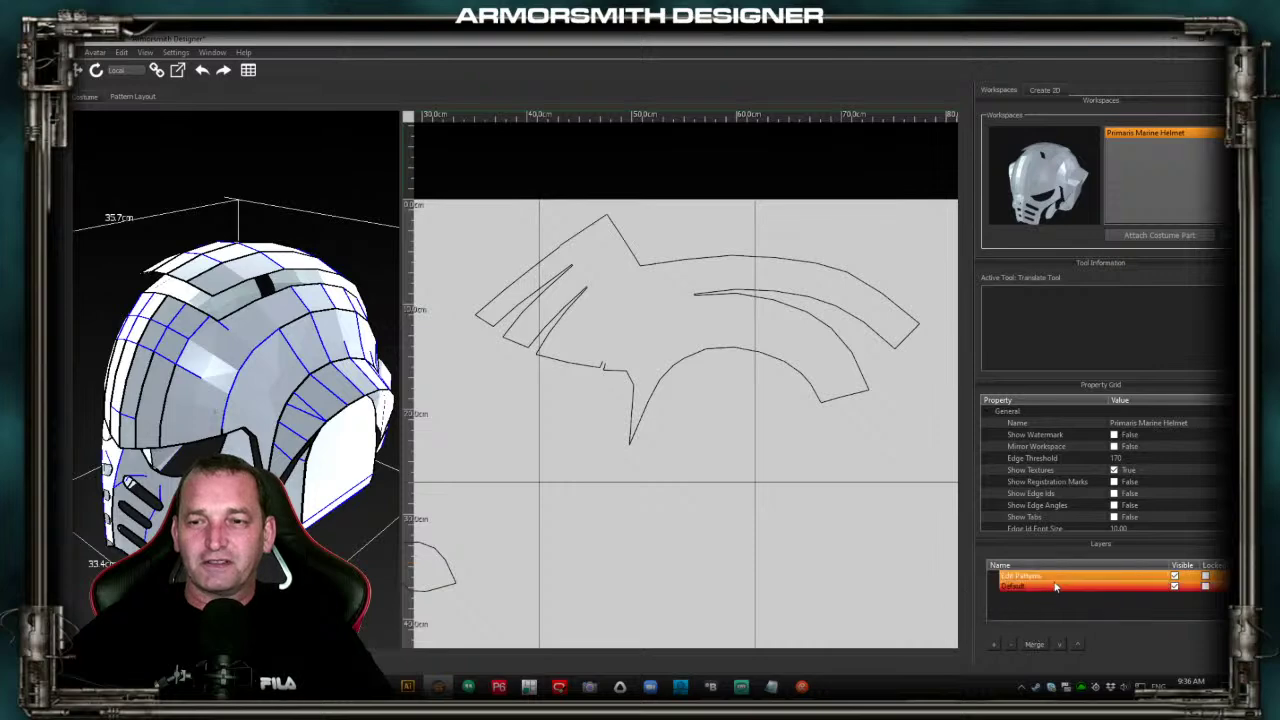
click(1051, 578)
click(1012, 647)
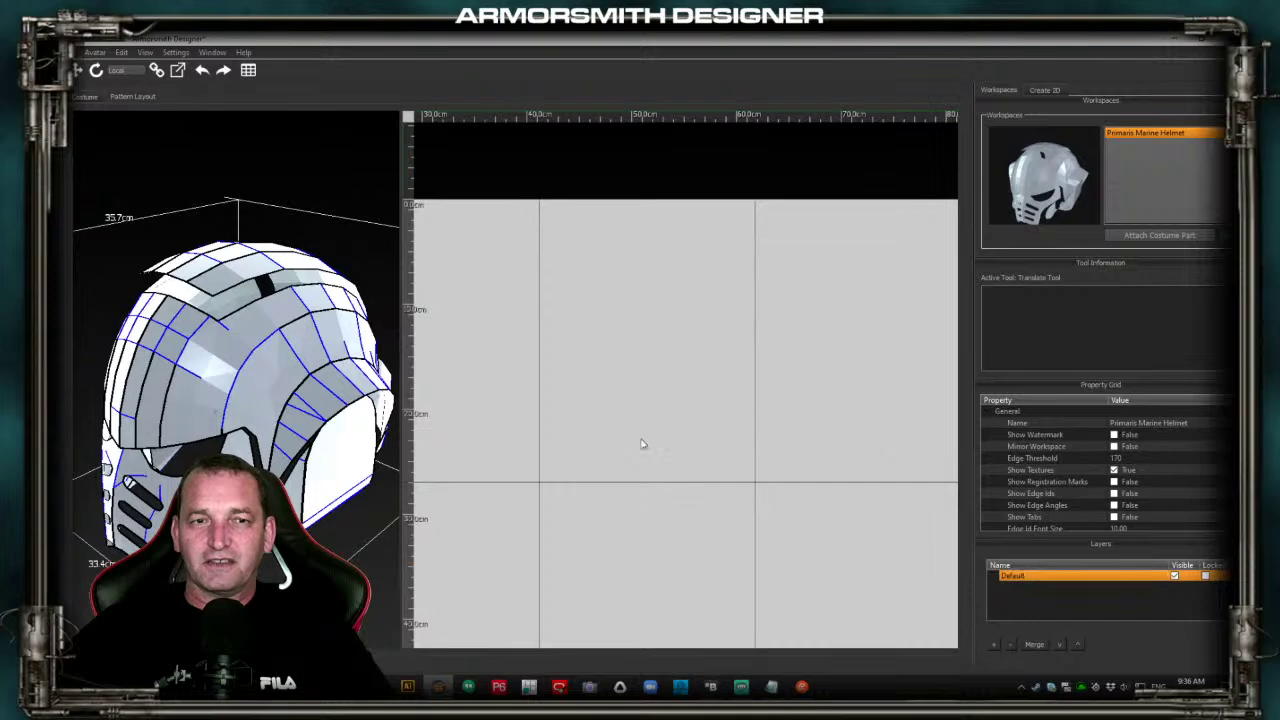
Select the helmet's side part in the 3D preview and inspect its outline area on the empty sheet
scroll(640, 441, down, 4)
click(290, 362)
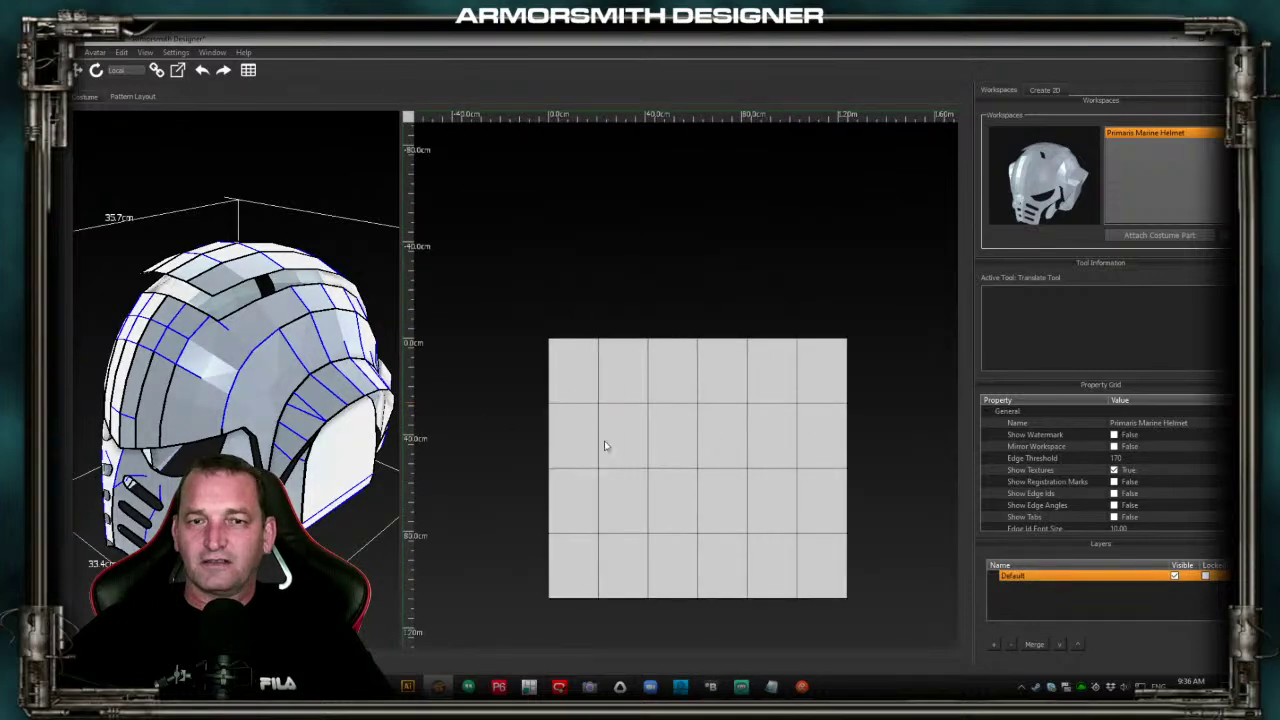
click(249, 355)
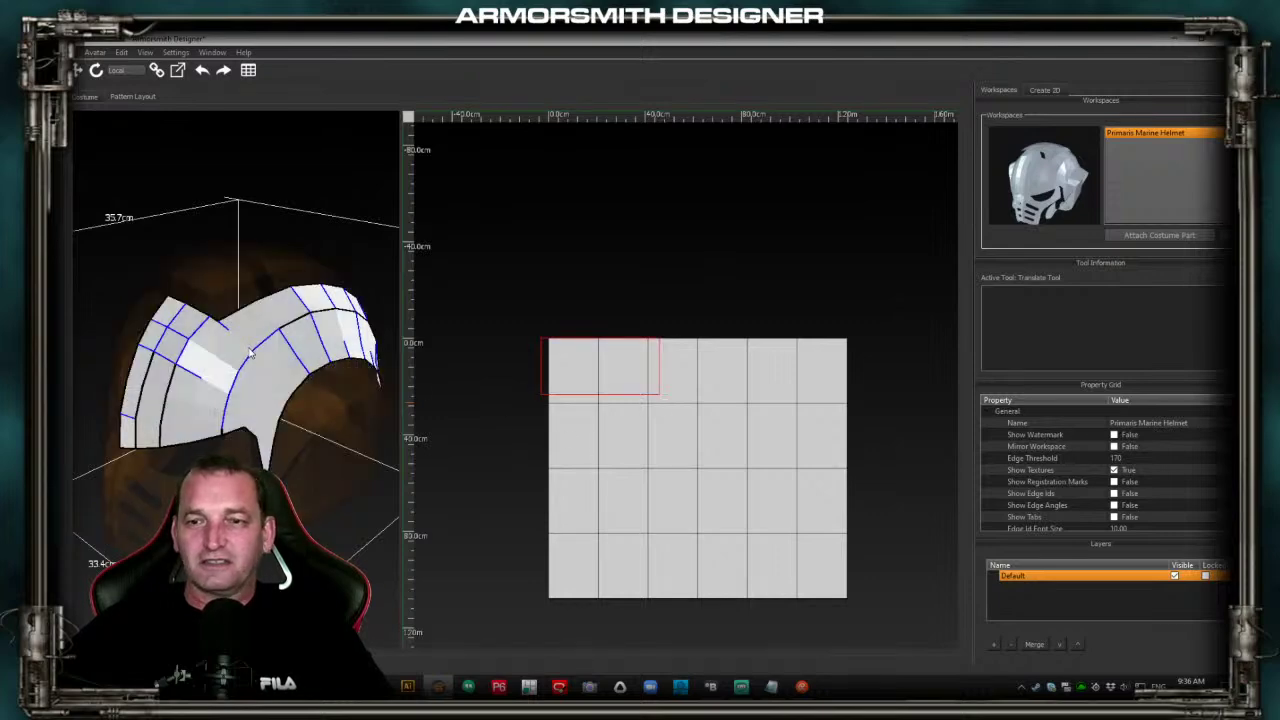
key(f)
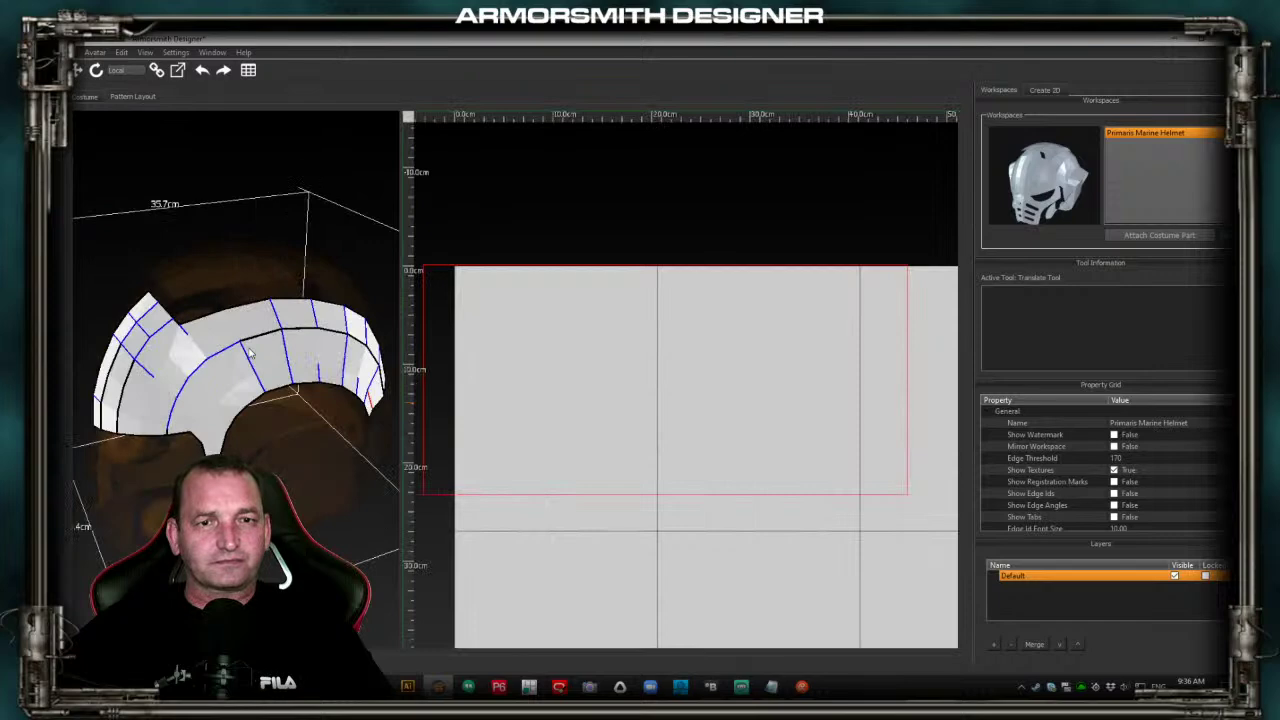
click(748, 423)
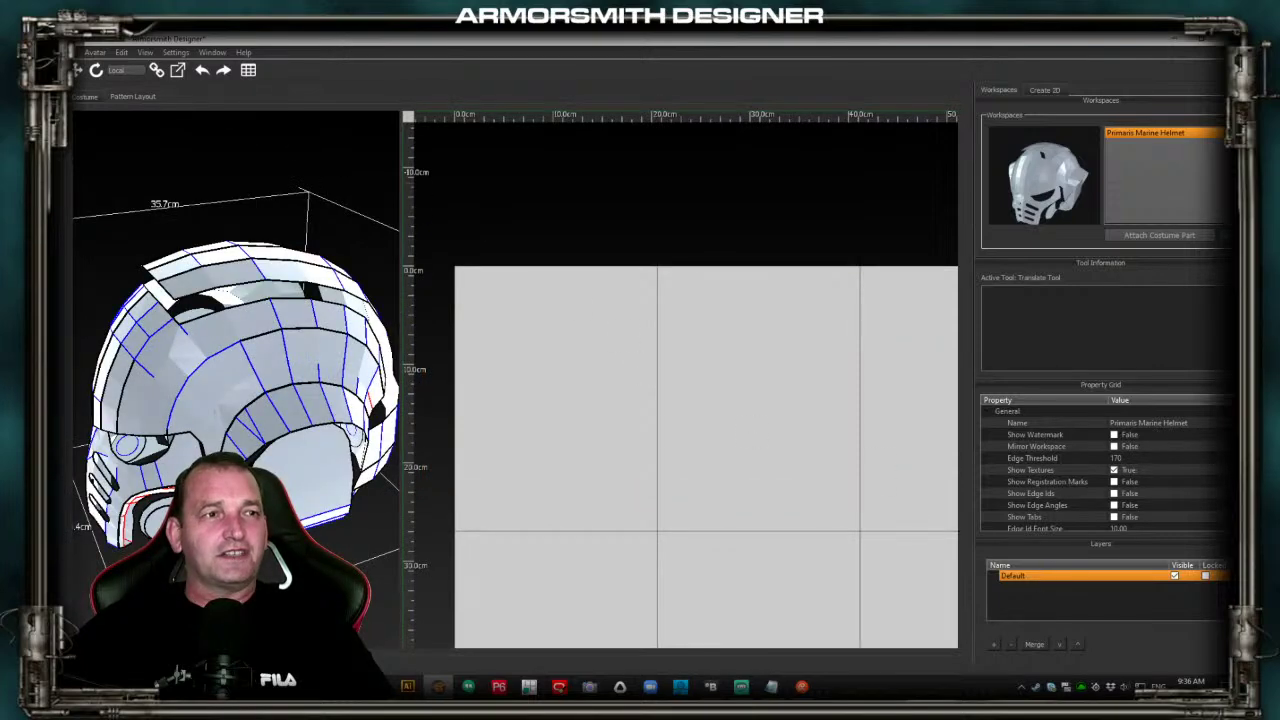
Reopen the recent costume Primaris Helmet.armor and show its pattern layout
click(80, 52)
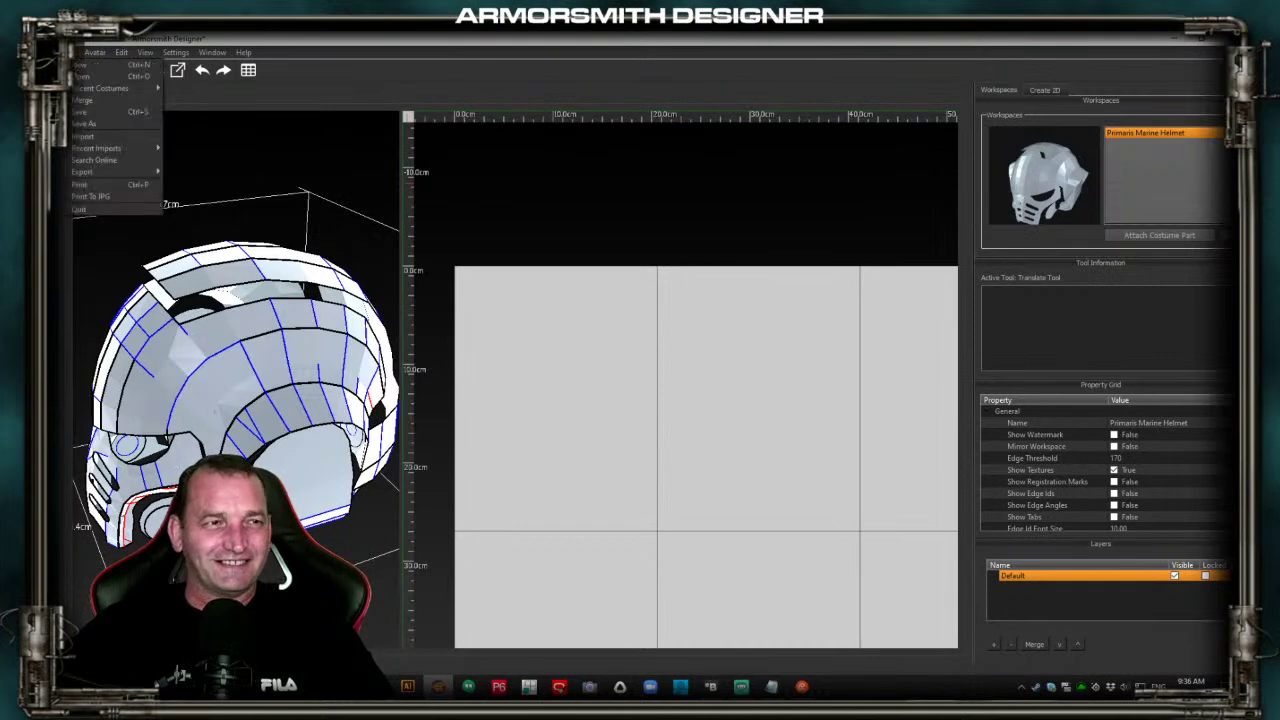
mouse_move(80, 88)
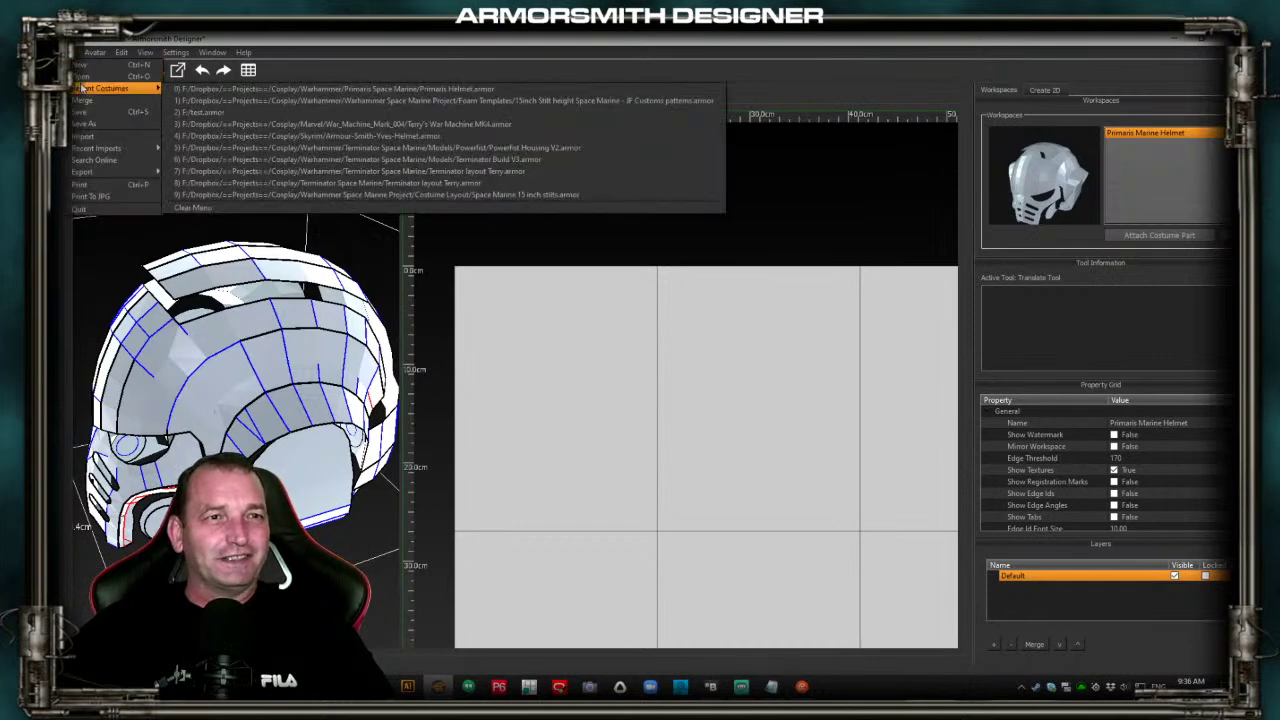
click(500, 88)
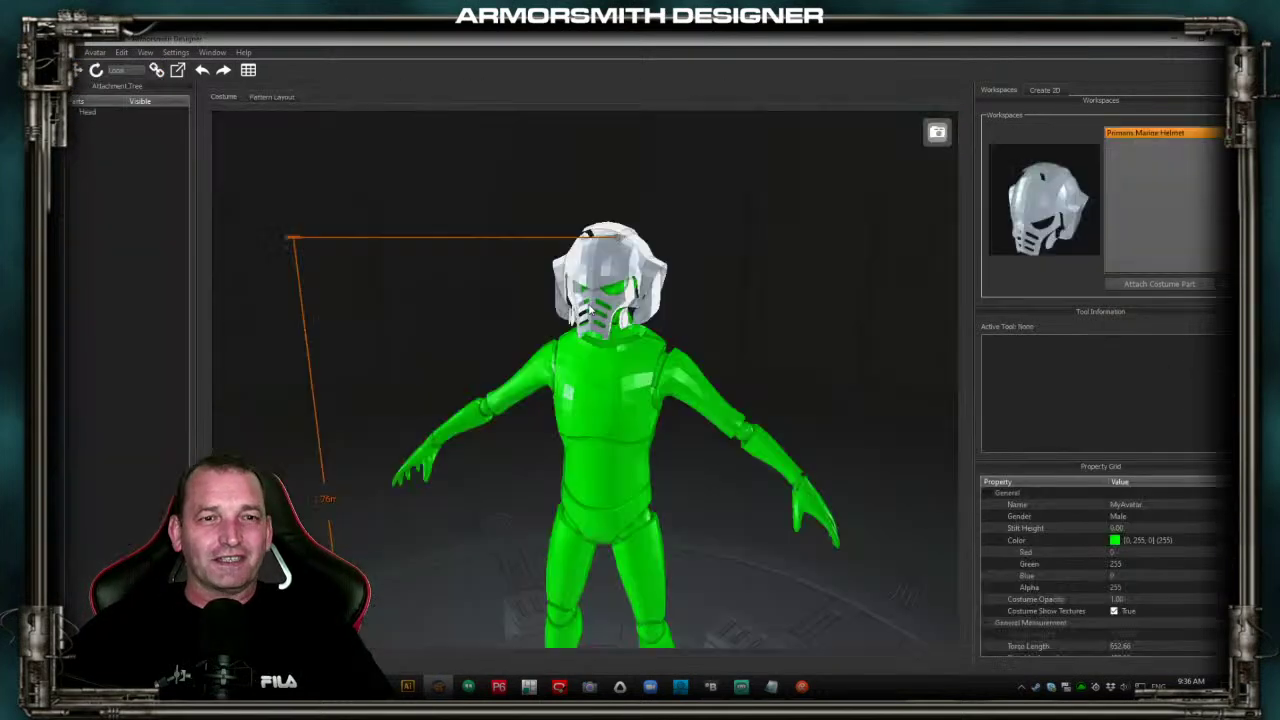
click(270, 97)
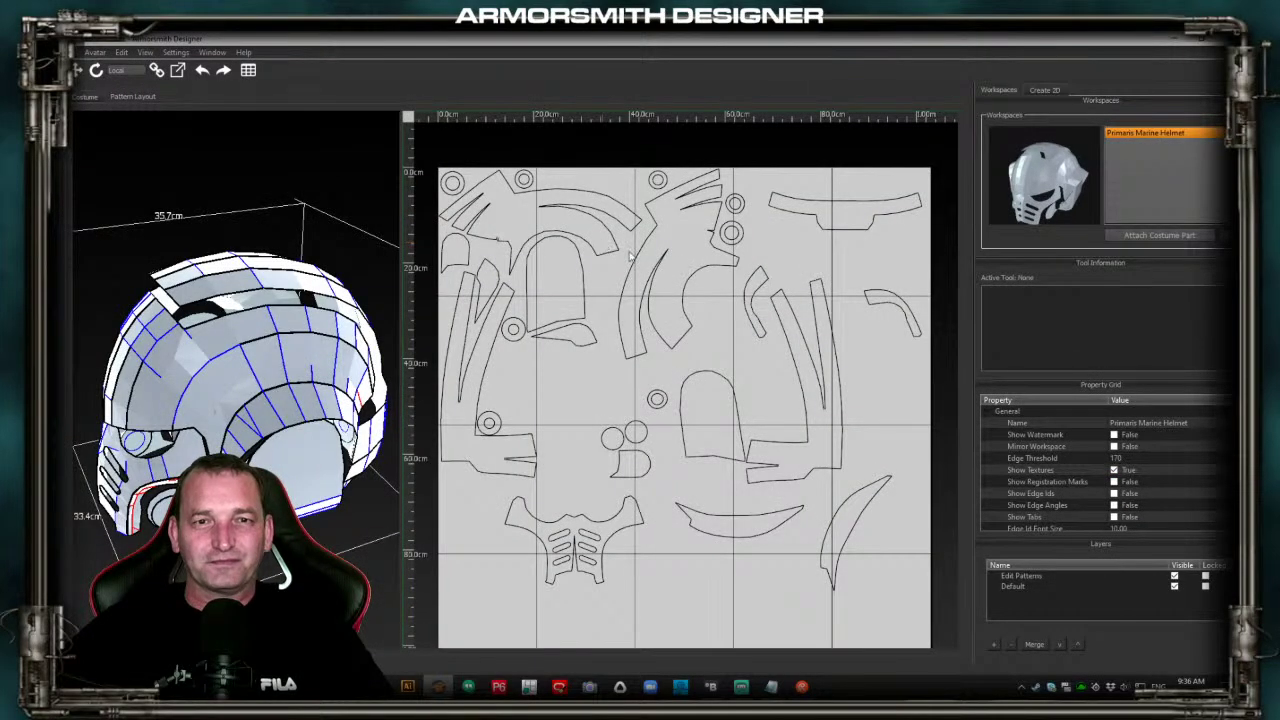
Inspect the Default layer and check which 3D helmet parts the two large pronged pattern pieces correspond to
click(690, 282)
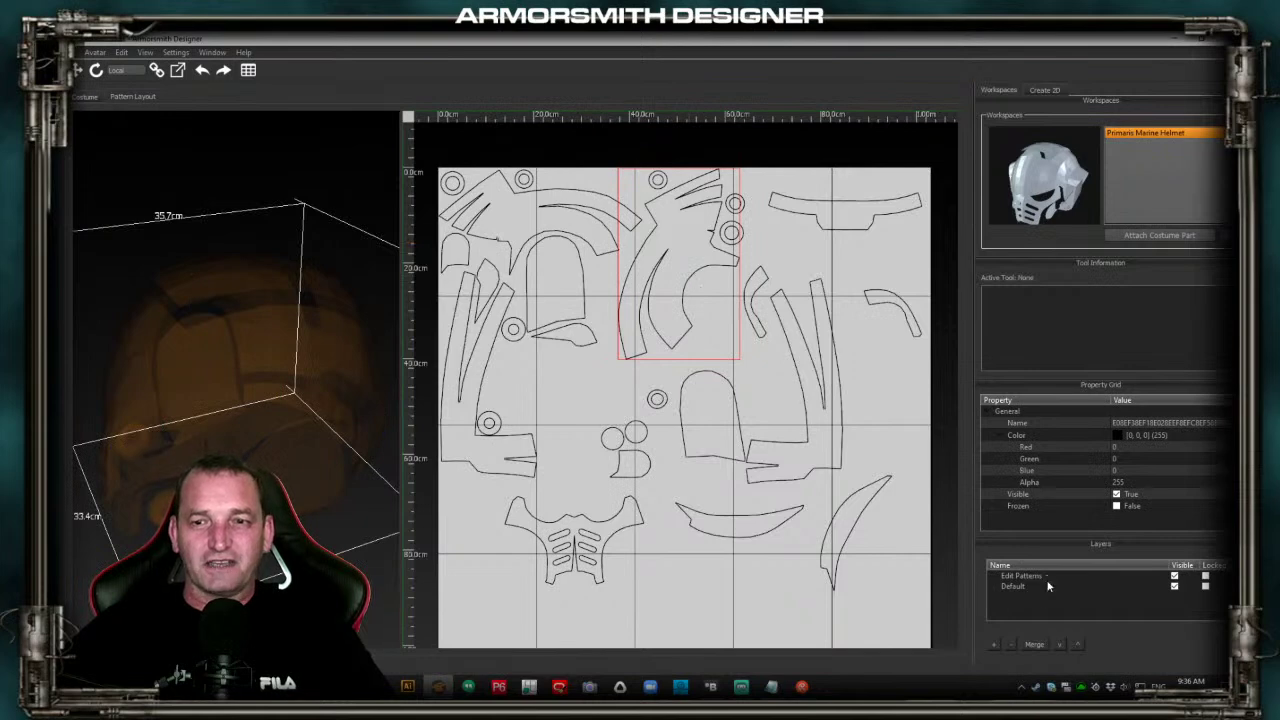
click(1158, 588)
click(1175, 587)
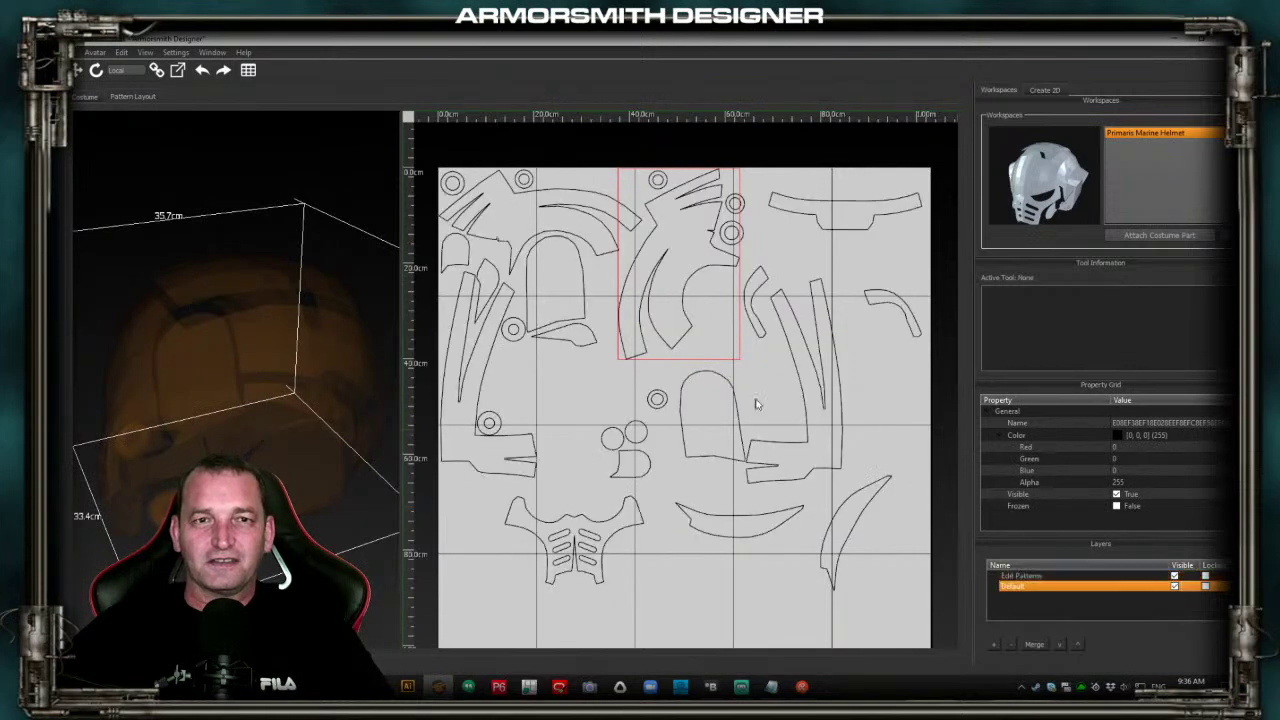
click(669, 287)
click(342, 363)
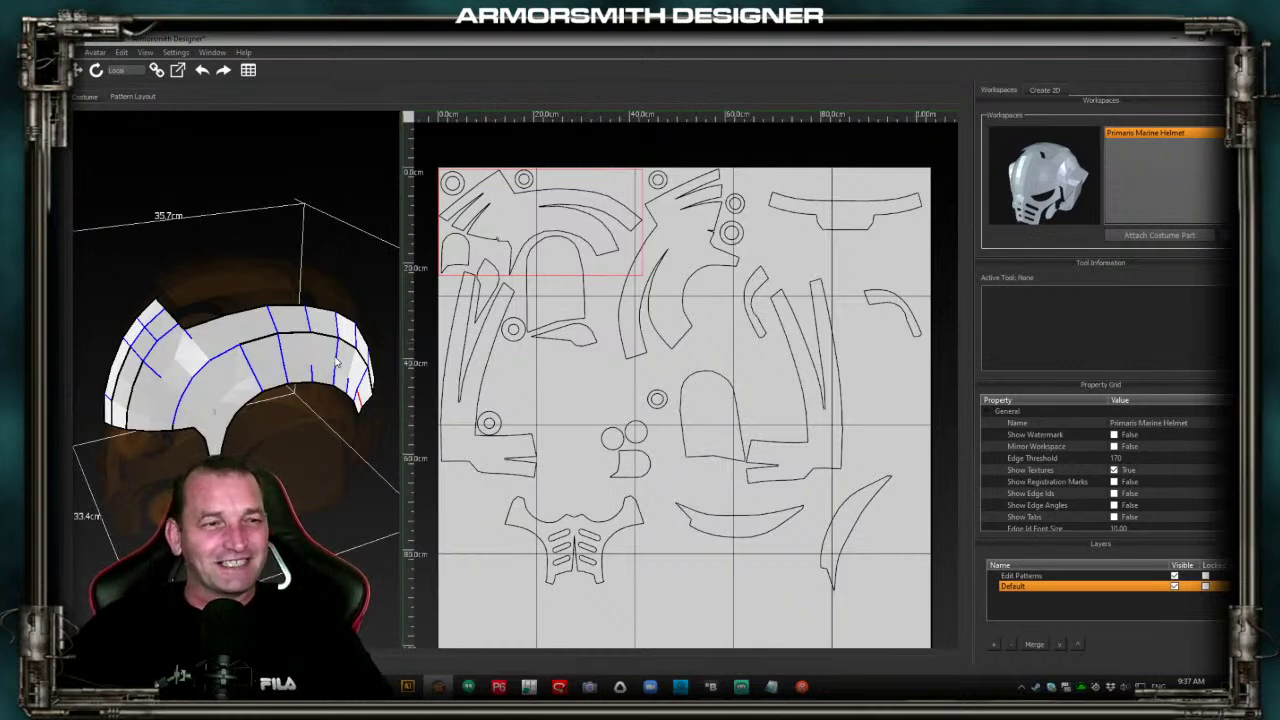
click(589, 219)
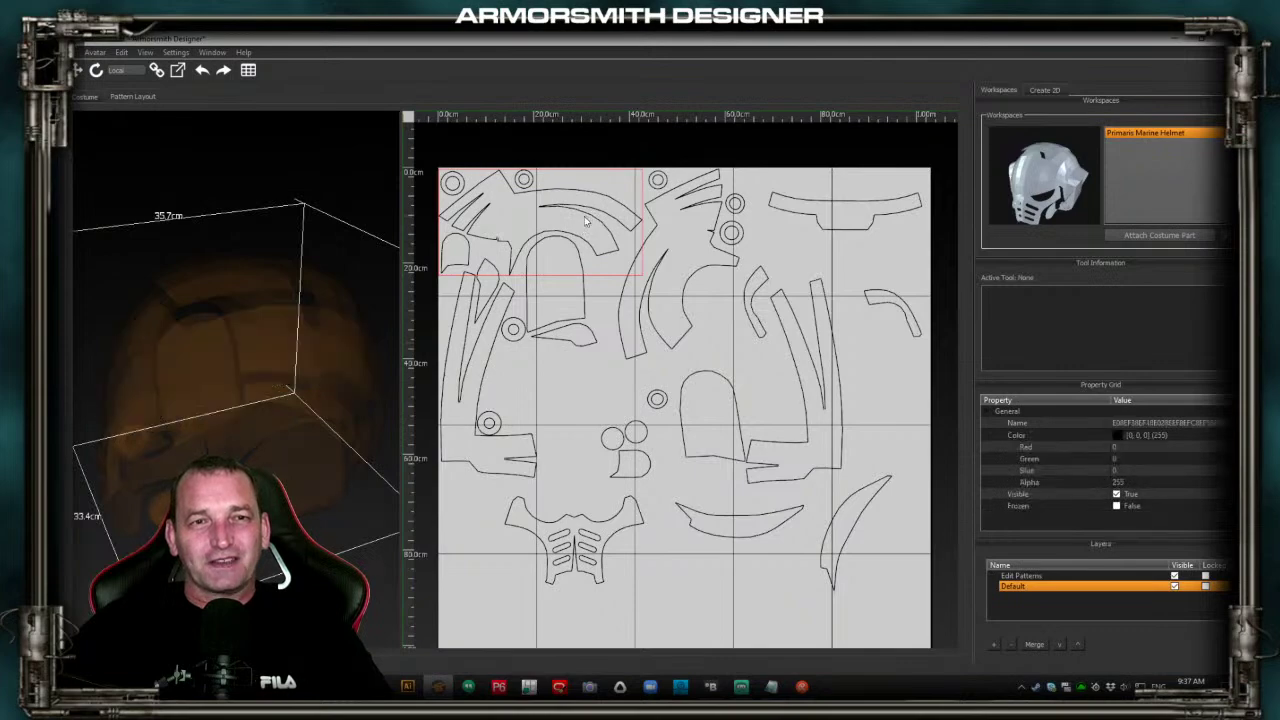
scroll(570, 222, up, 3)
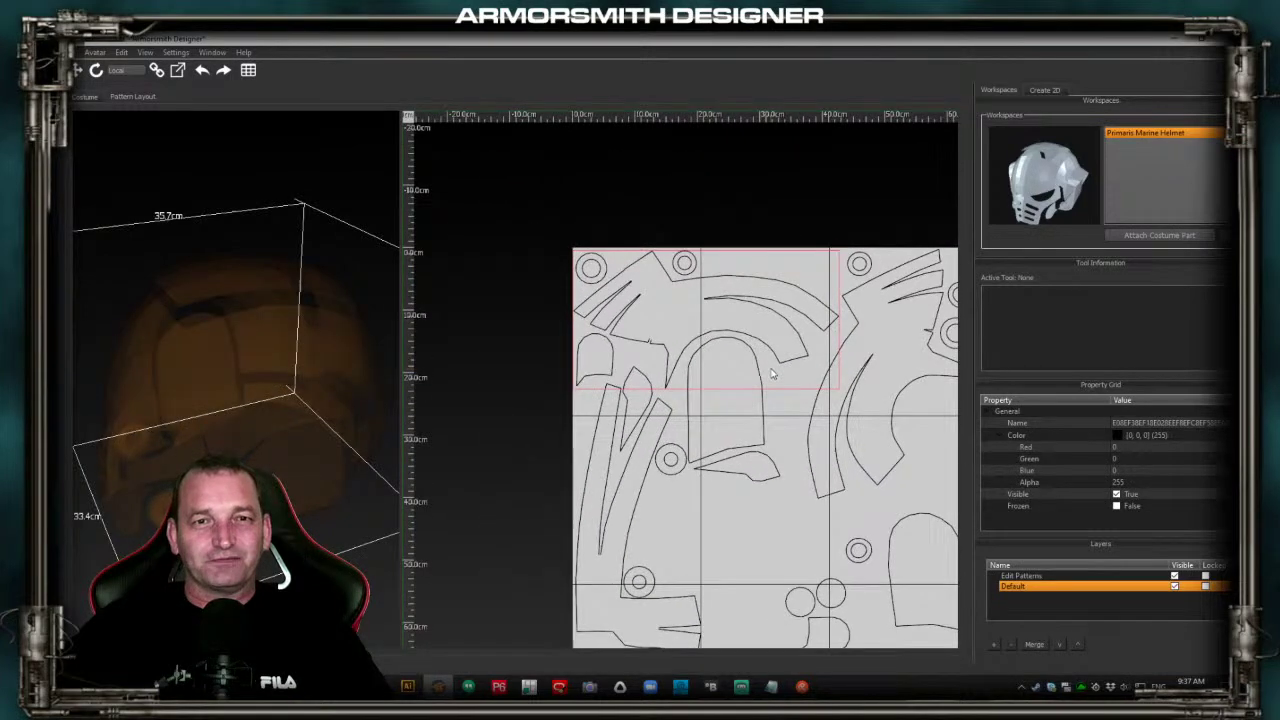
Import the recent file HD MKVI Helmet 1.pdo in the costume view and delete the Primaris Marine Helmet workspace
click(85, 97)
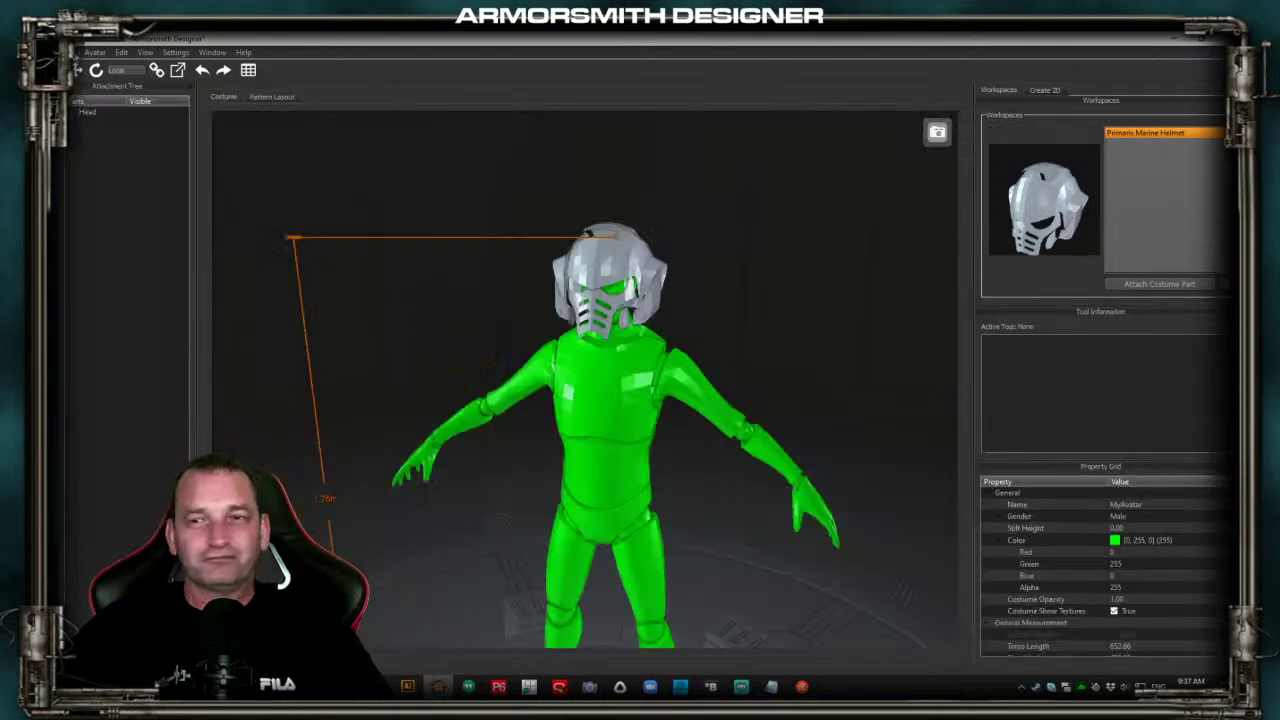
click(78, 52)
mouse_move(130, 149)
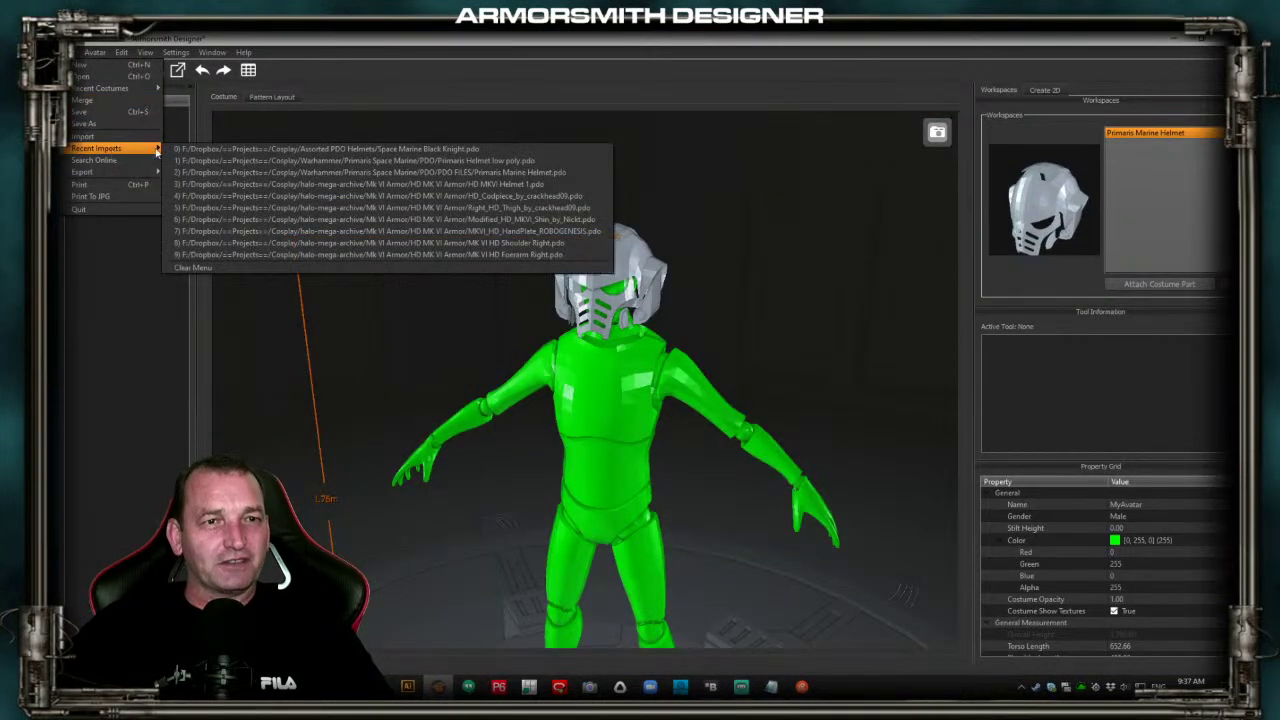
click(279, 185)
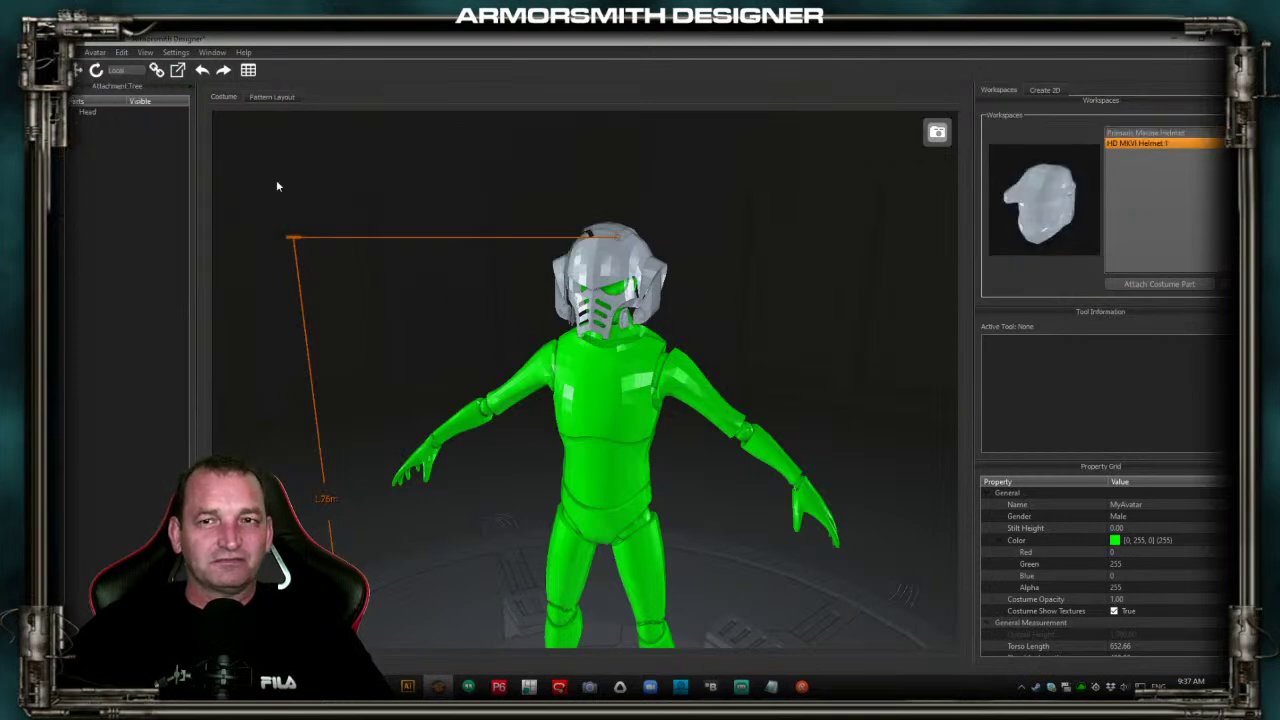
click(1127, 133)
key(Delete)
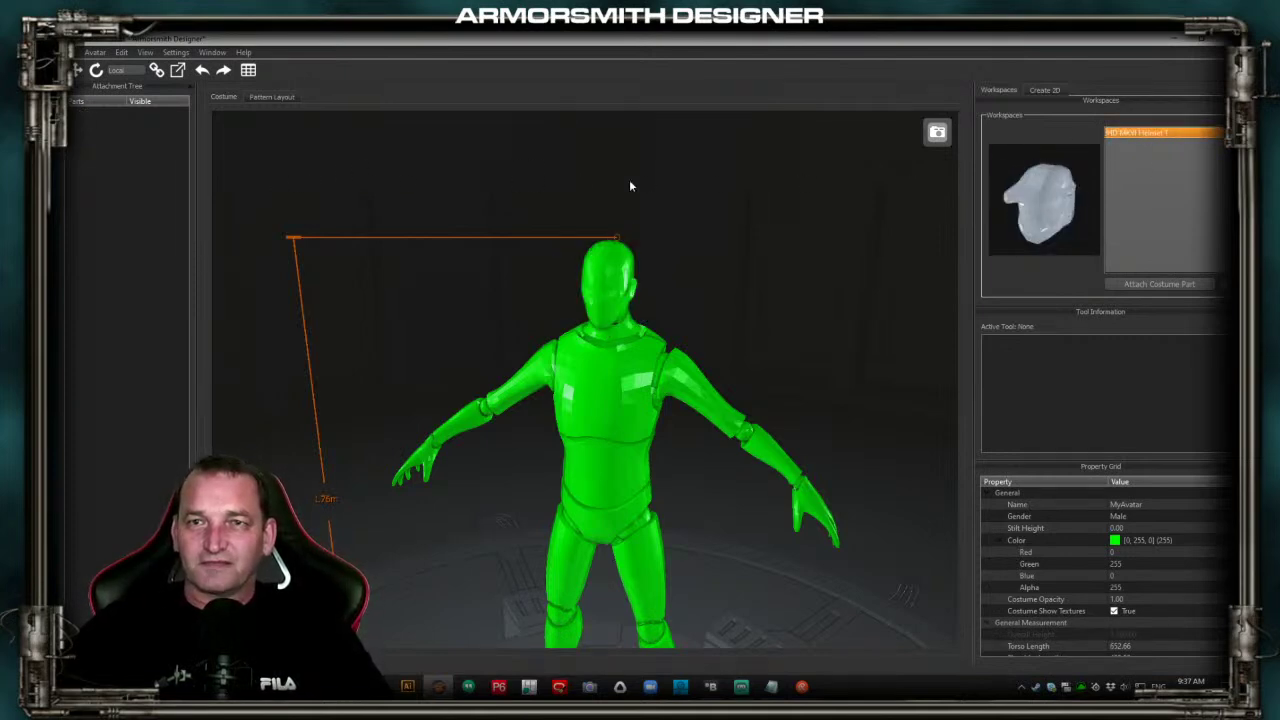
Import the recent file Primaris Marine Helmet.pdo and delete the HD MKVI Helmet 1 workspace
click(74, 52)
mouse_move(150, 148)
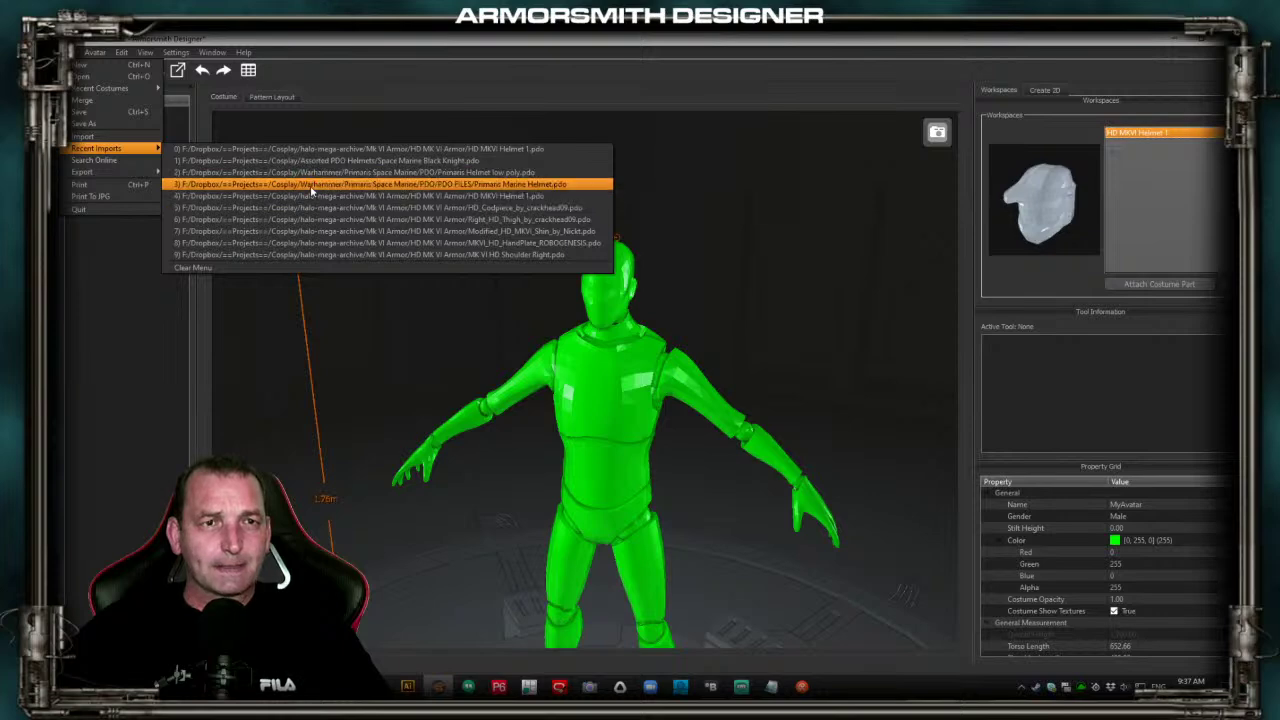
click(310, 185)
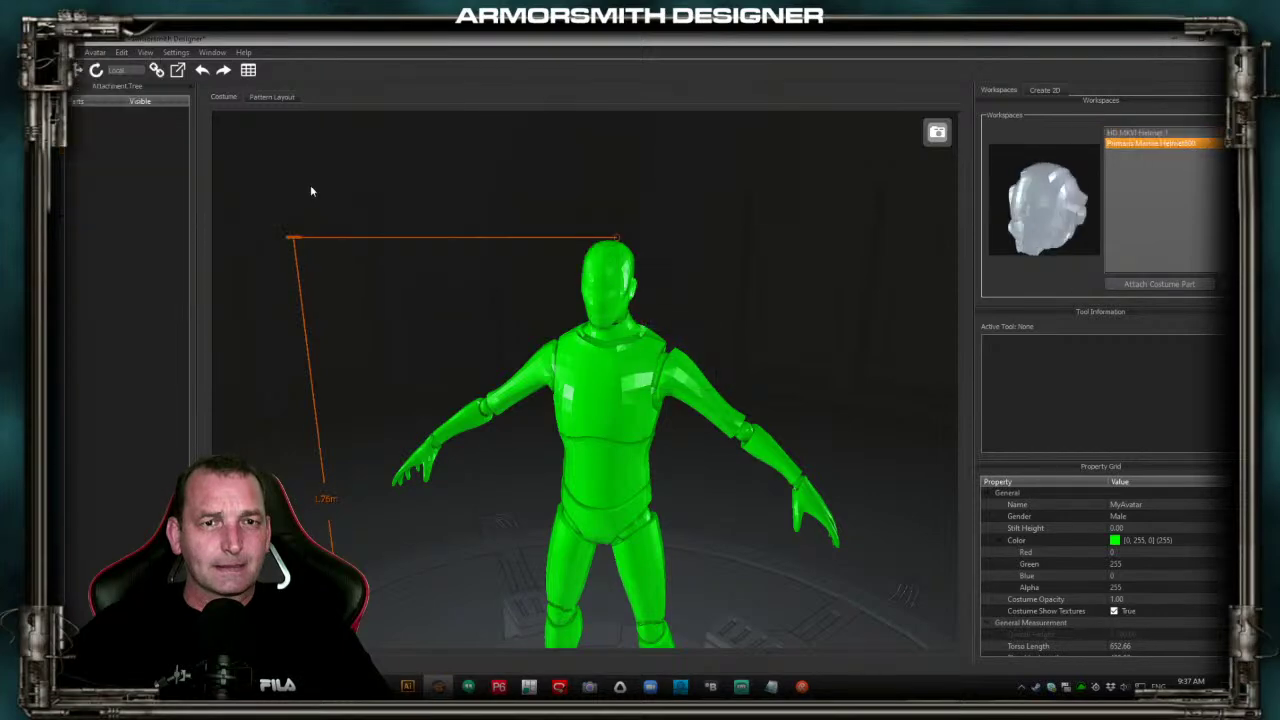
click(1148, 133)
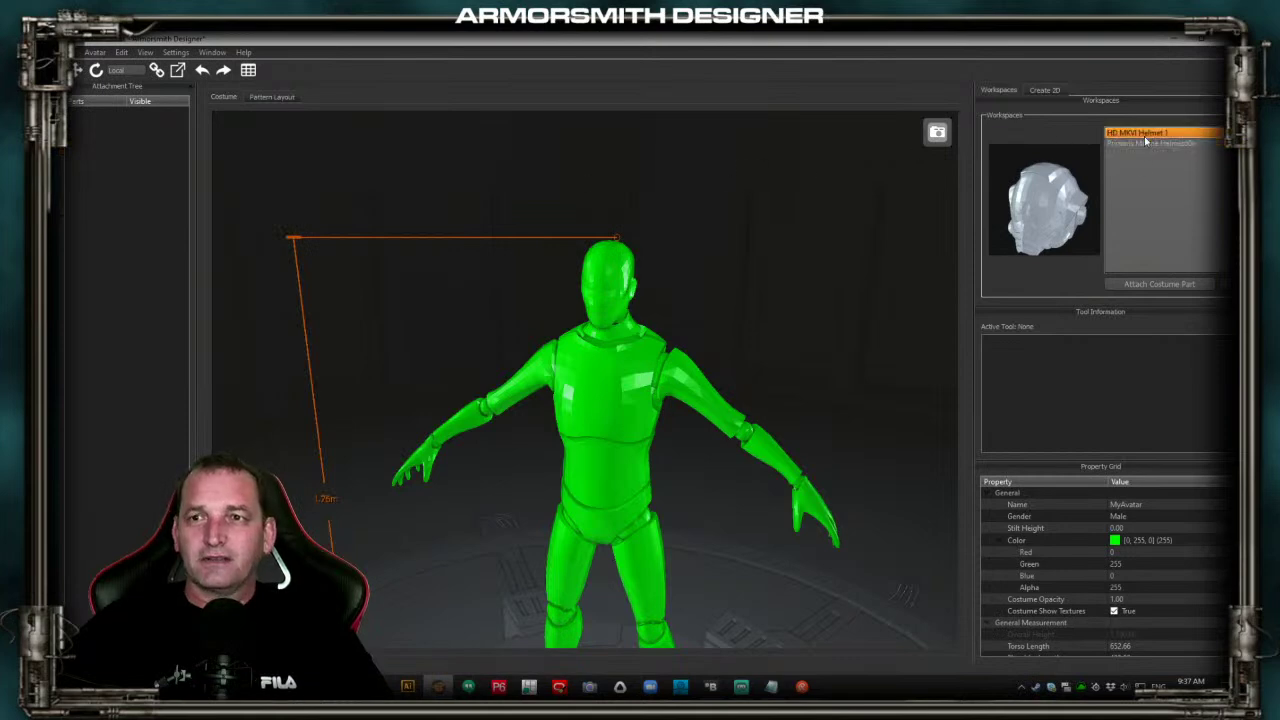
key(Delete)
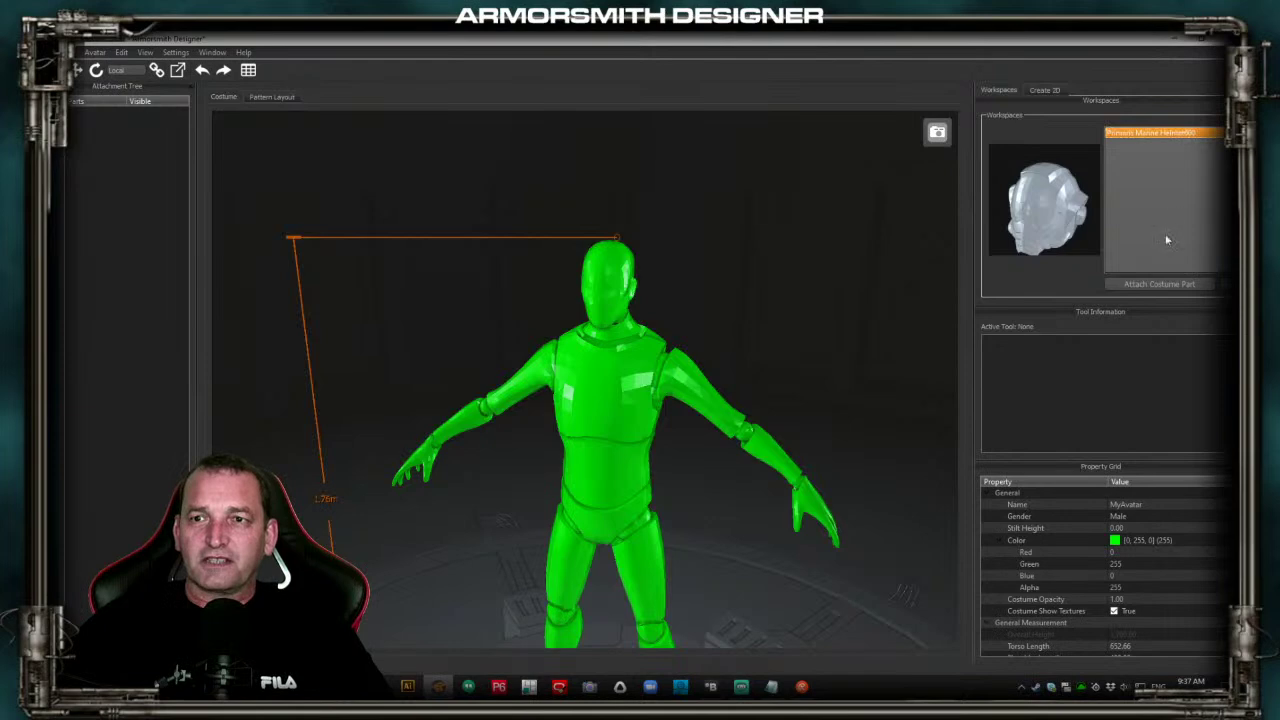
Attach the imported Primaris Marine helmet to the avatar's head and view it up close
click(1145, 282)
click(608, 277)
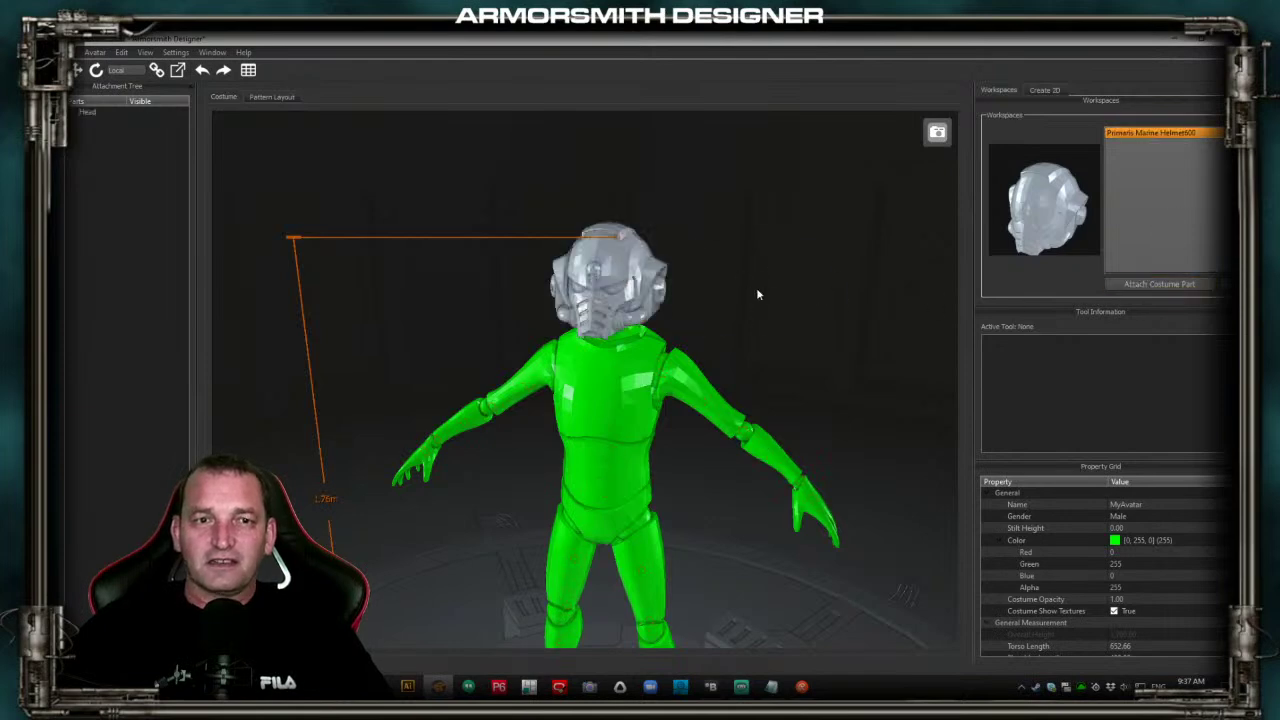
scroll(441, 291, up, 5)
drag(441, 291, 533, 283)
Translate the small curved strip in the helmet's pattern layout from between the large pronged pieces to the sheet's right side
click(282, 95)
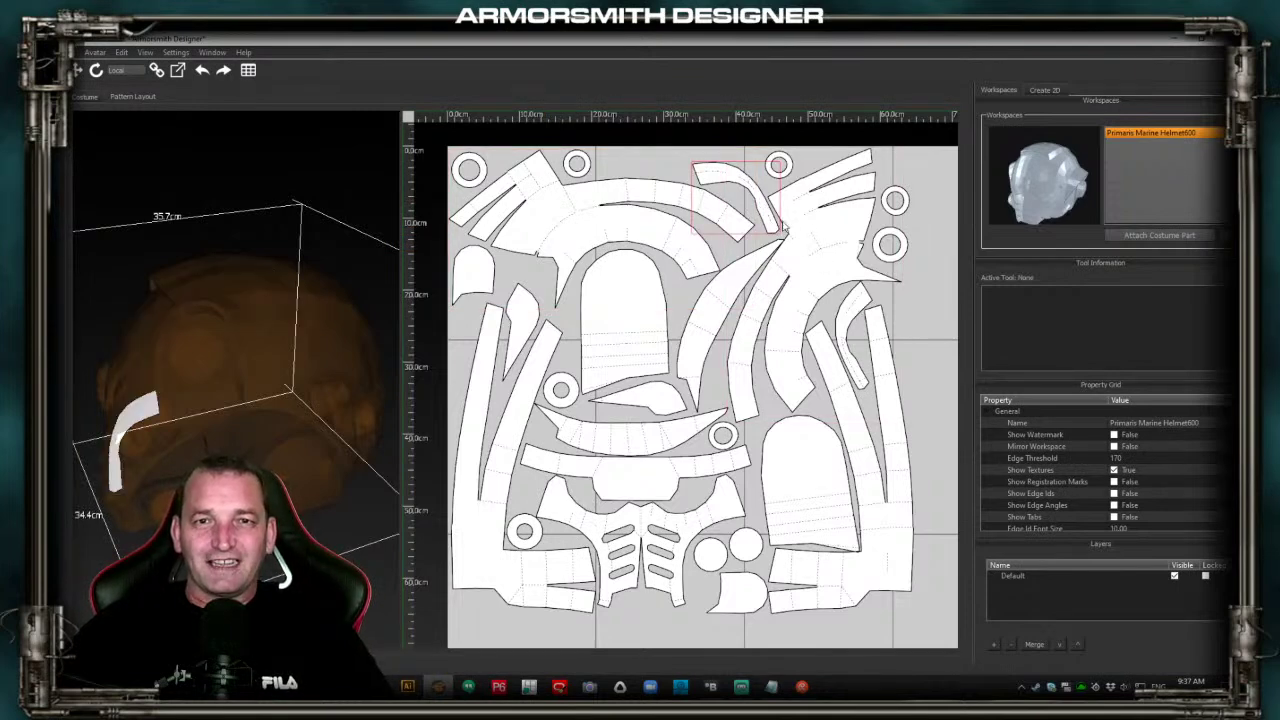
right_click(772, 204)
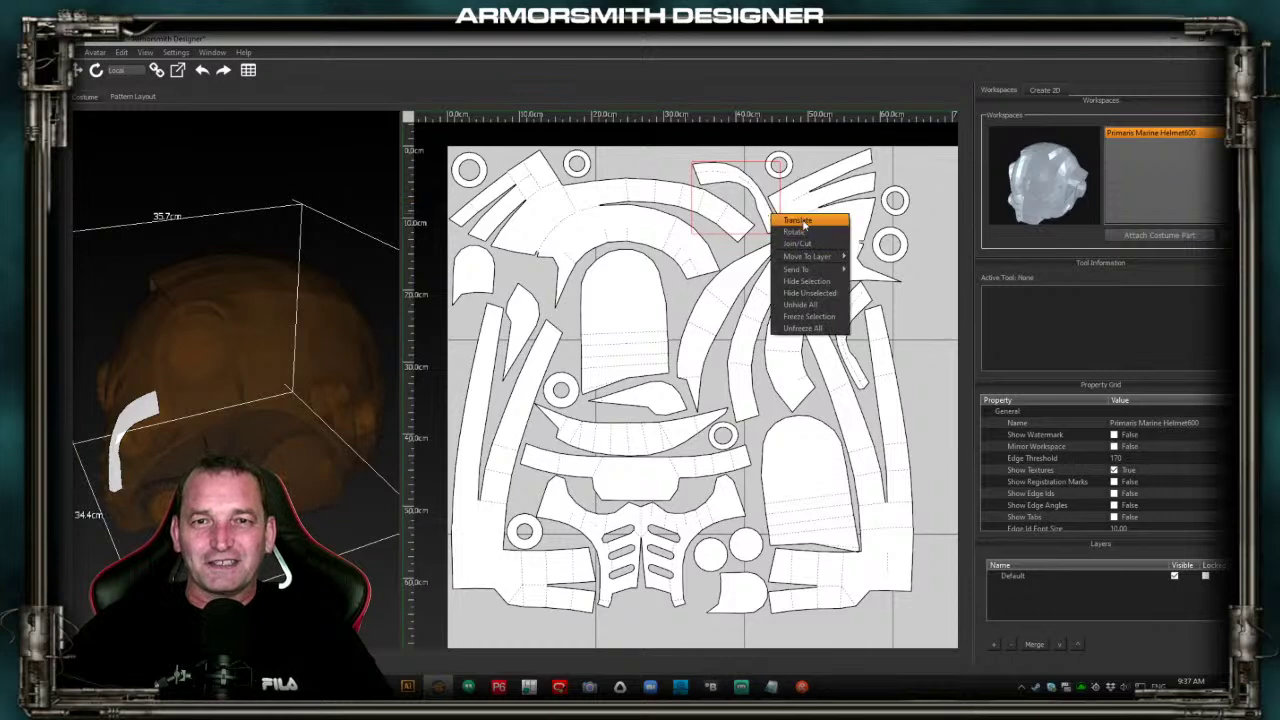
click(800, 224)
drag(759, 198, 911, 338)
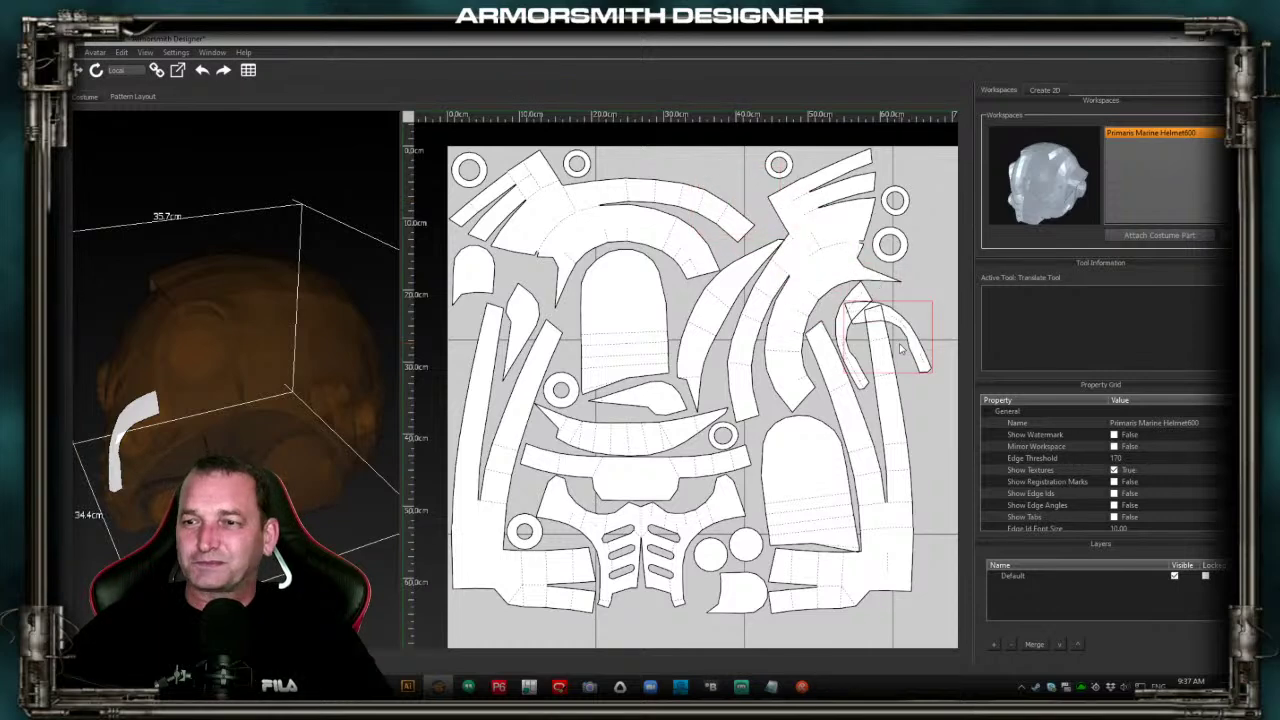
Translate the right-hand pronged piece, the tapered curved piece and the central arched panel onto the pieces at the sheet's right side
drag(823, 232, 901, 330)
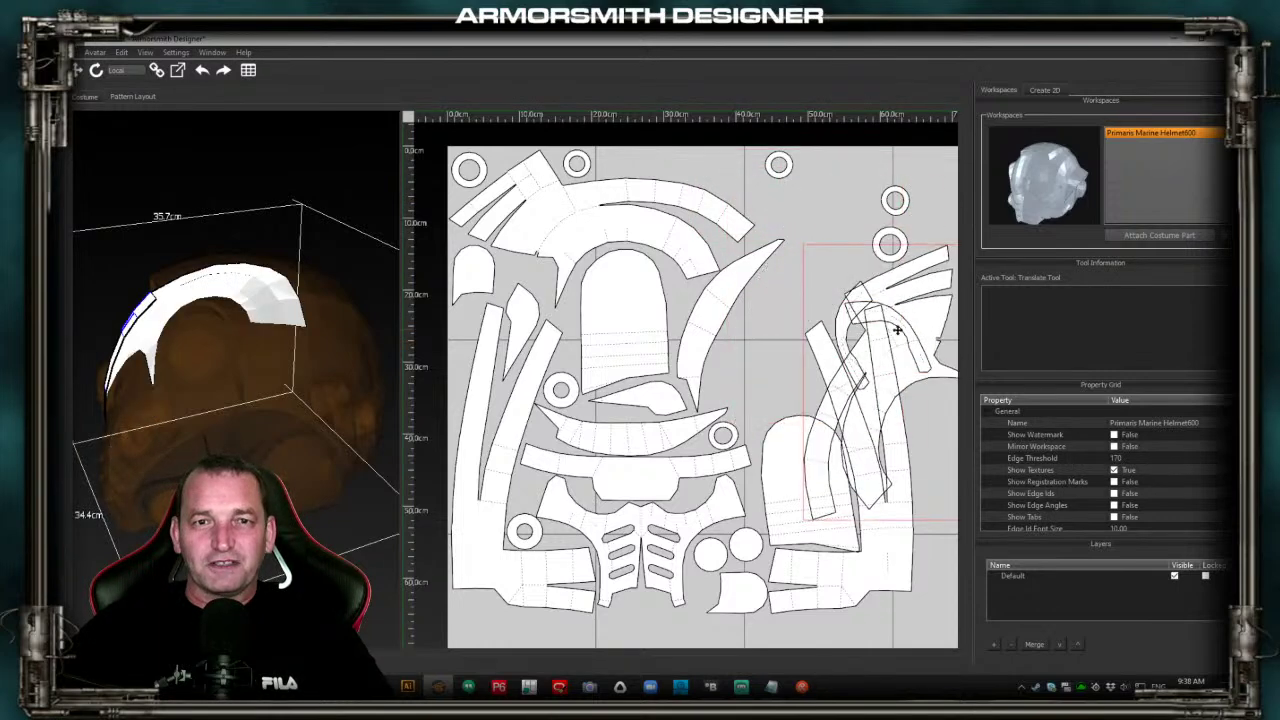
click(623, 288)
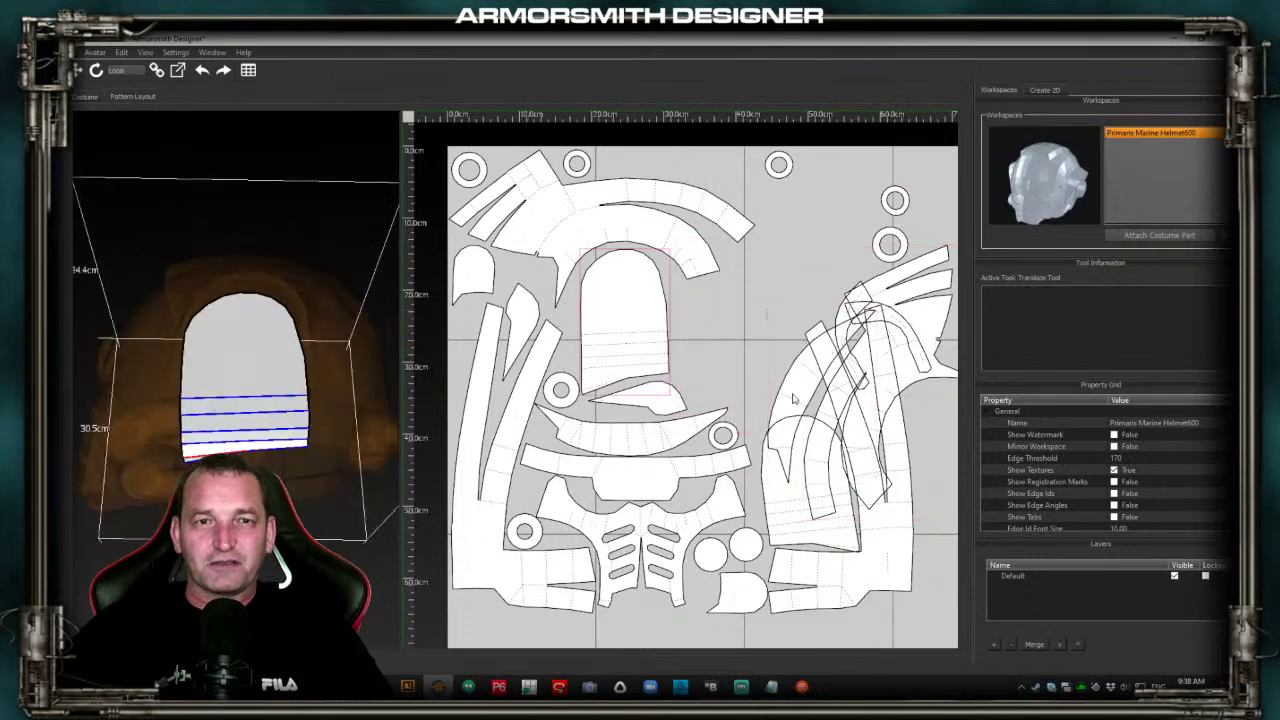
right_click(615, 311)
click(636, 319)
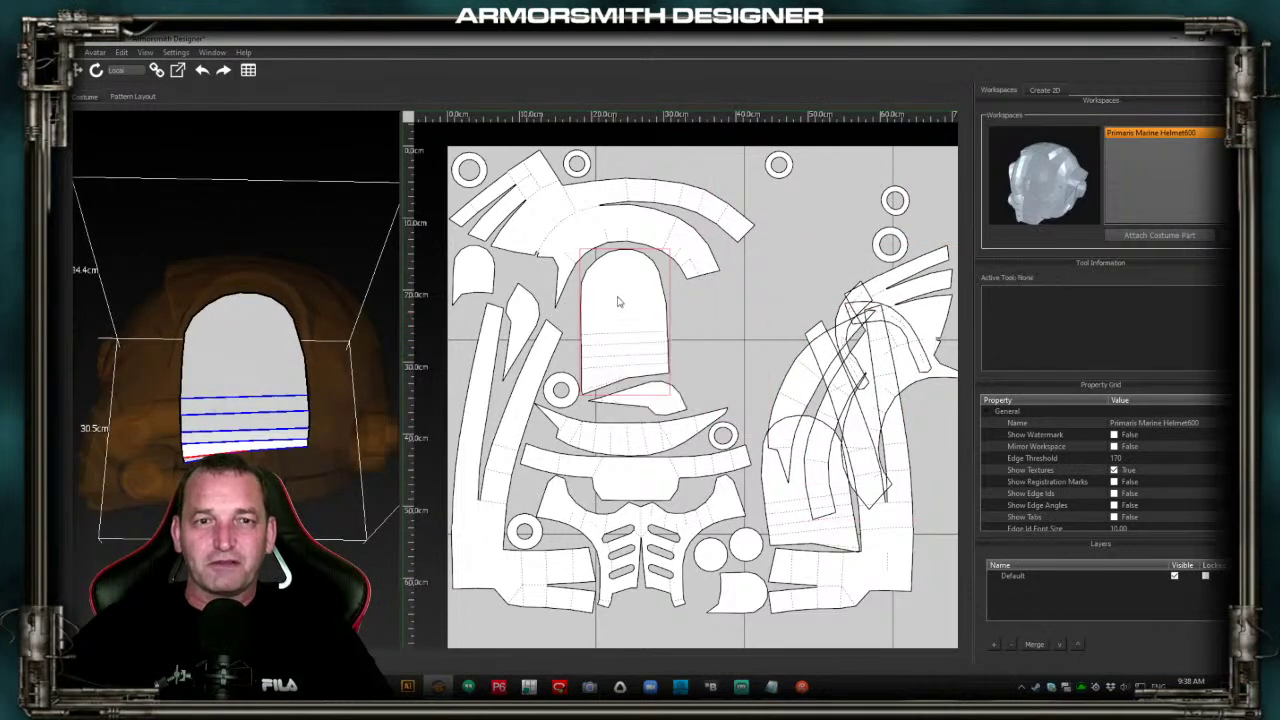
click(704, 331)
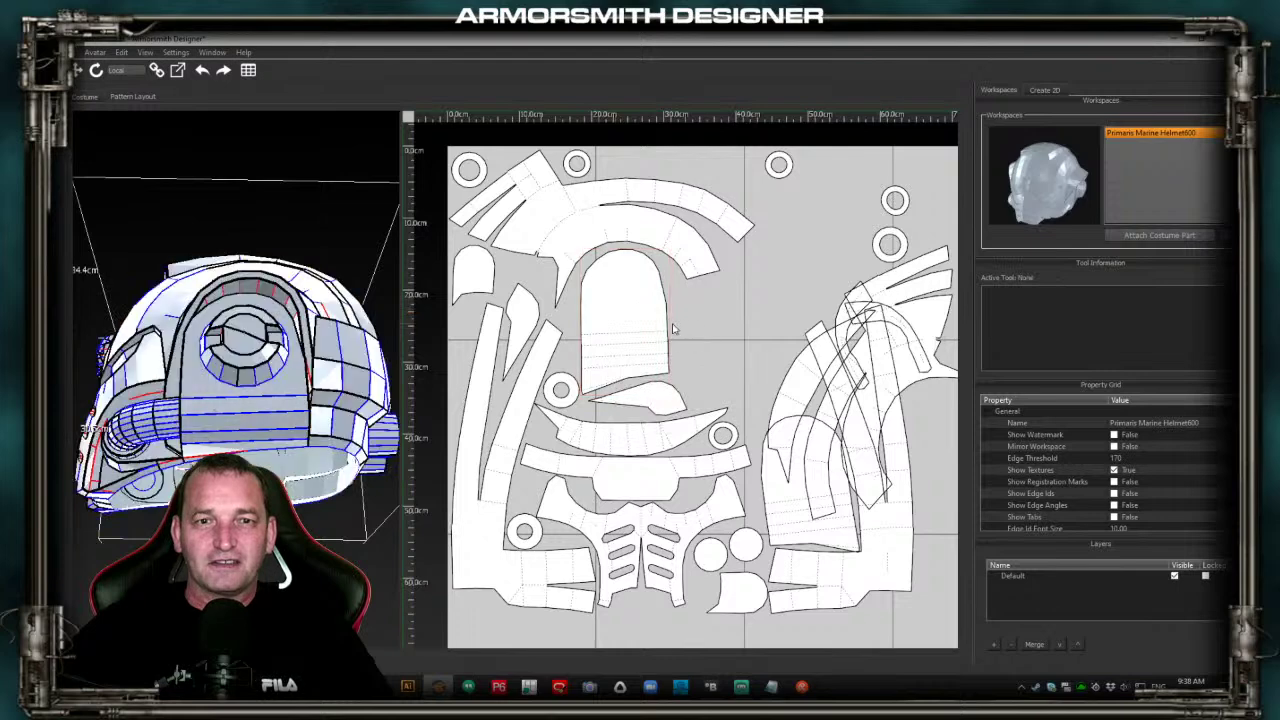
click(668, 343)
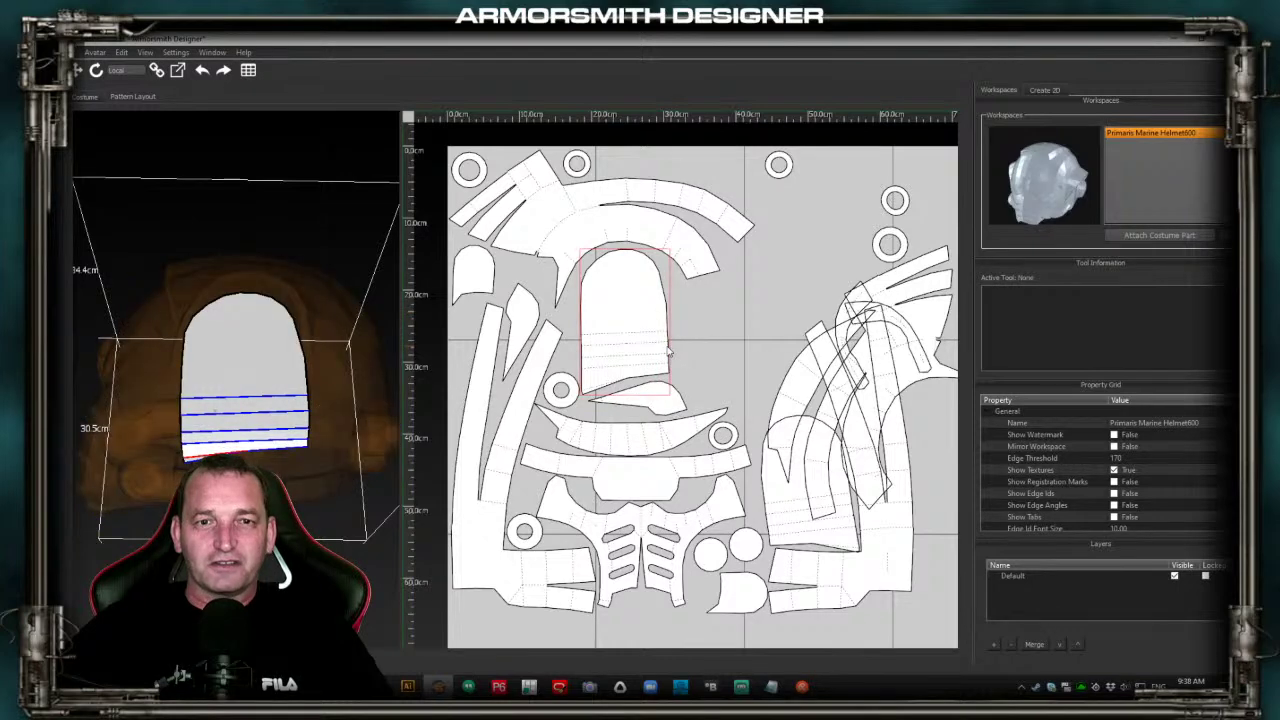
right_click(668, 352)
click(672, 354)
drag(667, 347, 788, 412)
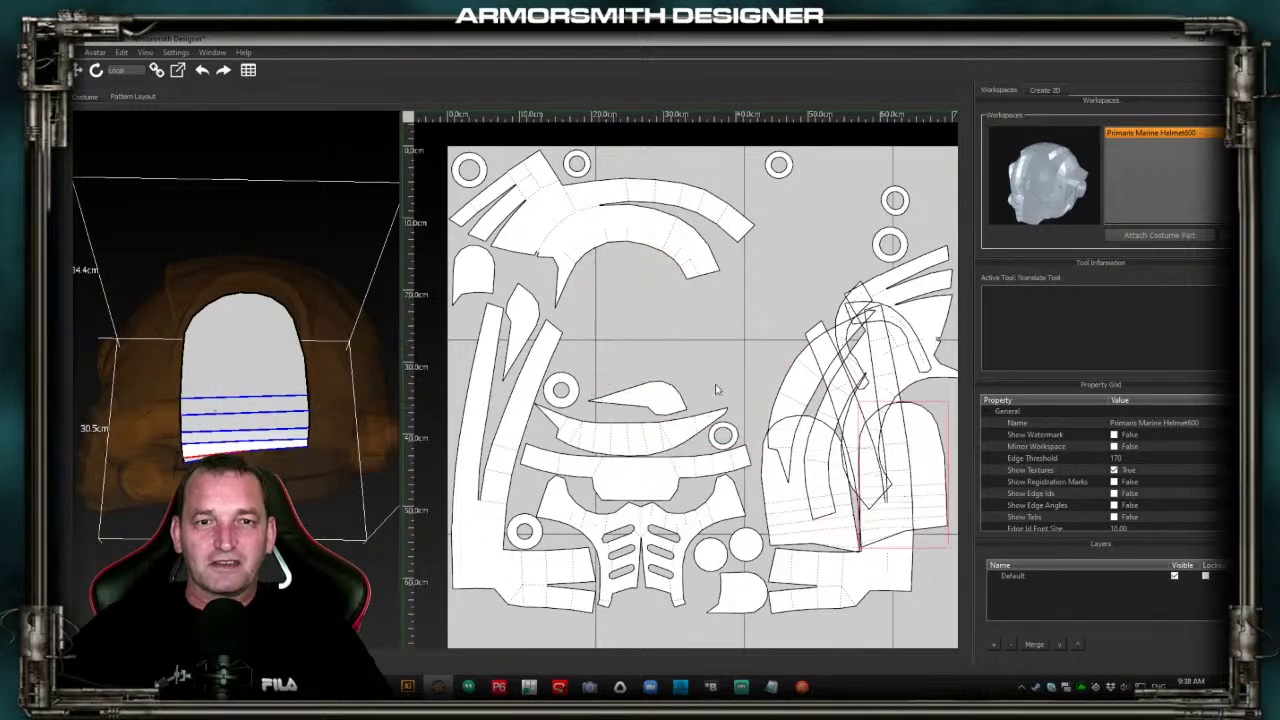
Translate the small rounded panel and the three rings along the sheet's upper edge onto the stack of pieces at the right side
click(466, 275)
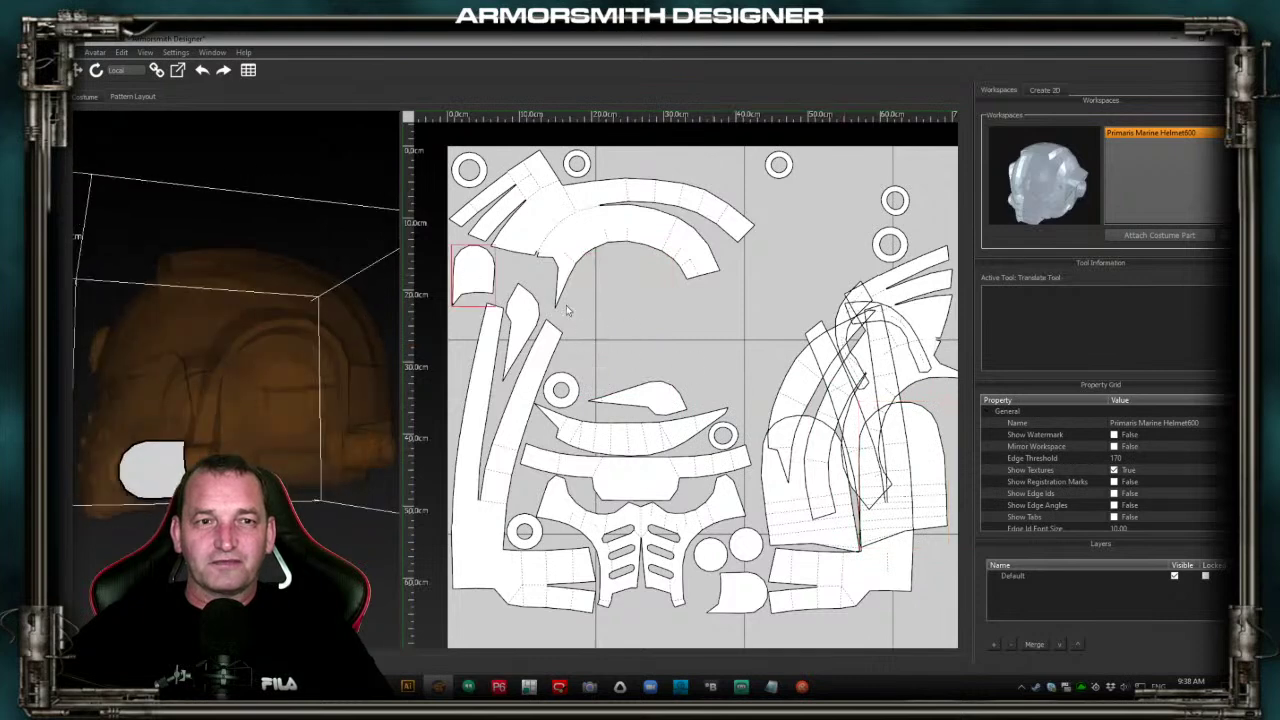
drag(485, 278, 858, 424)
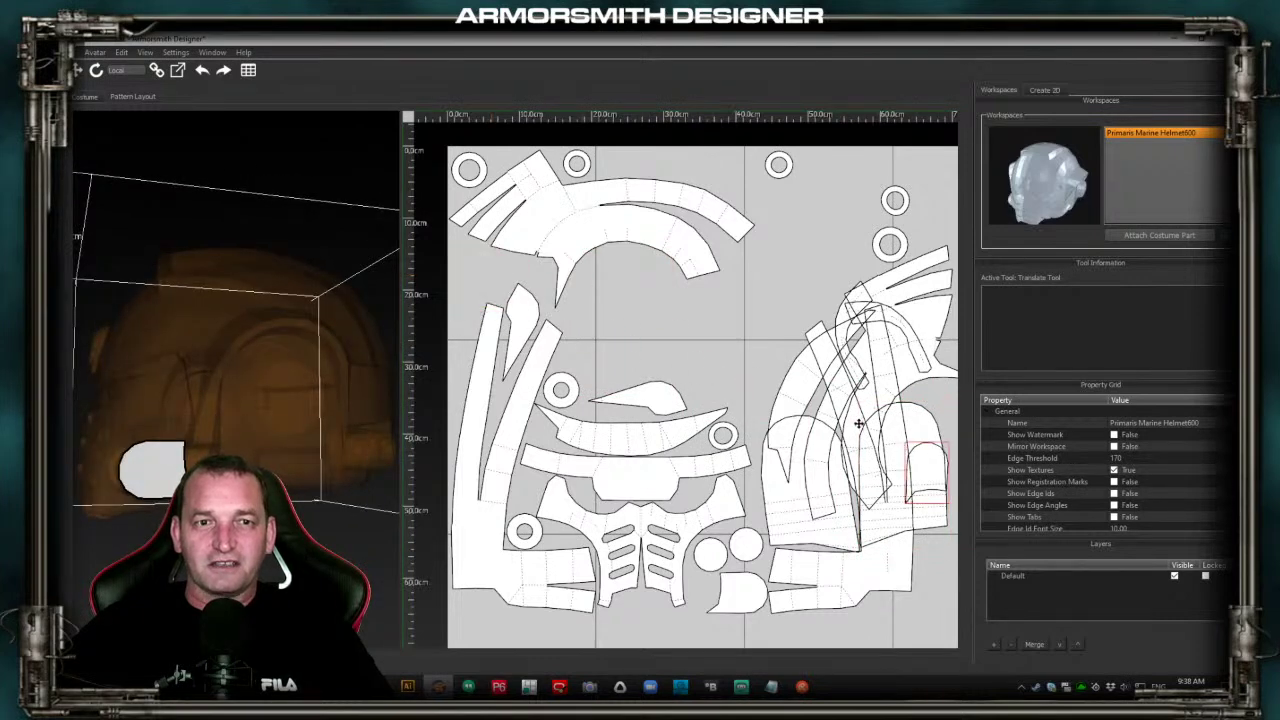
click(478, 171)
drag(483, 172, 931, 430)
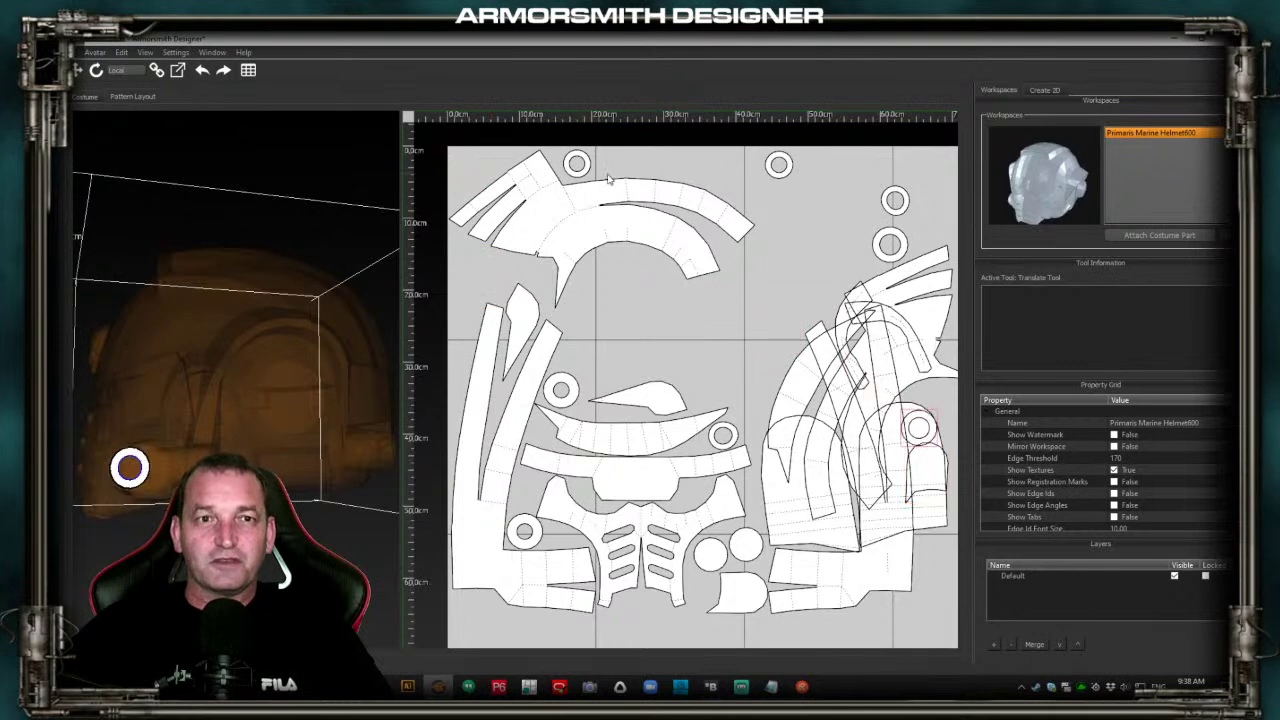
drag(584, 166, 898, 421)
click(789, 165)
drag(789, 165, 913, 380)
Shift the remaining large pronged piece slightly right into the cleared space and highlight it on the 3D helmet
drag(666, 232, 725, 240)
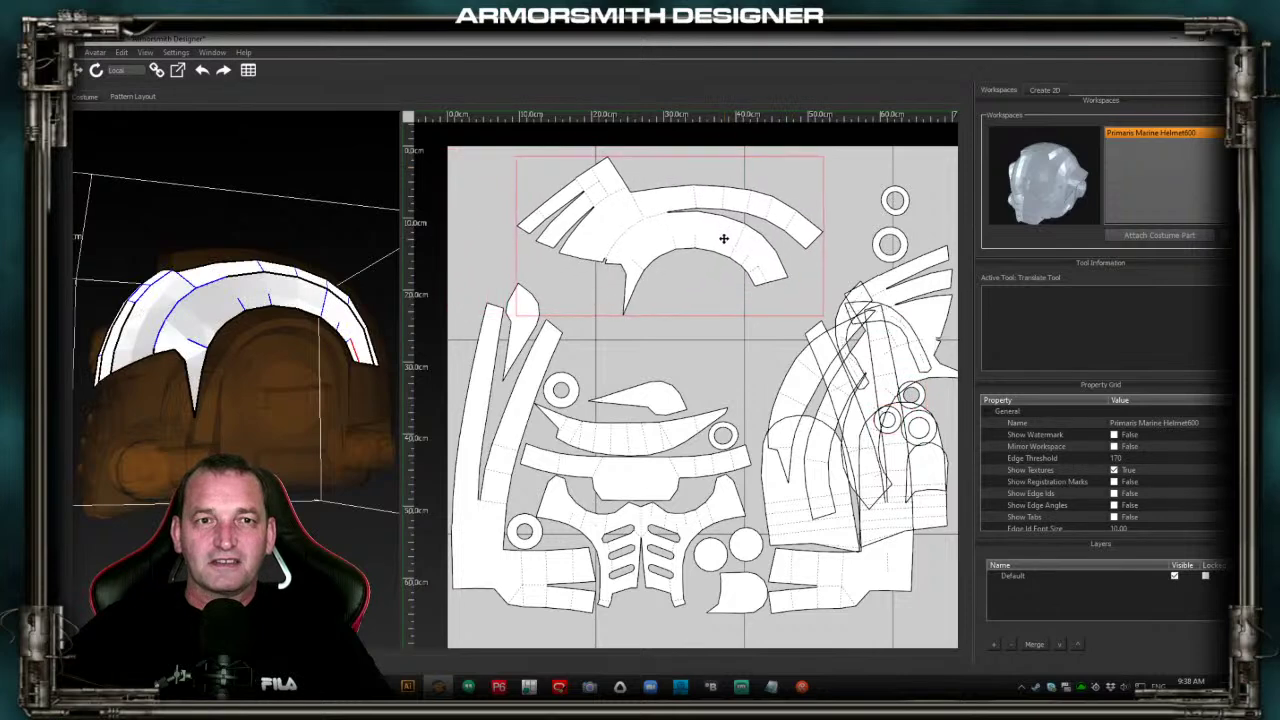
click(711, 340)
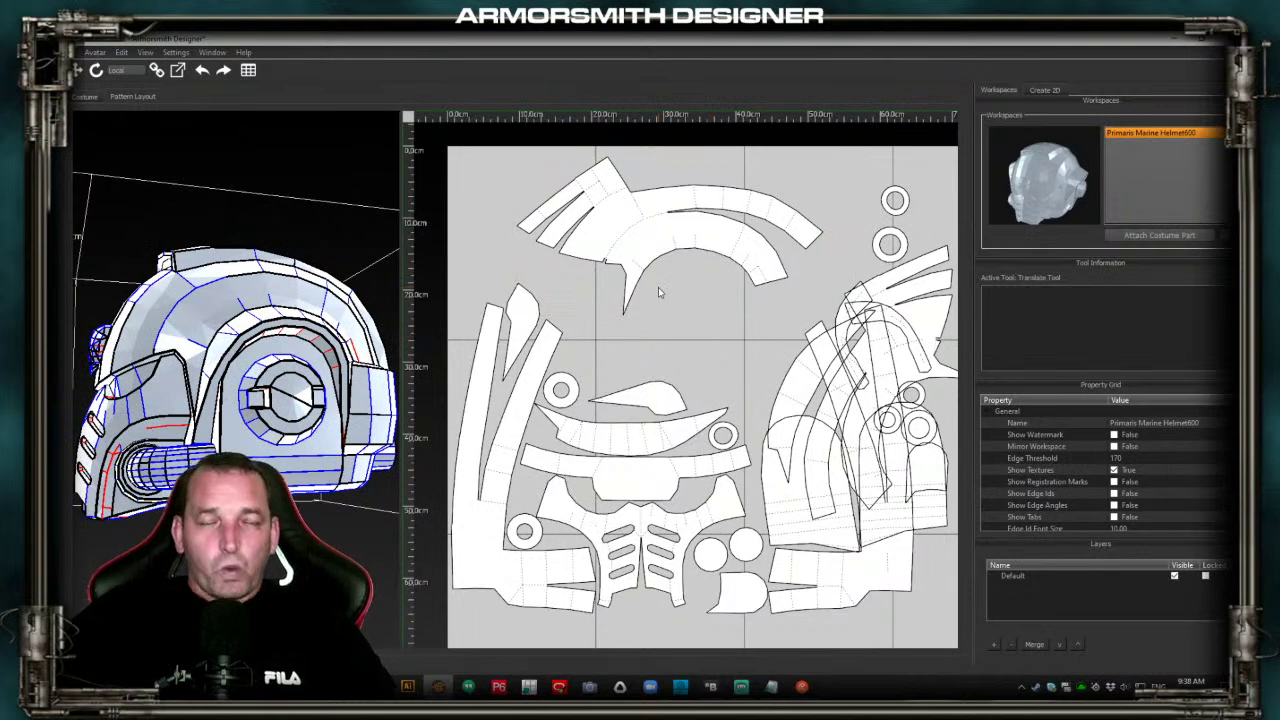
click(610, 216)
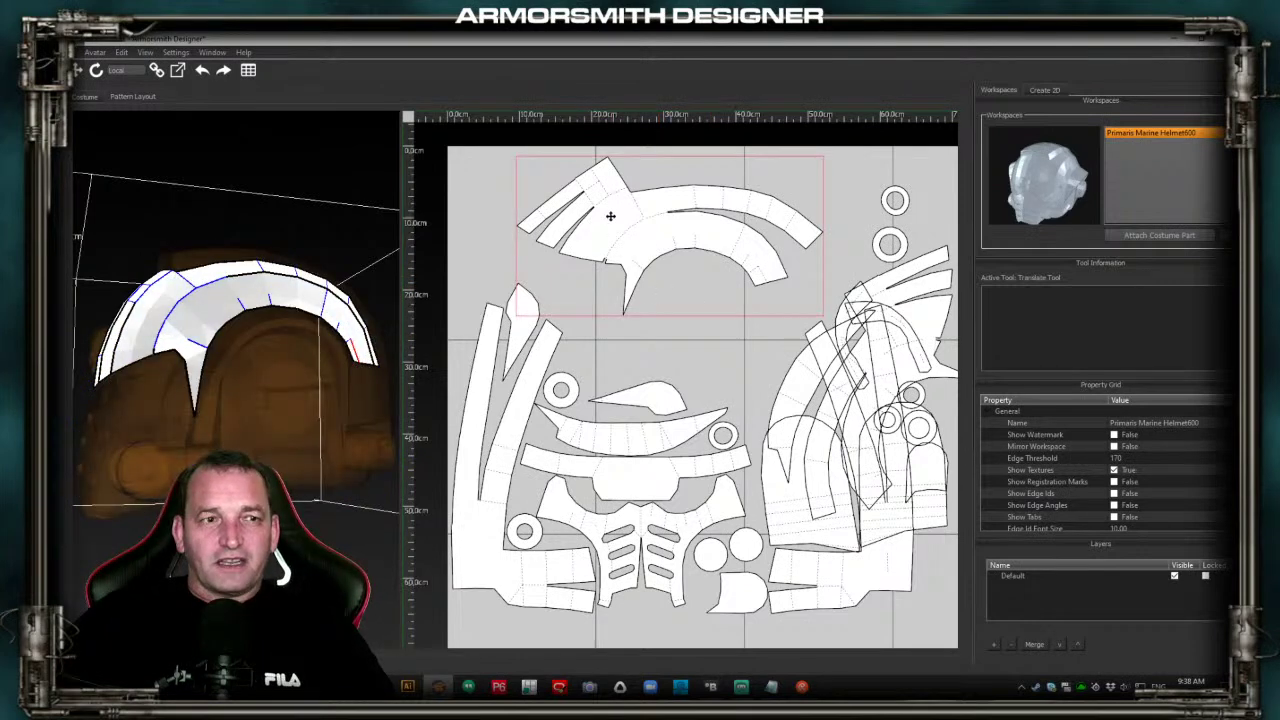
Enlarge the 3D view and examine the large pronged piece from the side and front, isolated and within the full helmet
mouse_move(250, 294)
middle_down()
mouse_move(343, 311)
mouse_move(273, 298)
middle_up()
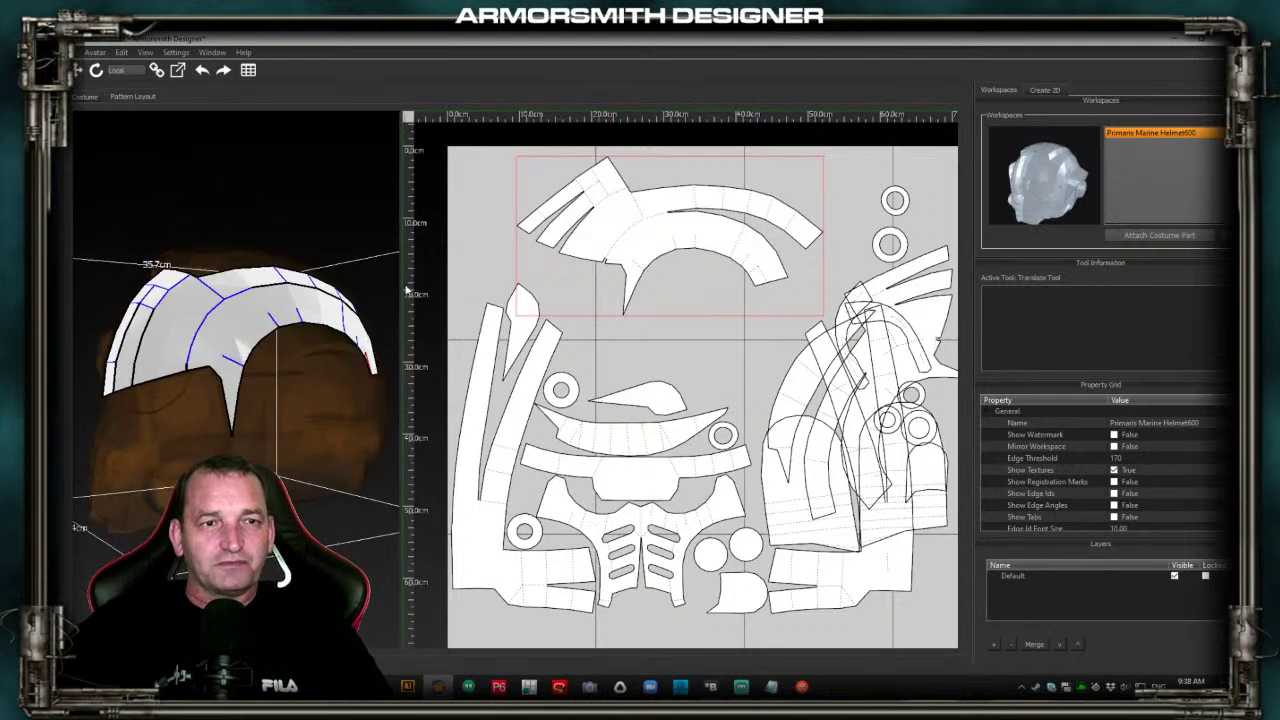
drag(398, 285, 648, 307)
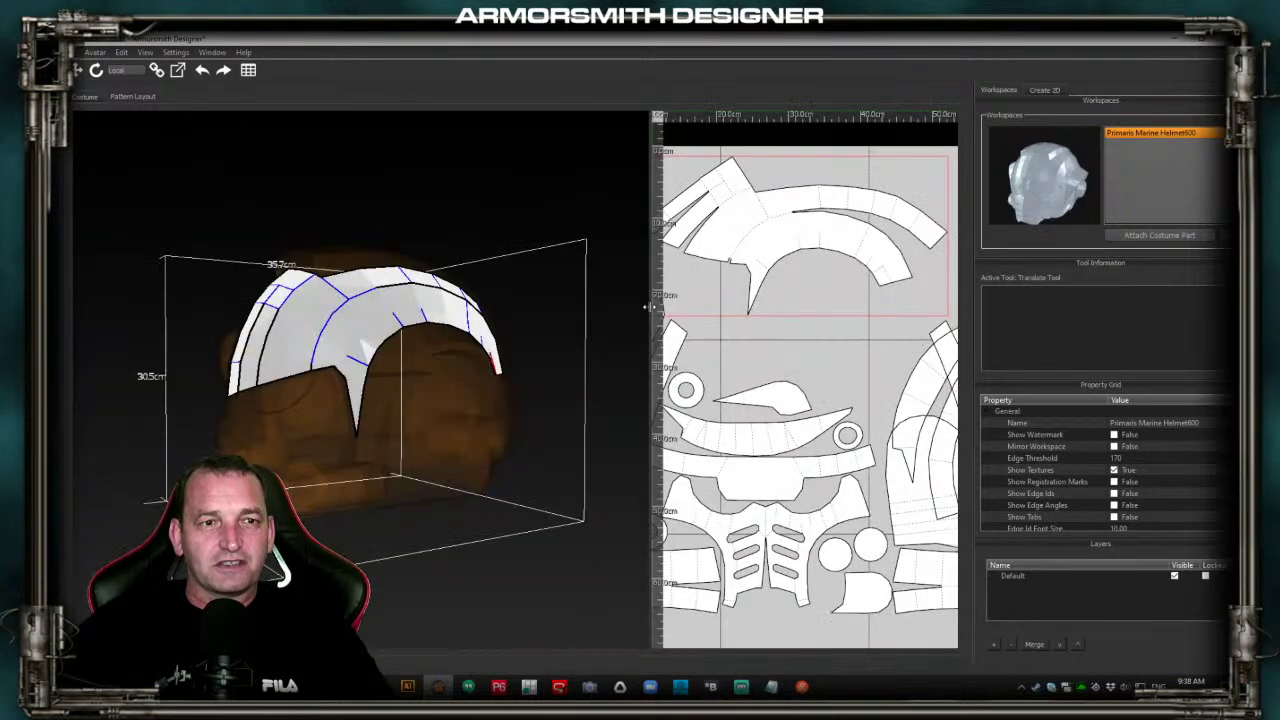
mouse_move(308, 363)
mouse_down()
mouse_move(280, 374)
mouse_move(308, 384)
mouse_up()
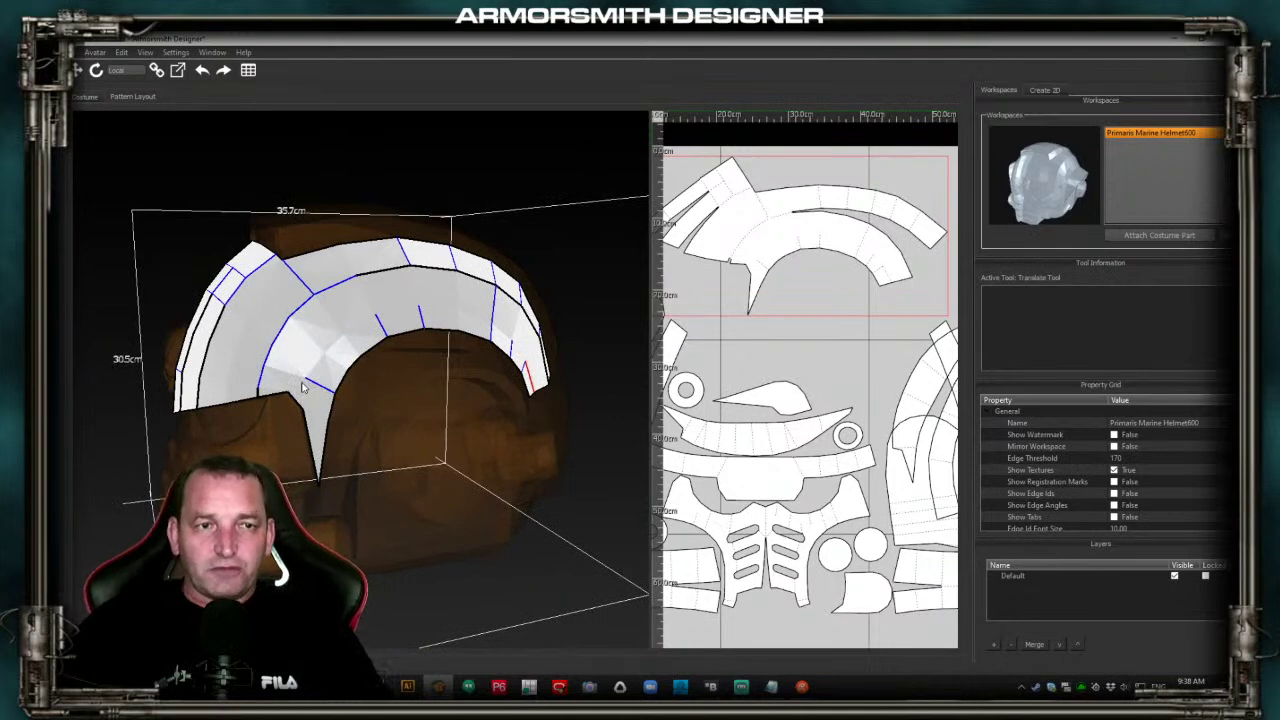
click(303, 388)
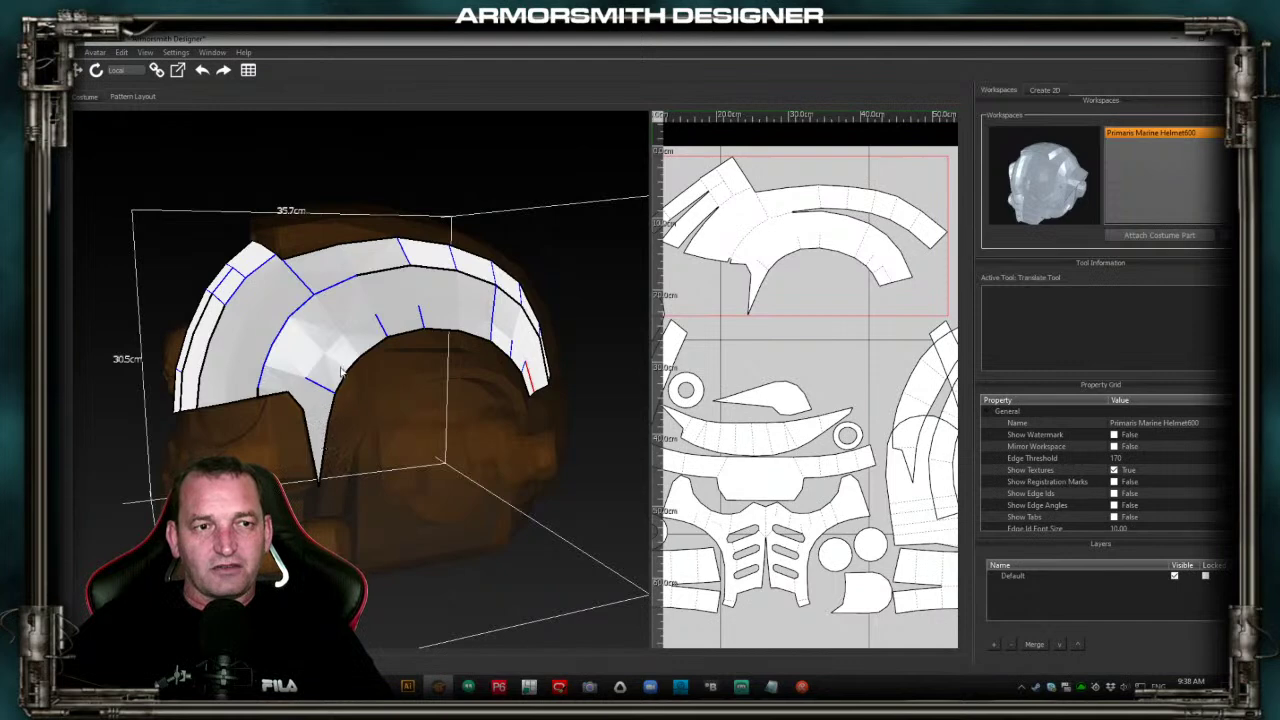
drag(388, 343, 440, 365)
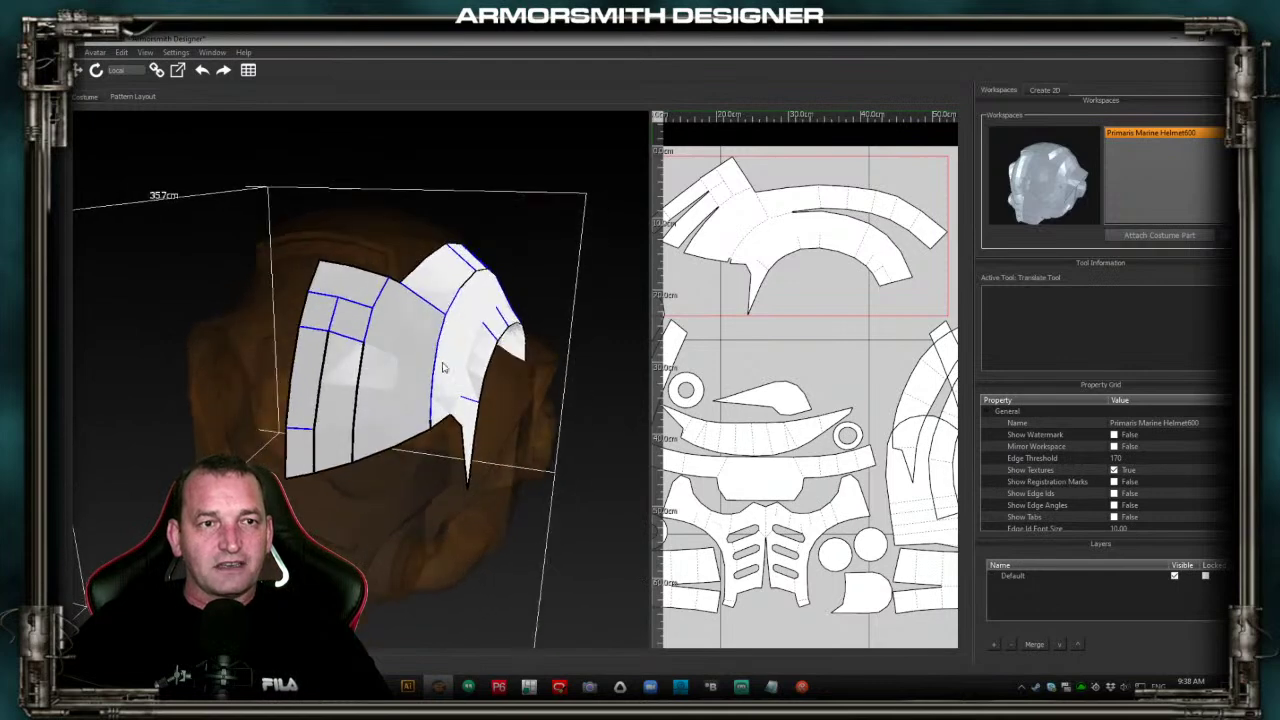
click(548, 294)
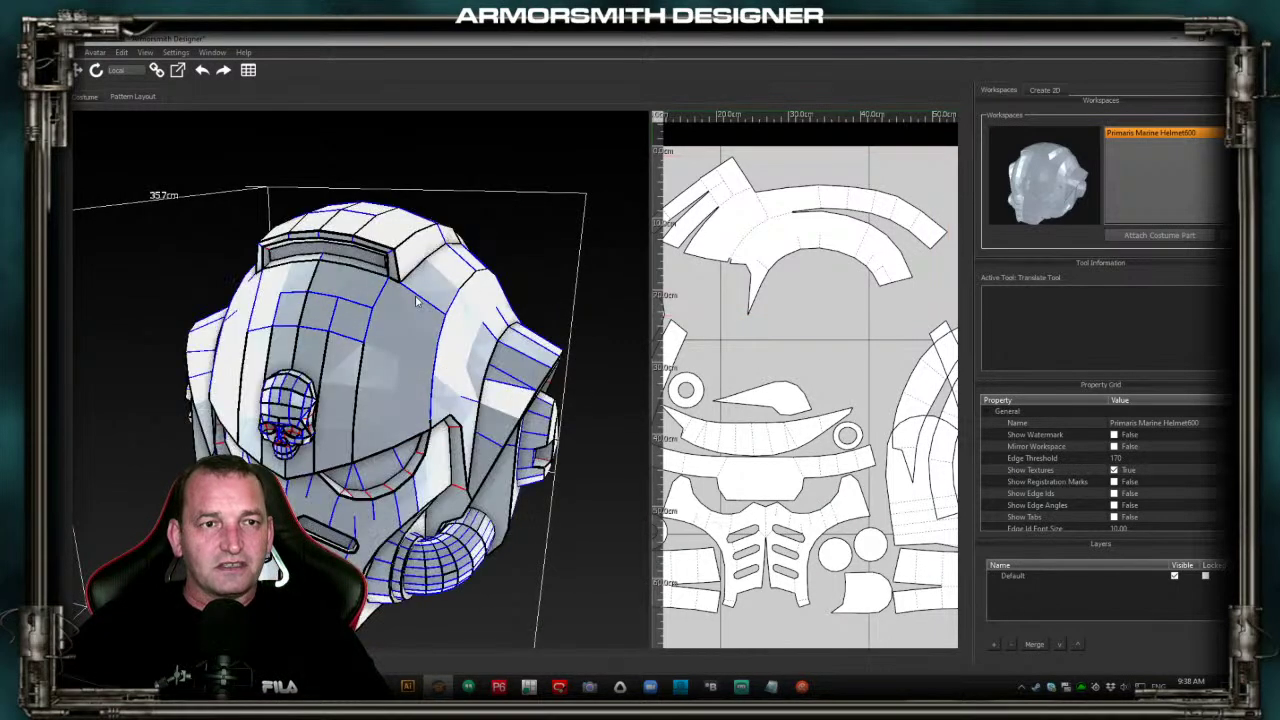
click(400, 333)
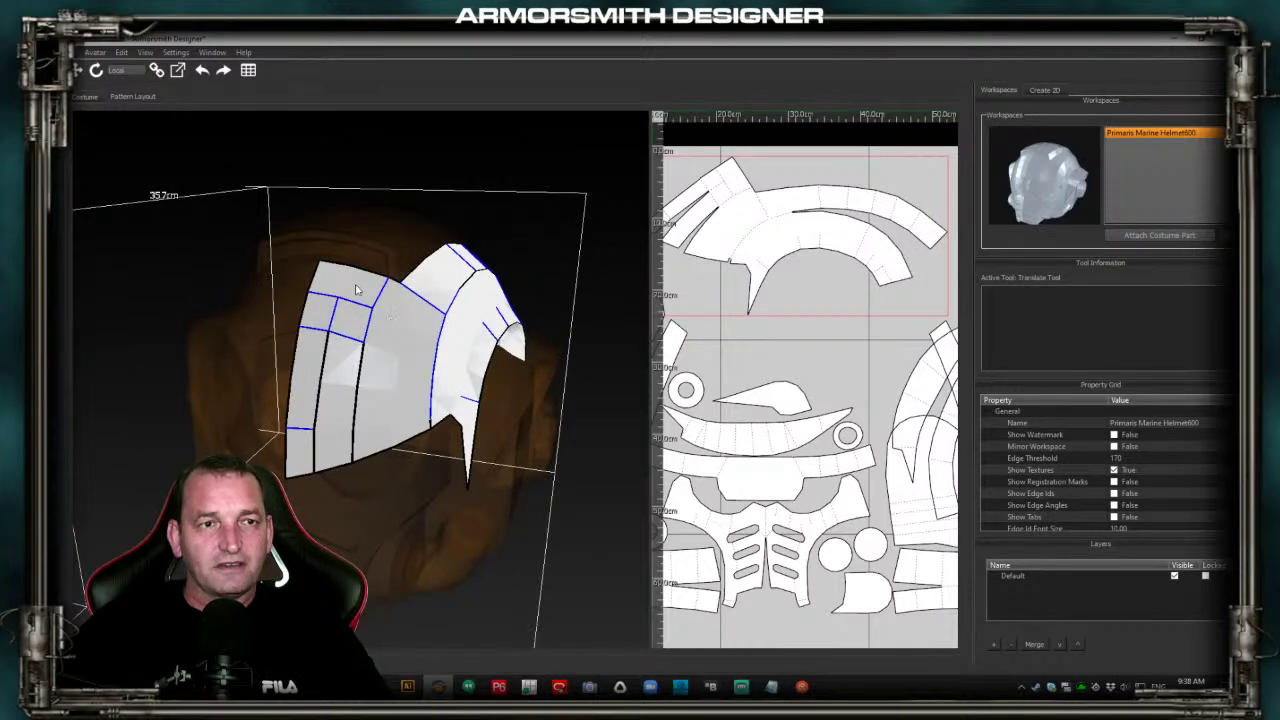
Compare the crest's side strip with the large pronged piece by highlighting each one on the 3D helmet
click(401, 267)
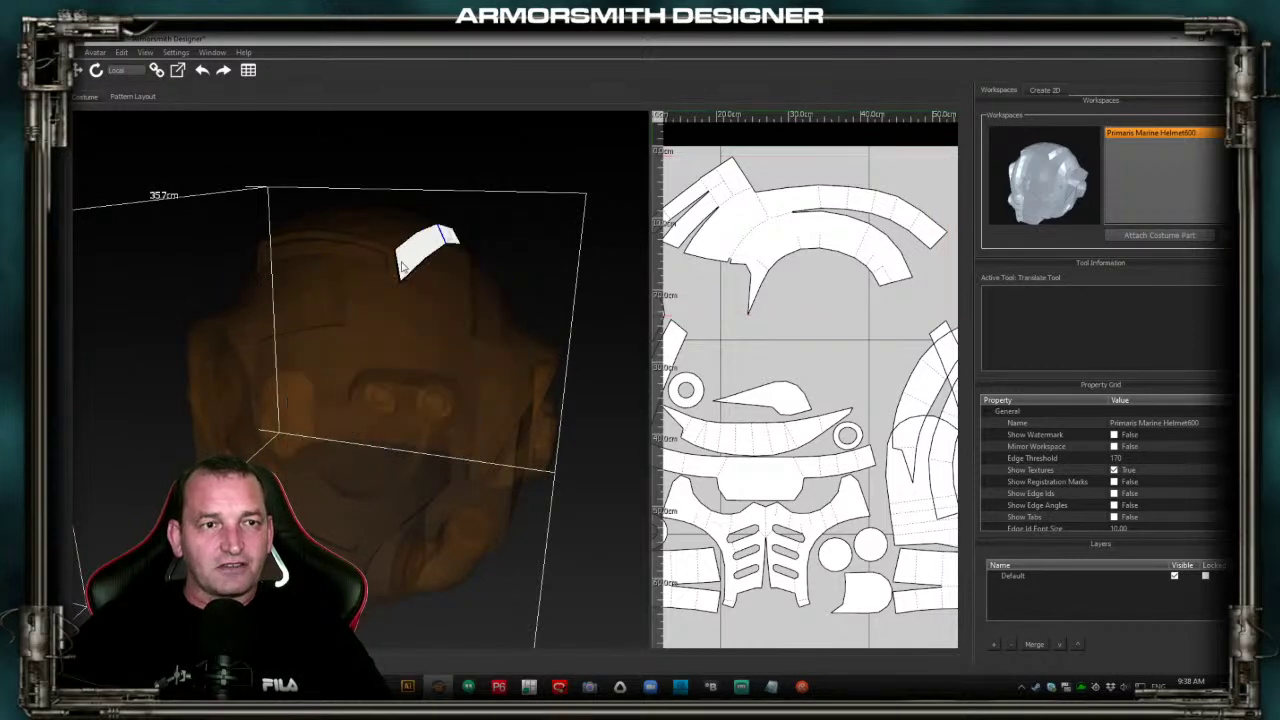
click(407, 320)
click(144, 257)
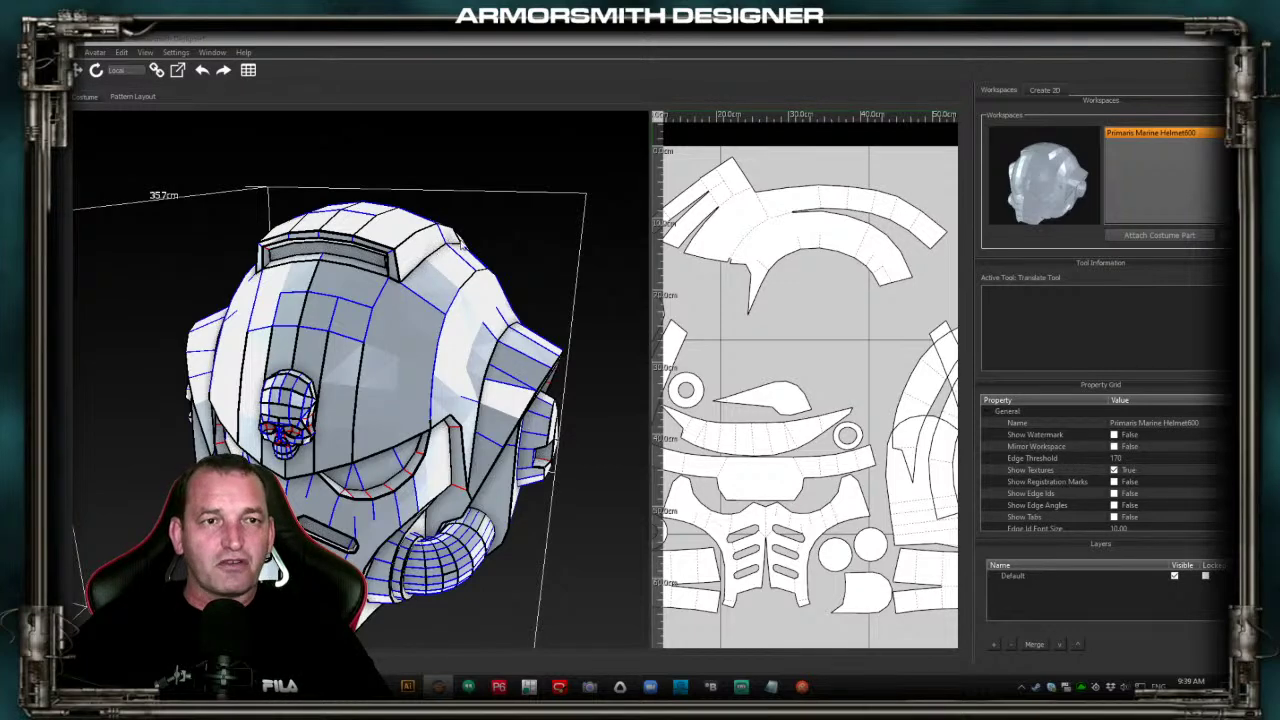
click(411, 313)
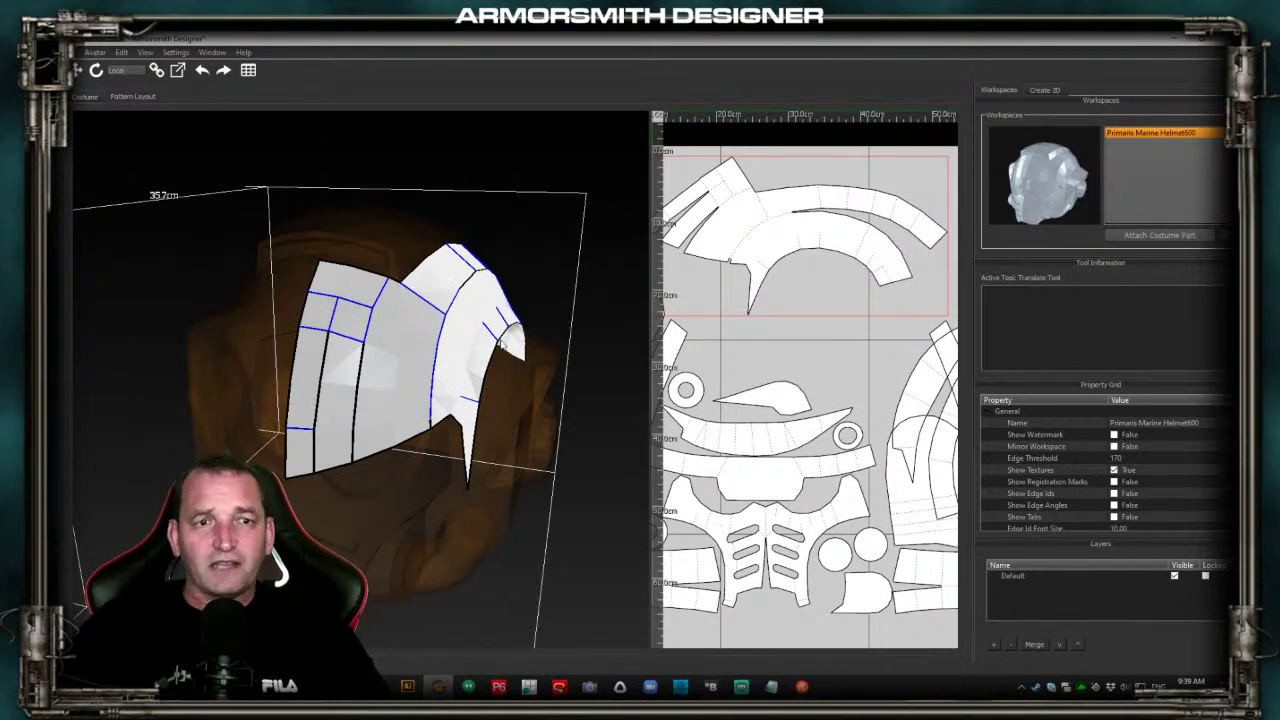
Examine the large pronged piece from the helmet's side and rear, both isolated and within the full model
click(601, 314)
middle_drag(603, 333, 533, 332)
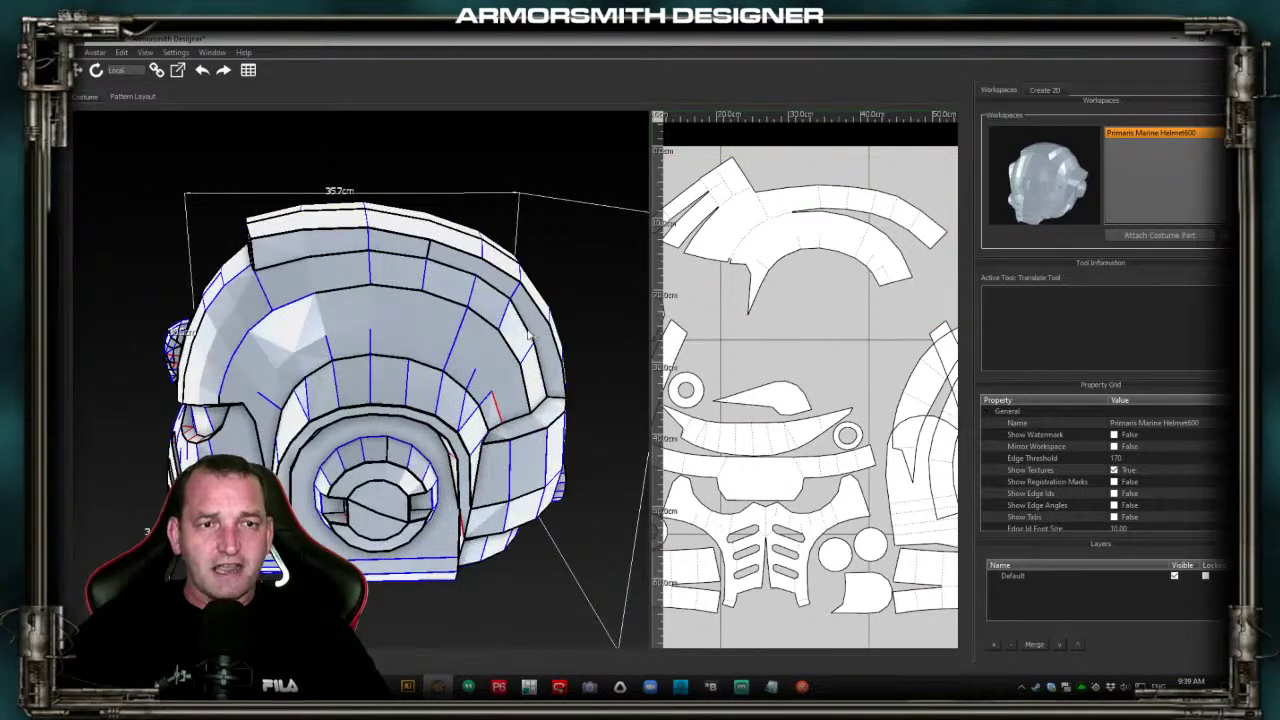
drag(533, 337, 491, 338)
click(400, 385)
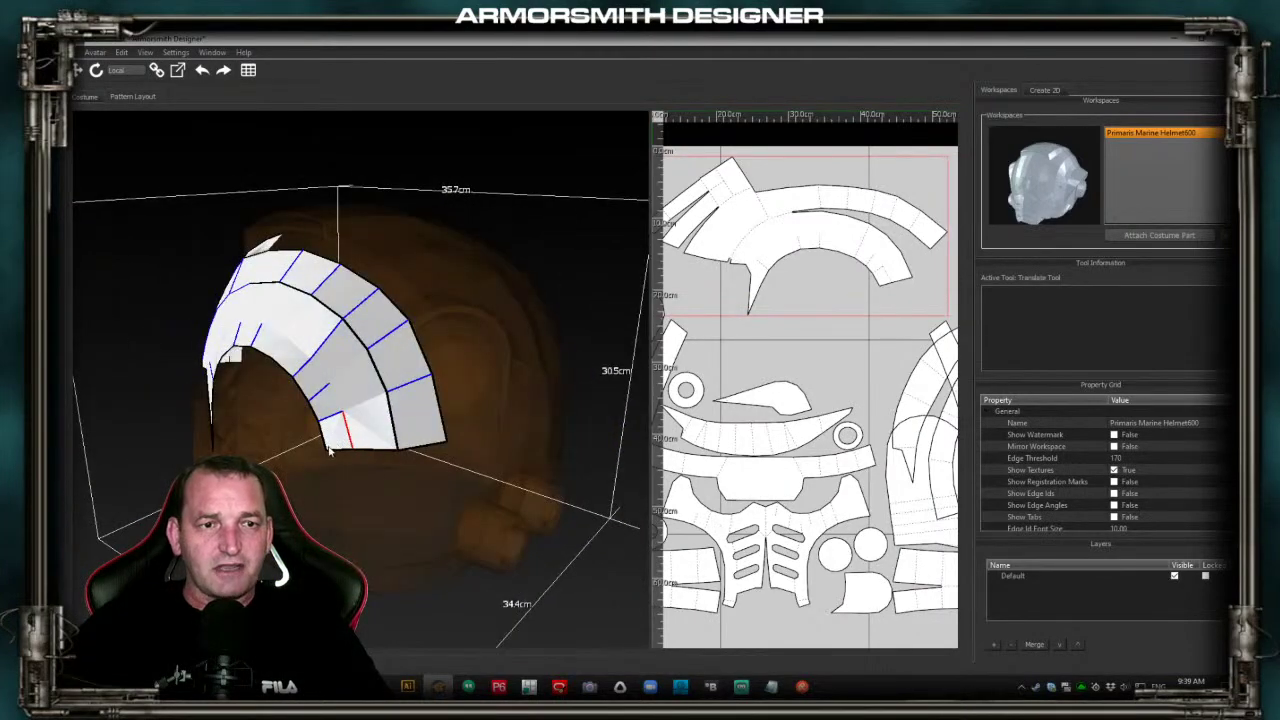
click(592, 388)
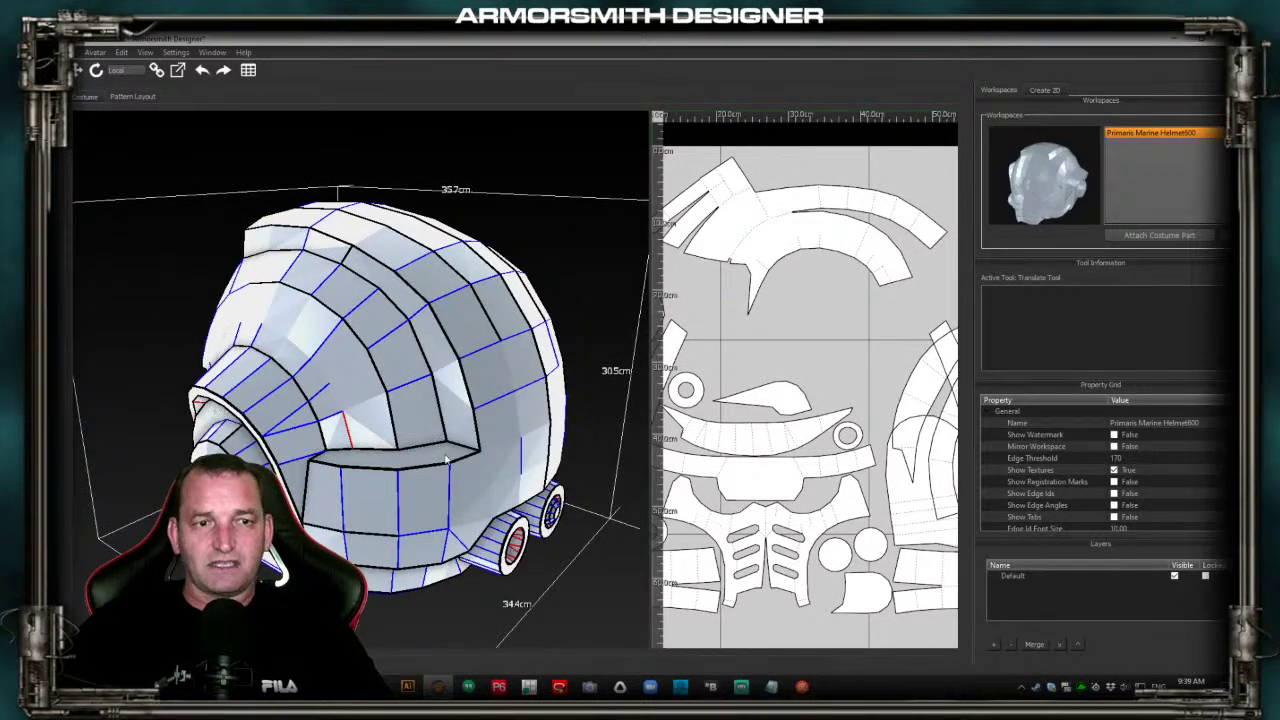
middle_drag(190, 285, 255, 292)
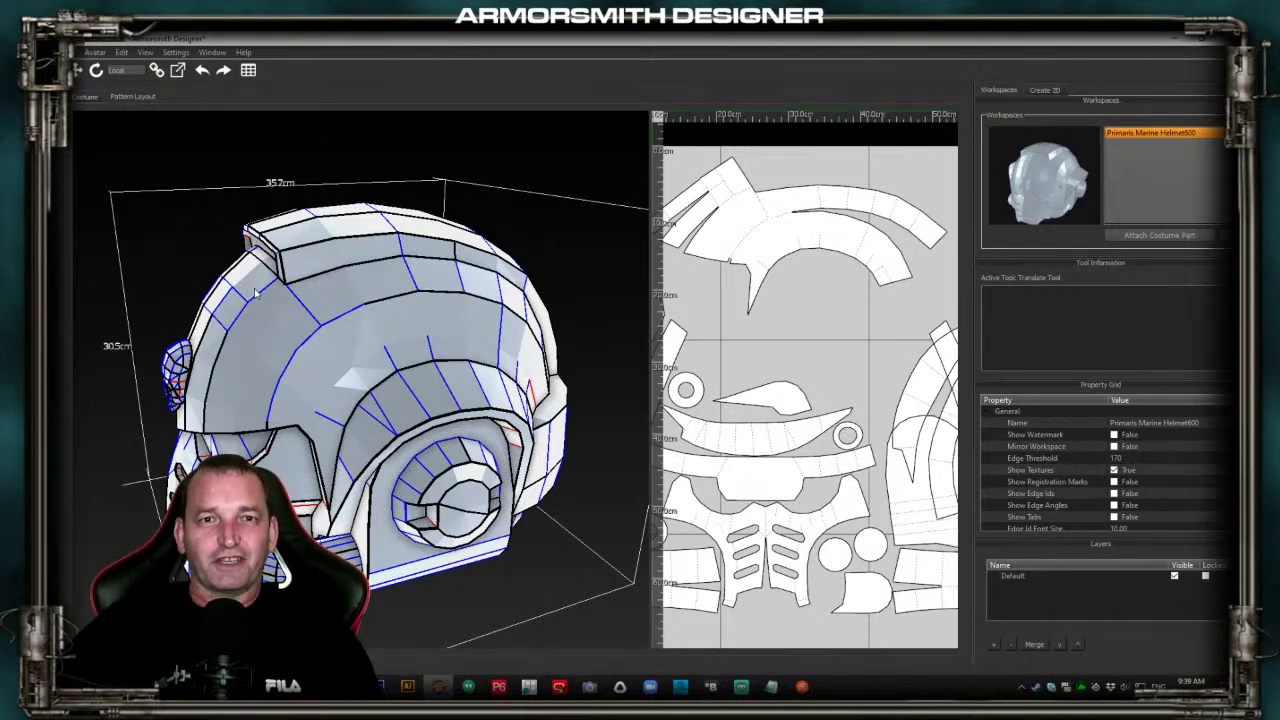
Widen the pattern layout view, select the large pronged piece and inspect its fold lines and inner curved edge up close
drag(650, 319, 615, 317)
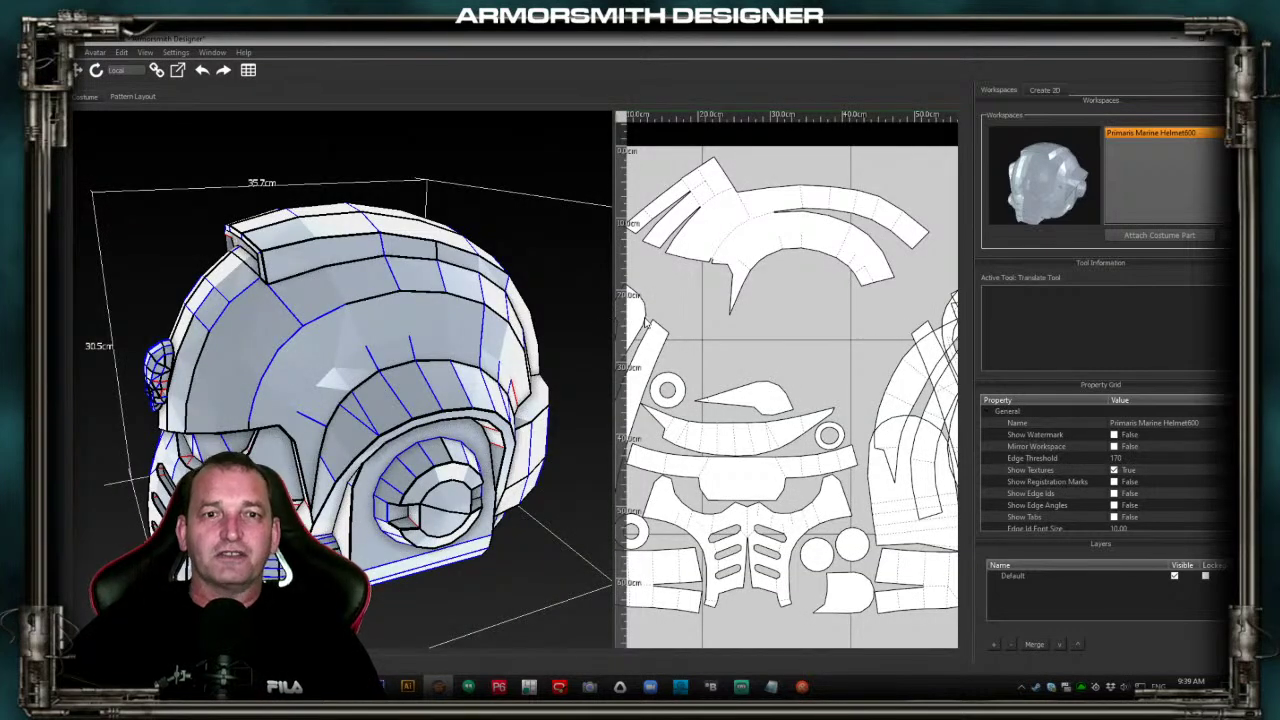
click(731, 263)
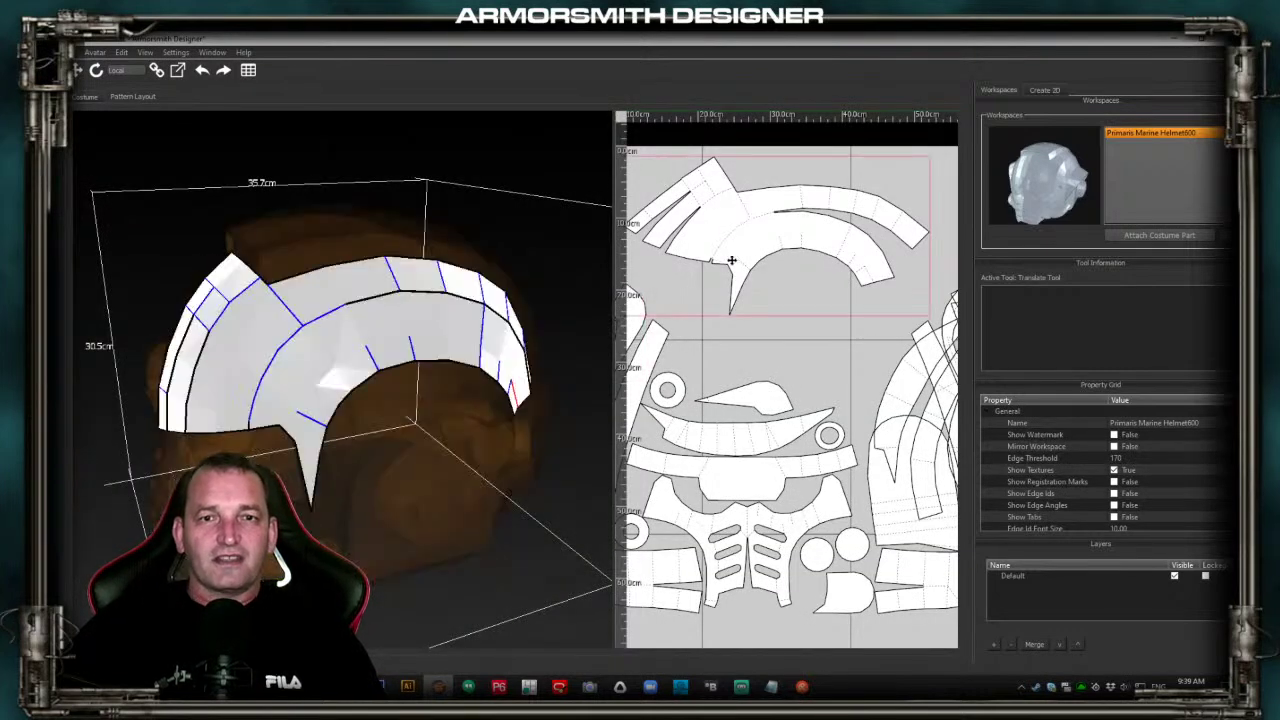
drag(613, 287, 378, 284)
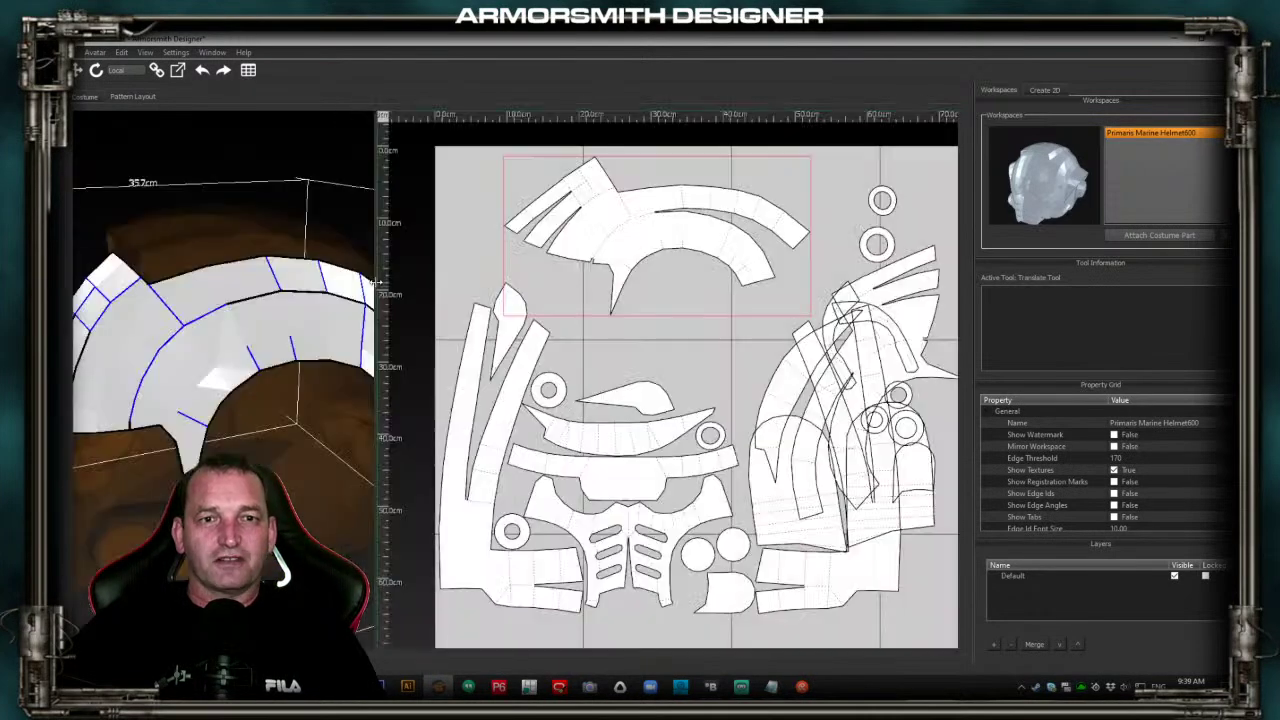
scroll(622, 209, up, 2)
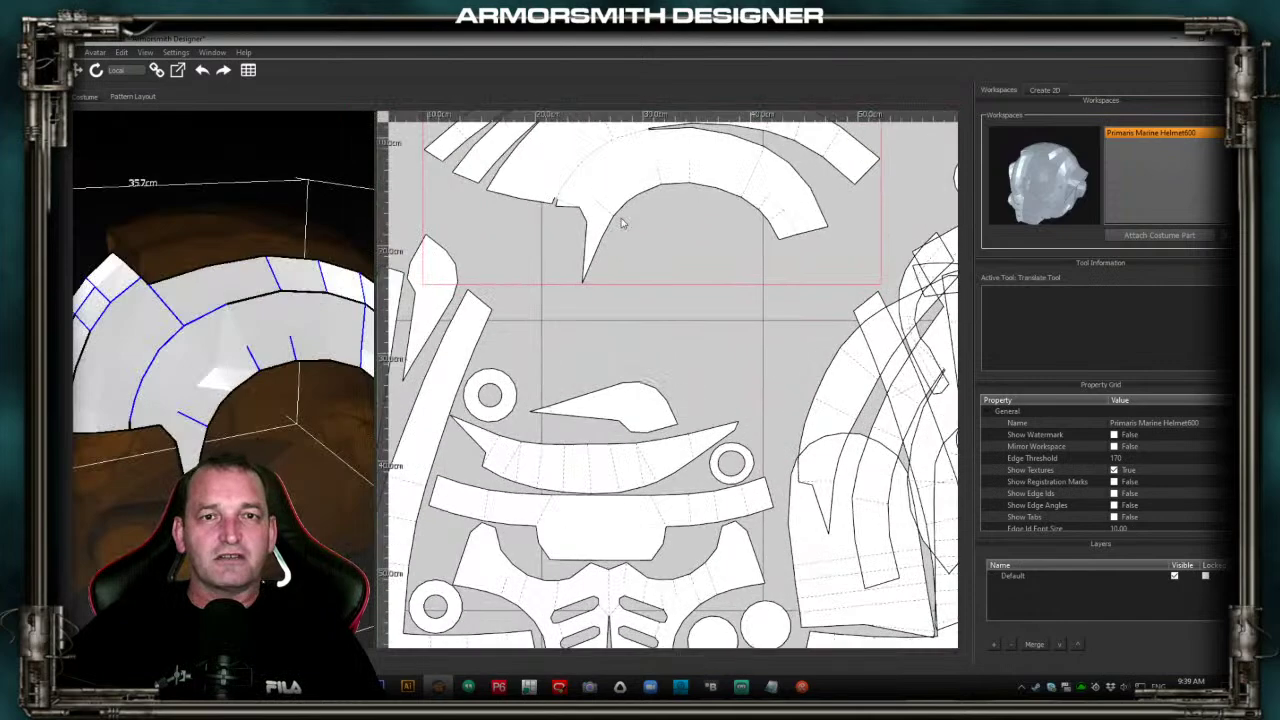
click(688, 310)
right_click(686, 360)
middle_drag(687, 368, 704, 580)
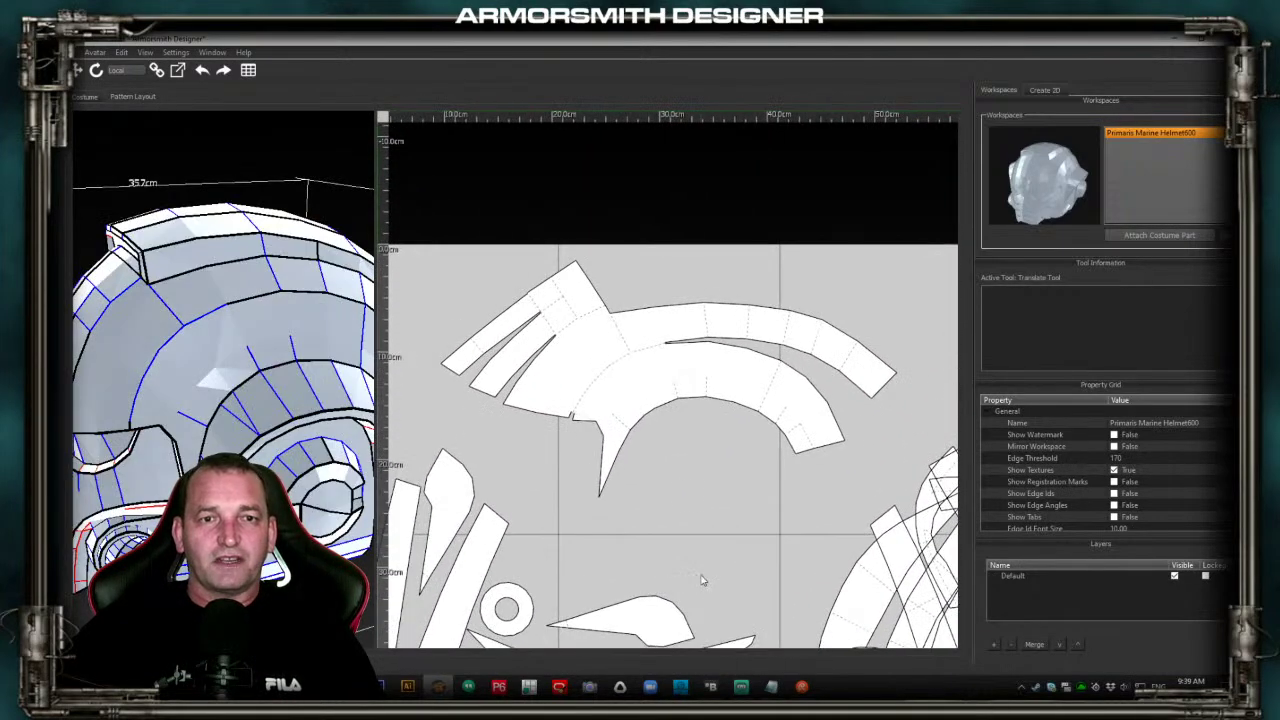
click(638, 382)
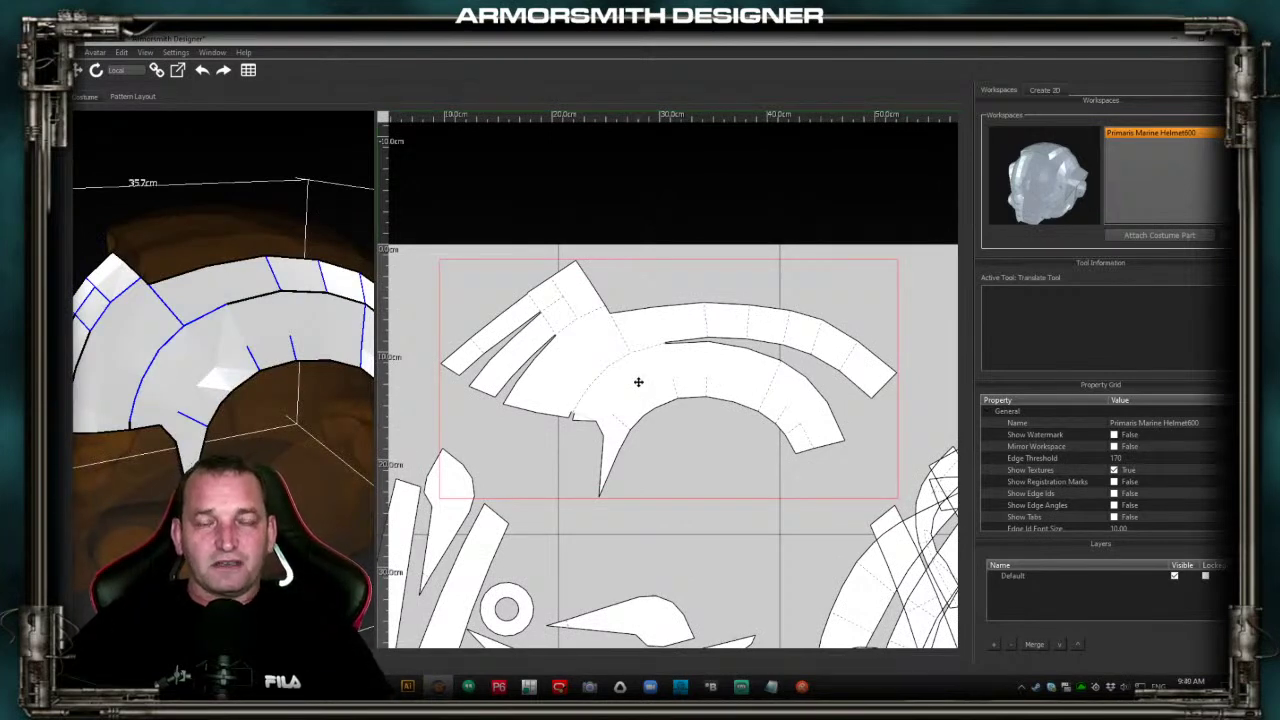
scroll(638, 382, up, 2)
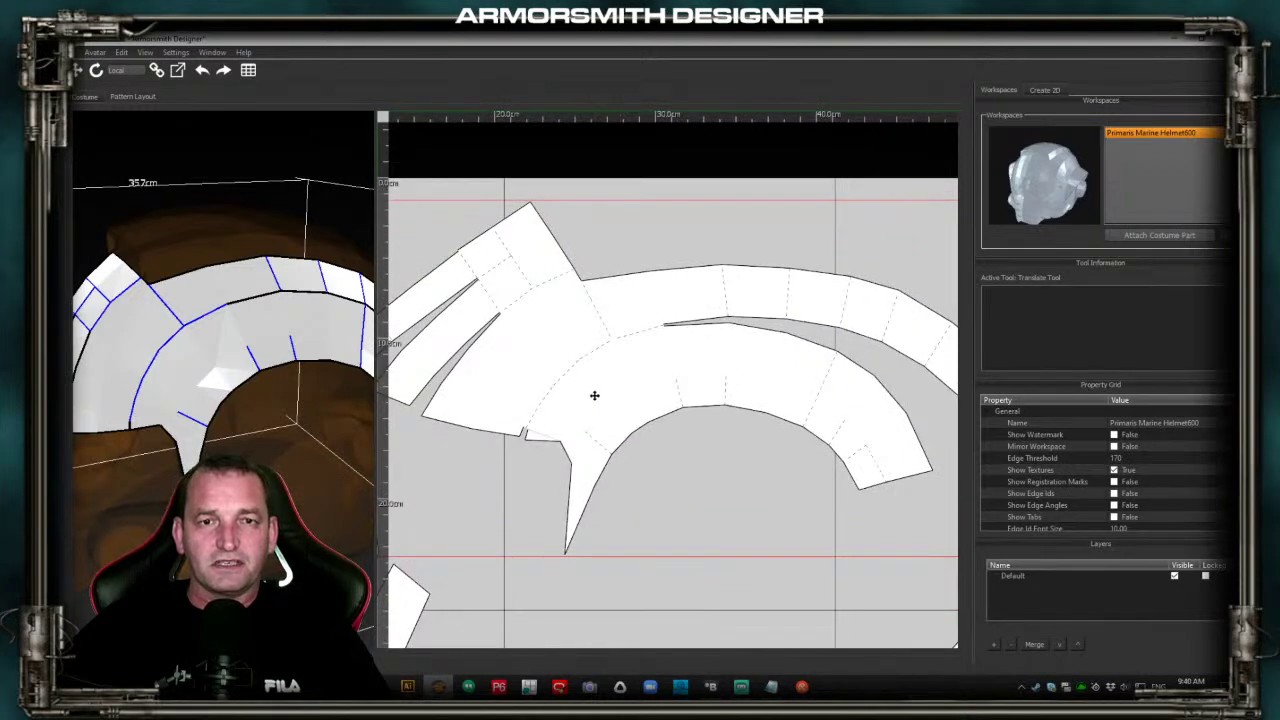
scroll(717, 332, up, 4)
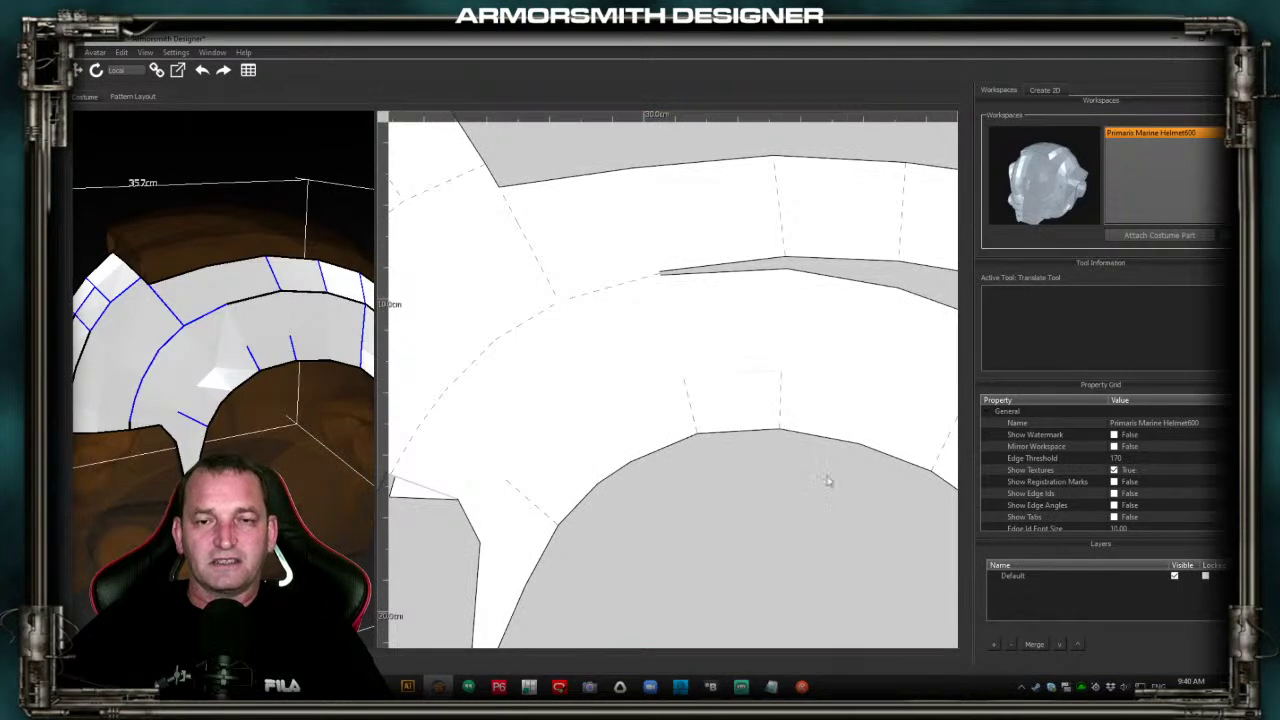
scroll(751, 417, up, 4)
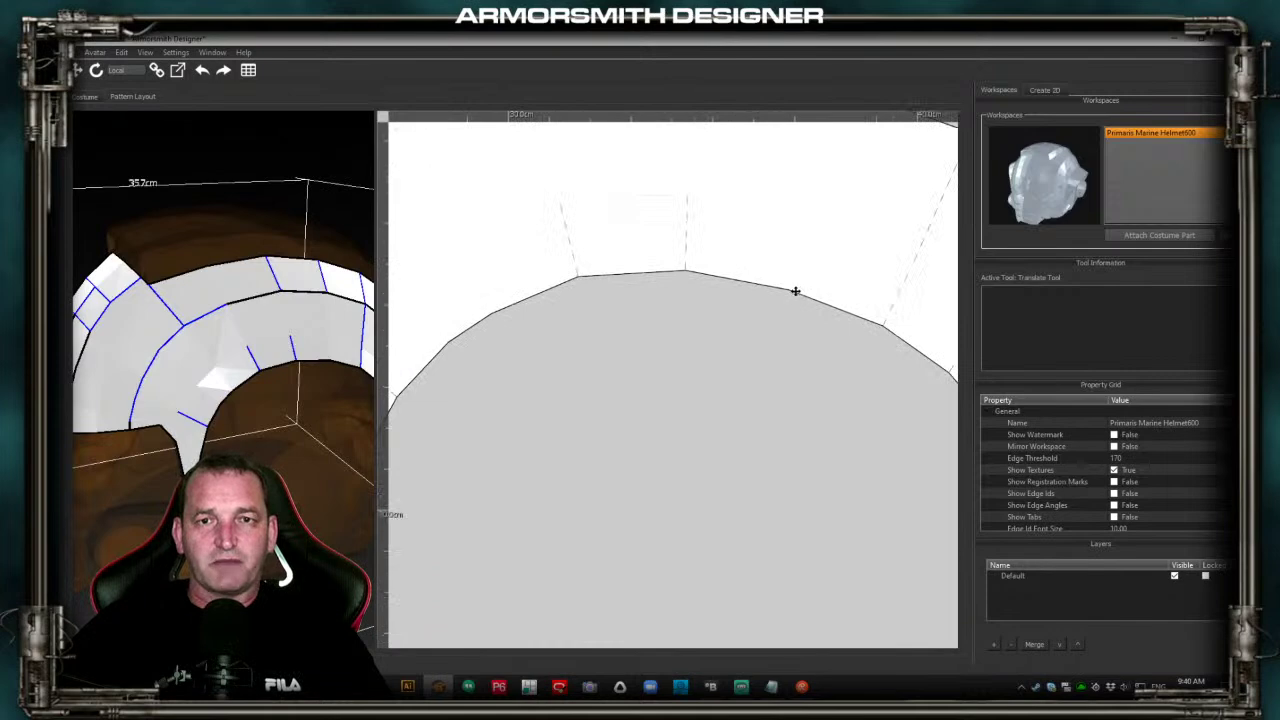
Review the large pronged piece's overall outline and fold lines, from its curved arch to the pronged end
scroll(743, 386, down, 2)
scroll(740, 389, down, 1)
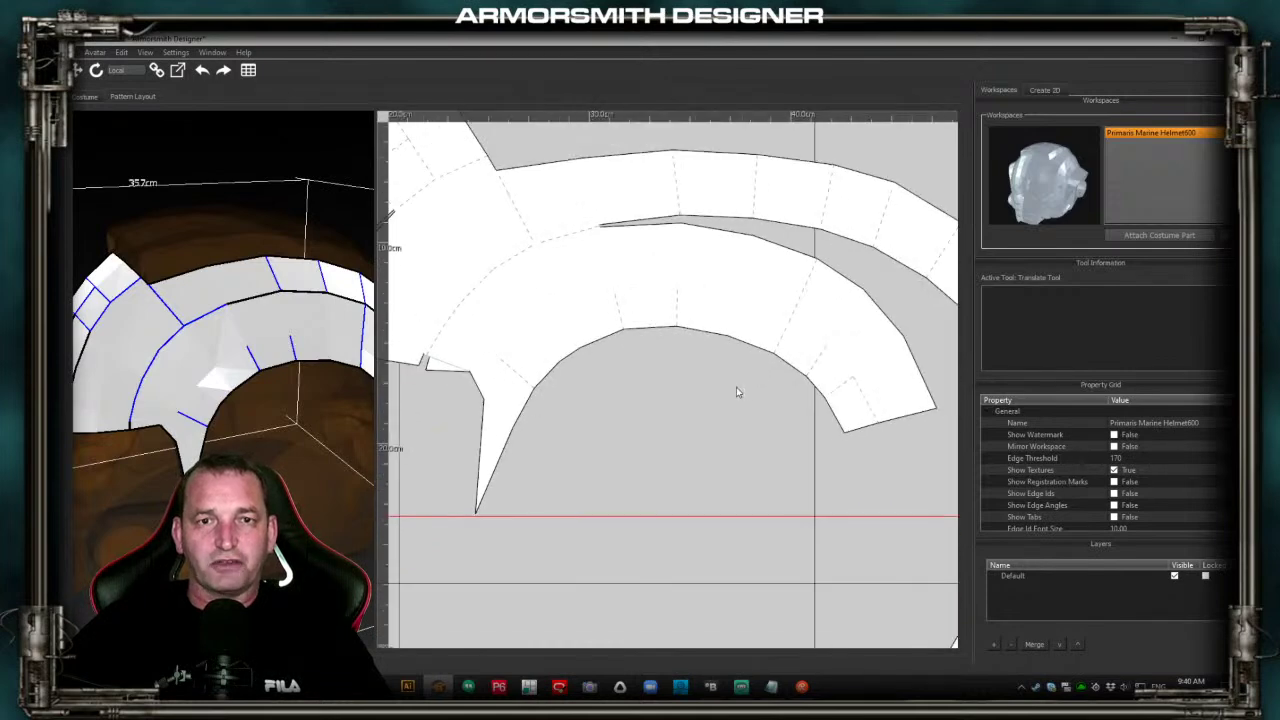
middle_drag(660, 402, 694, 454)
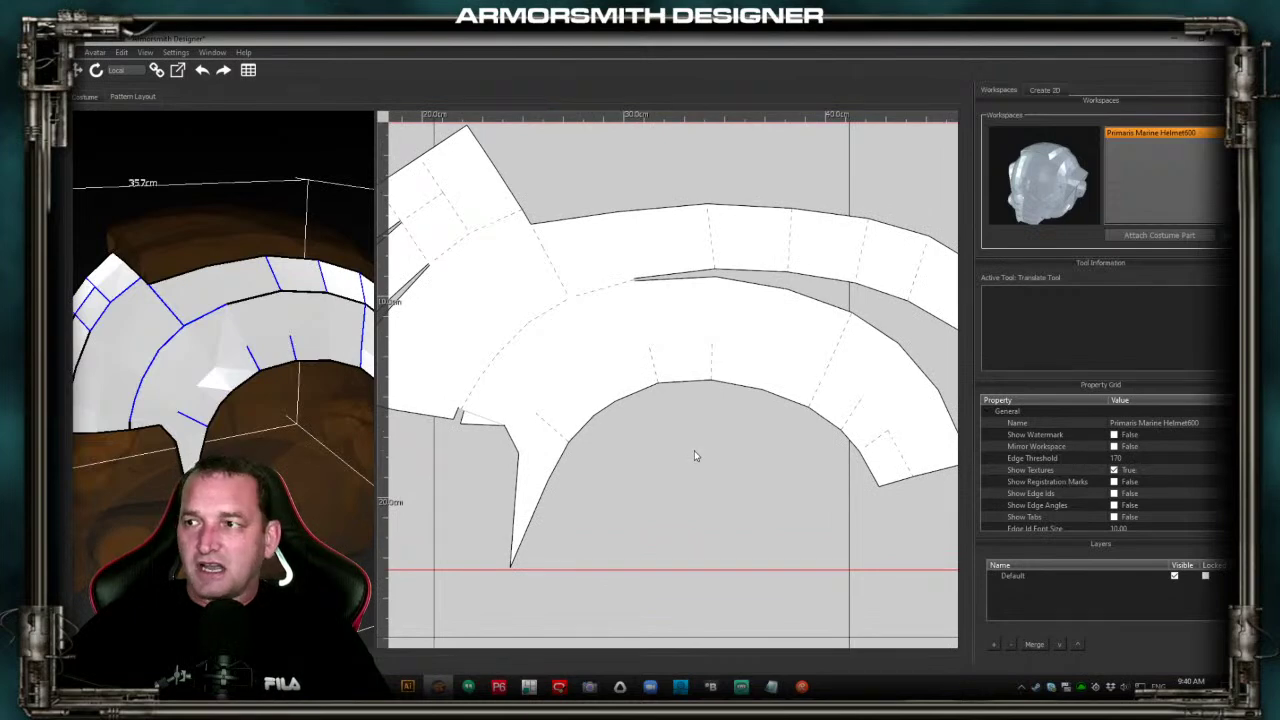
middle_drag(689, 451, 850, 499)
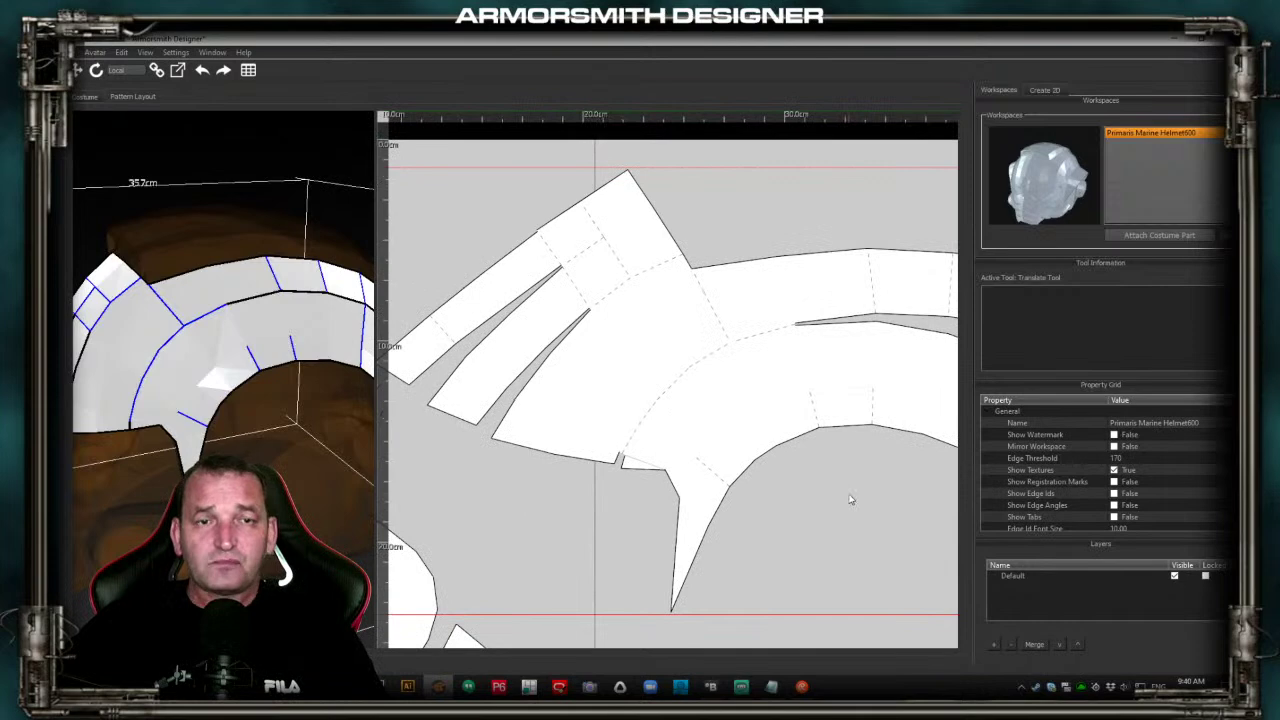
middle_drag(850, 499, 853, 498)
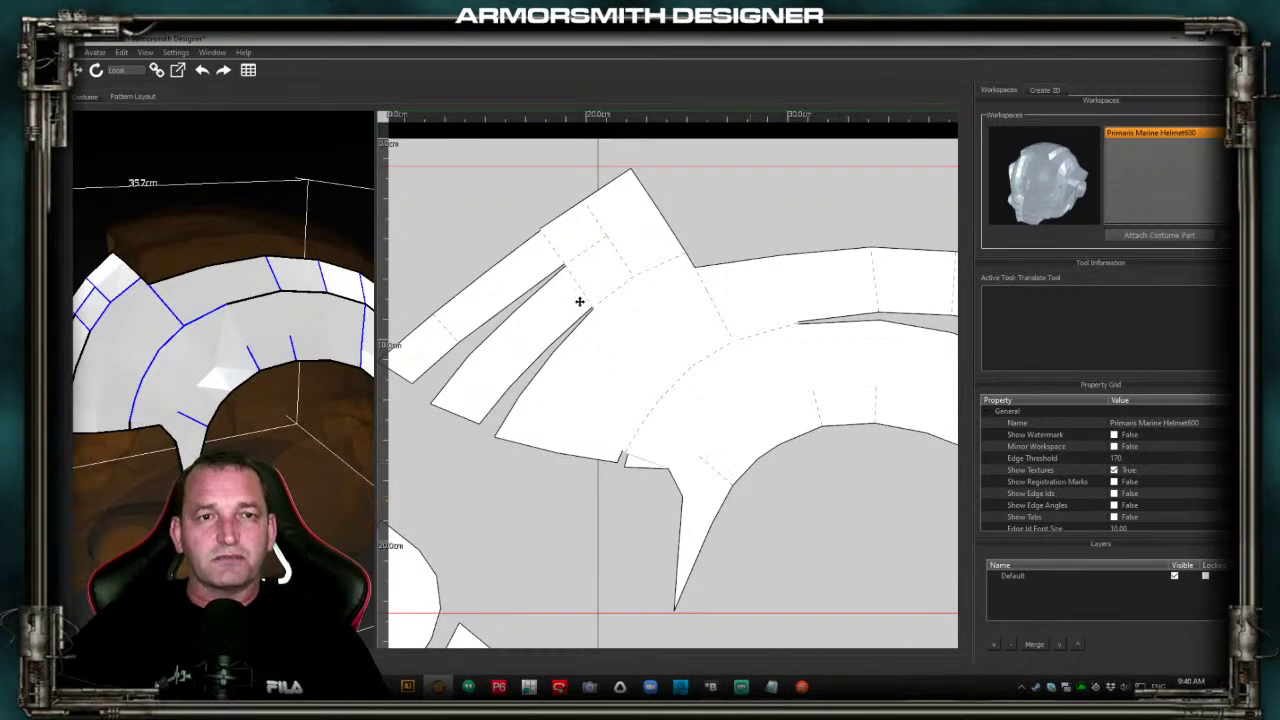
Examine the pronged end up close, checking the small step in the outer prong's edge and the slits between the prongs
scroll(663, 320, up, 5)
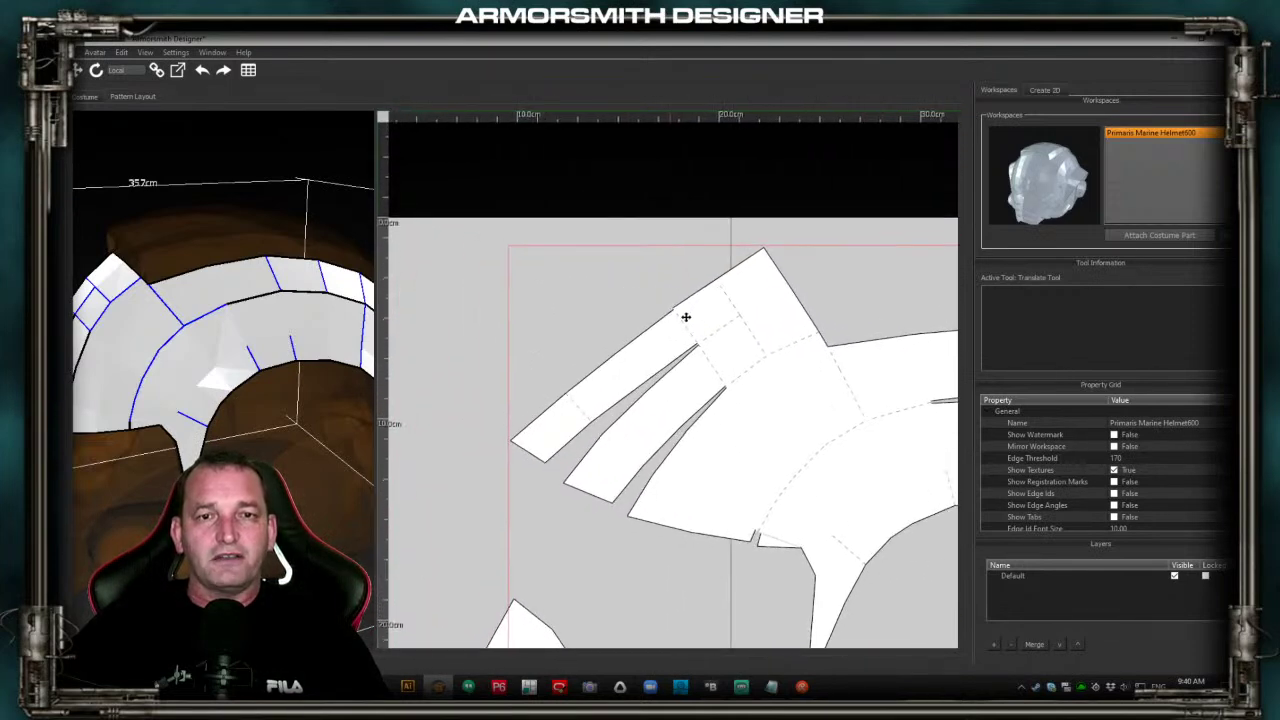
scroll(700, 252, up, 5)
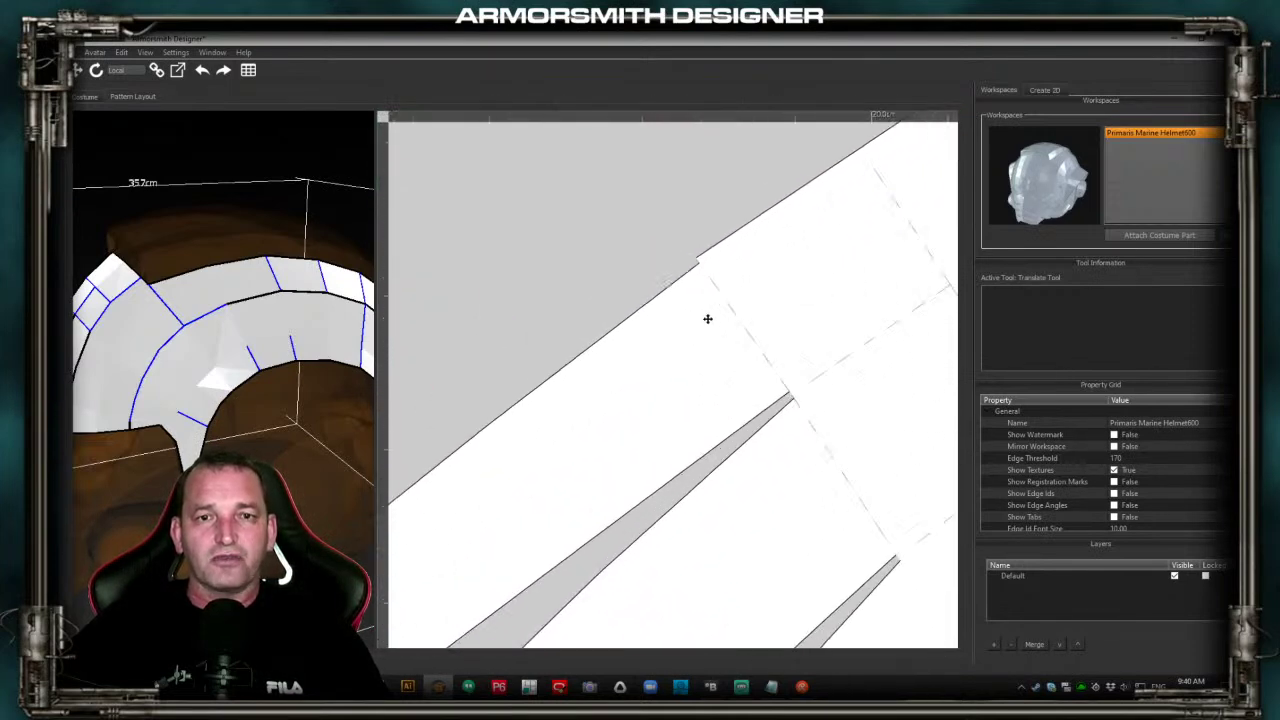
scroll(677, 431, up, 4)
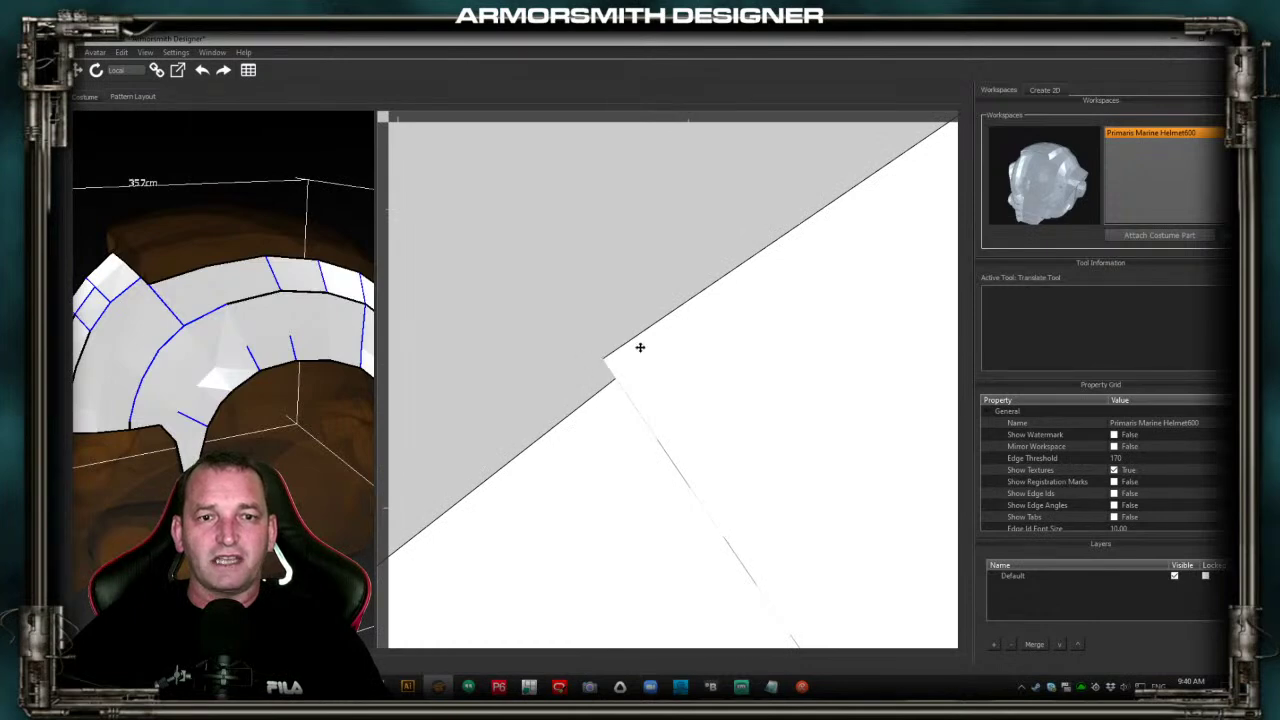
drag(623, 391, 684, 421)
middle_drag(684, 422, 683, 289)
scroll(691, 301, down, 2)
scroll(725, 372, up, 2)
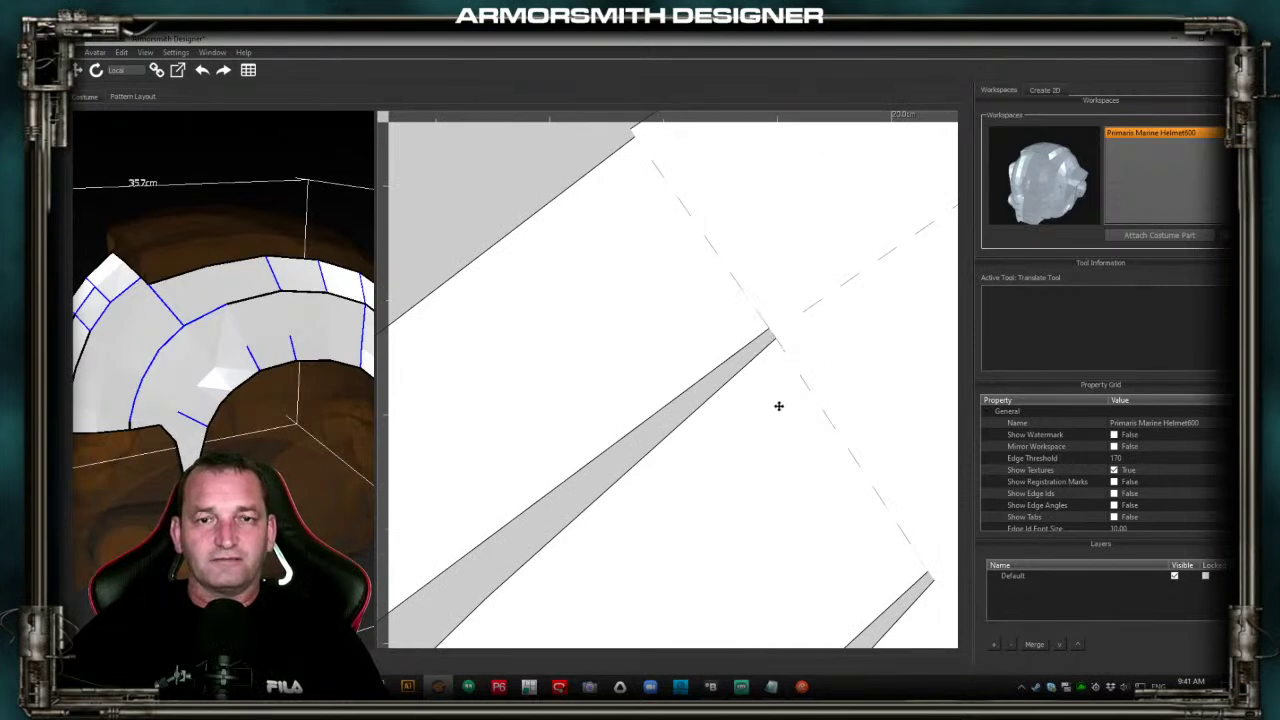
scroll(779, 405, down, 4)
scroll(706, 340, up, 3)
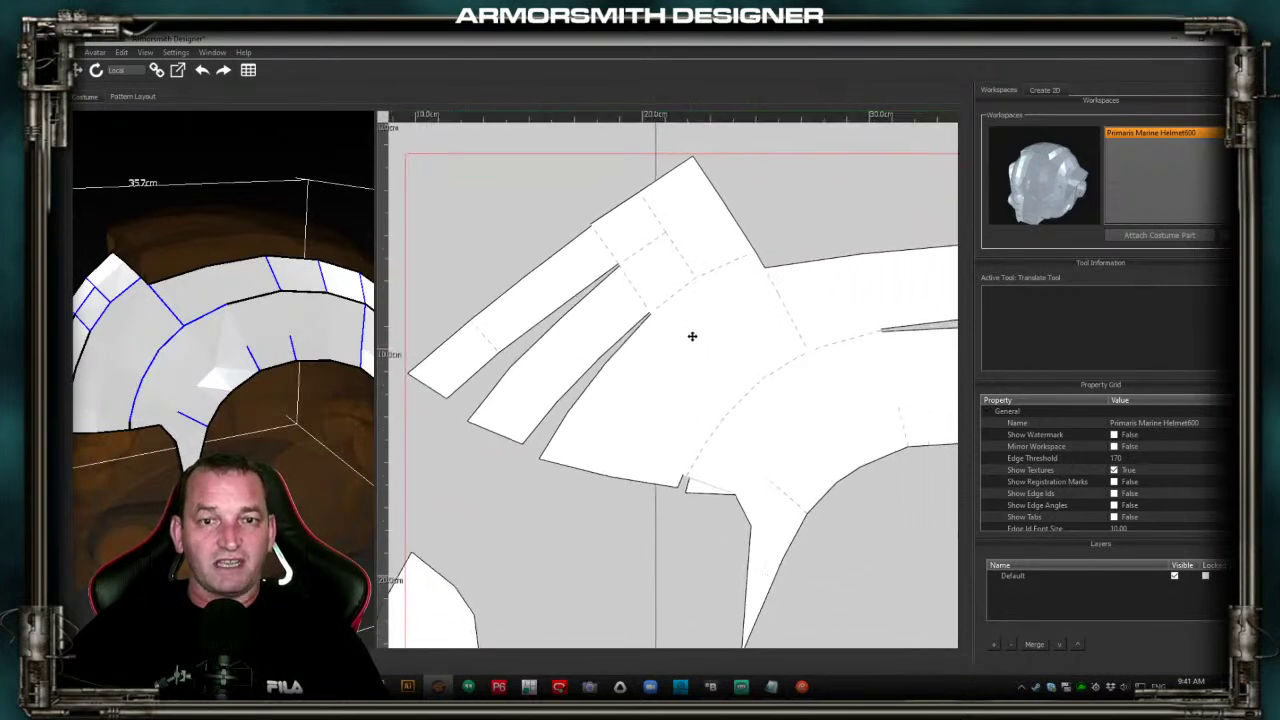
Inspect the small notch and triangular flap beside the large piece's downward spike
scroll(670, 505, up, 2)
scroll(672, 497, up, 2)
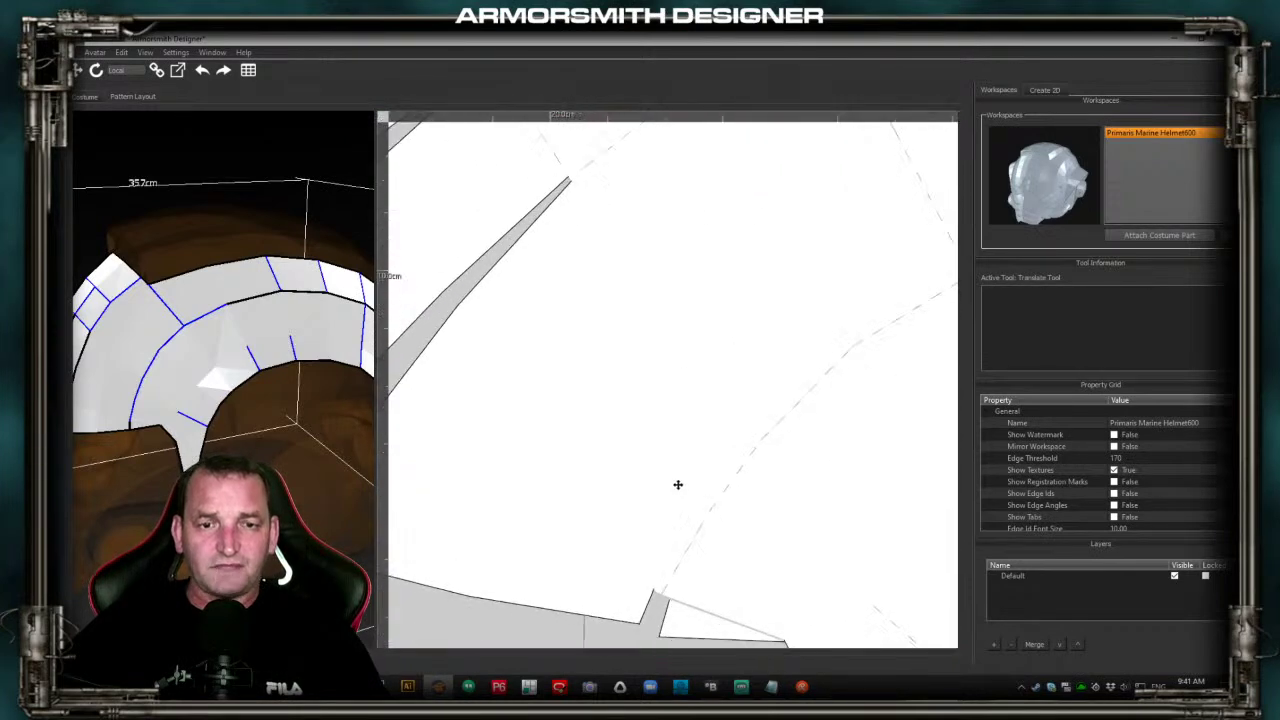
middle_drag(674, 489, 697, 249)
scroll(689, 414, up, 4)
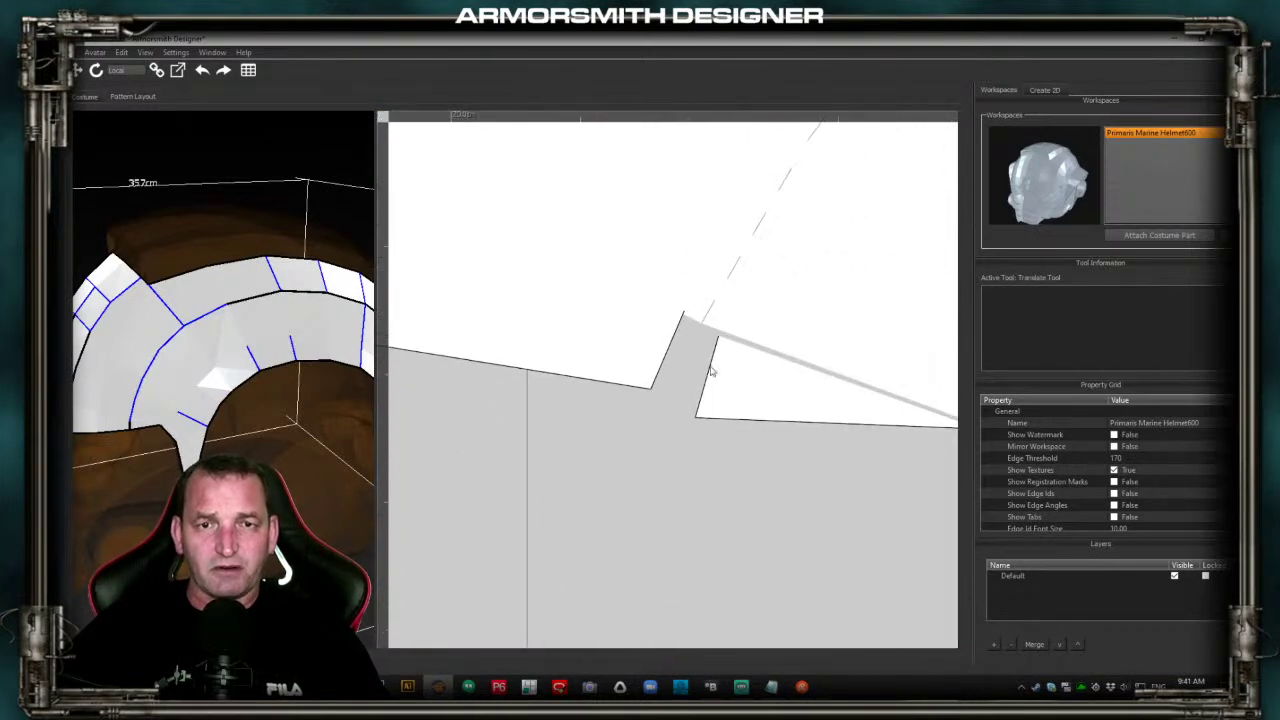
right_drag(731, 403, 634, 349)
right_drag(766, 349, 712, 434)
click(737, 436)
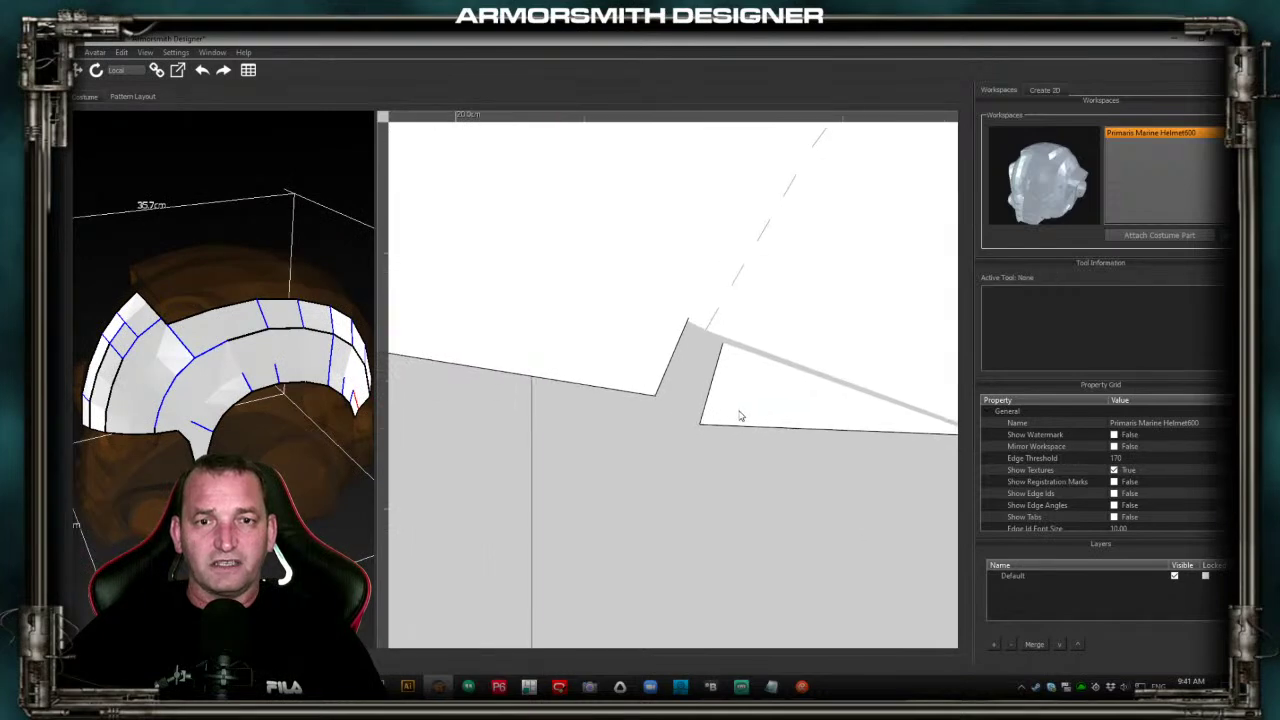
right_drag(743, 420, 702, 468)
Compare the notch area with the helmet's side in the 3D view, and clear the pattern selection
drag(281, 382, 609, 374)
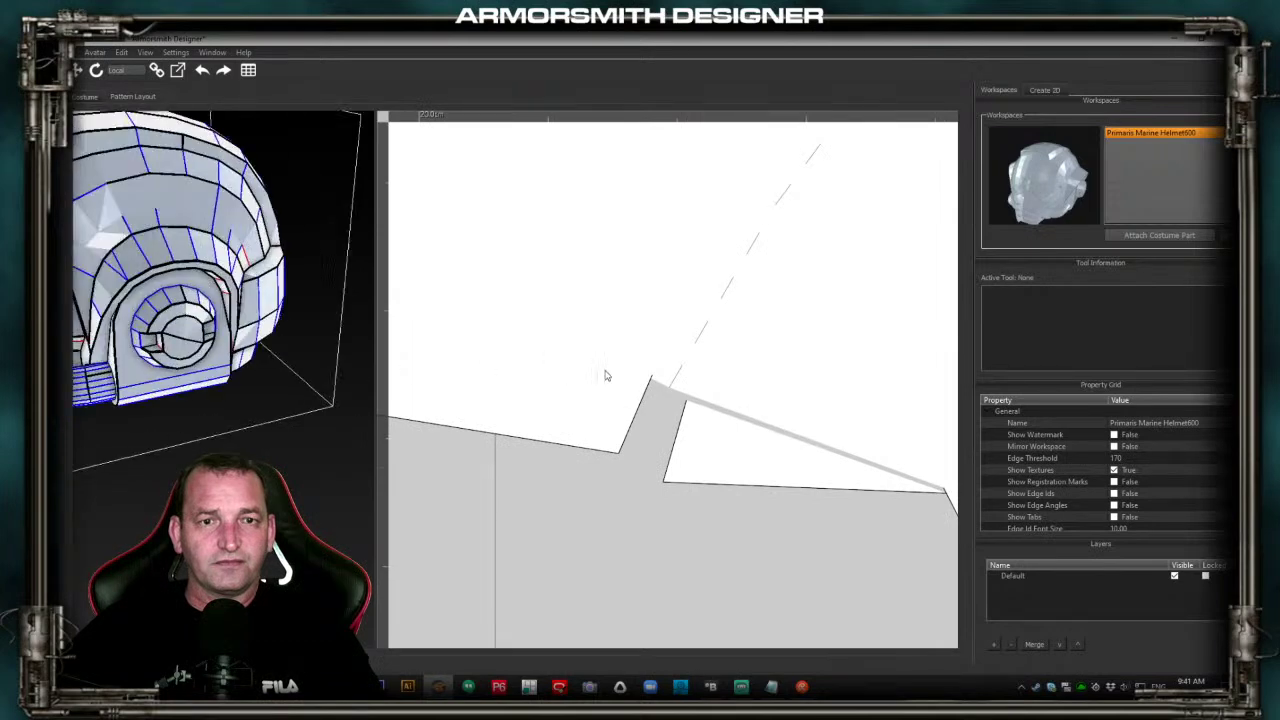
right_drag(604, 377, 473, 411)
middle_drag(473, 411, 587, 373)
right_drag(587, 373, 621, 362)
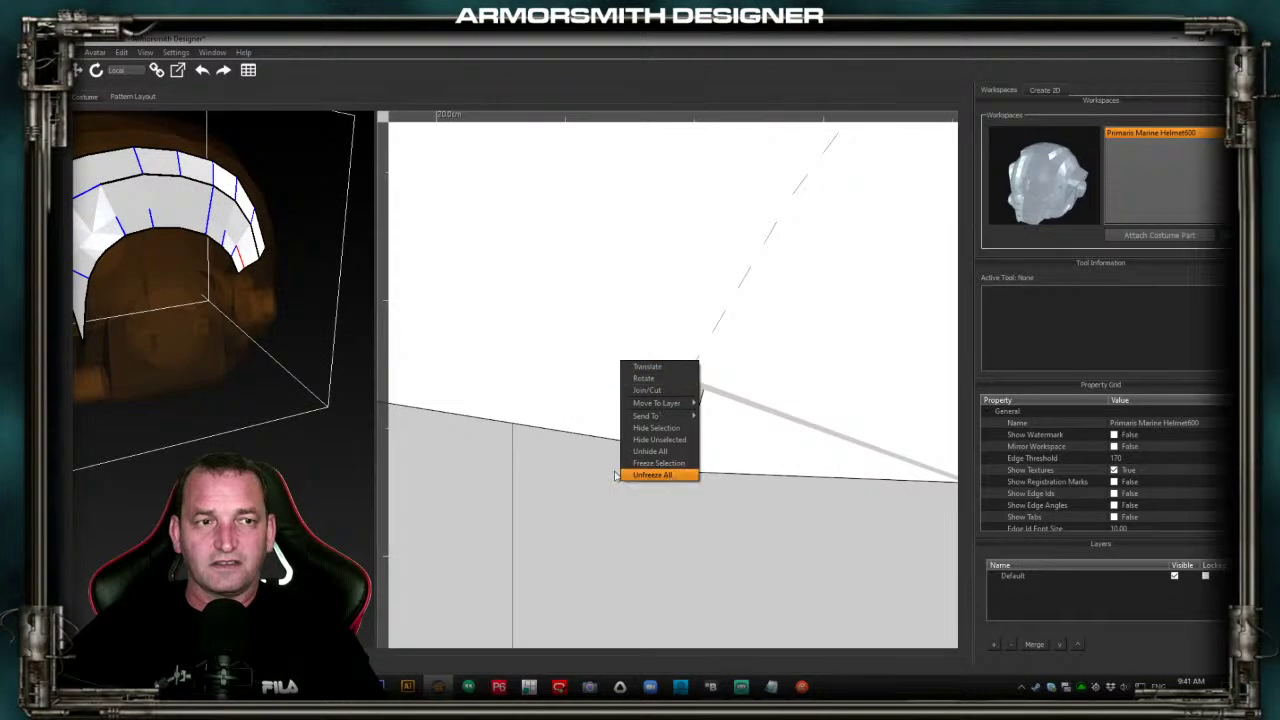
click(655, 475)
middle_drag(466, 471, 590, 472)
scroll(582, 412, up, 3)
scroll(584, 407, down, 3)
right_drag(590, 477, 689, 506)
click(522, 519)
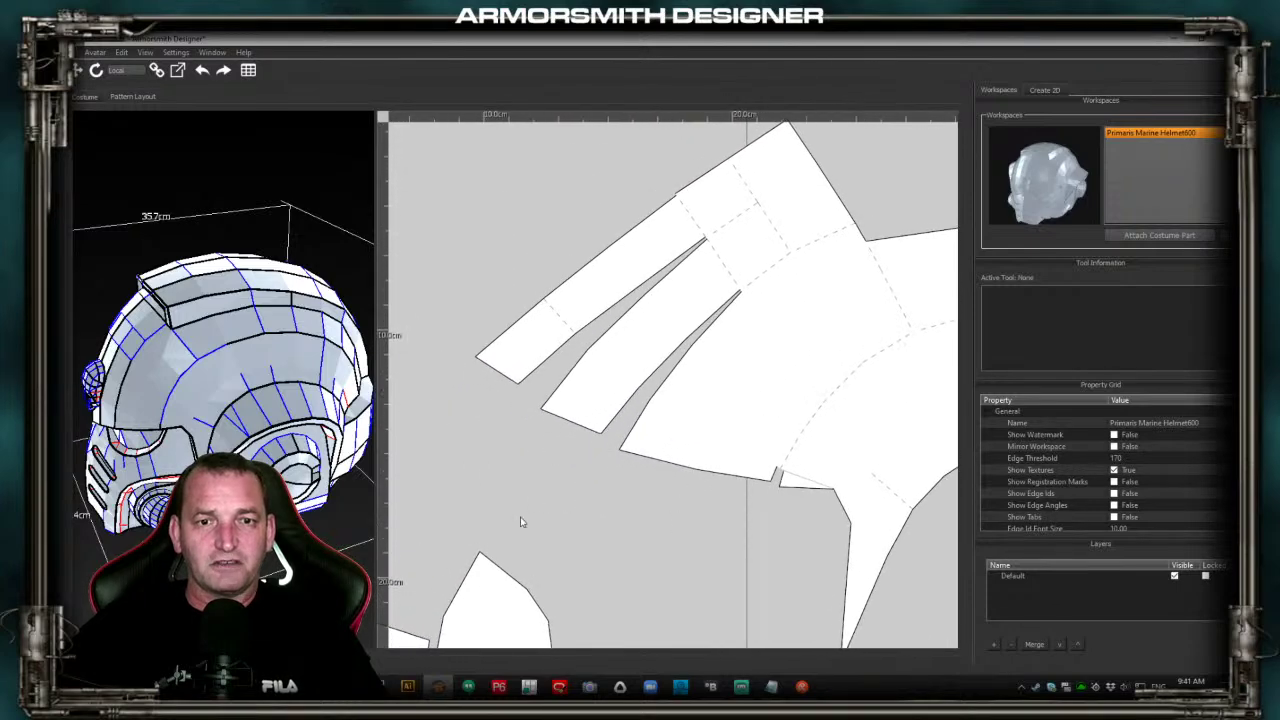
Select the large pronged piece and create a new layer from the patterns
click(740, 365)
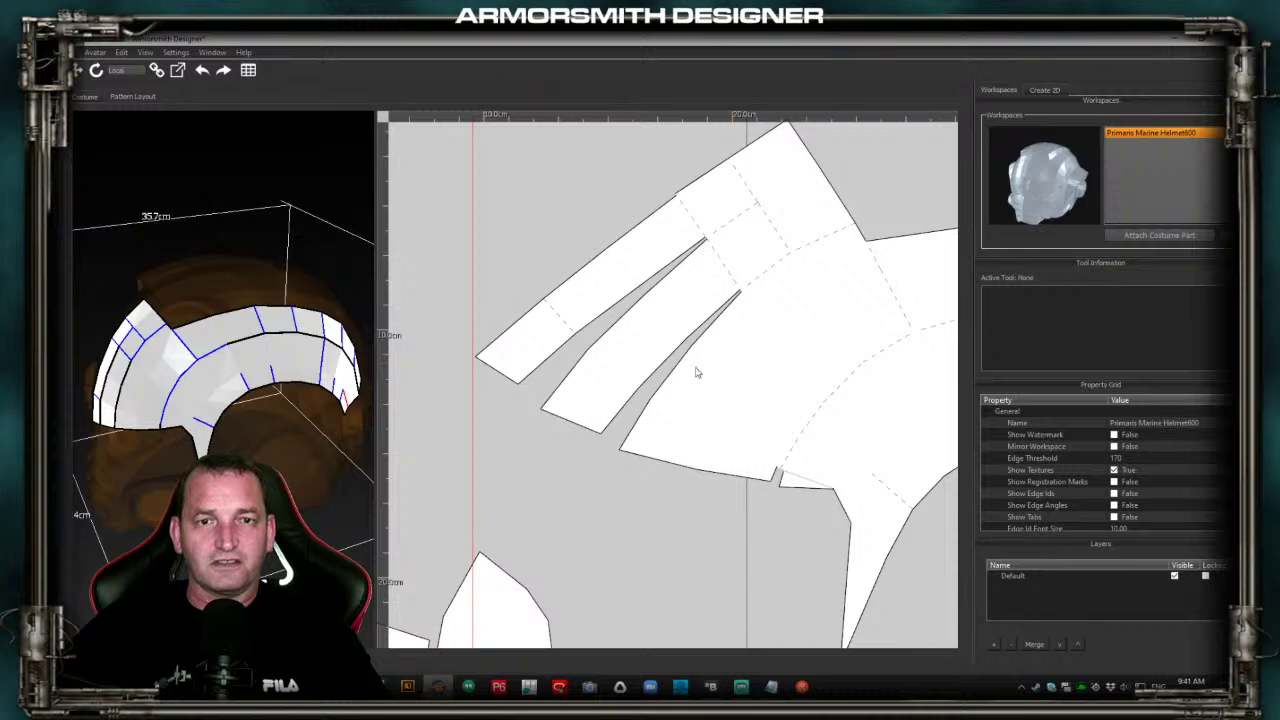
scroll(800, 414, down, 2)
scroll(800, 414, down, 2)
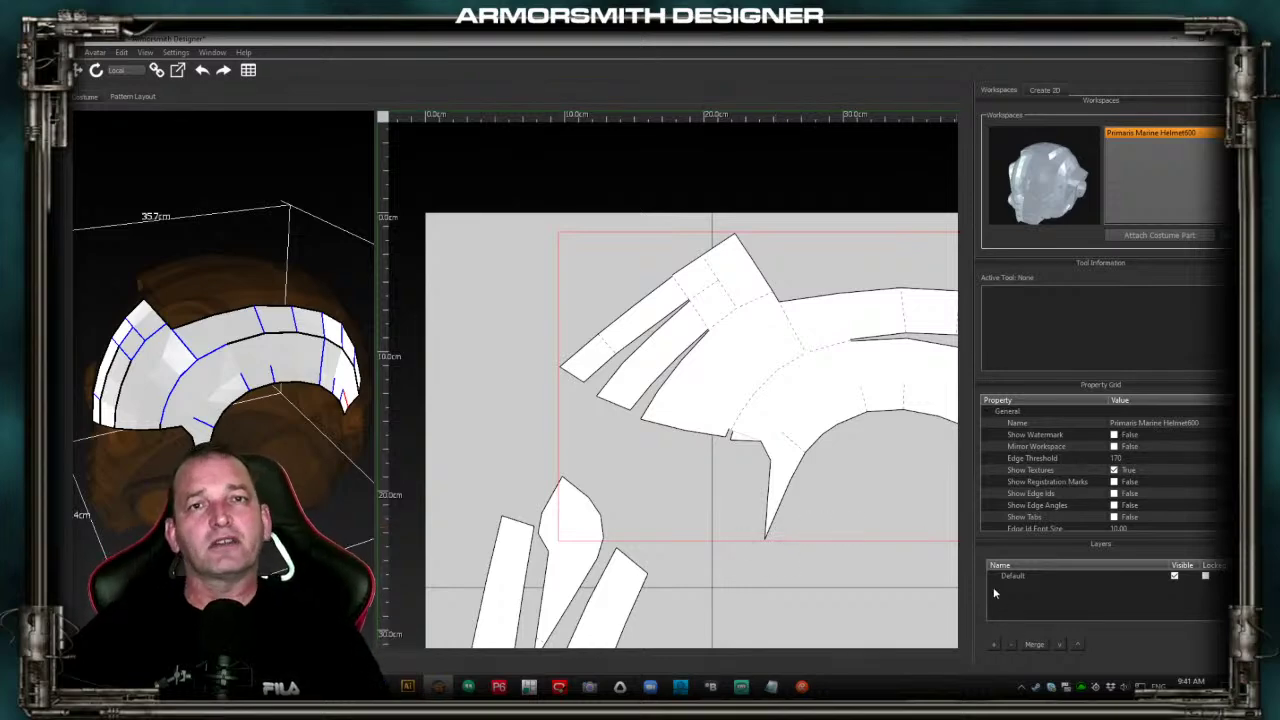
click(1024, 576)
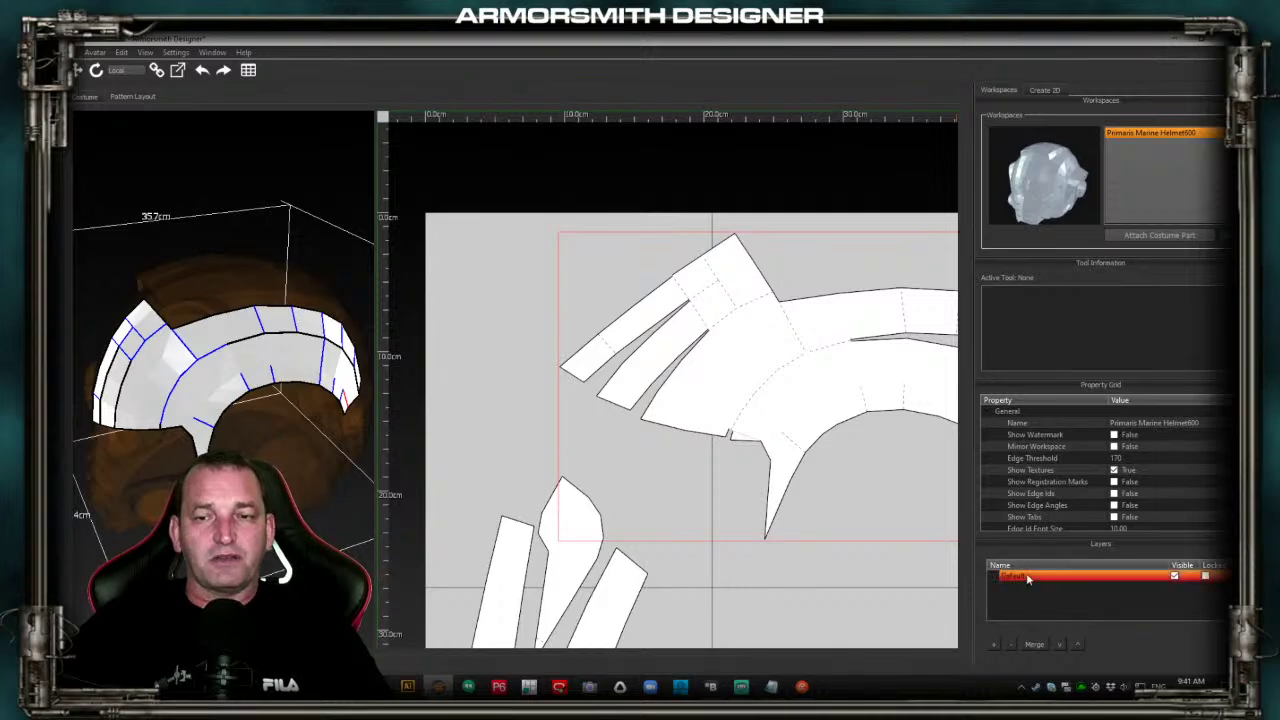
click(1025, 578)
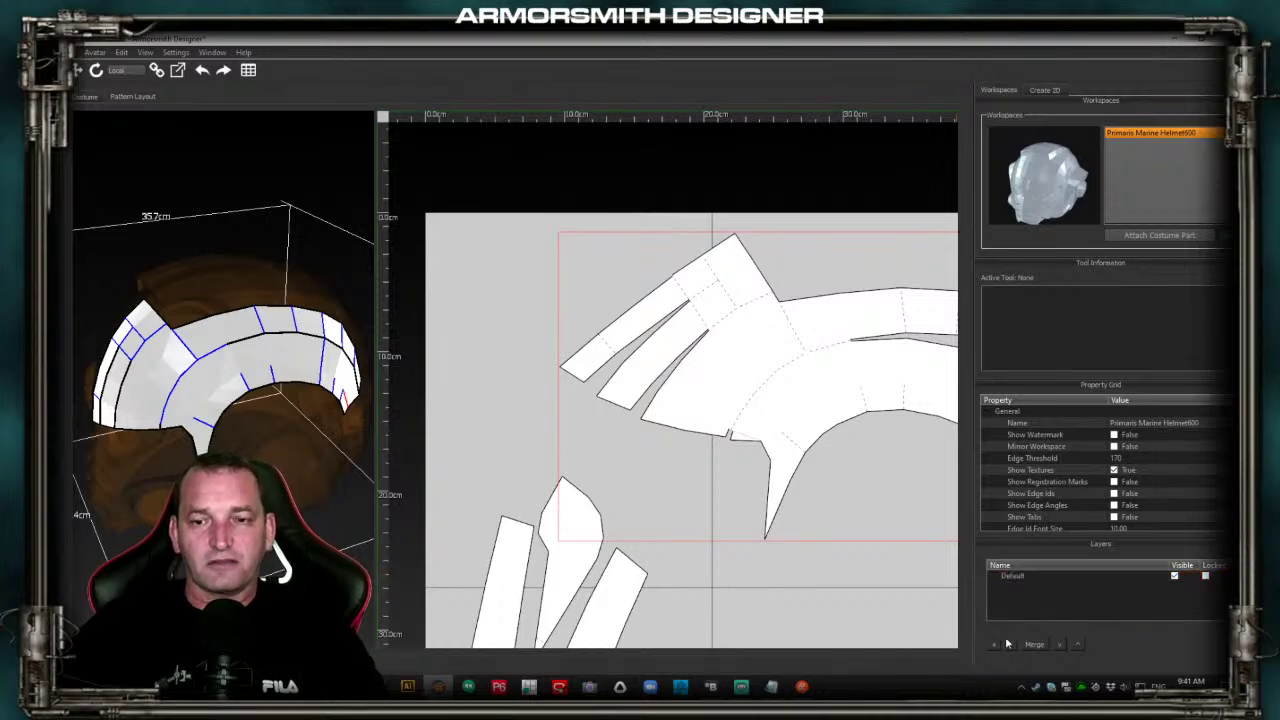
click(1028, 578)
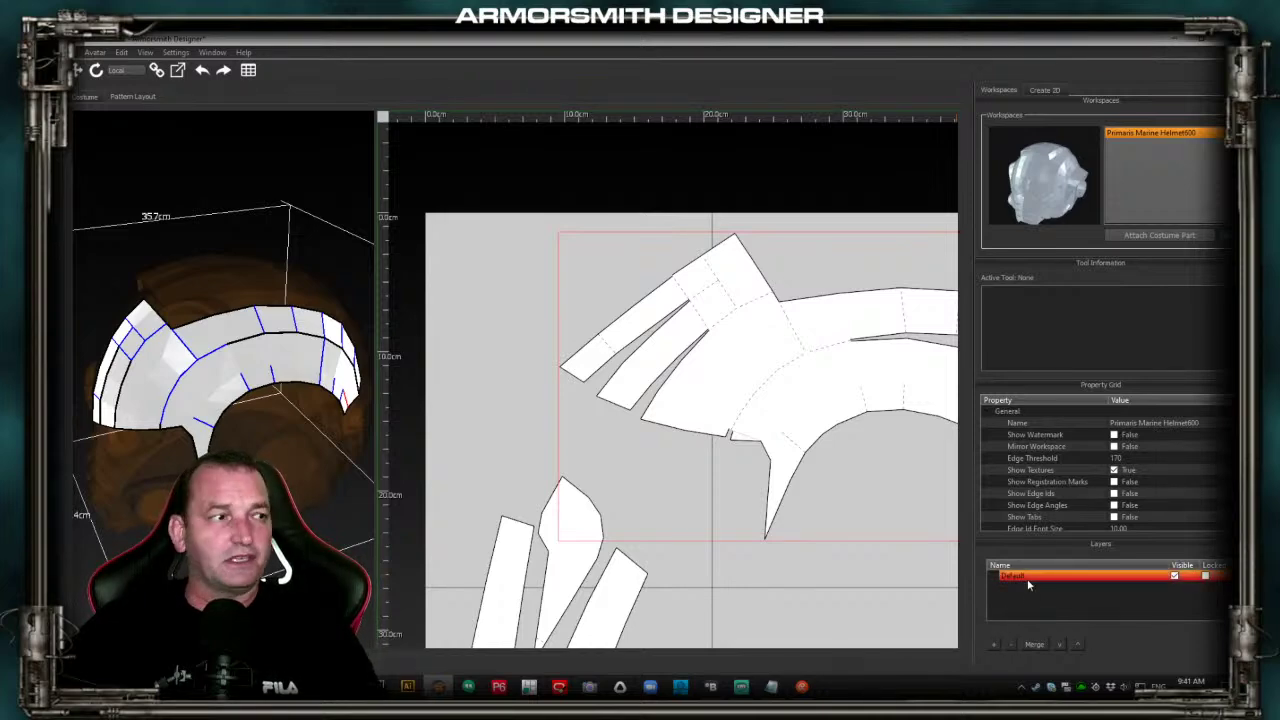
click(1023, 576)
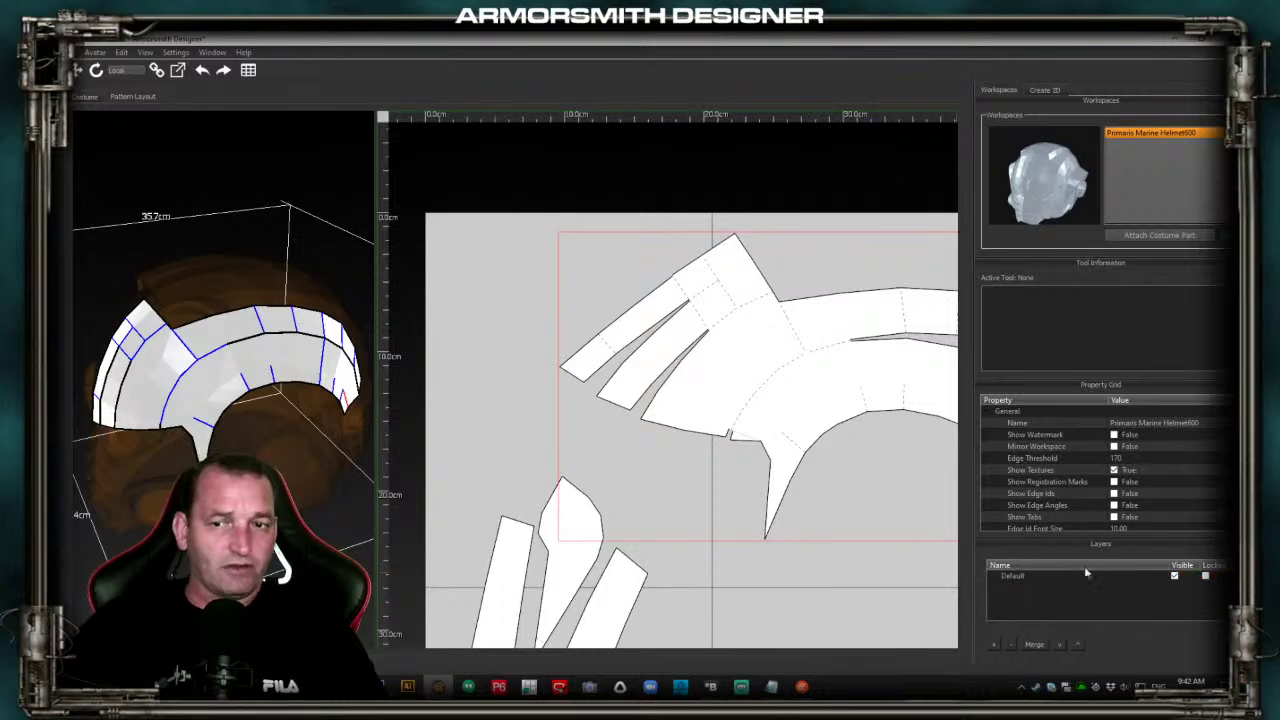
right_click(1015, 580)
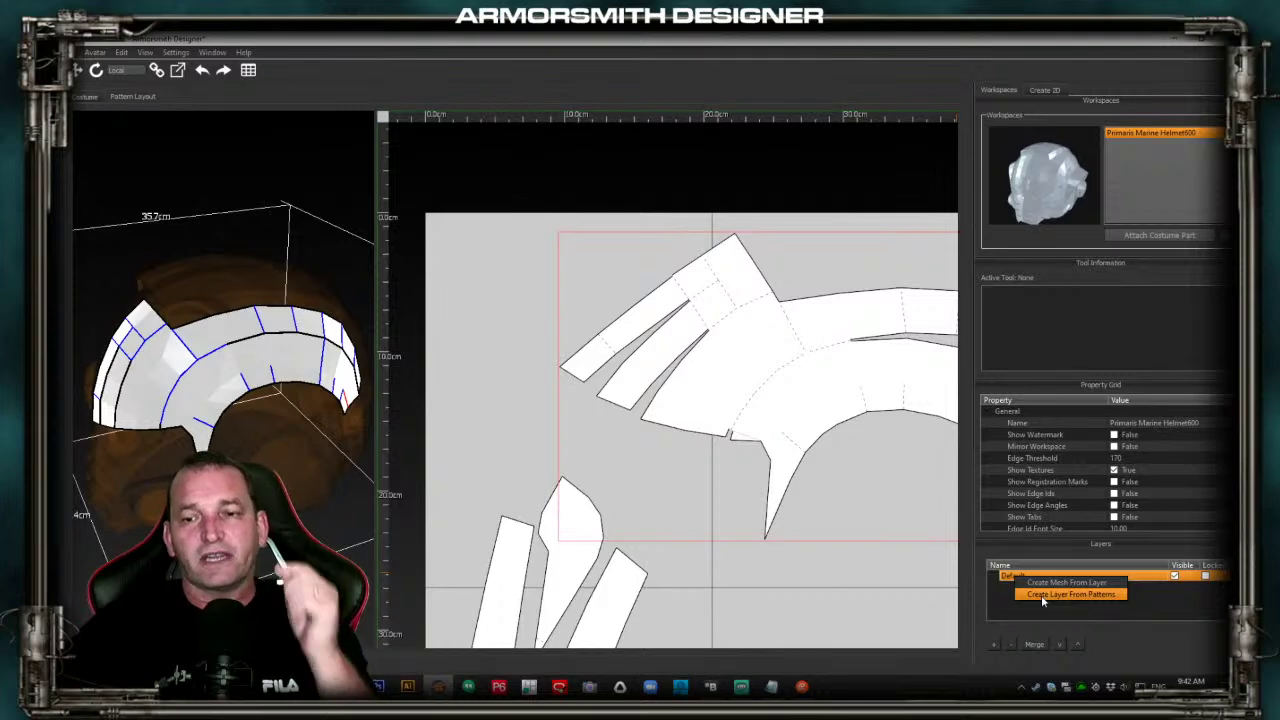
click(1041, 594)
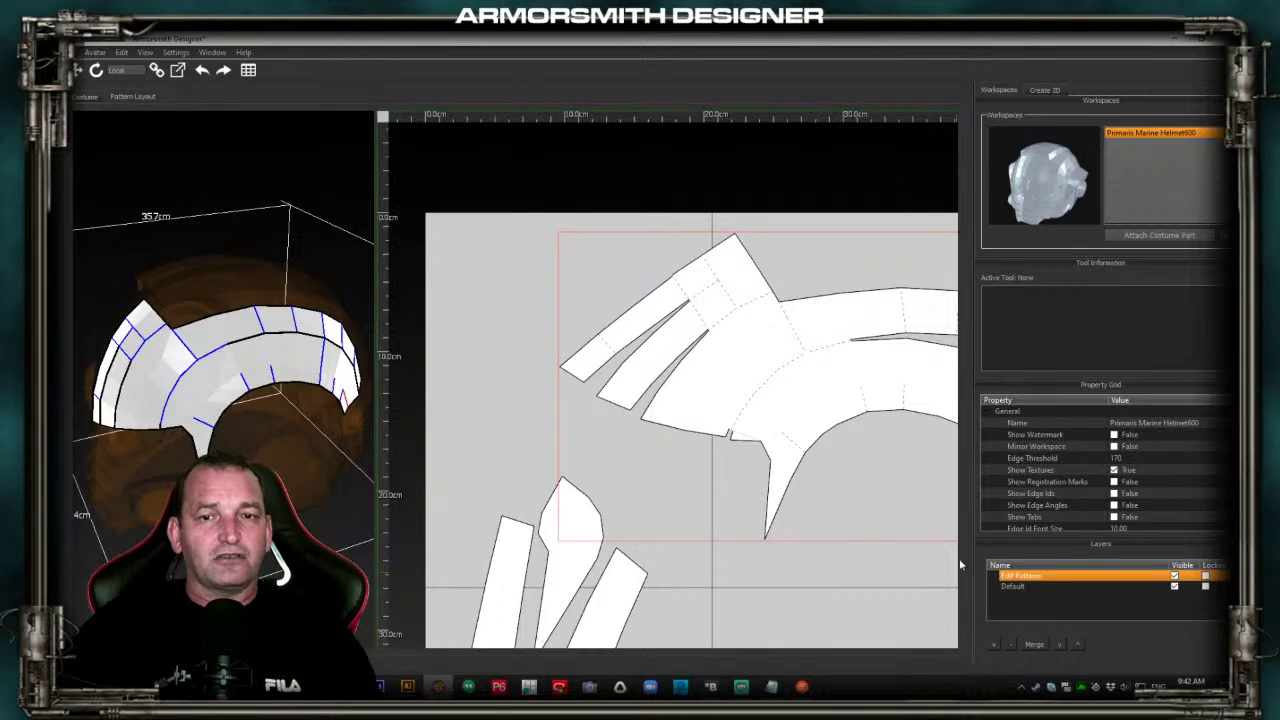
Hide the Default layer and open the large pronged piece's outline for node editing
ctrl+click(1176, 590)
click(1175, 588)
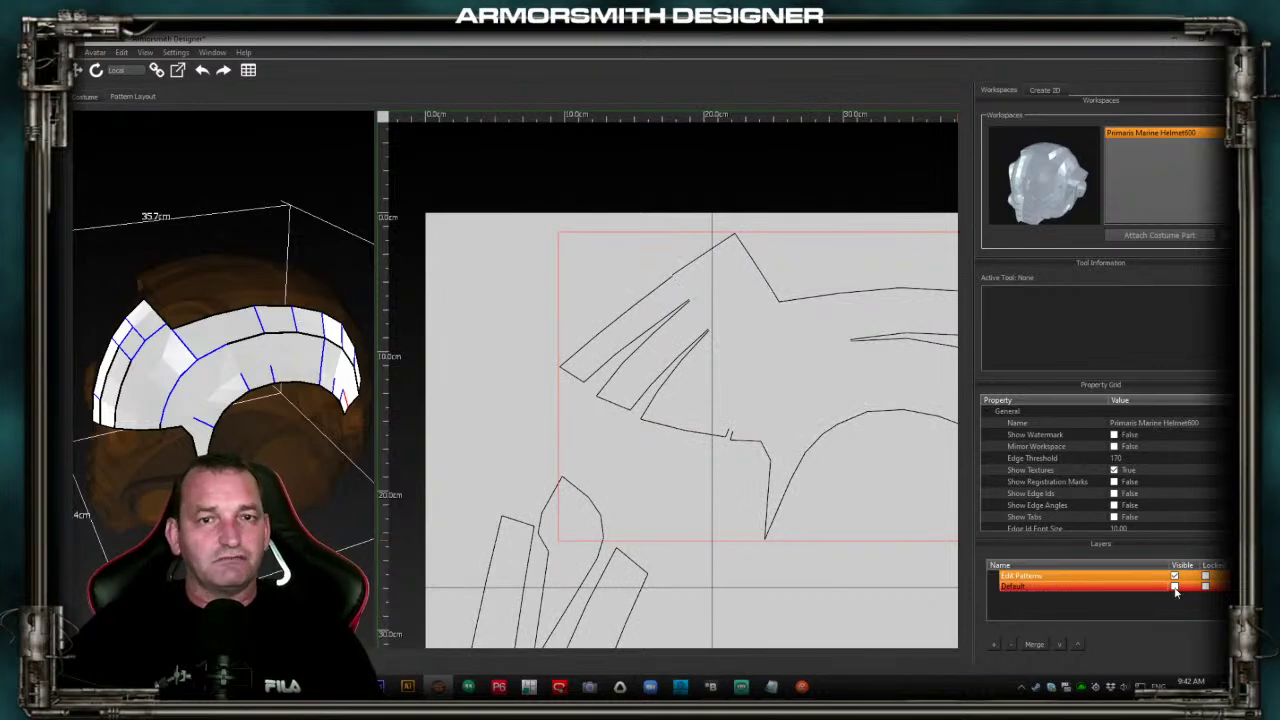
click(755, 271)
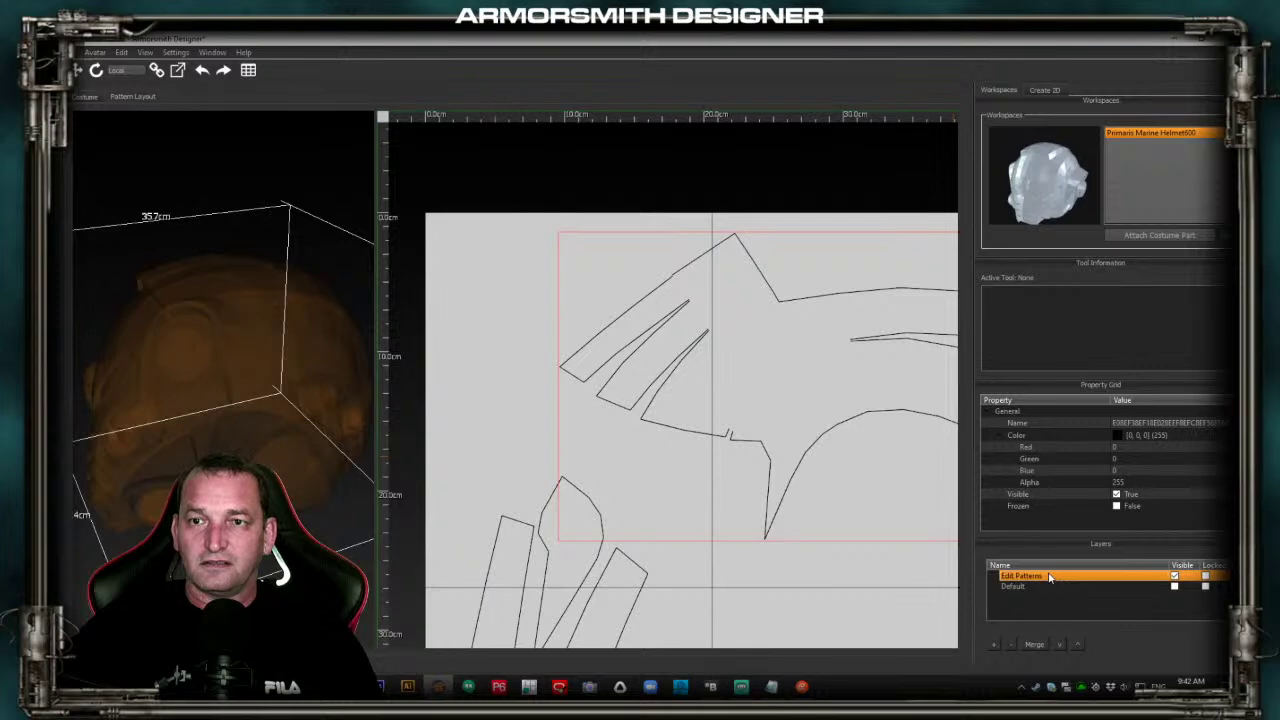
right_click(627, 316)
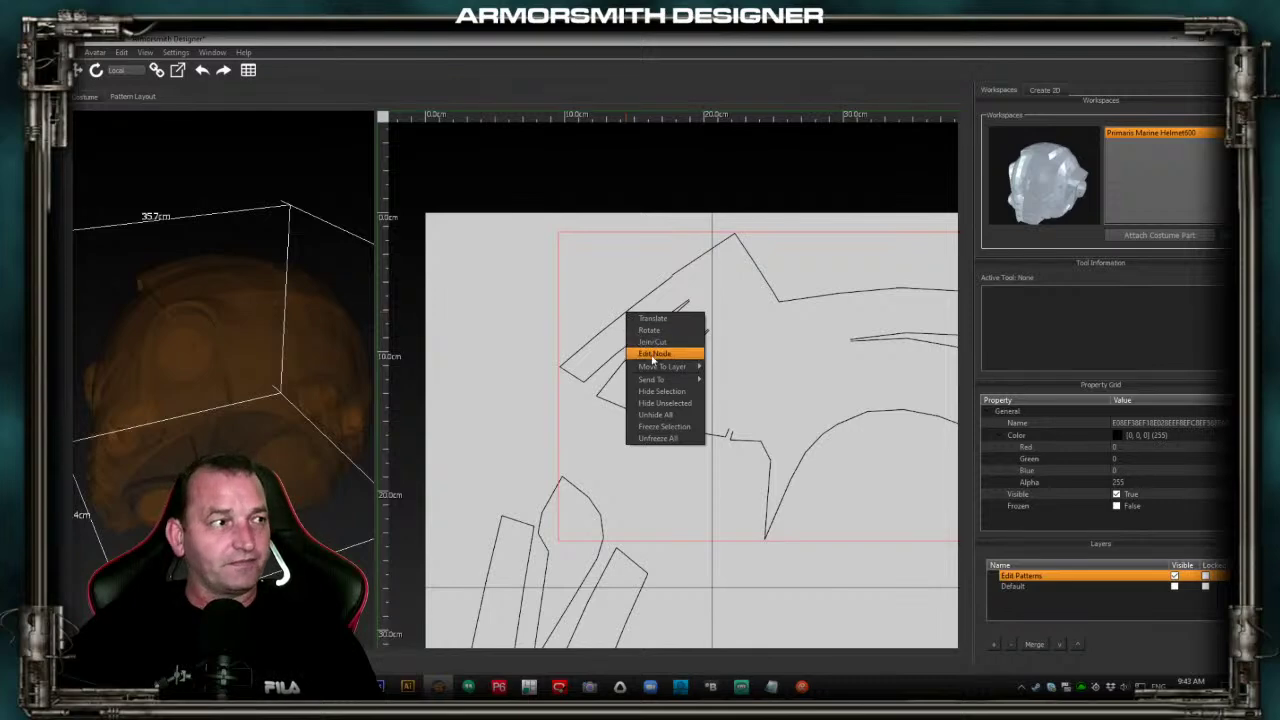
click(654, 354)
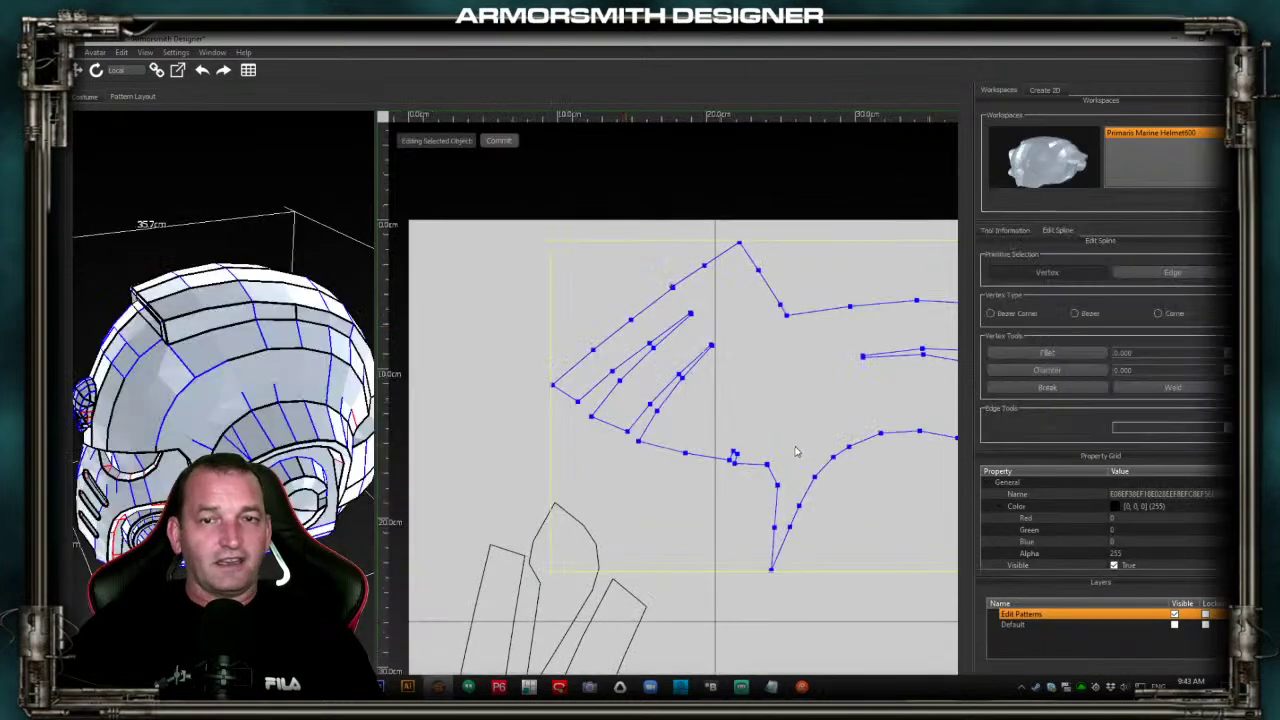
Weld the nearly overlapping vertices at the small step in the outer prong's upper edge
scroll(798, 453, down, 1)
scroll(911, 548, down, 1)
middle_drag(911, 548, 786, 510)
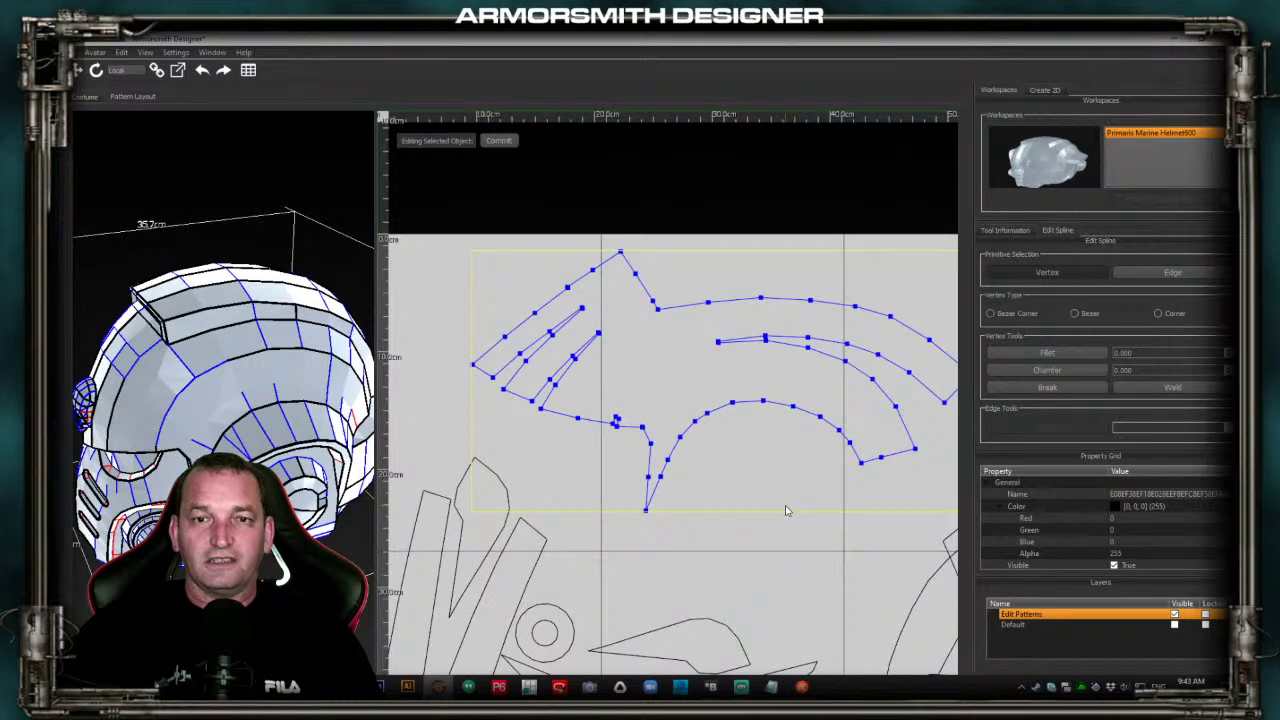
scroll(771, 494, up, 4)
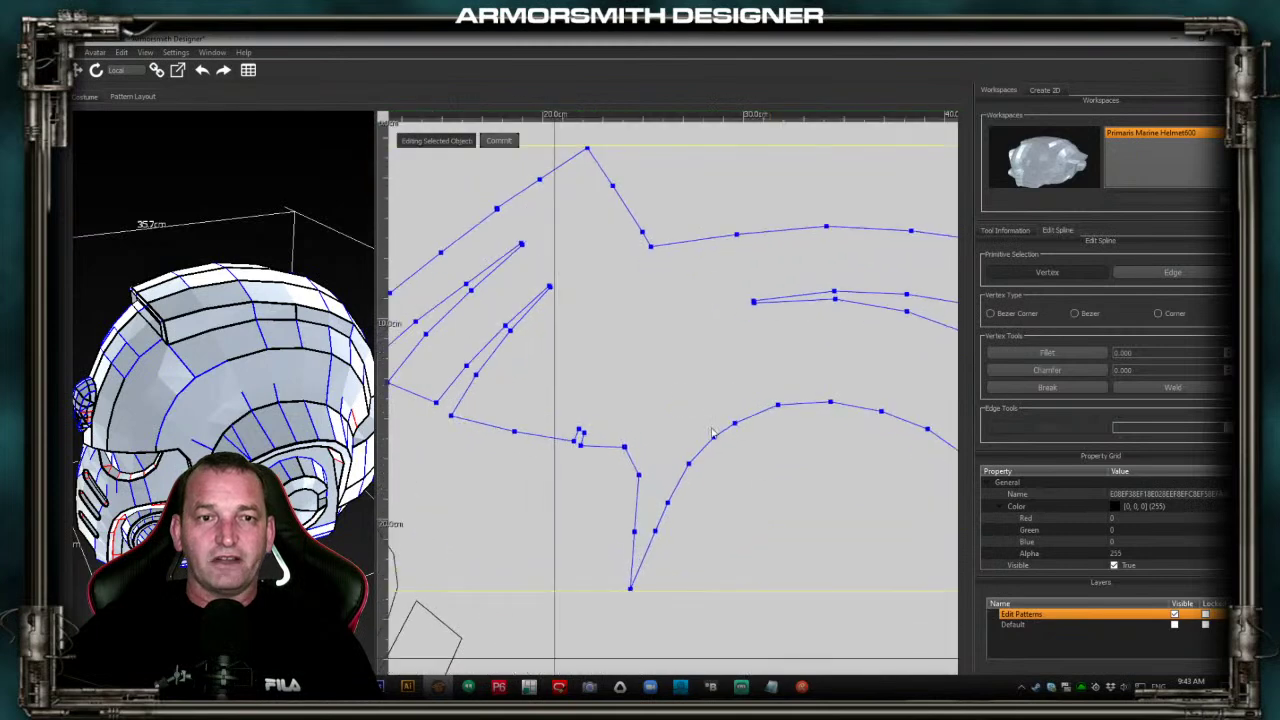
scroll(760, 395, up, 2)
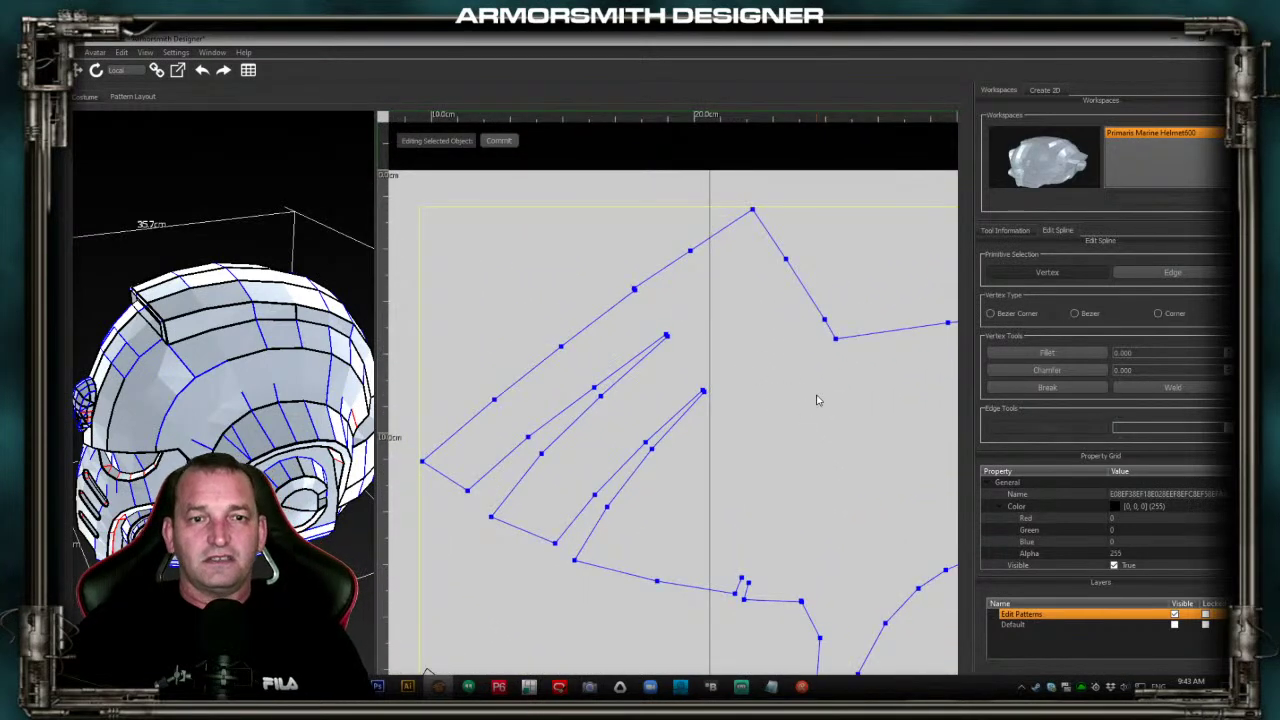
click(634, 290)
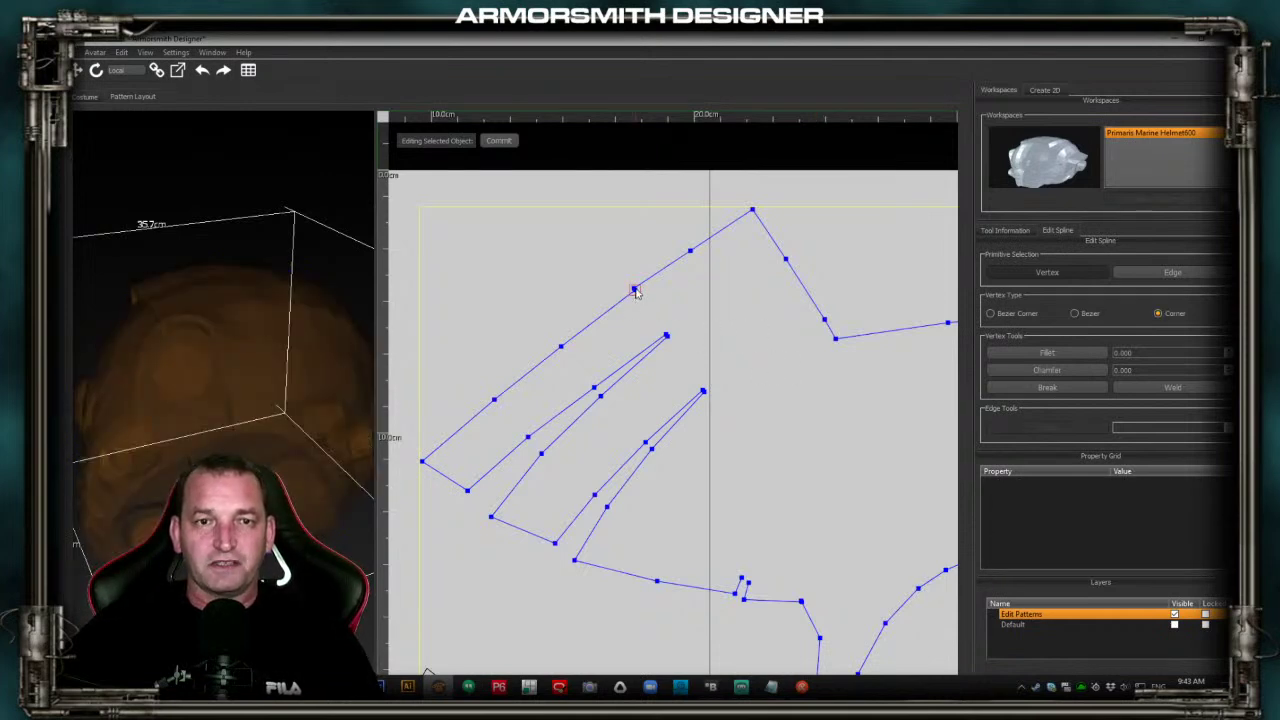
drag(614, 270, 654, 308)
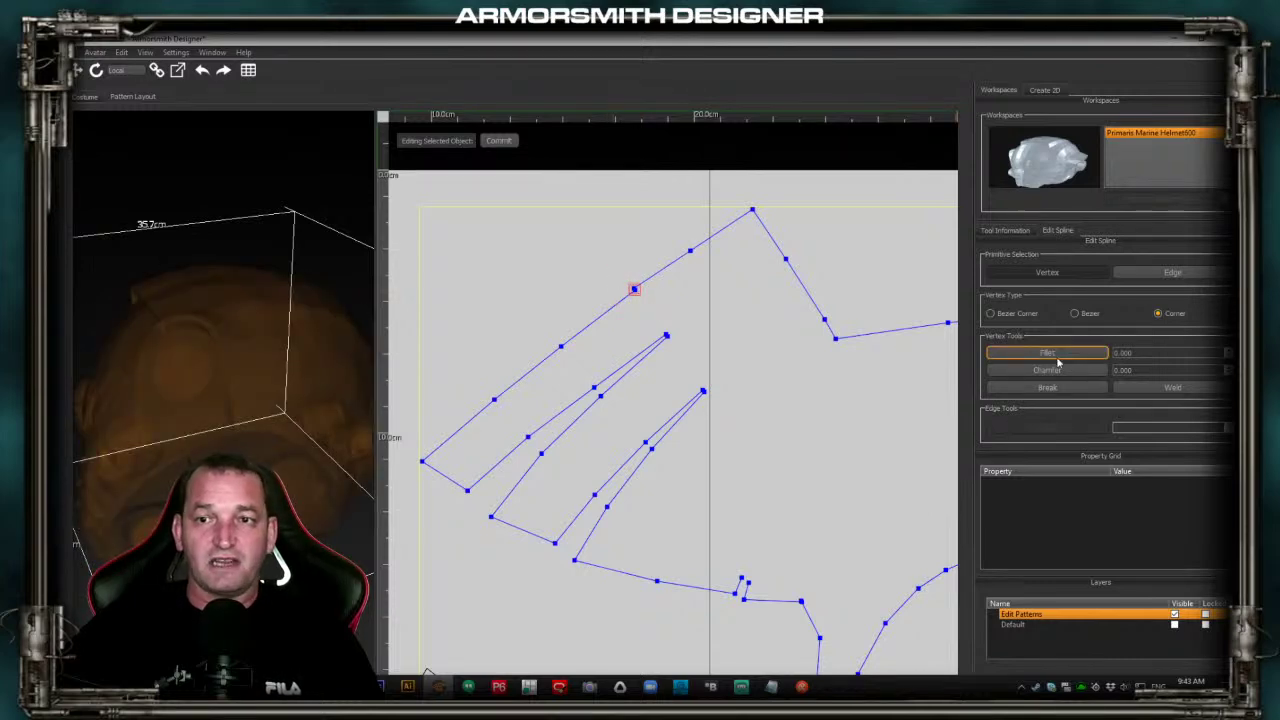
click(1153, 391)
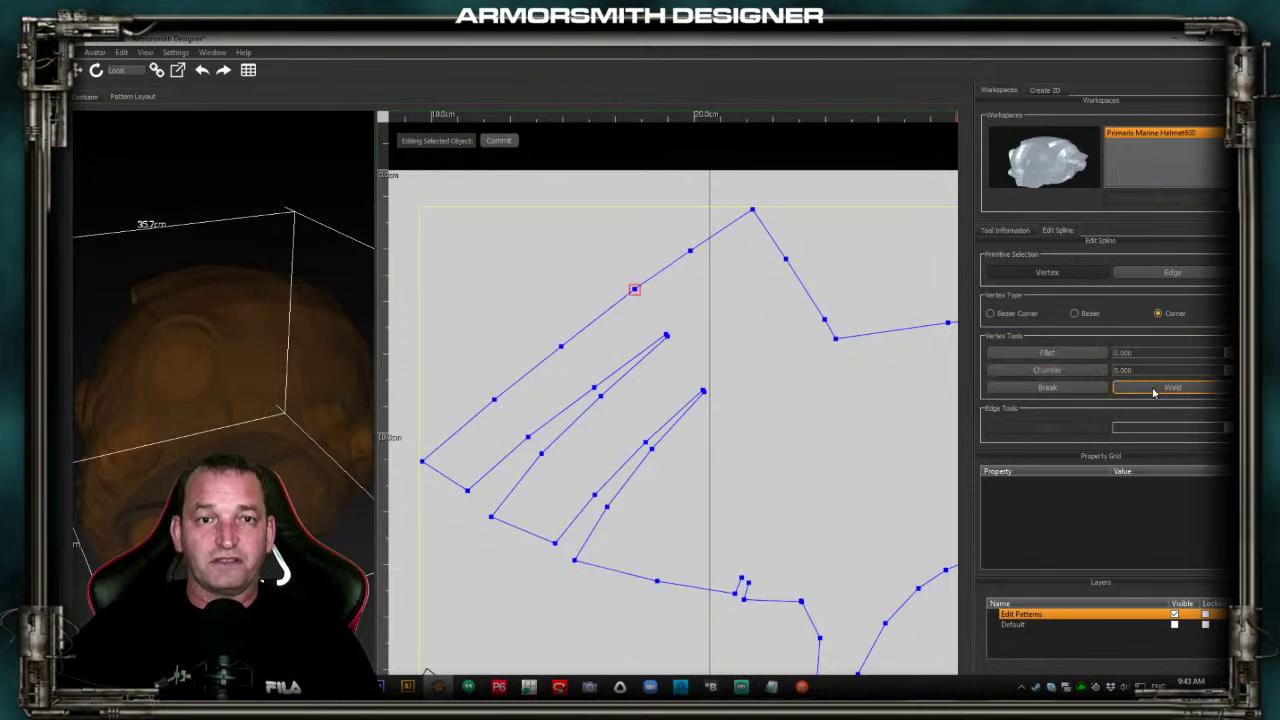
Weld the doubled vertices at the inner tips of the two slits between the prongs
drag(657, 308, 688, 358)
click(1166, 391)
click(704, 391)
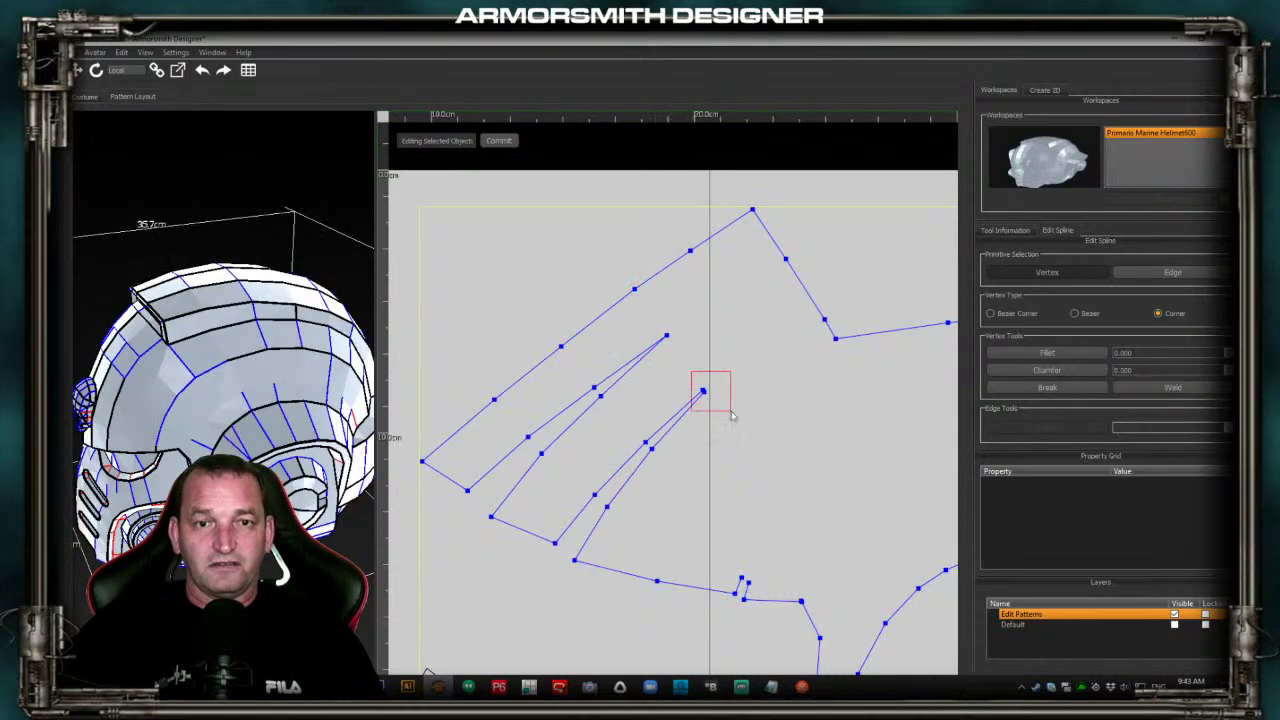
scroll(735, 420, up, 5)
middle_drag(814, 444, 671, 363)
click(1148, 390)
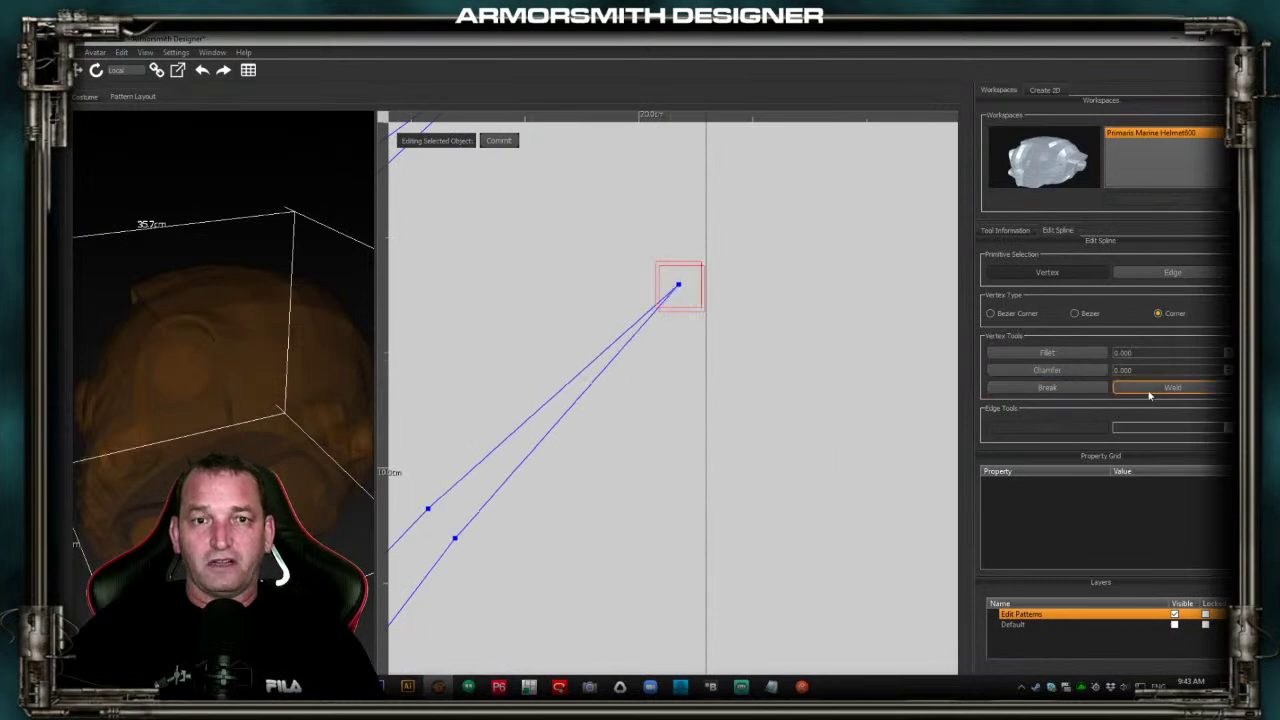
Examine the prongs' outline and the vertex spacing along the outer prong's upper edge
scroll(776, 407, down, 4)
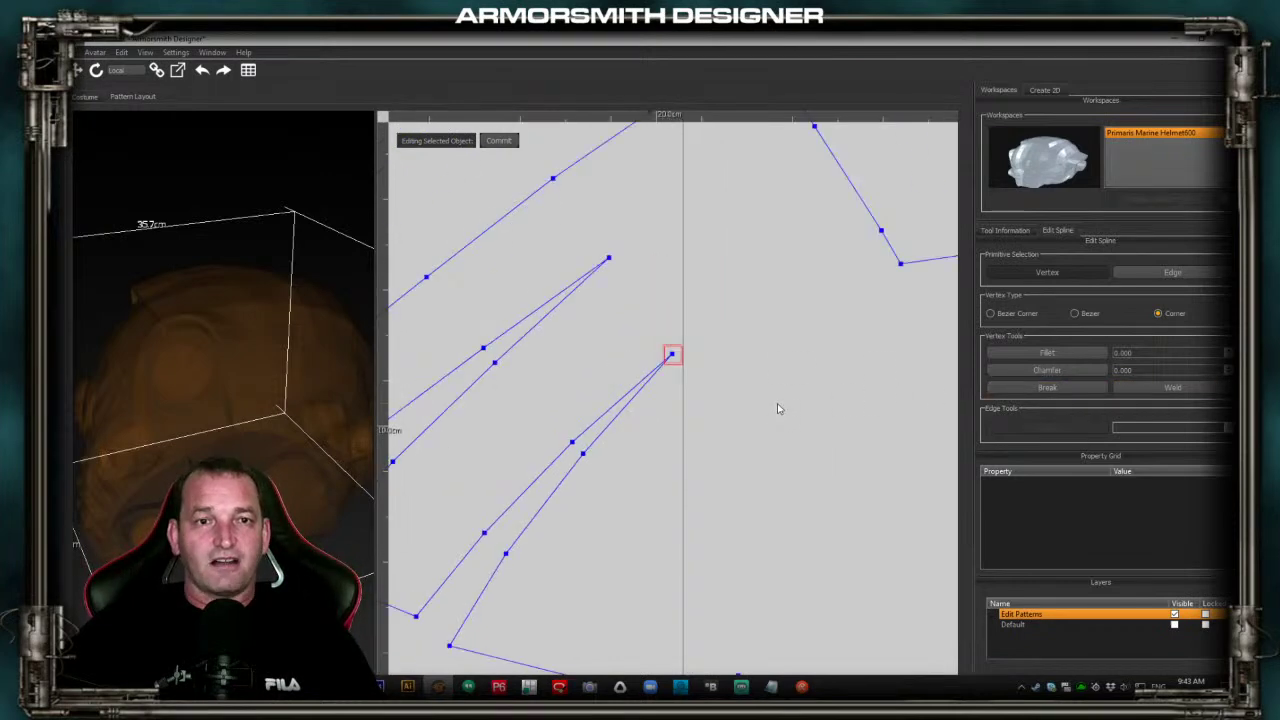
scroll(778, 408, down, 1)
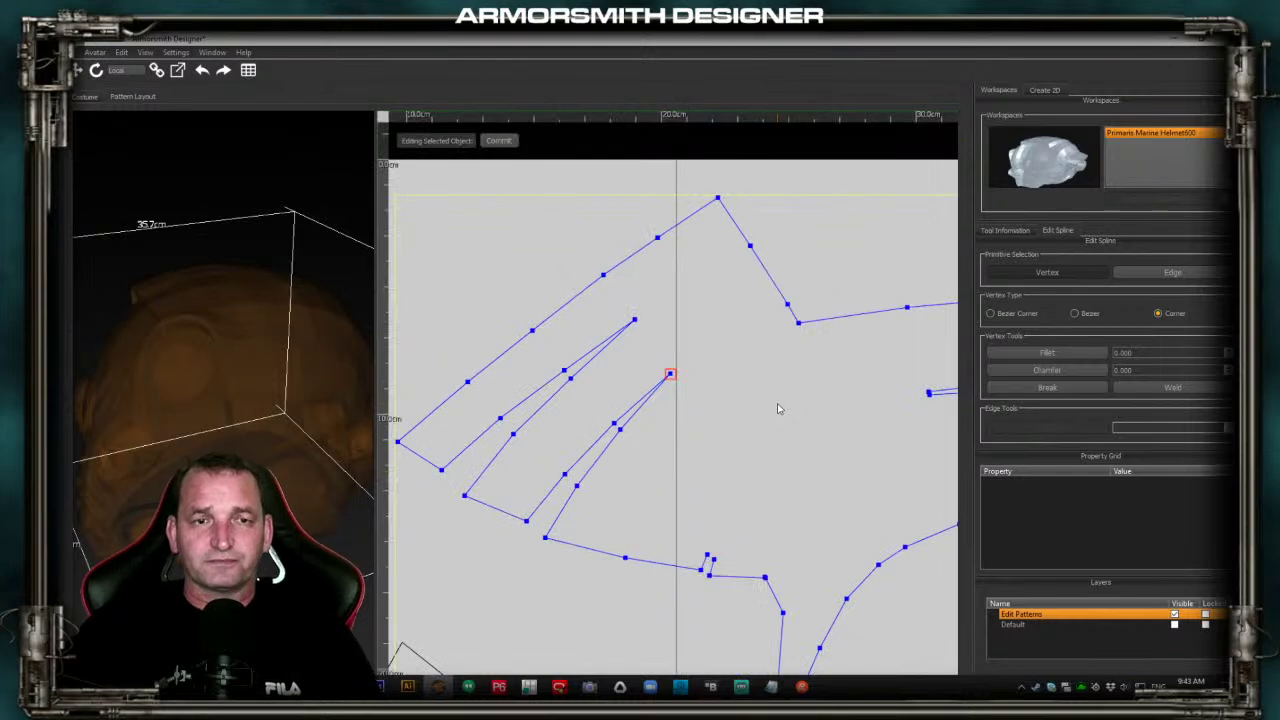
middle_drag(779, 408, 885, 425)
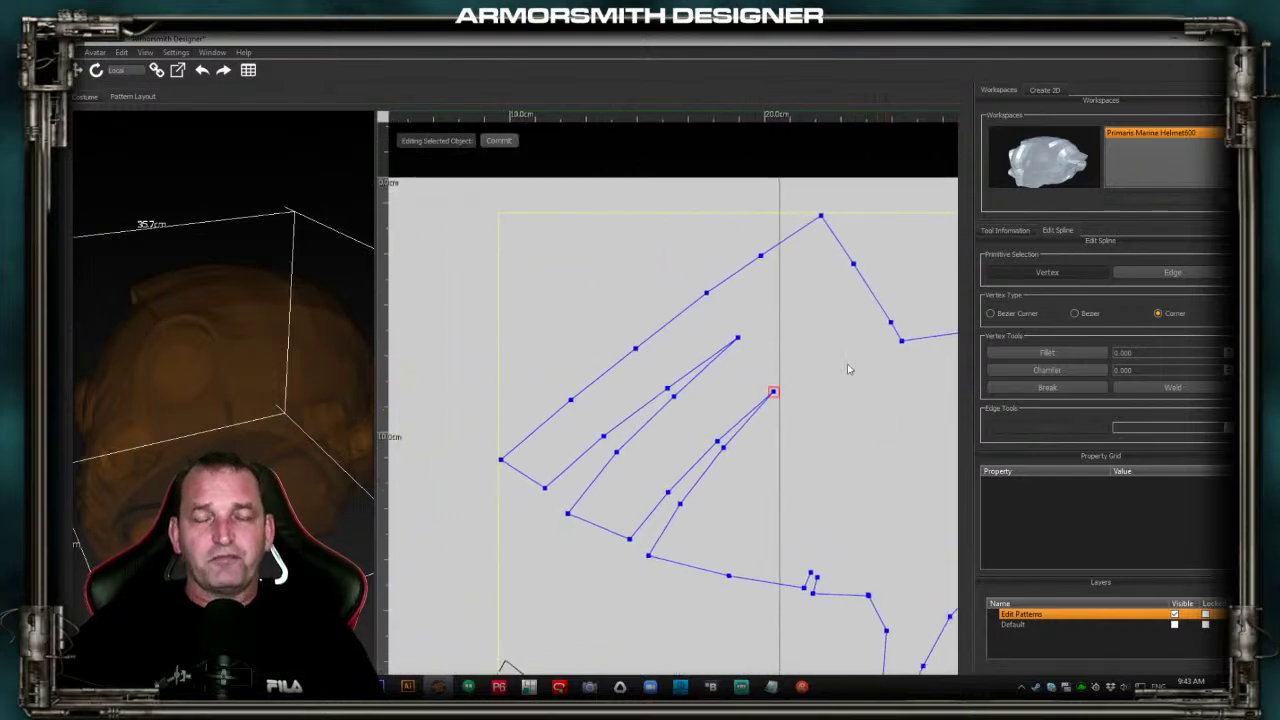
scroll(845, 365, up, 2)
middle_drag(837, 354, 813, 379)
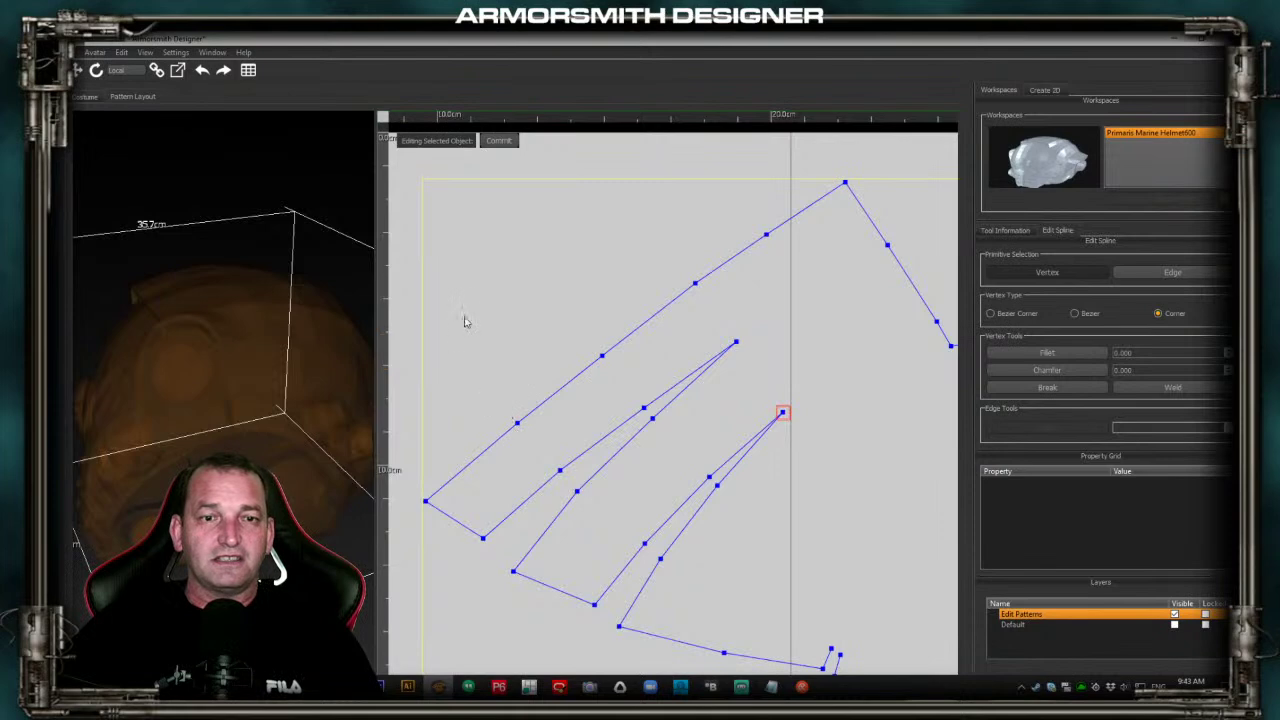
drag(451, 311, 530, 435)
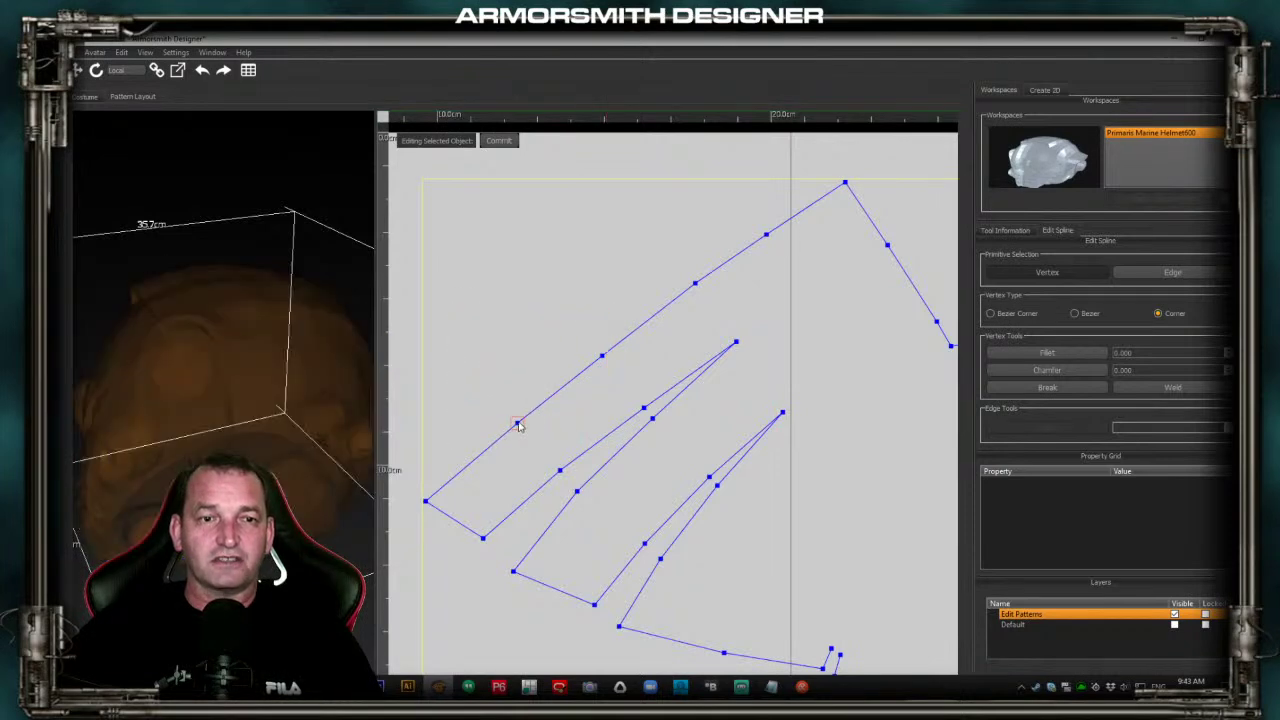
middle_drag(491, 373, 577, 310)
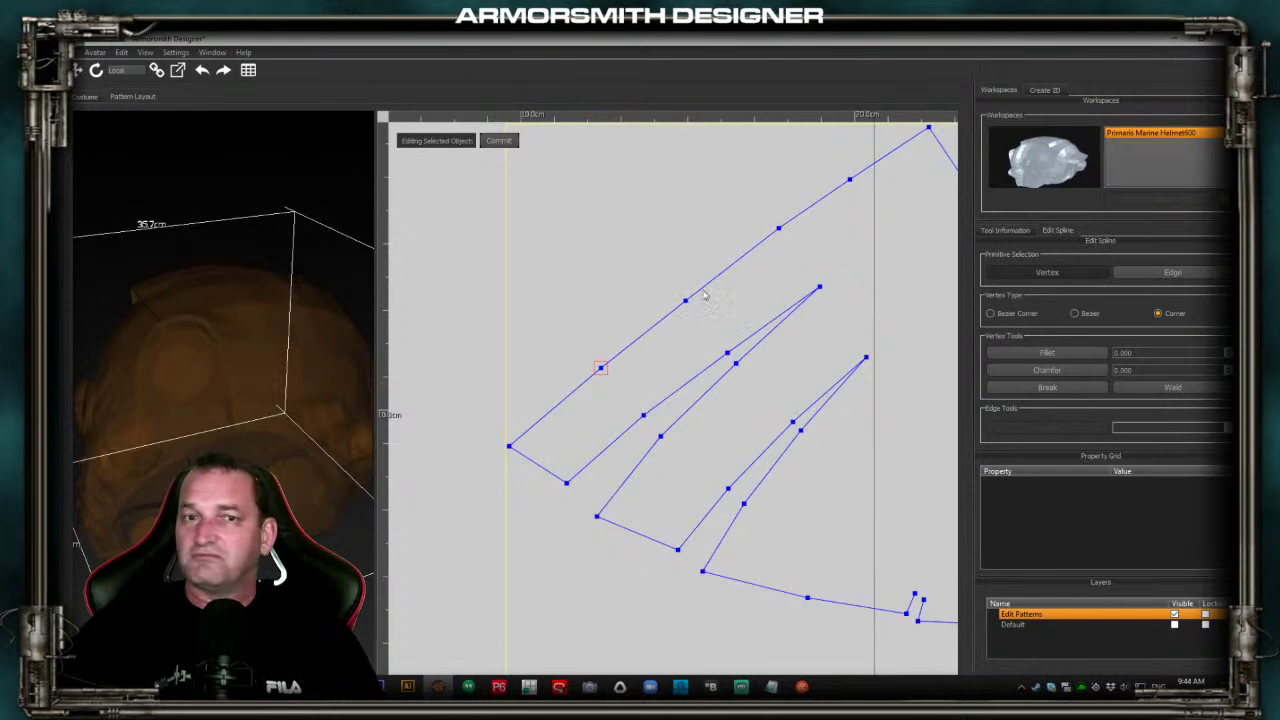
Convert the vertices along the large inner arch, excluding its two end corners, to Bezier
middle_drag(742, 348, 565, 250)
scroll(766, 336, down, 2)
middle_drag(923, 500, 619, 427)
drag(467, 334, 857, 527)
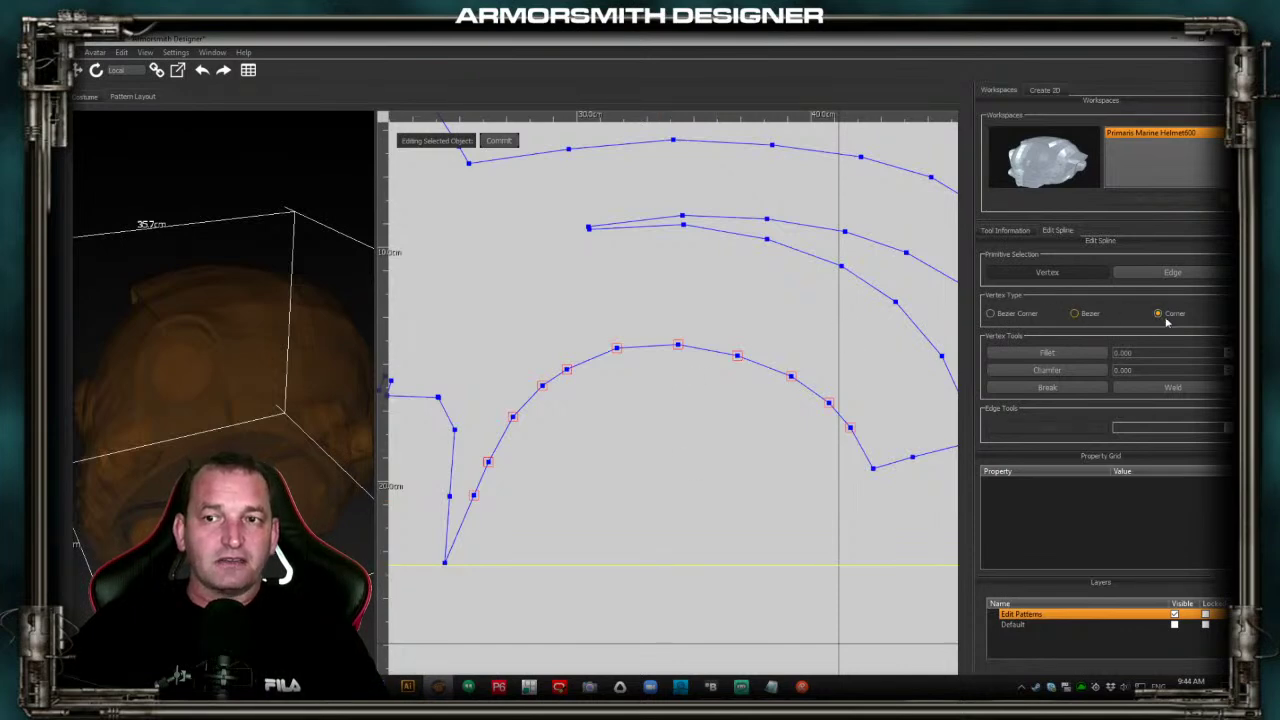
click(1075, 314)
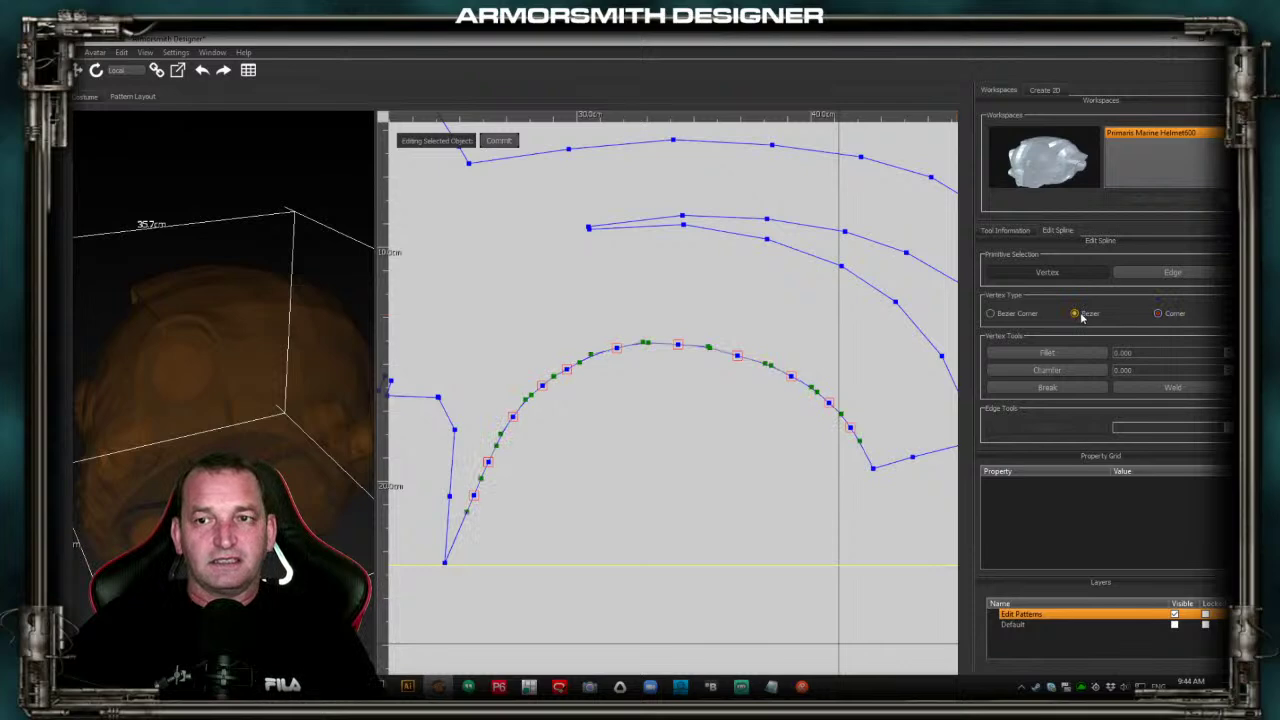
click(679, 432)
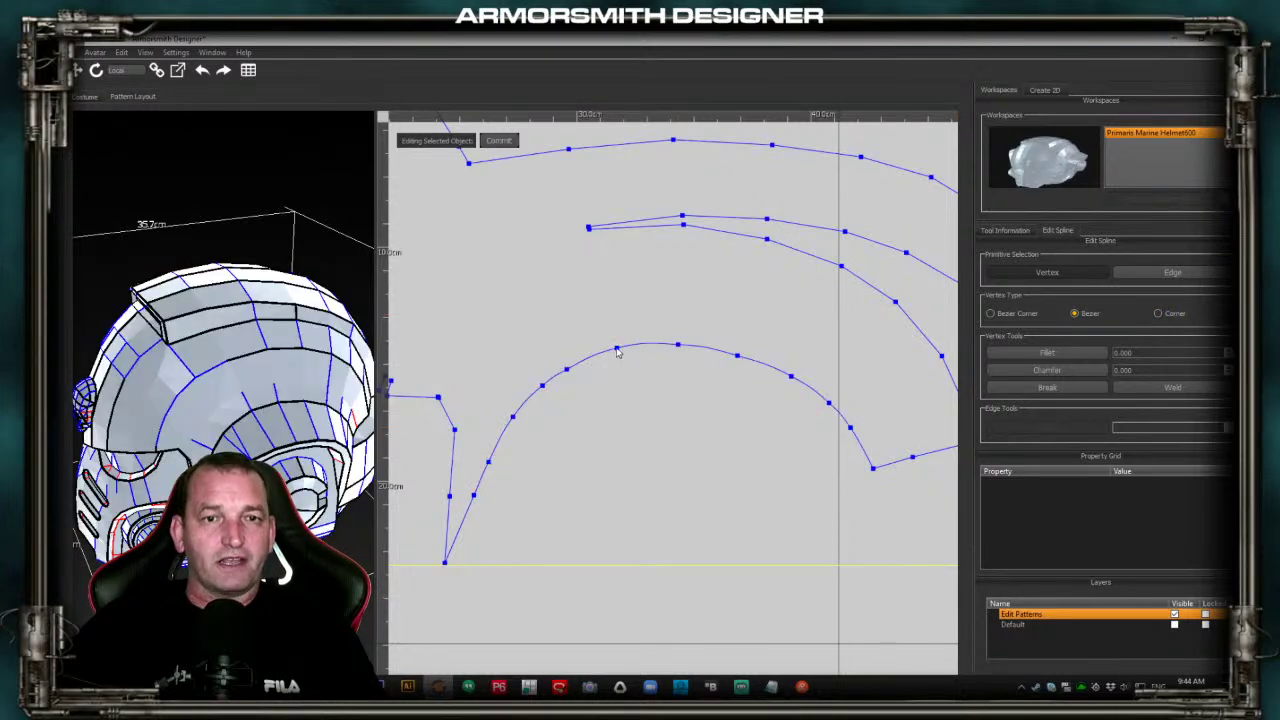
Shorten the Bezier handles of the vertex just left of the inner arch's crown
scroll(577, 451, up, 2)
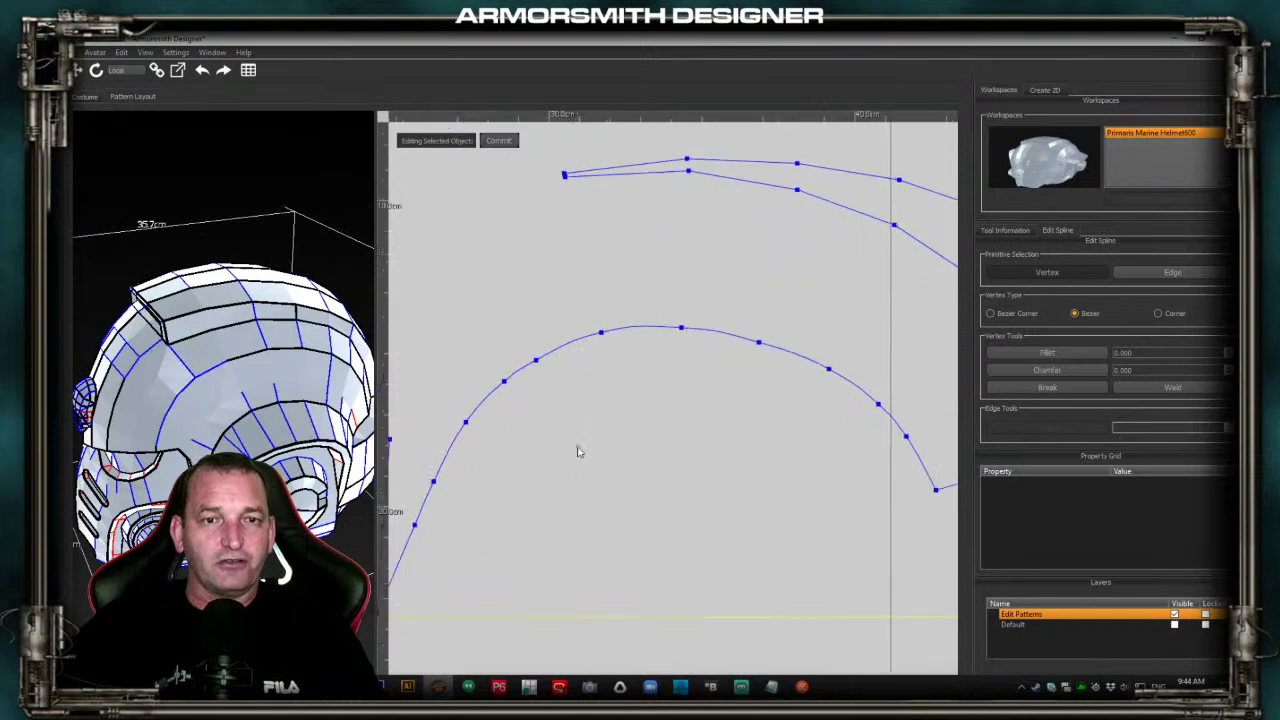
click(601, 333)
click(634, 326)
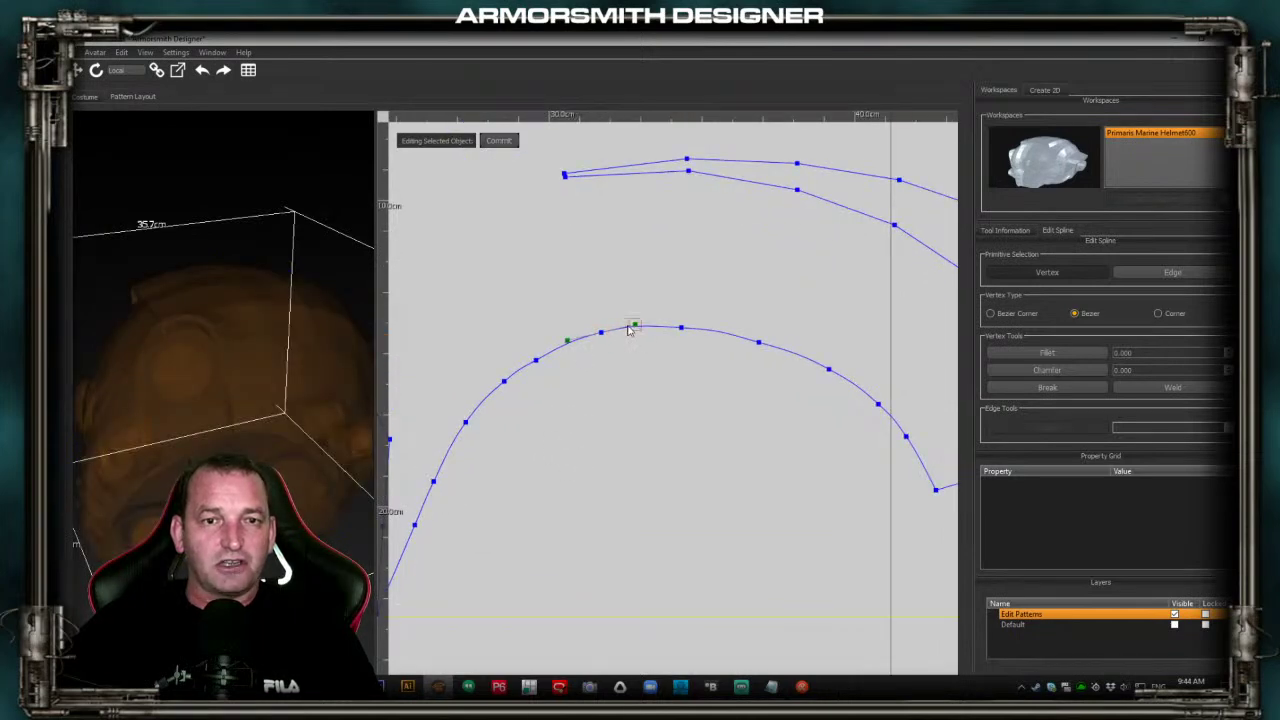
right_click(634, 326)
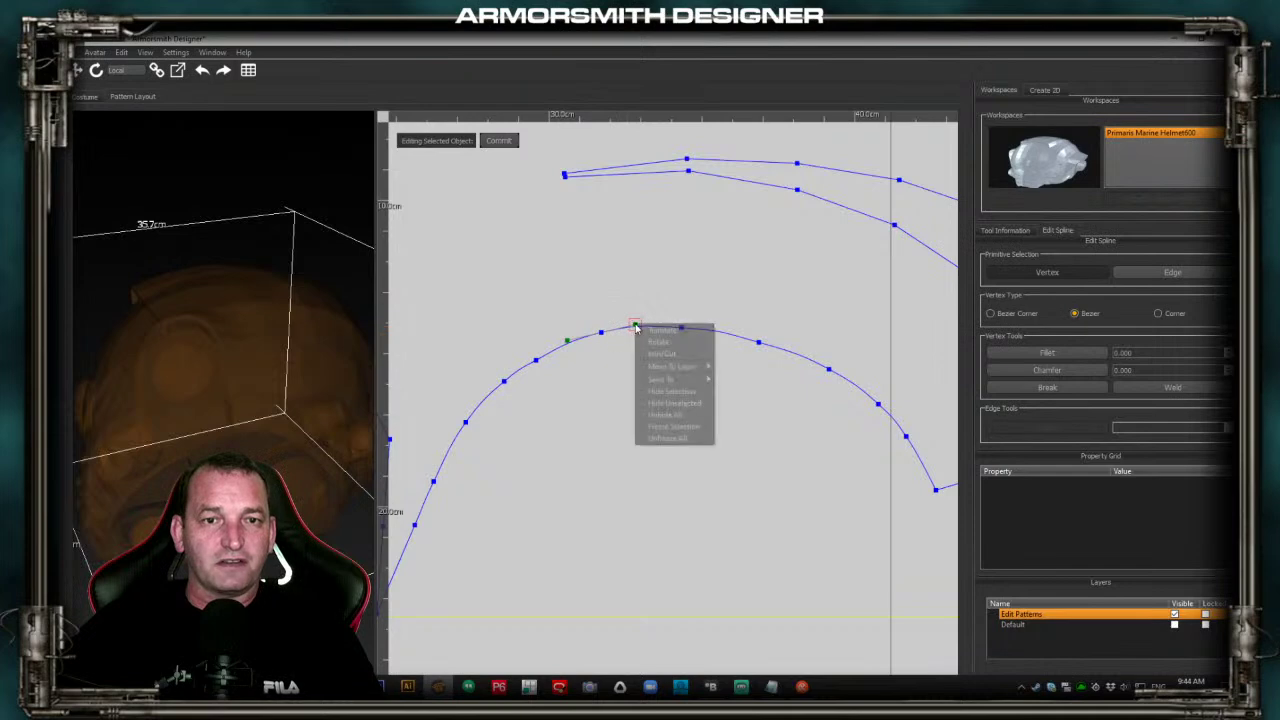
click(650, 332)
drag(634, 325, 626, 326)
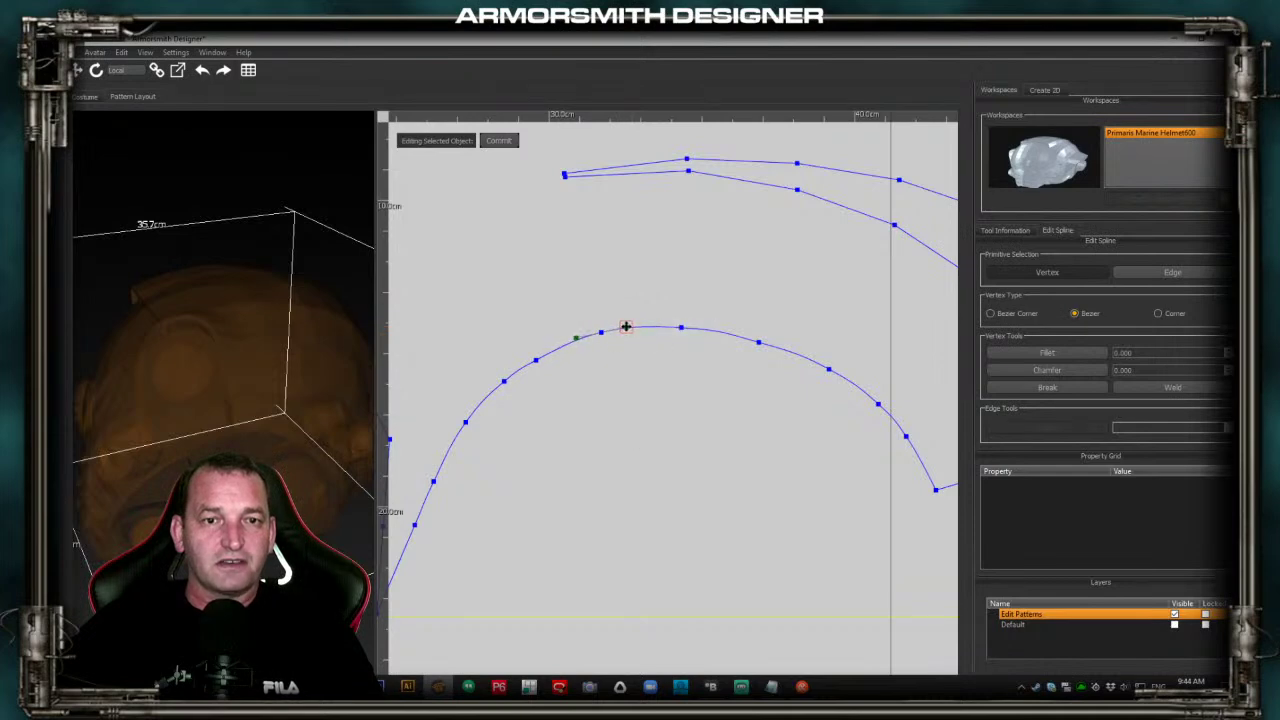
Reposition the vertices on the inner arch's left shoulder and crown to smooth the curve
drag(536, 357, 497, 386)
scroll(457, 437, up, 3)
middle_drag(469, 434, 743, 448)
scroll(730, 434, up, 4)
drag(756, 369, 755, 367)
scroll(767, 453, down, 4)
middle_drag(778, 455, 624, 438)
click(699, 327)
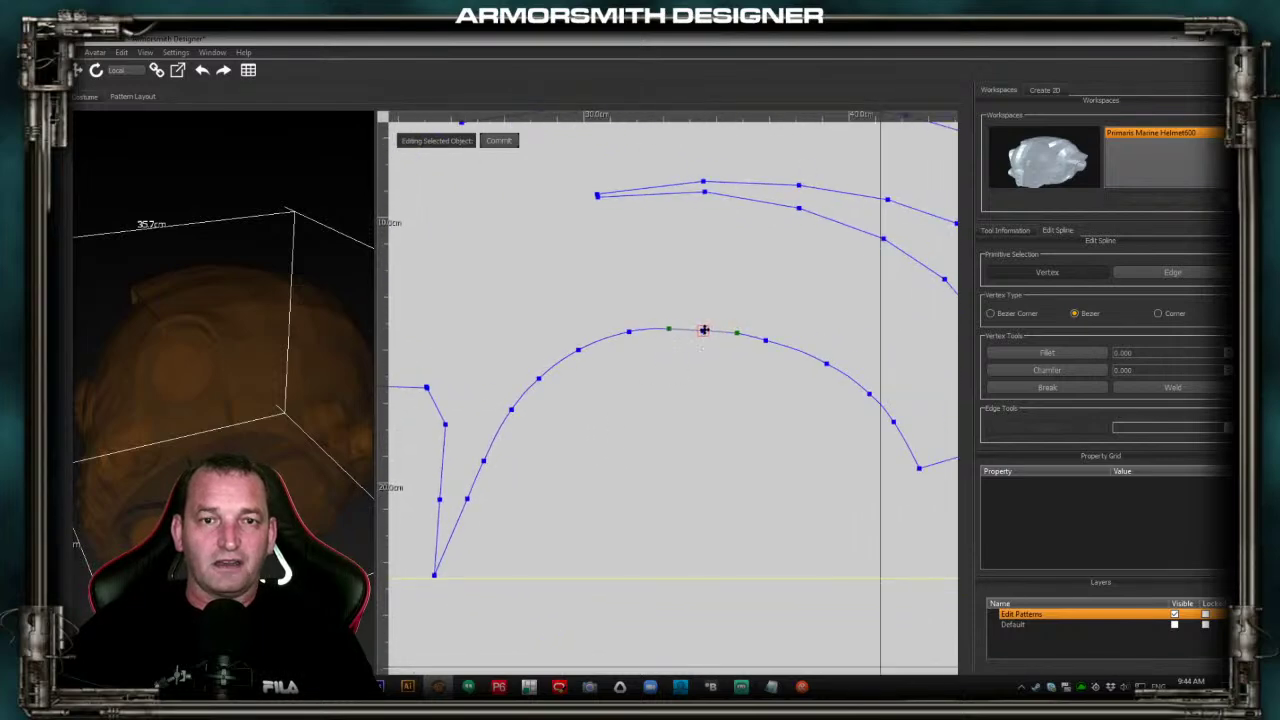
drag(670, 327, 631, 331)
click(662, 391)
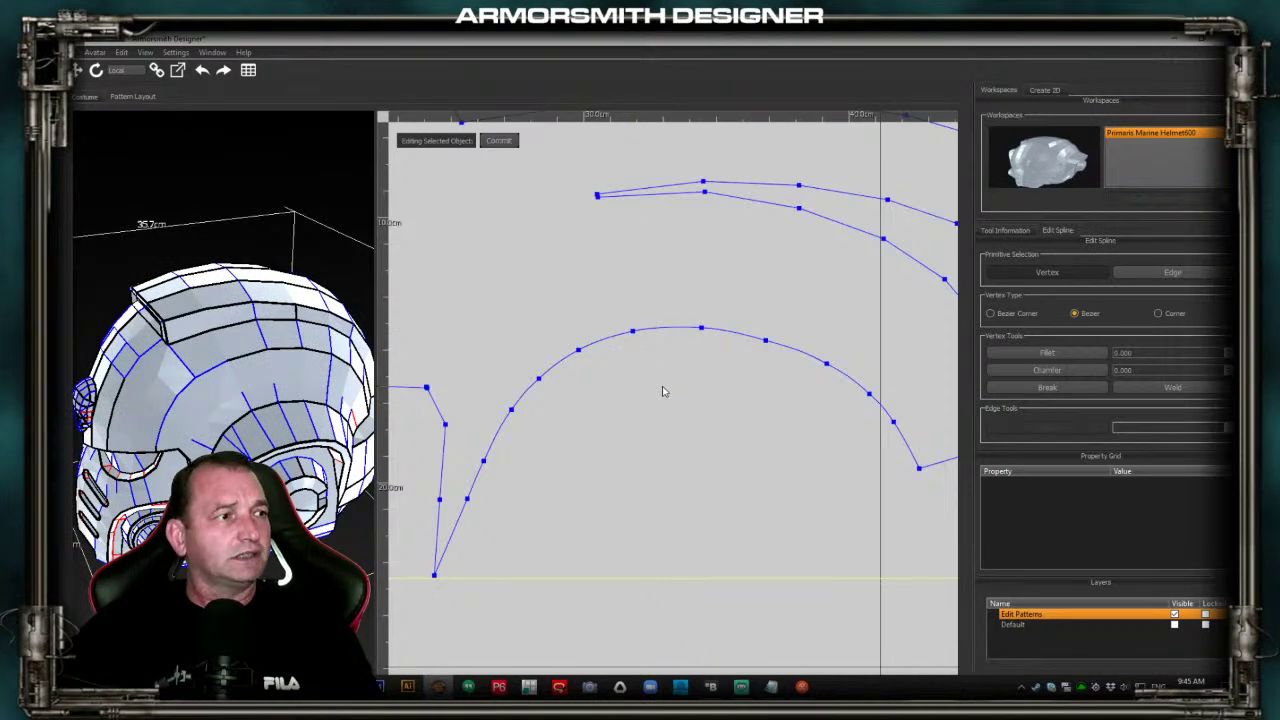
Show the Default layer for comparison and locate the pronged piece and its adjoining curved strip on the 3D helmet
click(1175, 625)
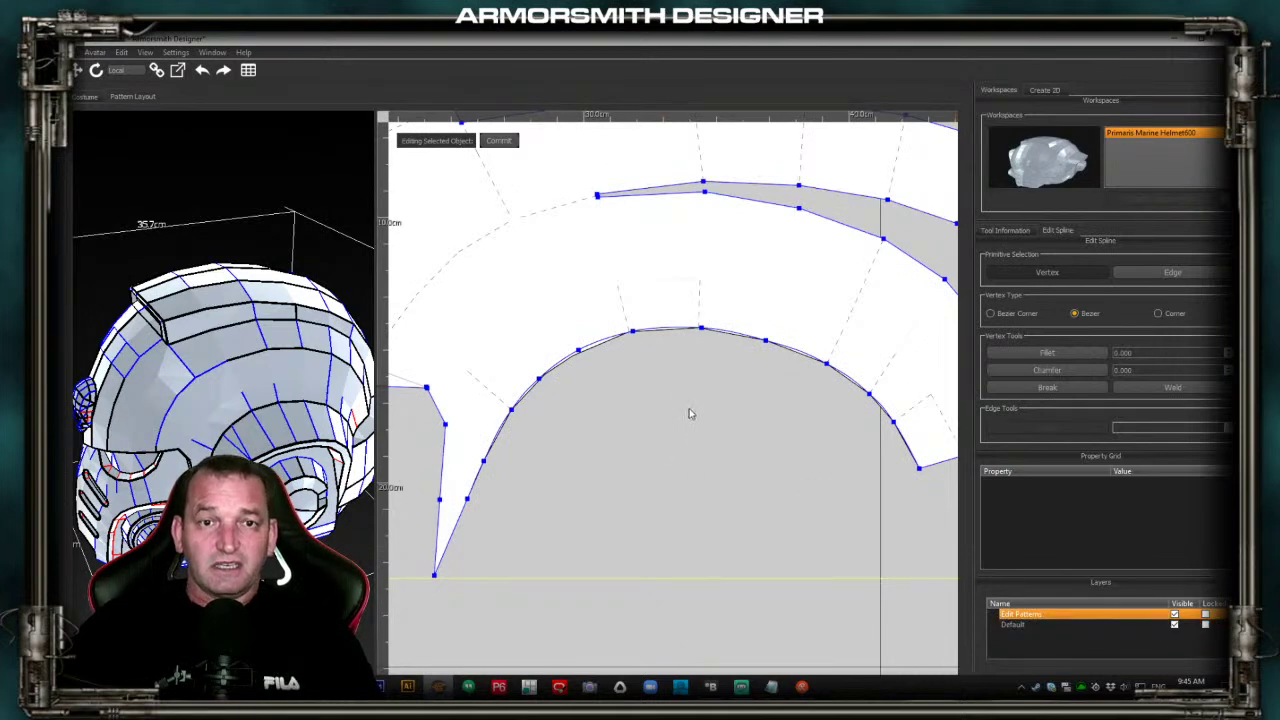
middle_drag(700, 425, 613, 377)
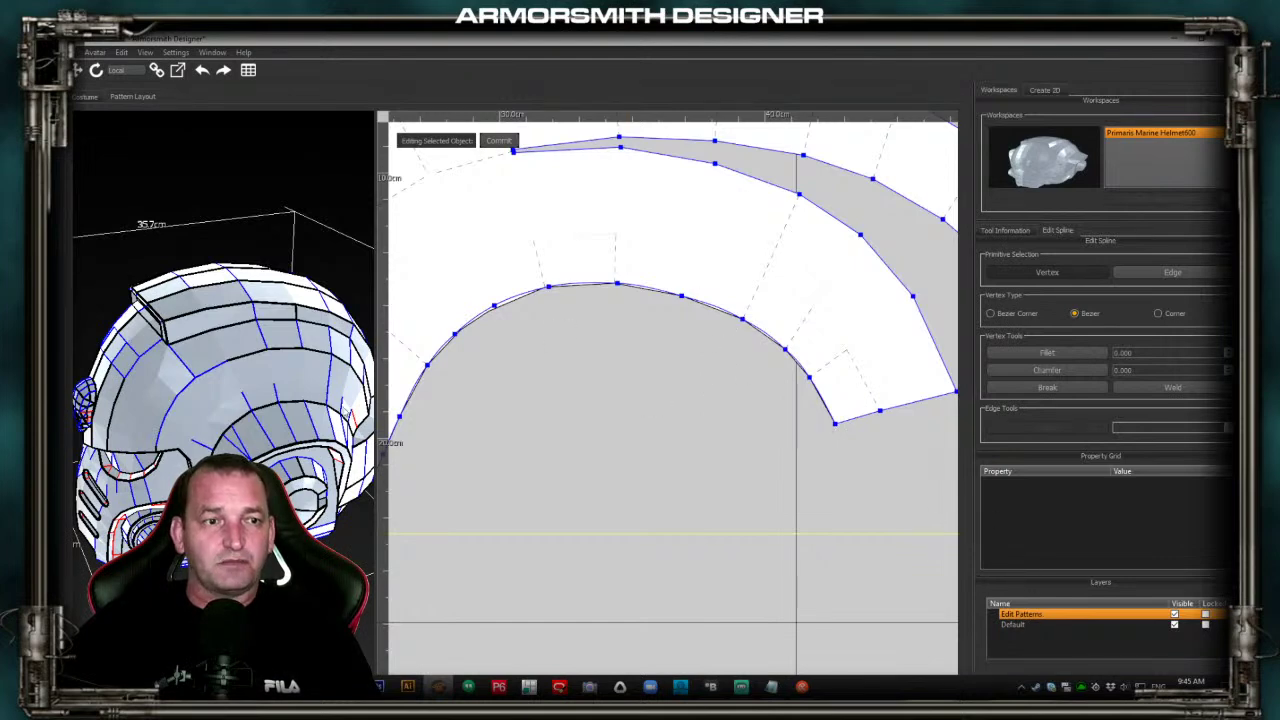
click(285, 380)
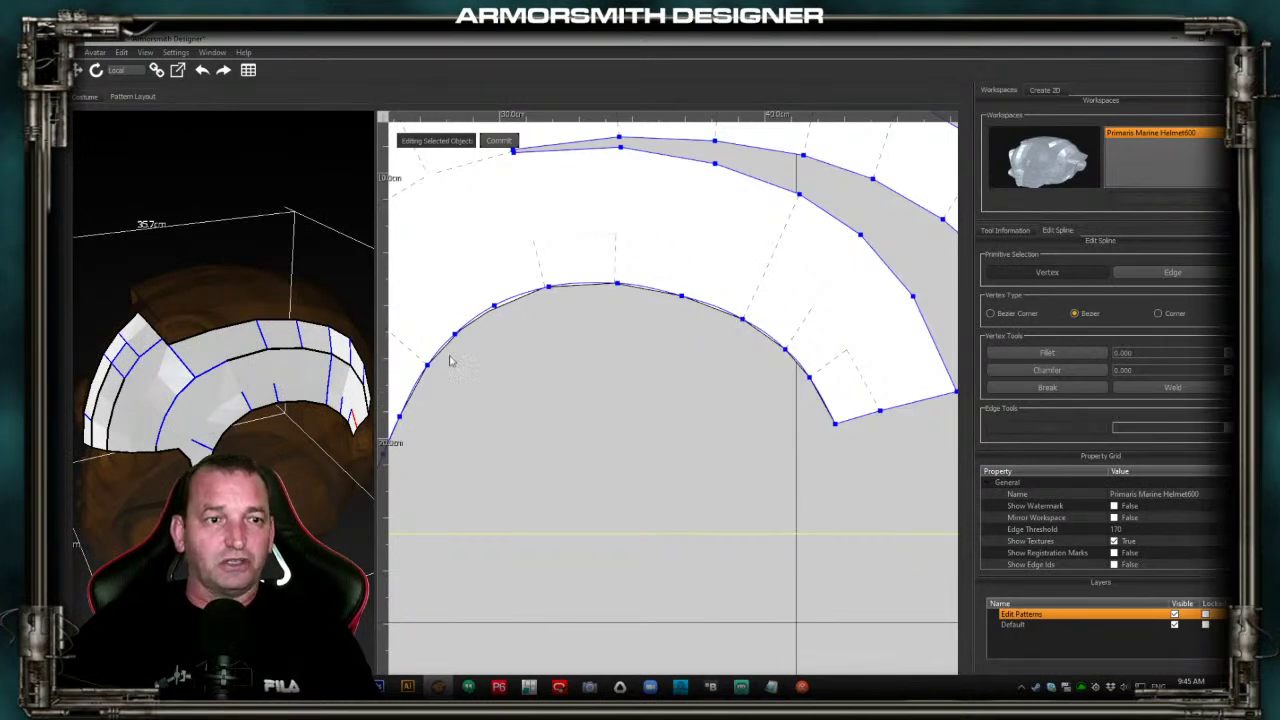
click(315, 433)
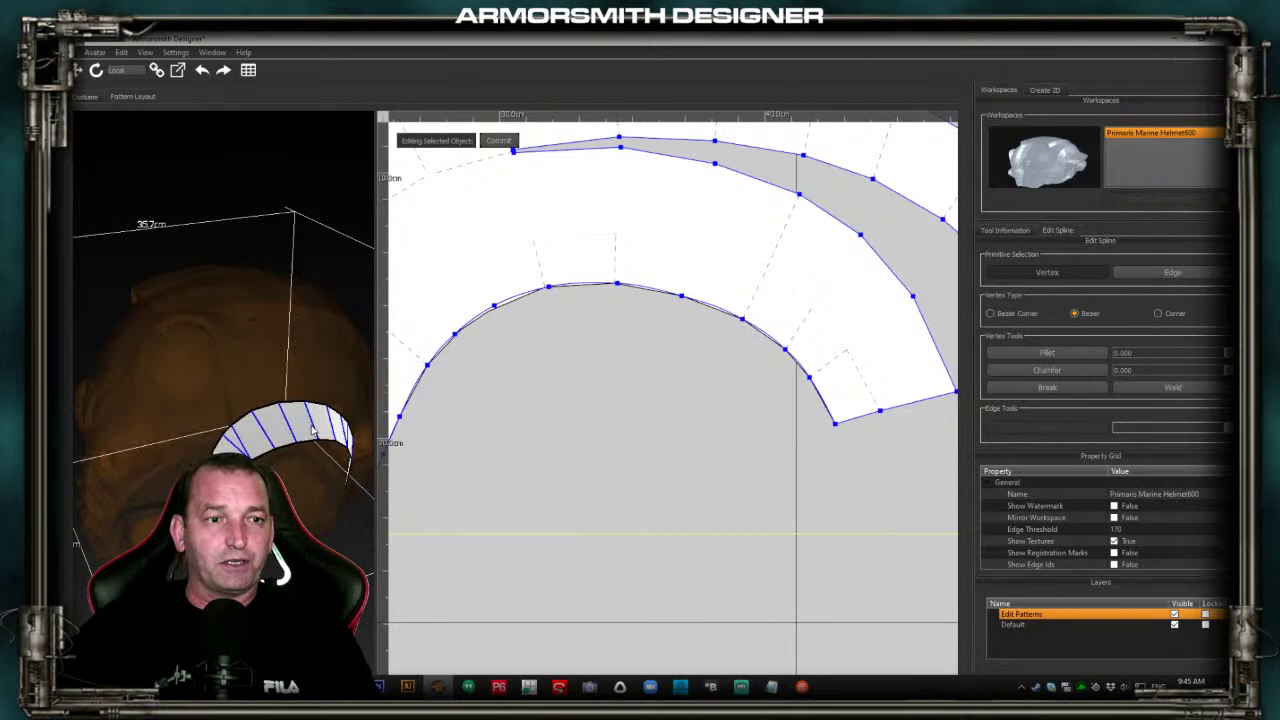
click(270, 372)
middle_drag(603, 389, 676, 386)
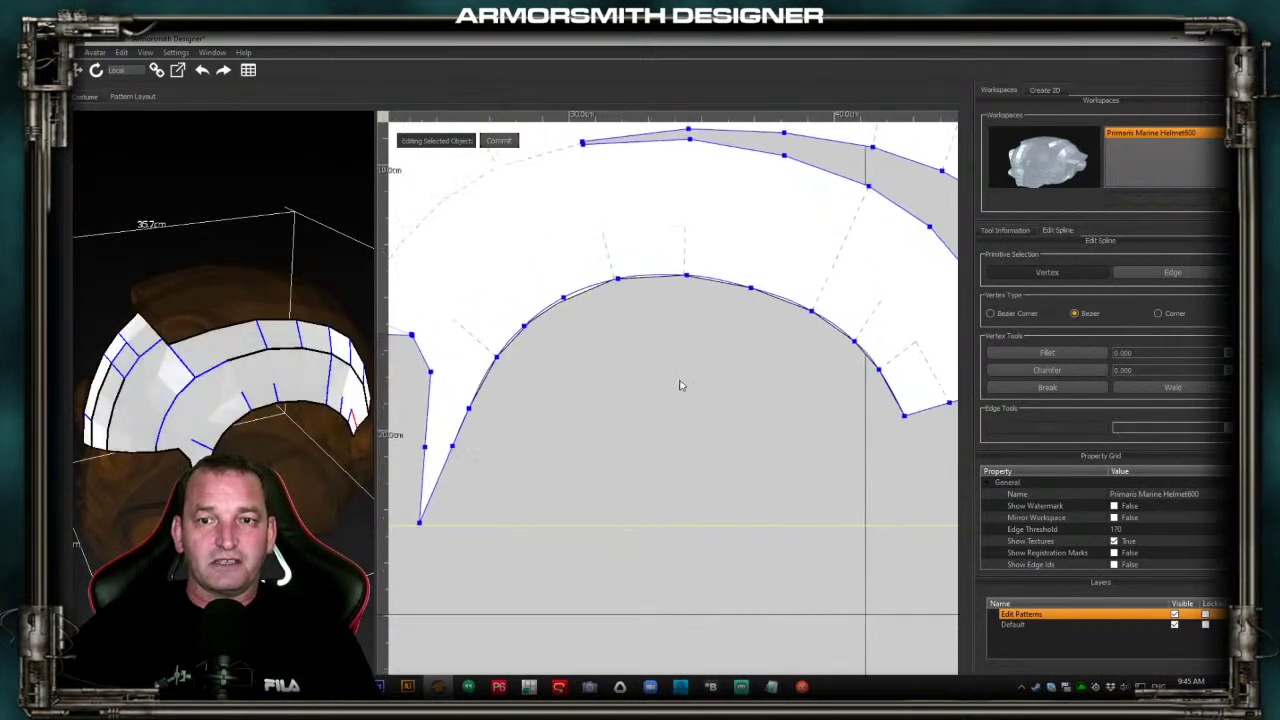
Move the inner arch's vertices and right end corner inward, leaving an even margin beyond the original pattern edge
click(903, 416)
drag(903, 416, 884, 422)
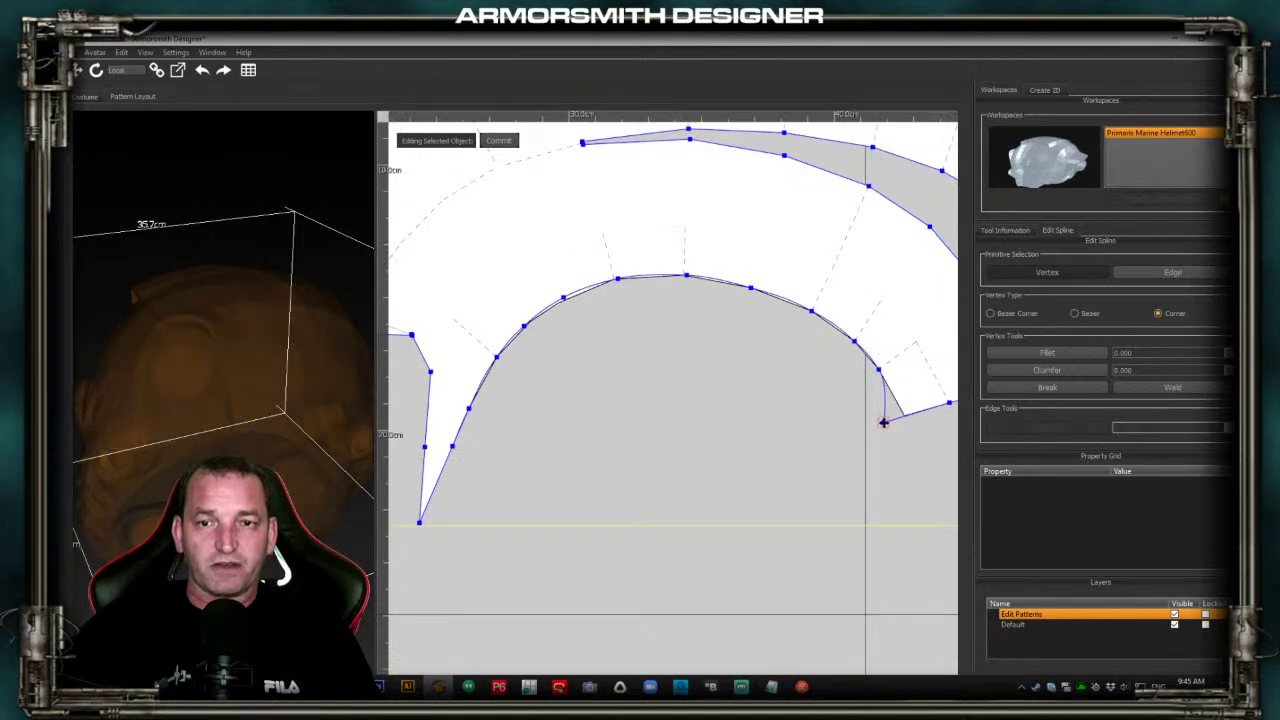
drag(878, 371, 795, 329)
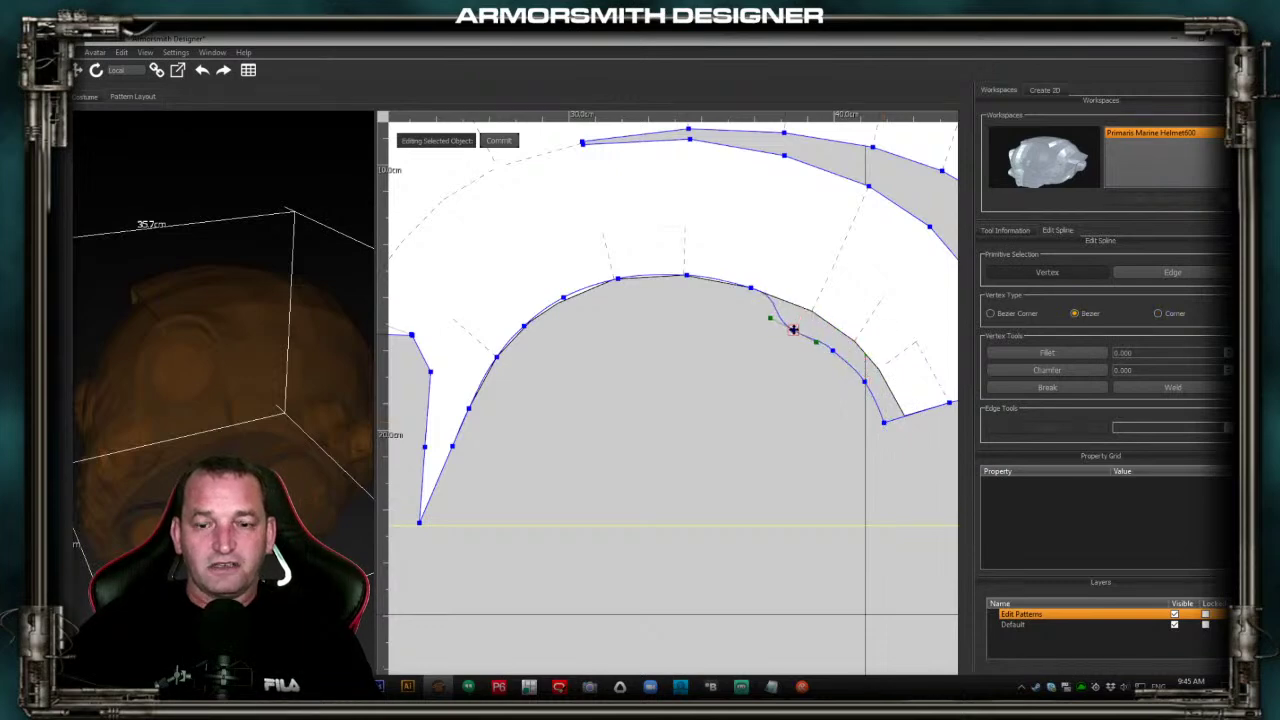
key(Delete)
drag(750, 288, 763, 313)
drag(686, 276, 567, 318)
key(Delete)
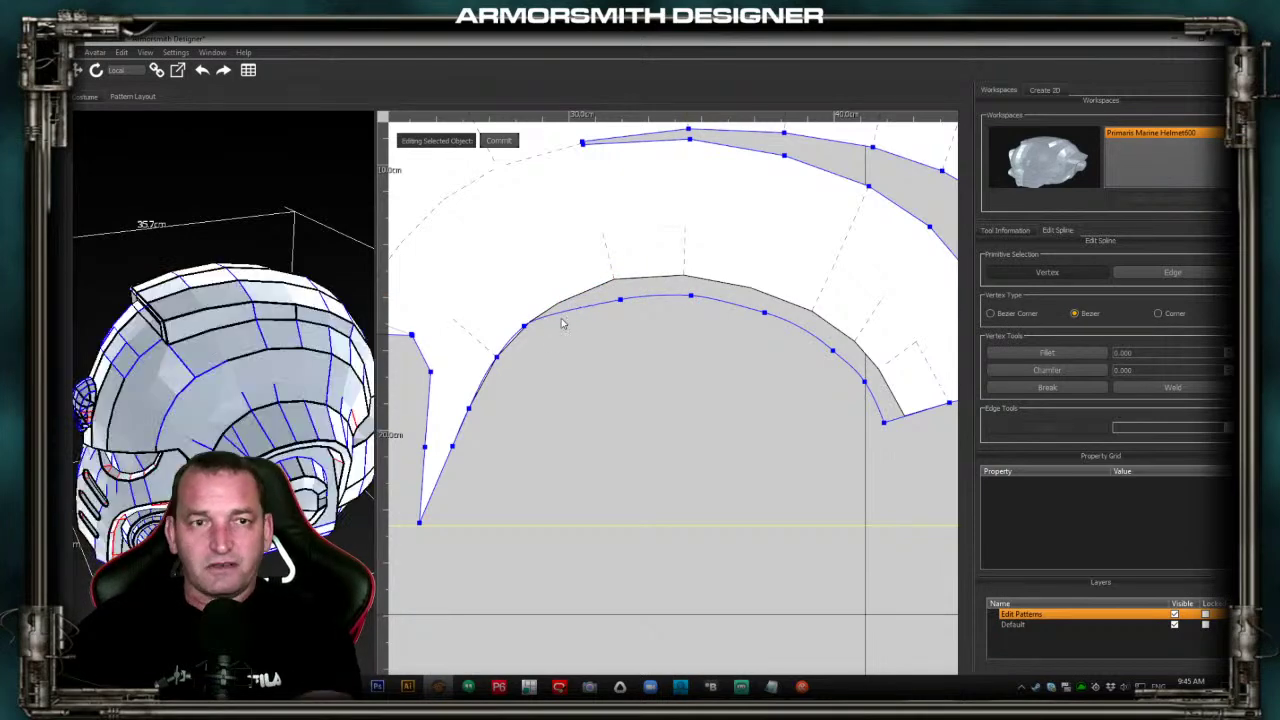
drag(523, 327, 469, 460)
click(420, 522)
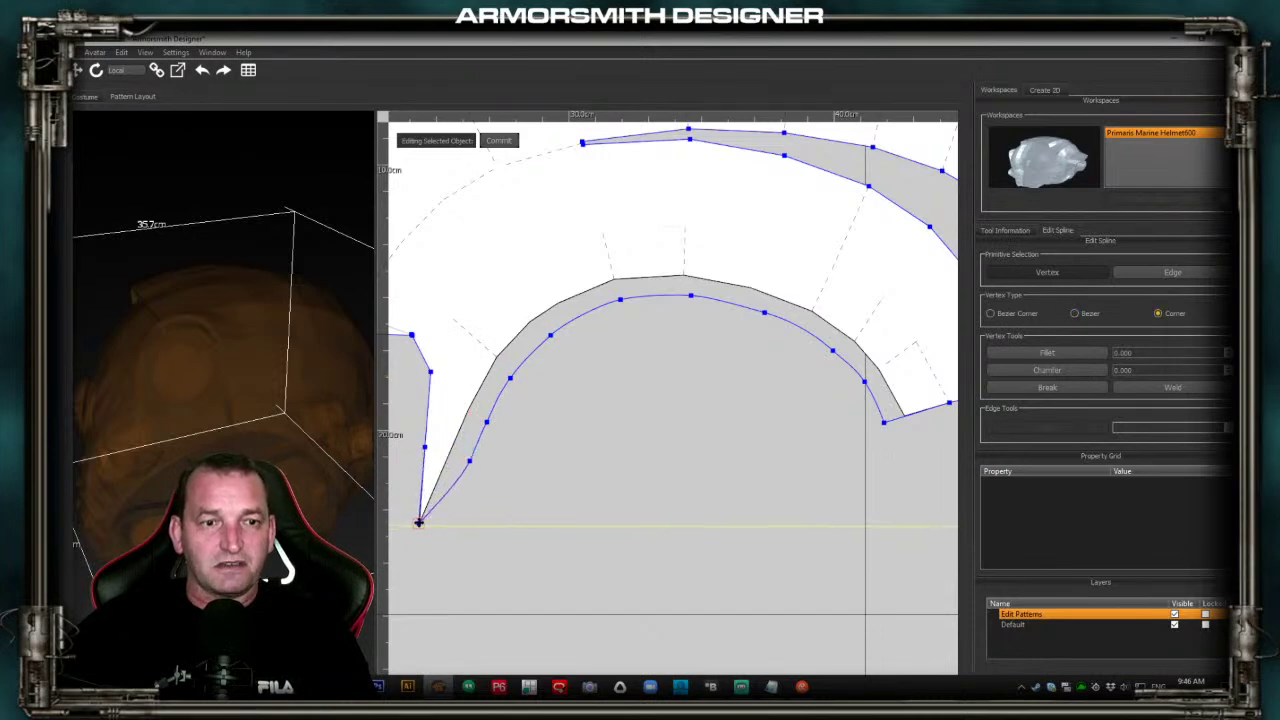
Make the lowest left arch vertex a Corner level with the pointed tip and realign the neighbouring vertices with the curve
click(469, 460)
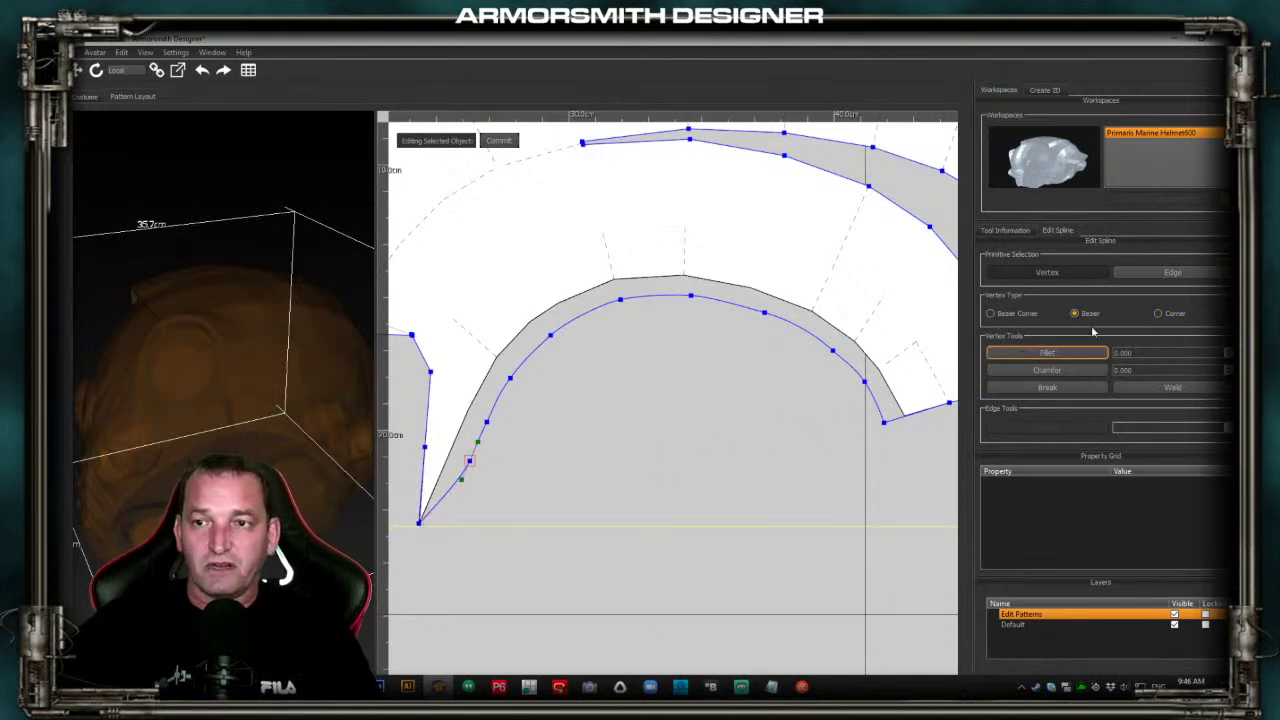
click(1157, 313)
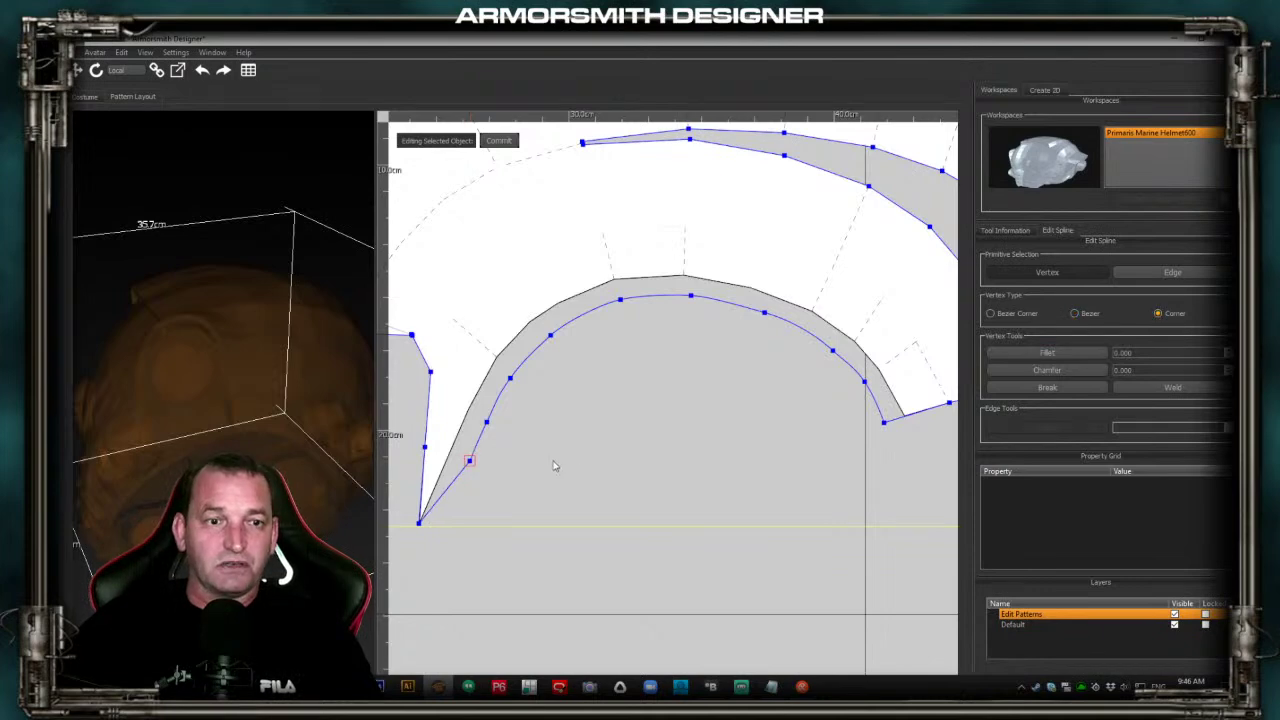
drag(469, 460, 443, 522)
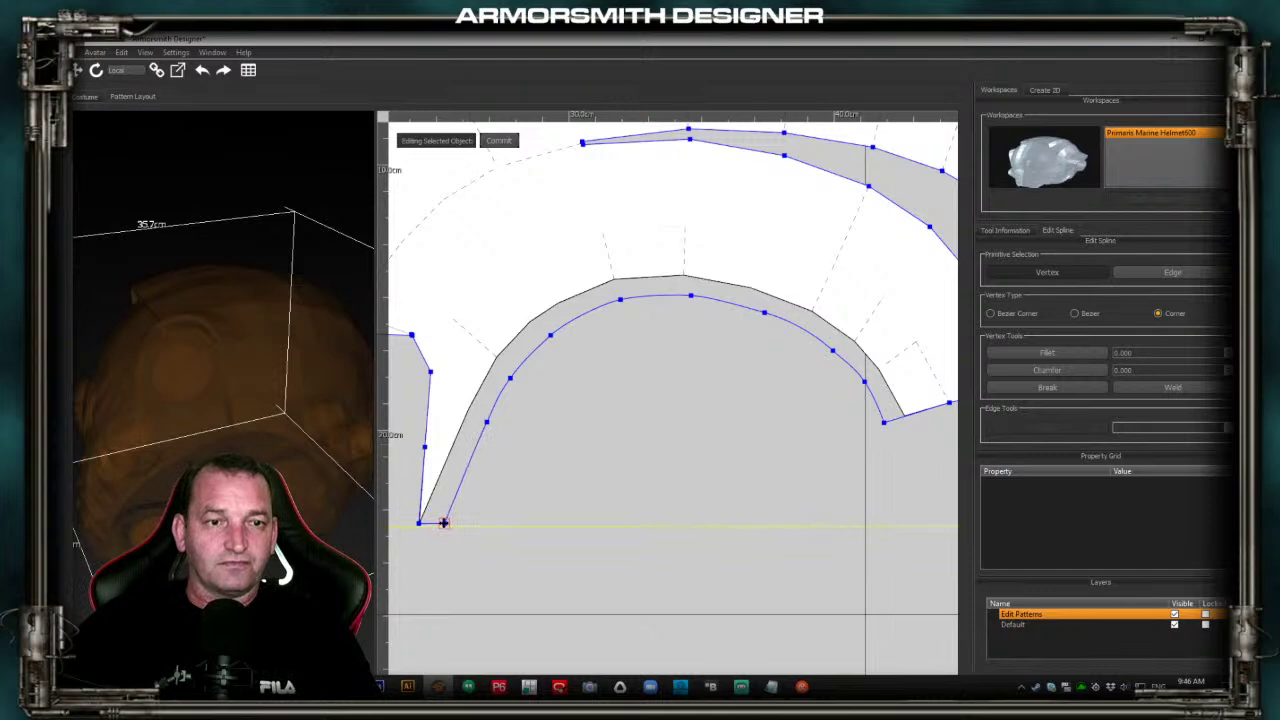
drag(487, 423, 468, 459)
mouse_move(510, 377)
mouse_down()
mouse_move(491, 405)
mouse_move(505, 387)
mouse_up()
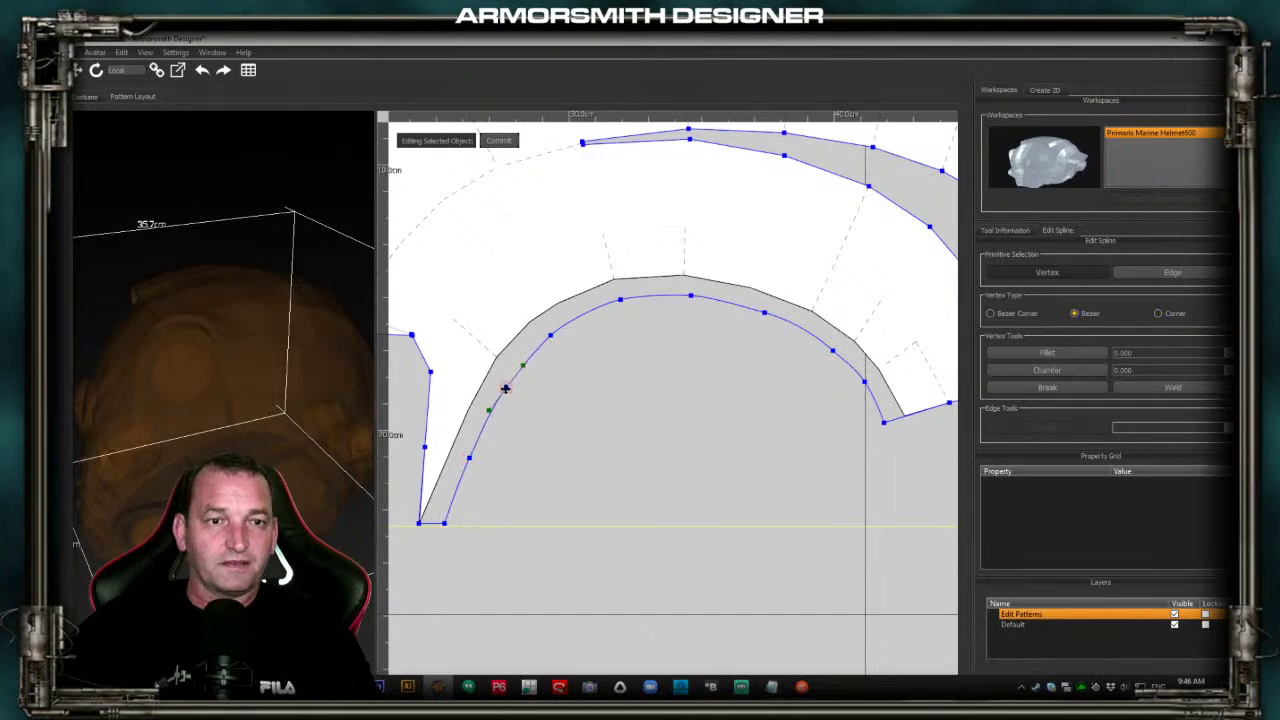
drag(551, 335, 552, 332)
click(602, 398)
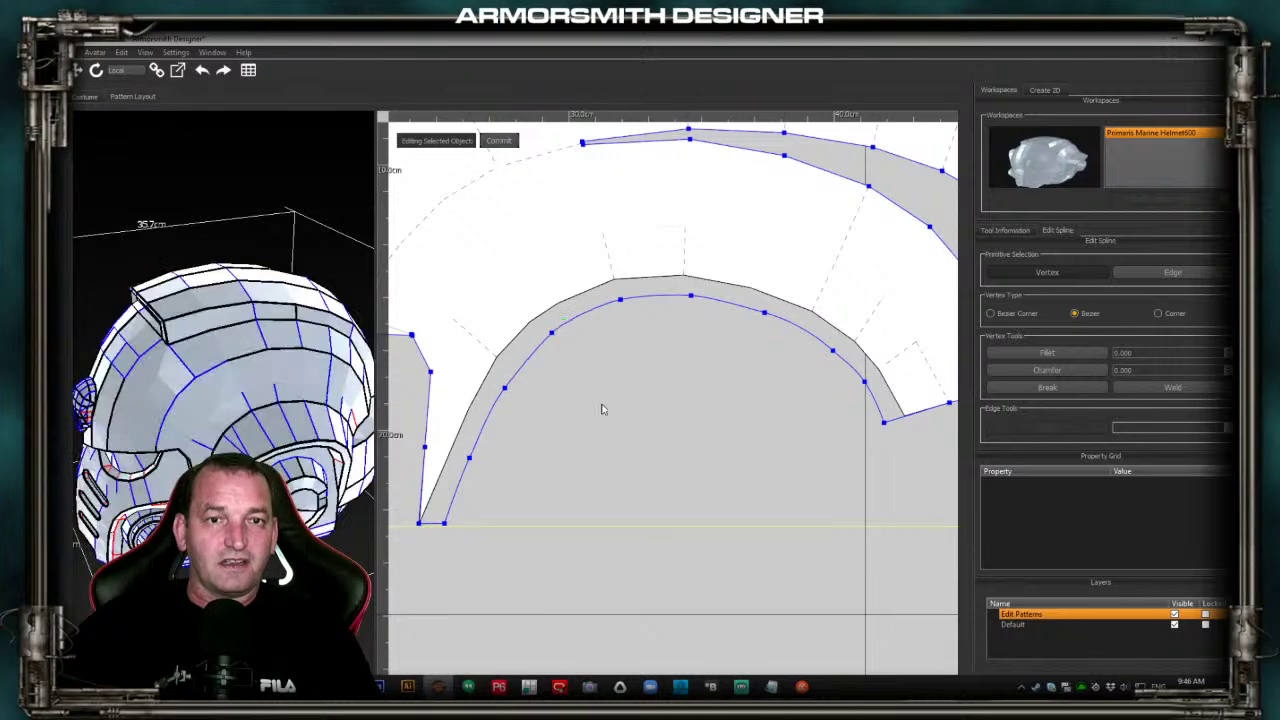
Weld the doubled vertices at the inner tip of the long curved slit above the arch
middle_drag(620, 415, 588, 384)
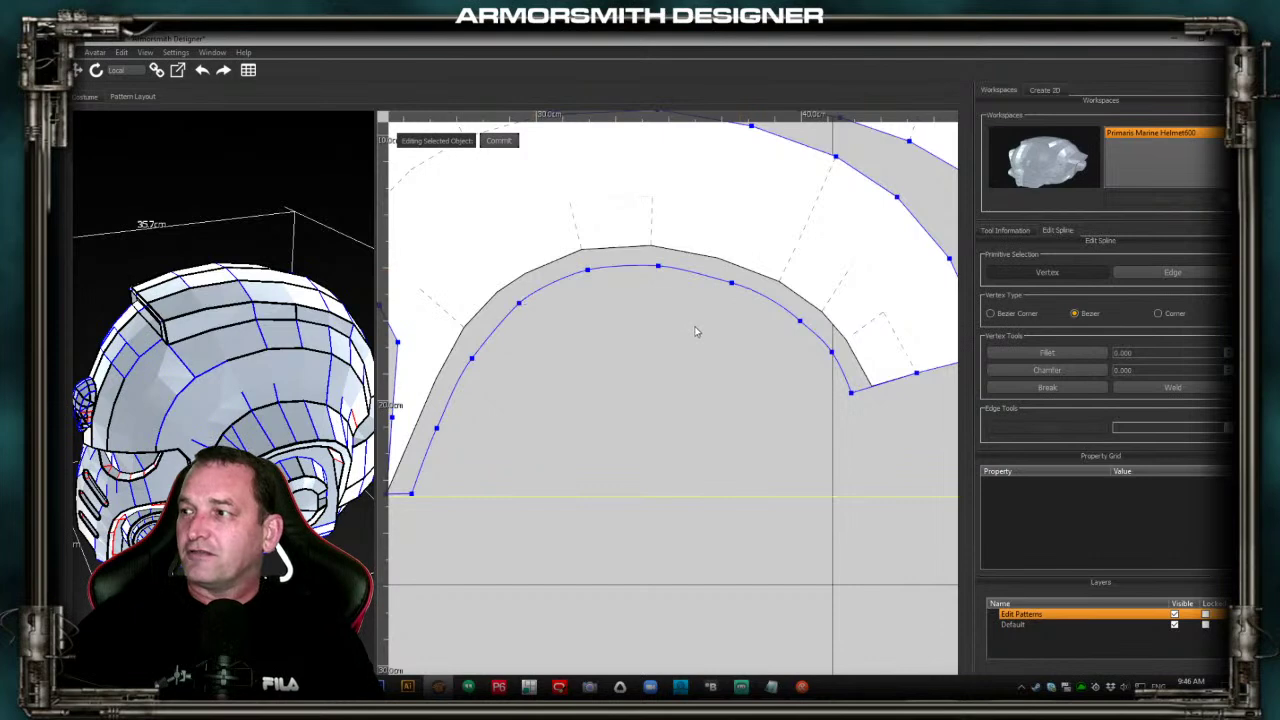
middle_drag(669, 337, 761, 458)
drag(610, 195, 665, 234)
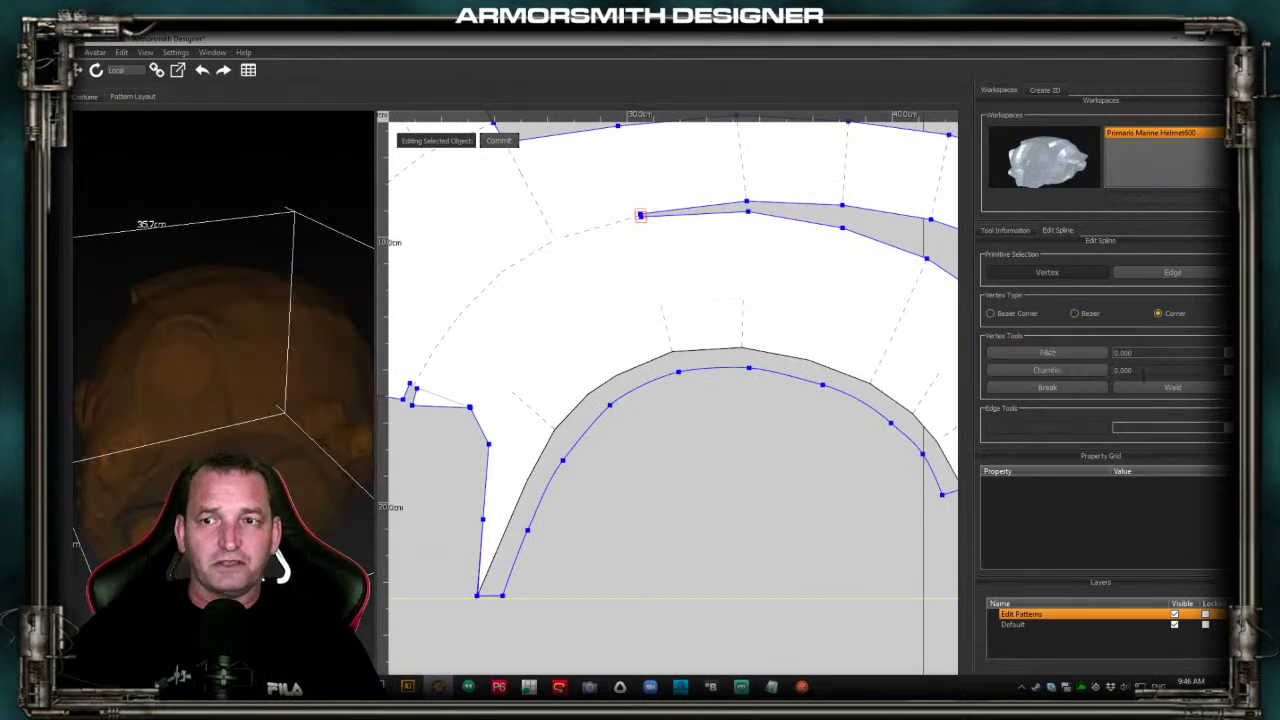
middle_drag(834, 289, 590, 280)
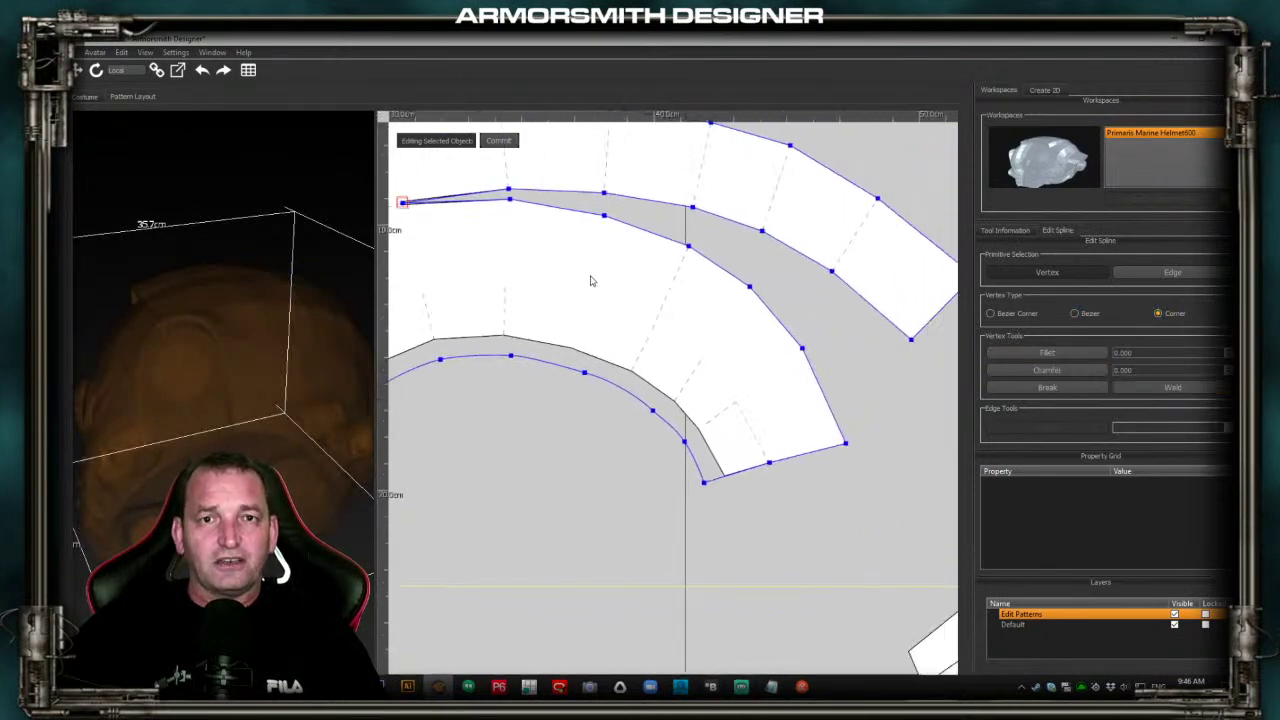
Convert the vertices along both edges of the long curved slit to Bezier and hide the Default layer
drag(792, 347, 855, 366)
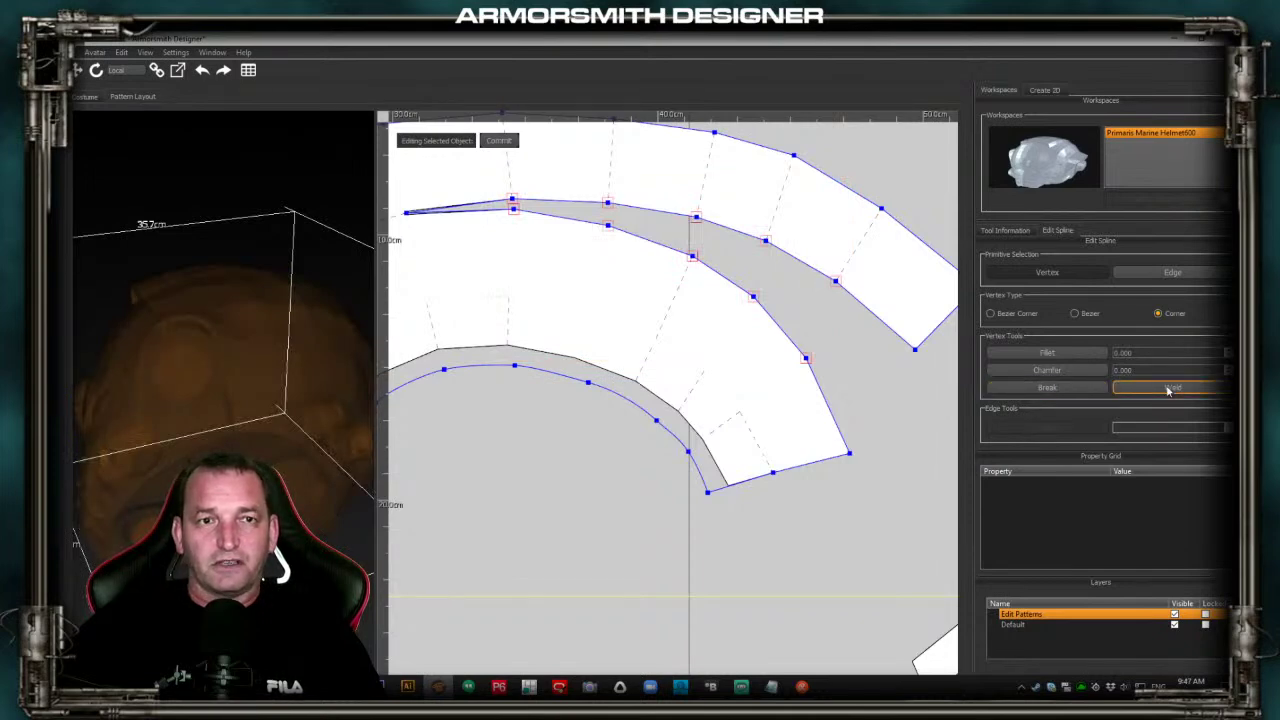
click(1075, 314)
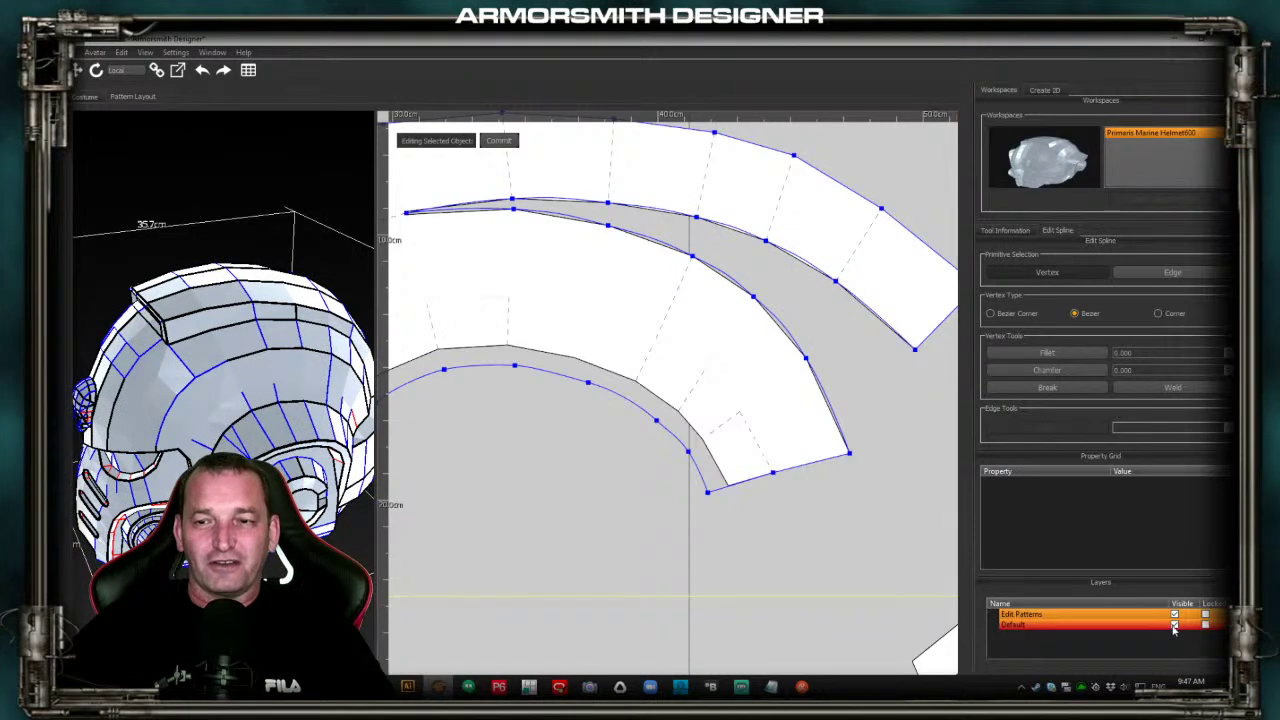
click(1174, 626)
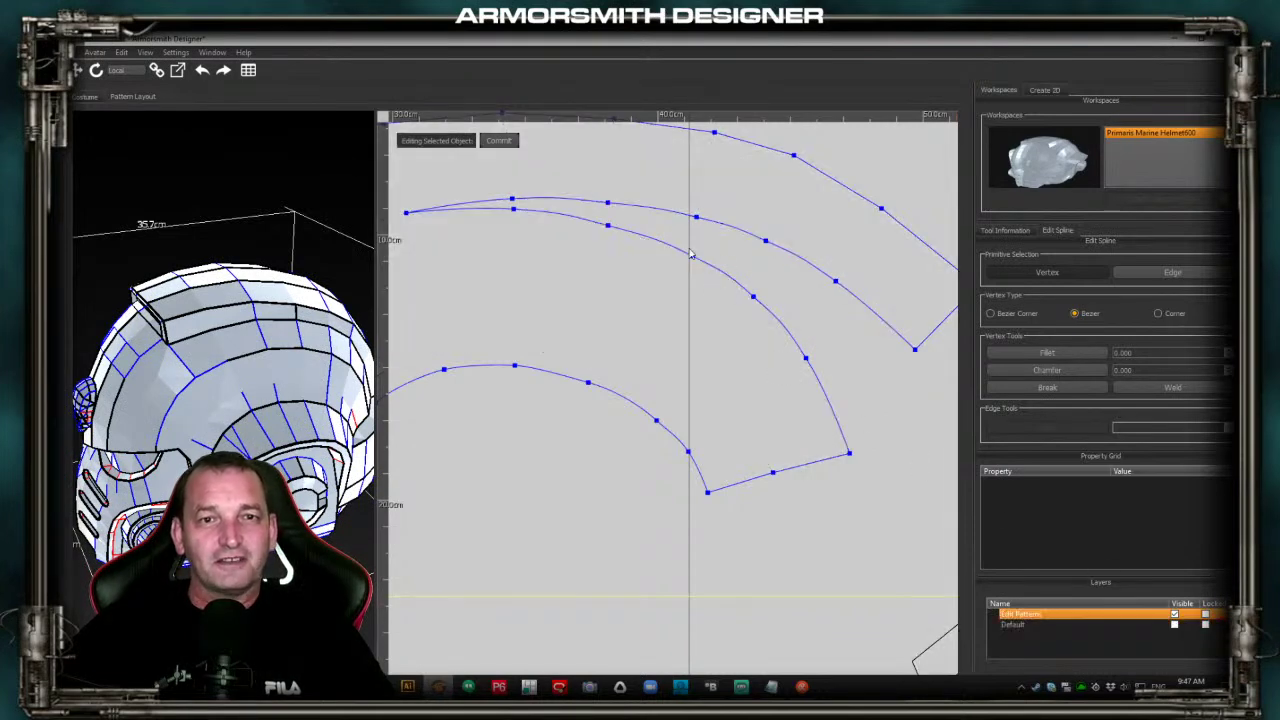
Shorten the Bezier handles of the facing vertices on both edges of the long slit near its tip to smooth the curve
click(607, 201)
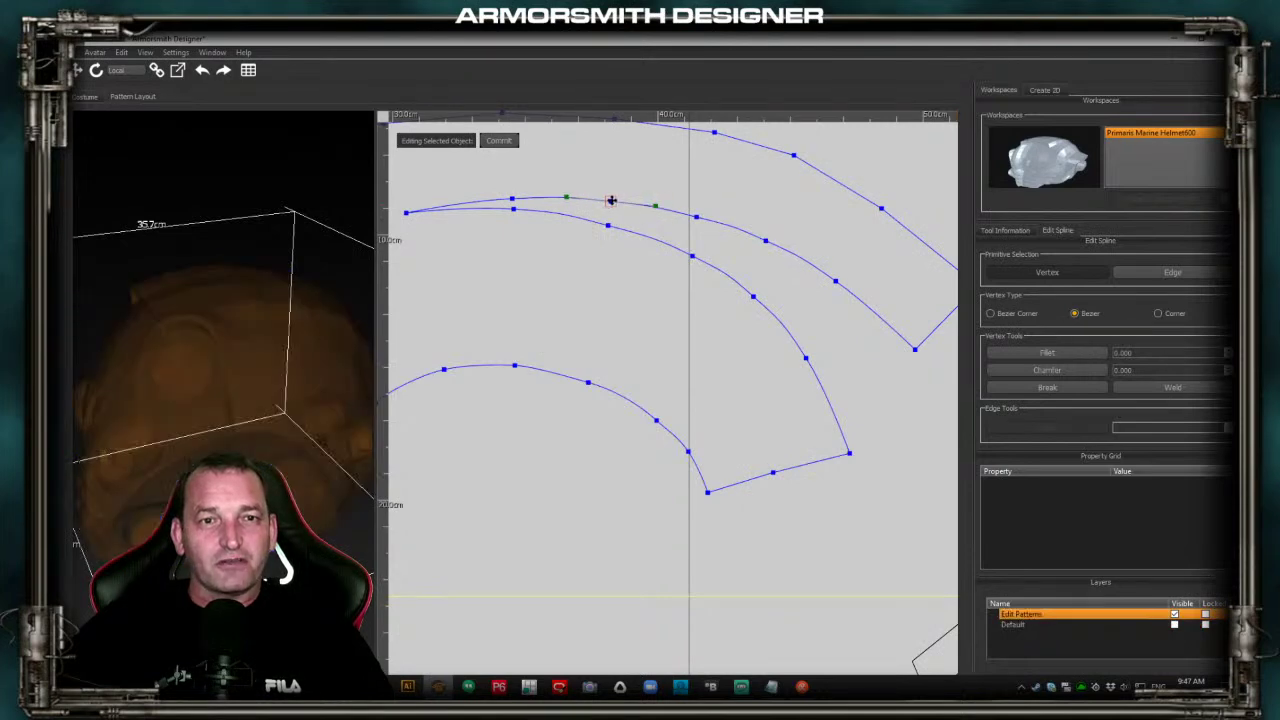
click(609, 225)
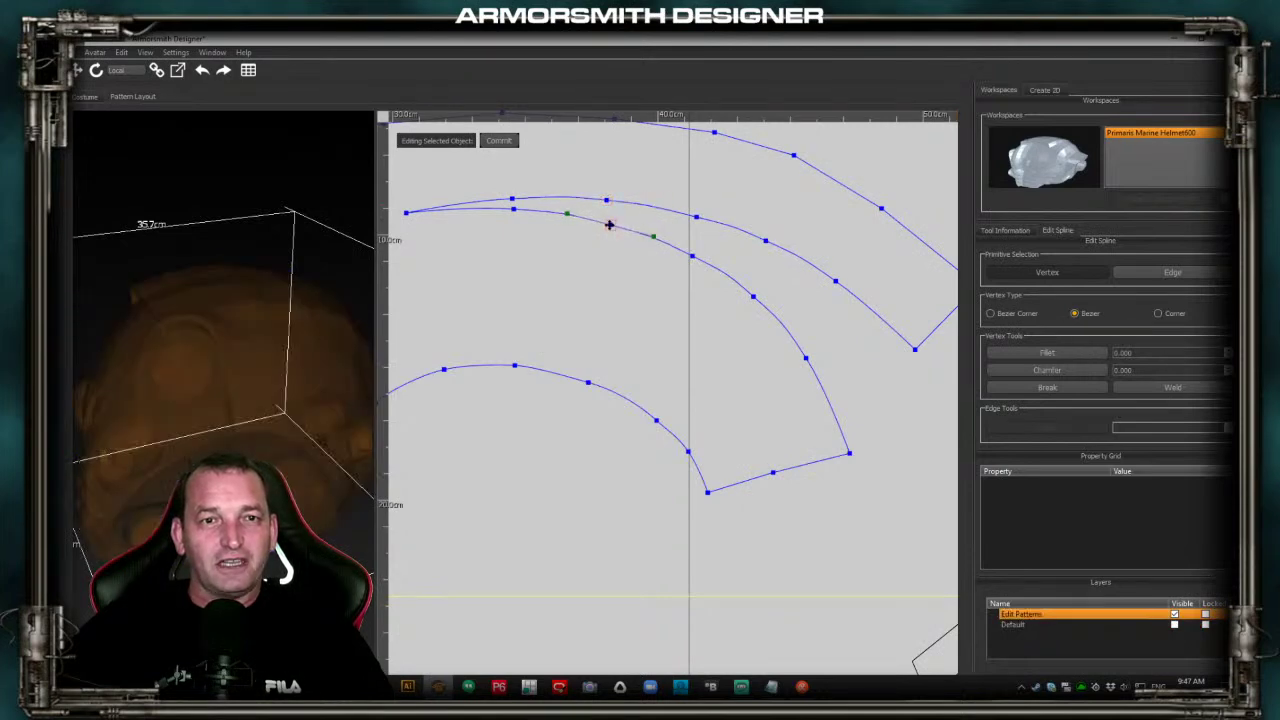
drag(571, 219, 581, 217)
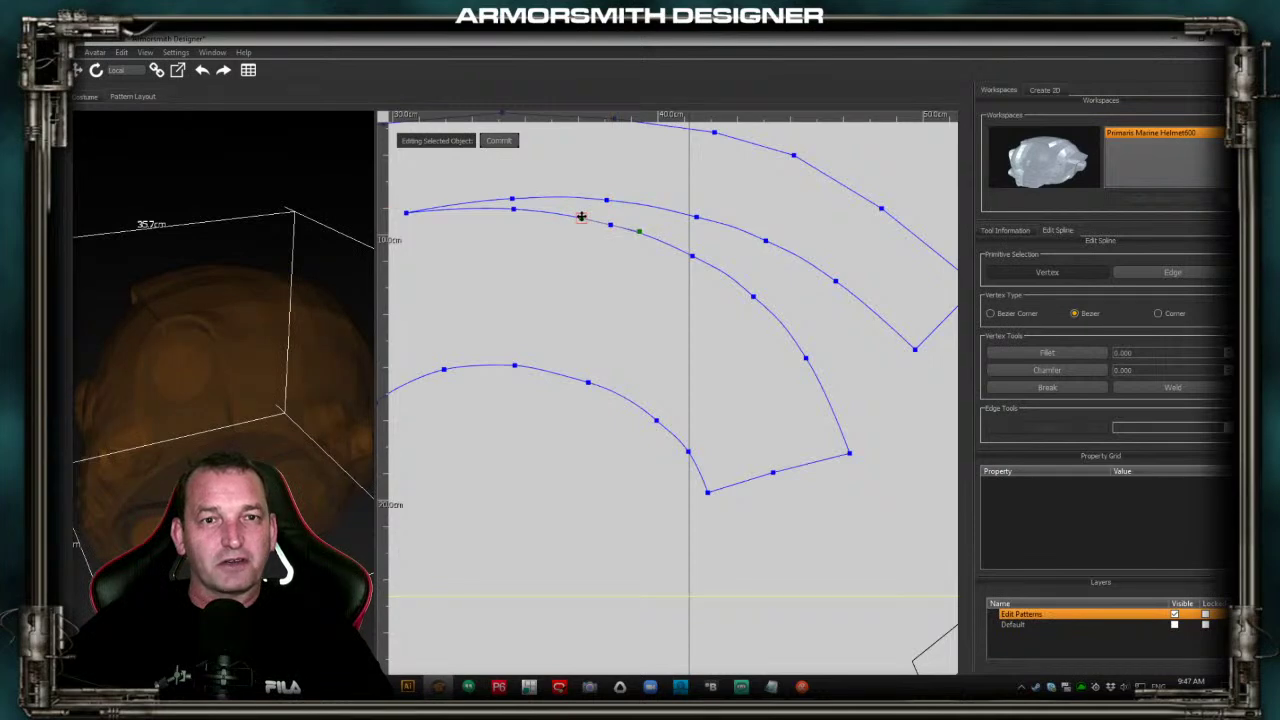
click(606, 199)
drag(651, 206, 634, 202)
click(610, 224)
Shorten the Bezier handles of the vertices midway along both slit edges and nudge the upper one into line with the curve
click(691, 256)
drag(713, 266, 711, 266)
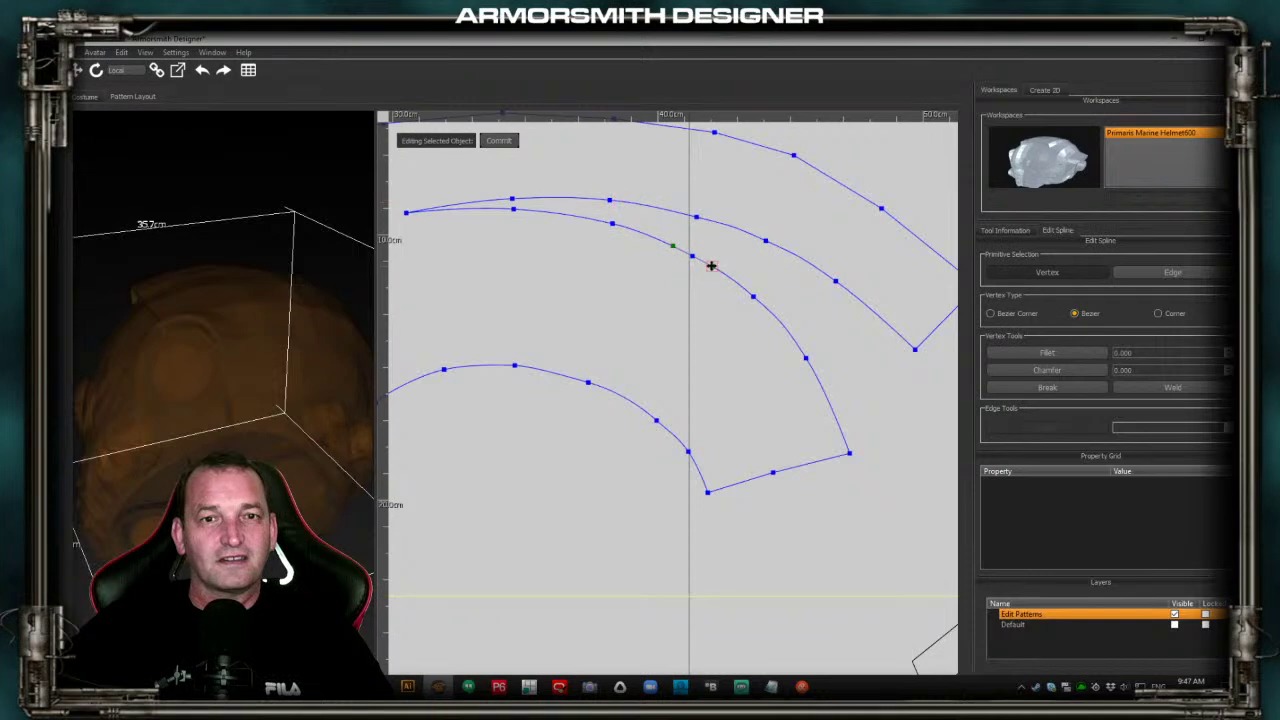
click(765, 241)
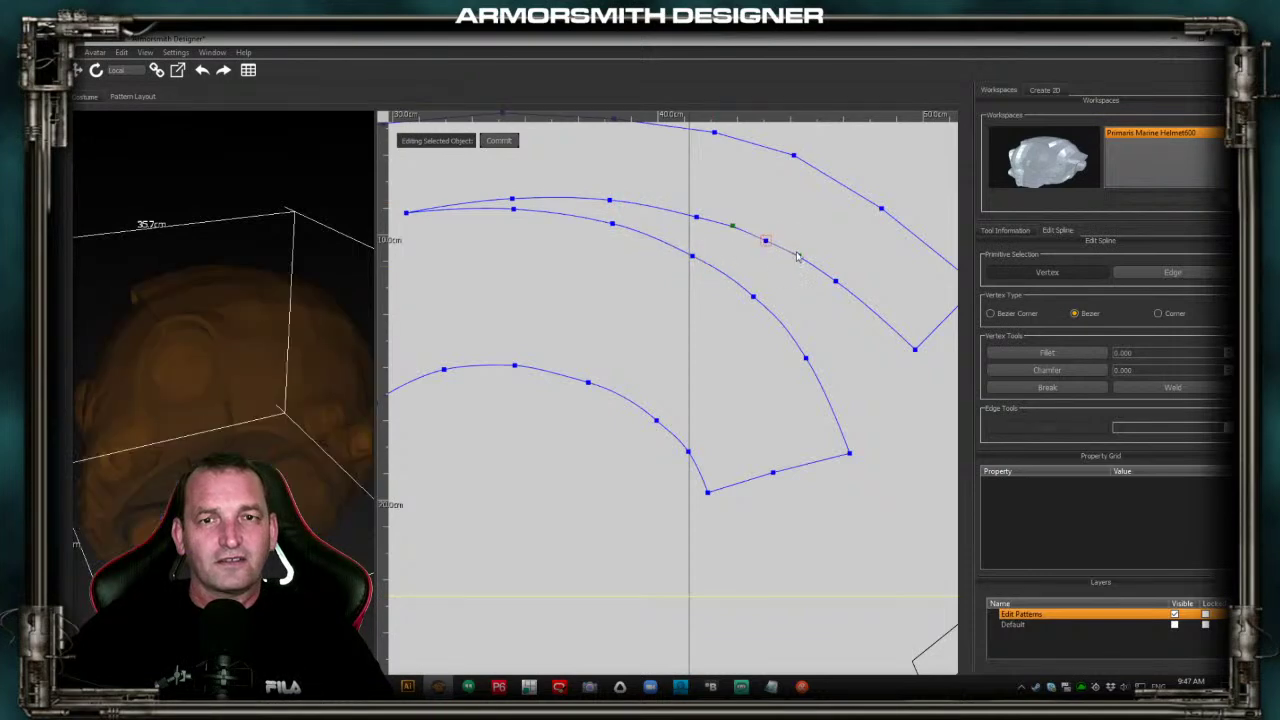
drag(799, 255, 768, 244)
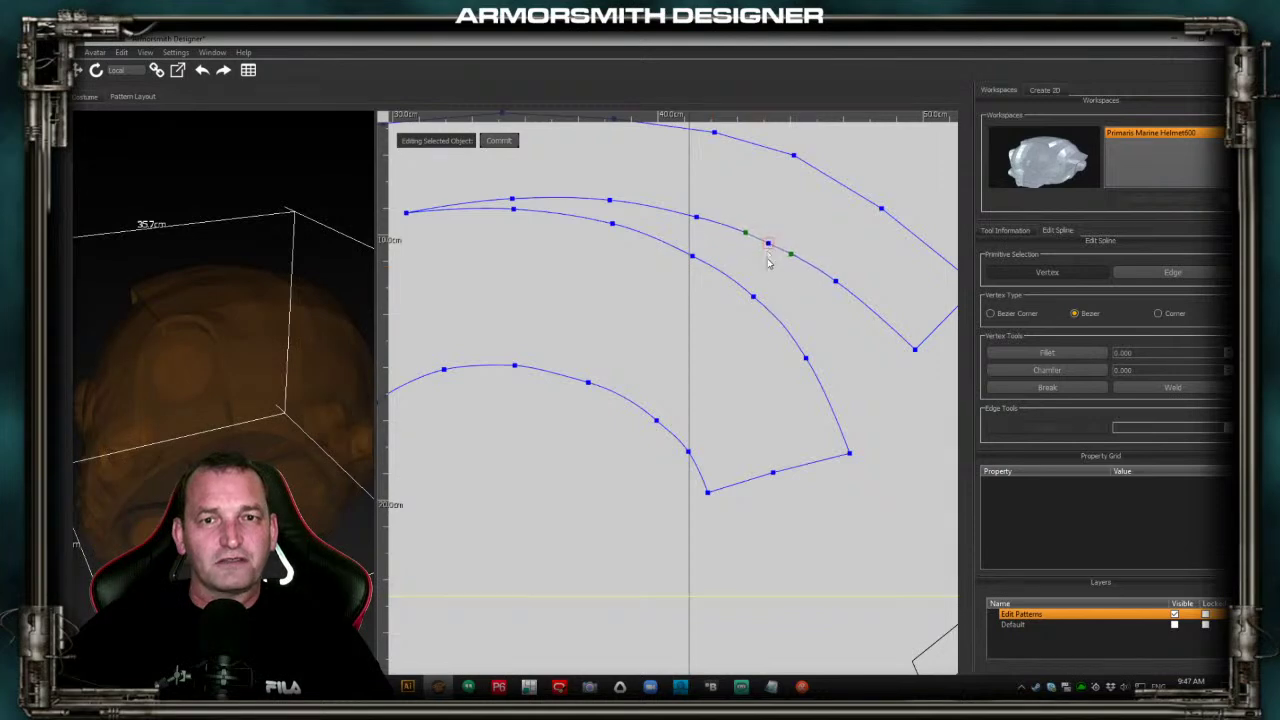
click(840, 356)
Convert the vertices along the upper prong's outer edge to Bezier, leaving its end corners unchanged
middle_drag(885, 387, 906, 534)
drag(503, 232, 590, 283)
click(1076, 314)
drag(706, 257, 758, 306)
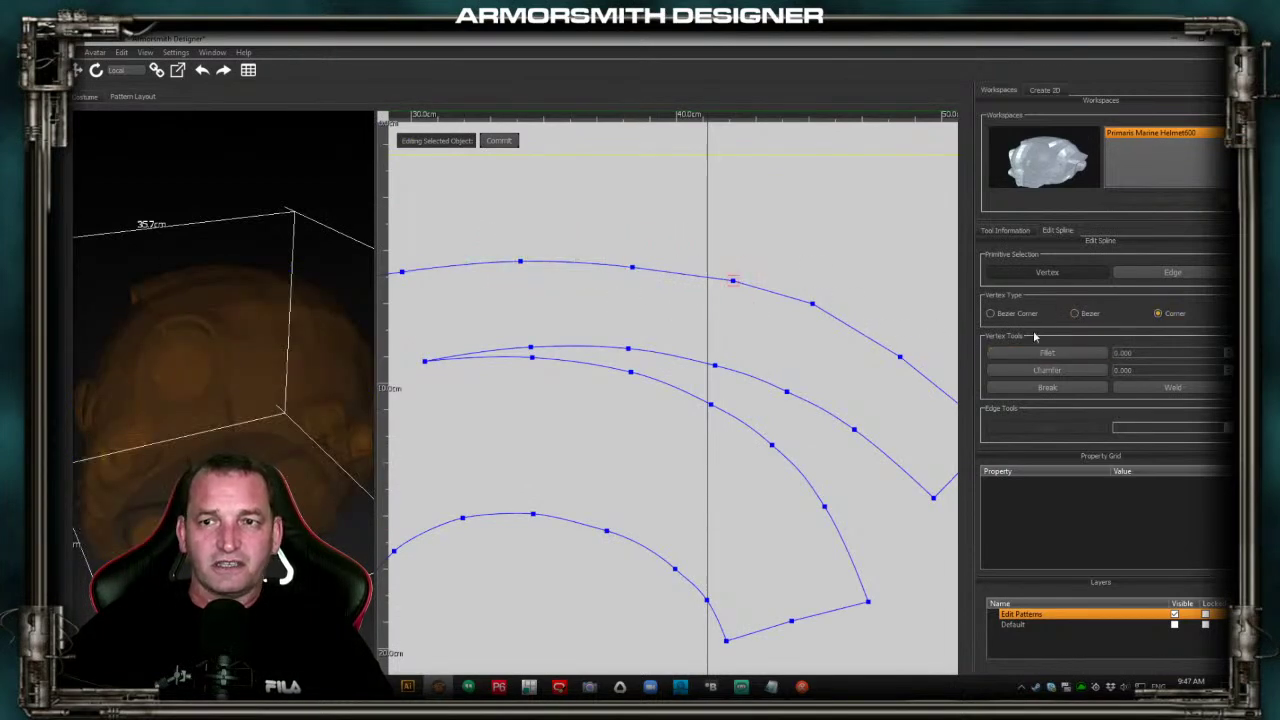
click(1074, 314)
middle_drag(853, 290, 711, 251)
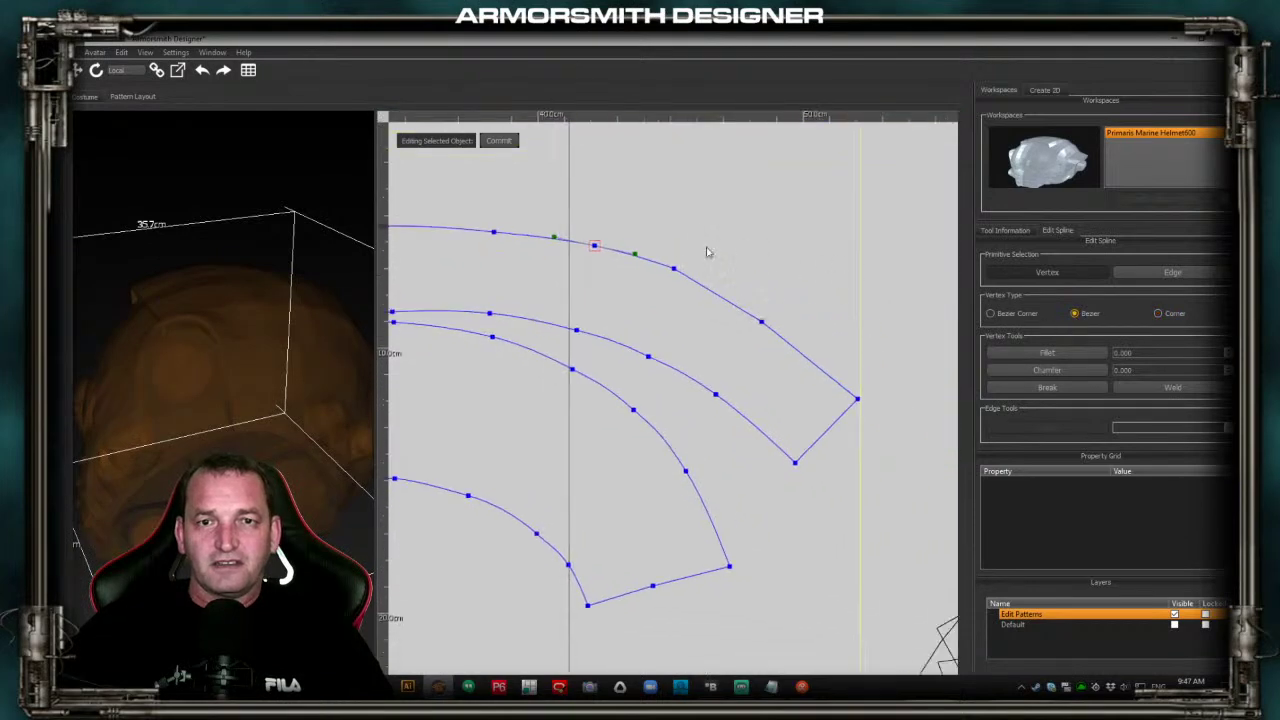
drag(667, 245, 796, 350)
click(1075, 314)
click(893, 298)
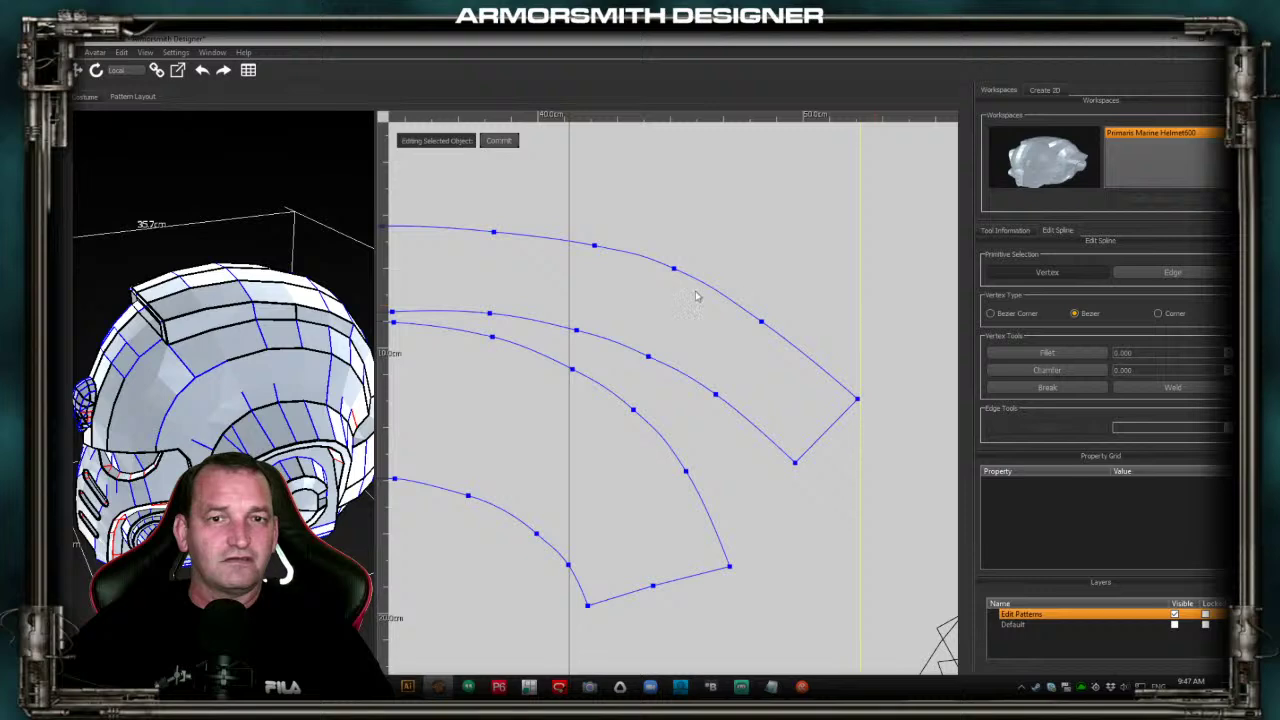
Adjust the Bezier handles on the upper prong's outer edge to smooth its bend
click(673, 268)
drag(707, 284, 702, 279)
click(595, 245)
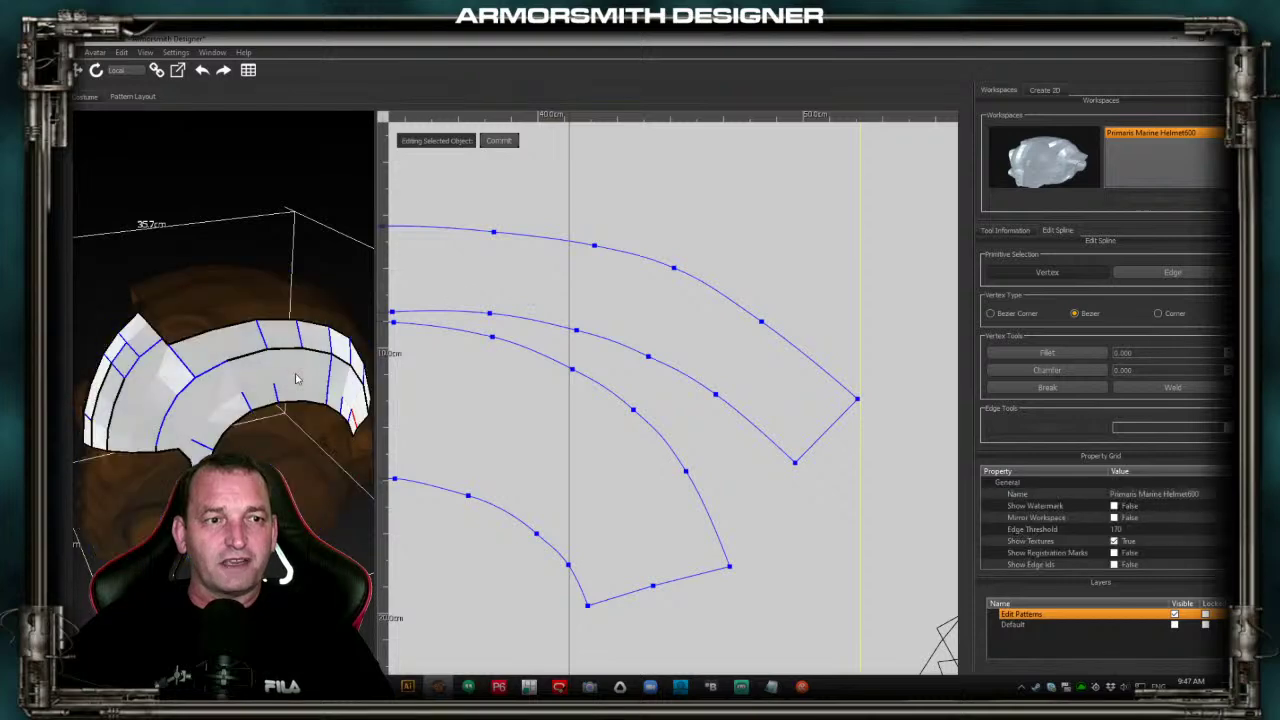
Show the Default layer again to compare the edited spline with the original pattern
click(1014, 625)
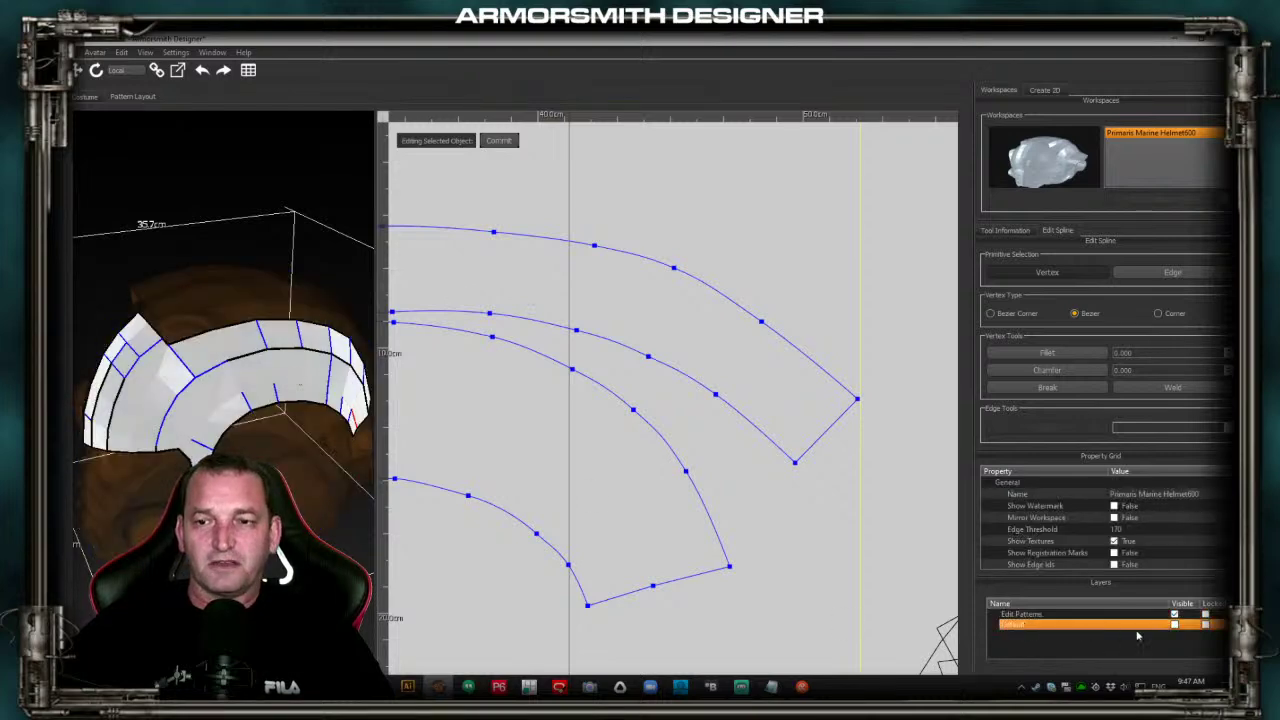
click(1175, 626)
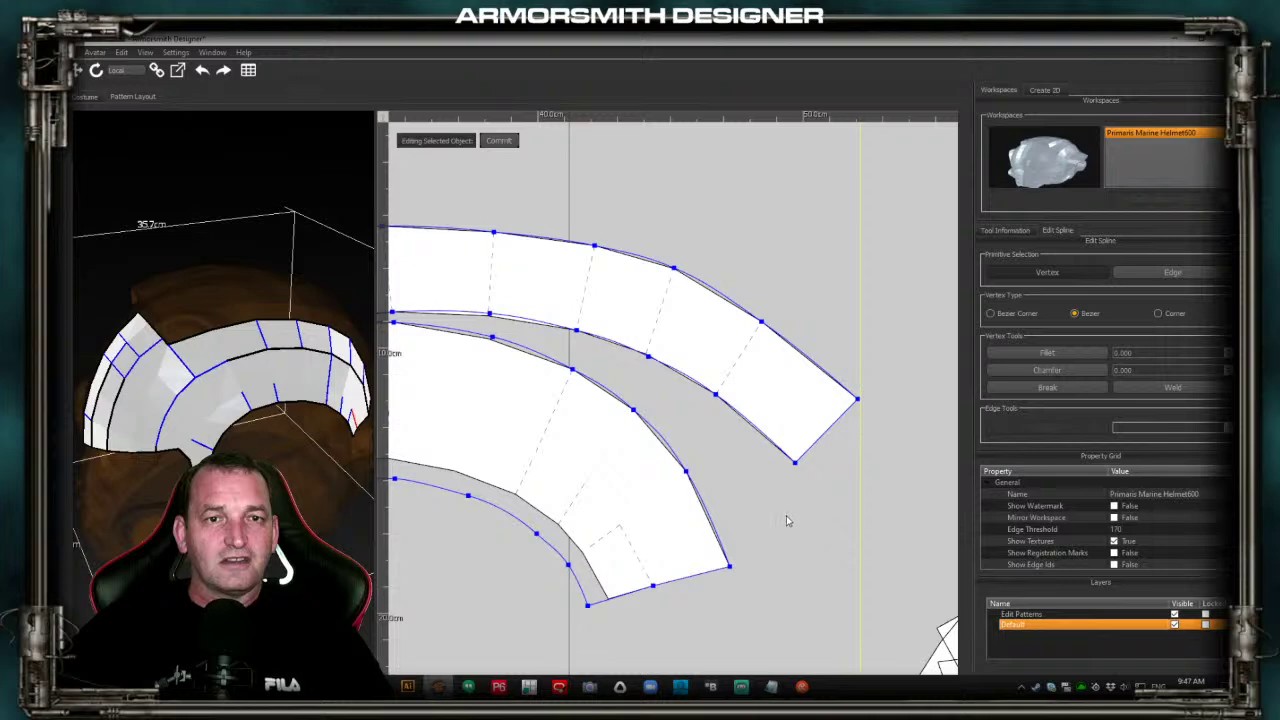
middle_drag(789, 521, 898, 549)
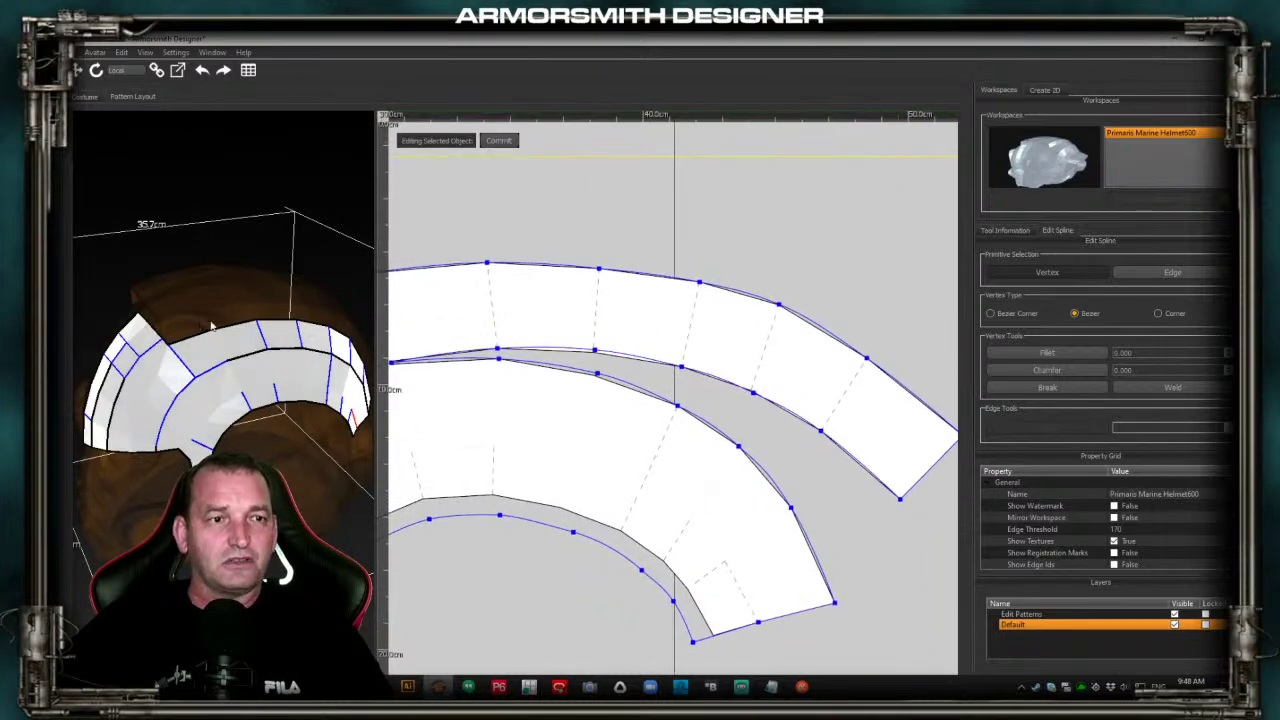
Extend the upper prong's end by moving both end corners outward, leaving an even margin beyond the original pattern
middle_drag(872, 310, 677, 294)
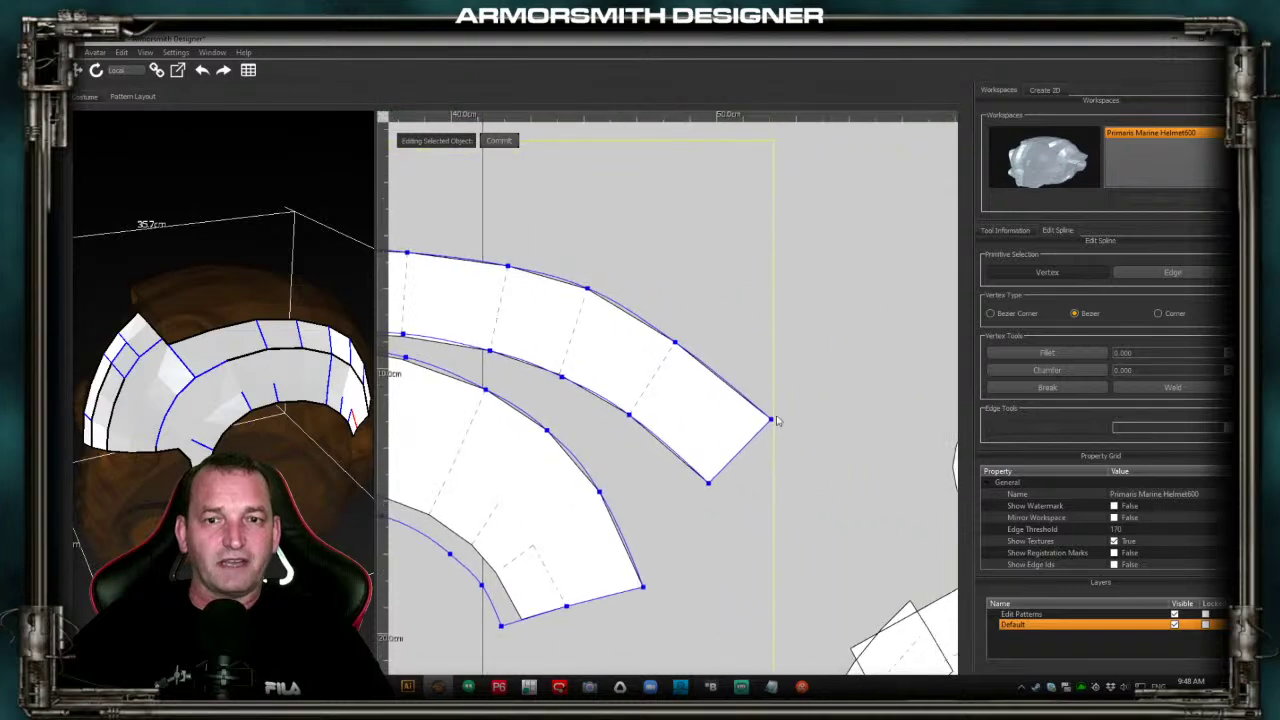
drag(772, 418, 788, 402)
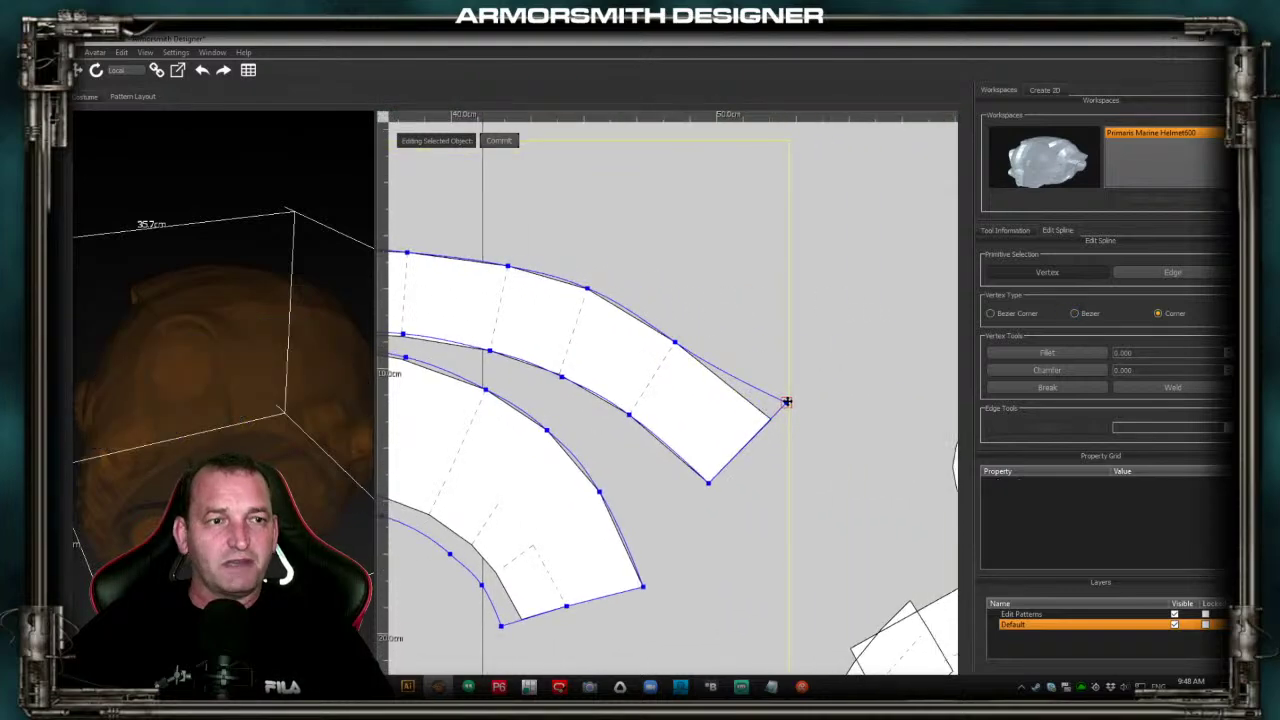
click(356, 450)
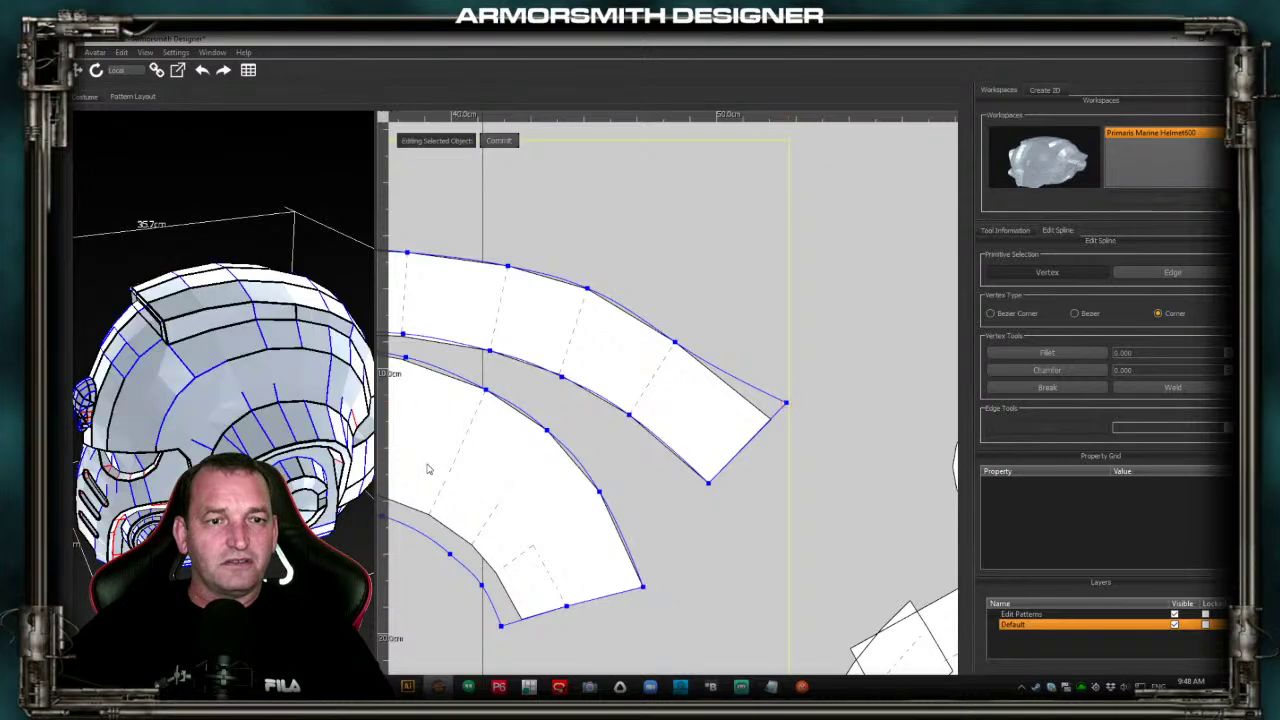
click(295, 396)
drag(294, 384, 256, 412)
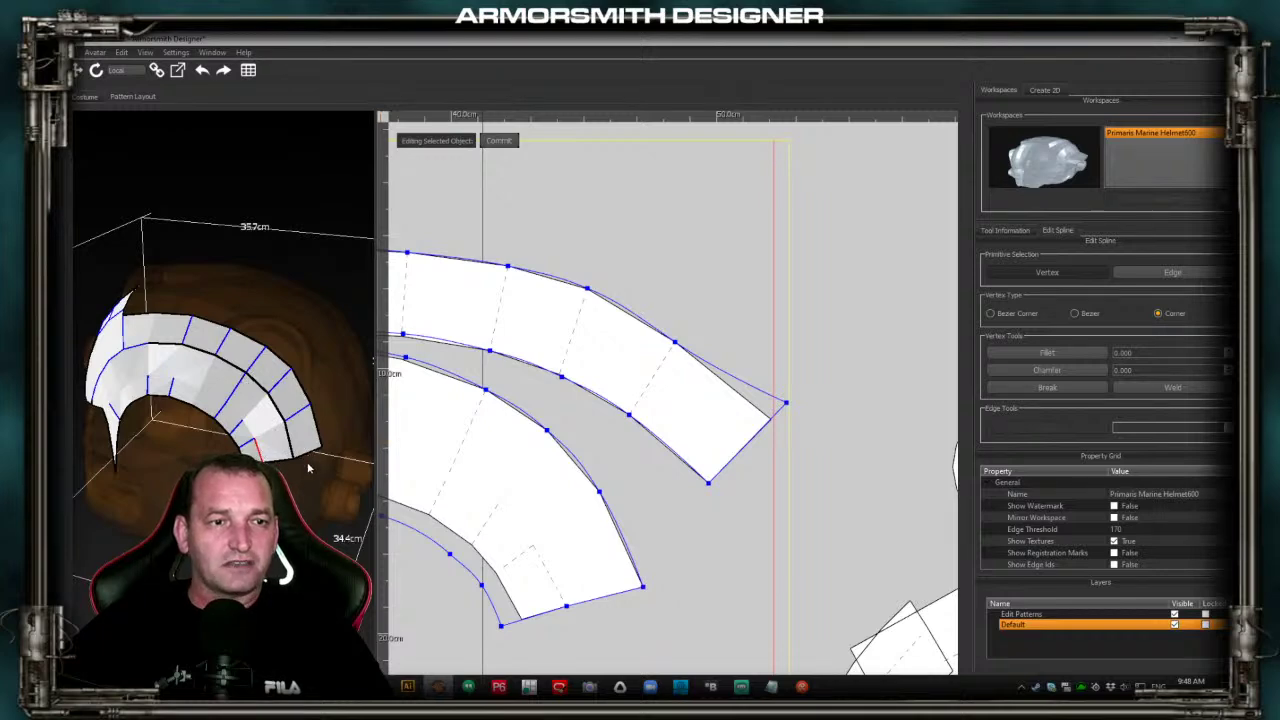
click(708, 484)
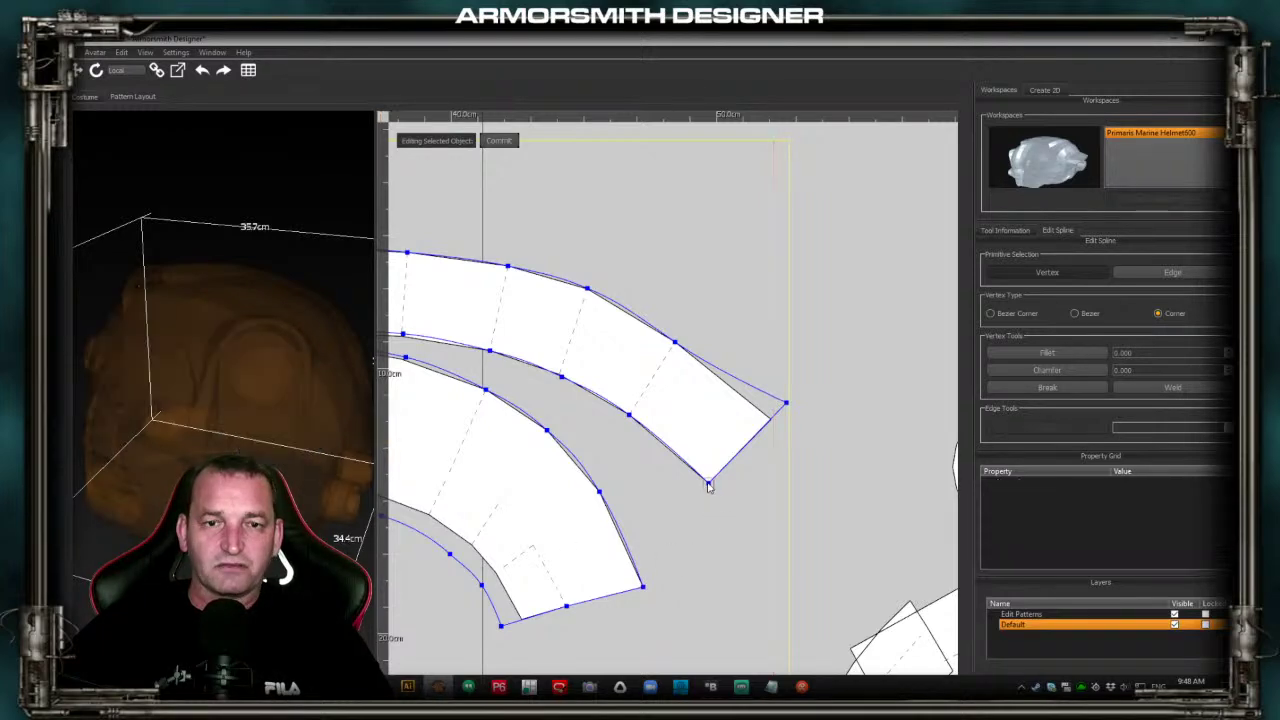
drag(707, 482, 728, 501)
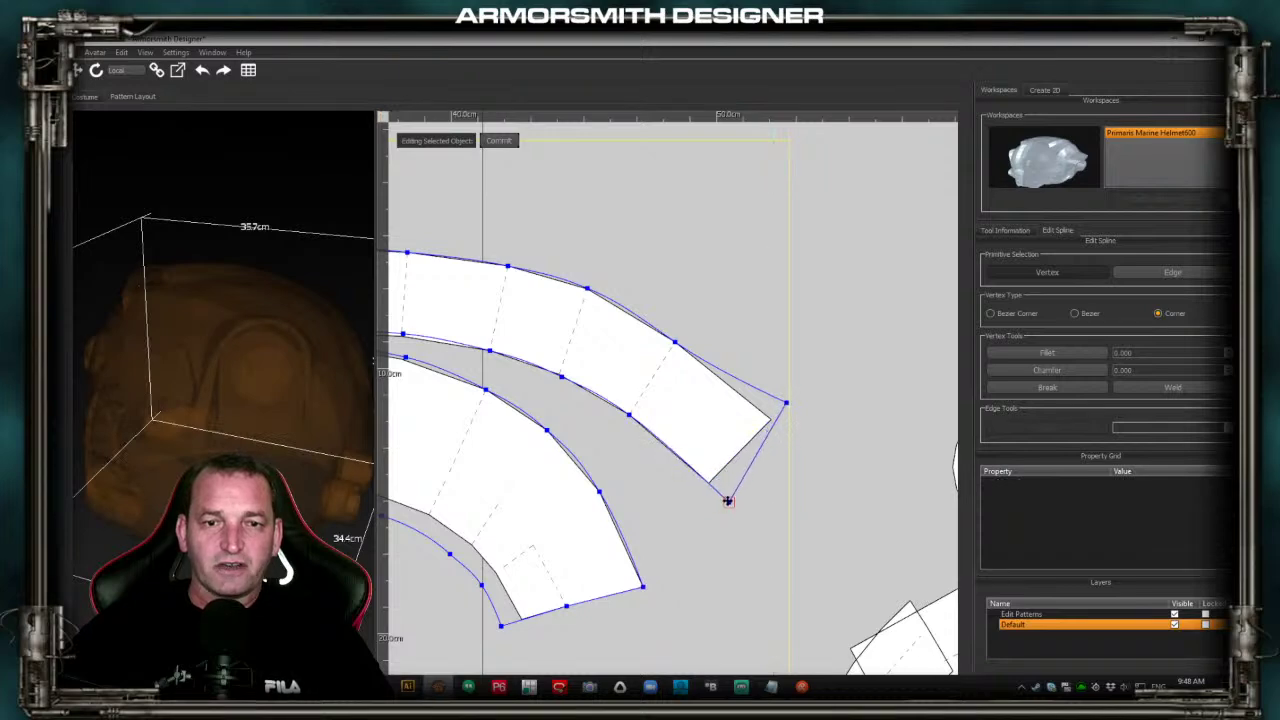
drag(787, 401, 806, 418)
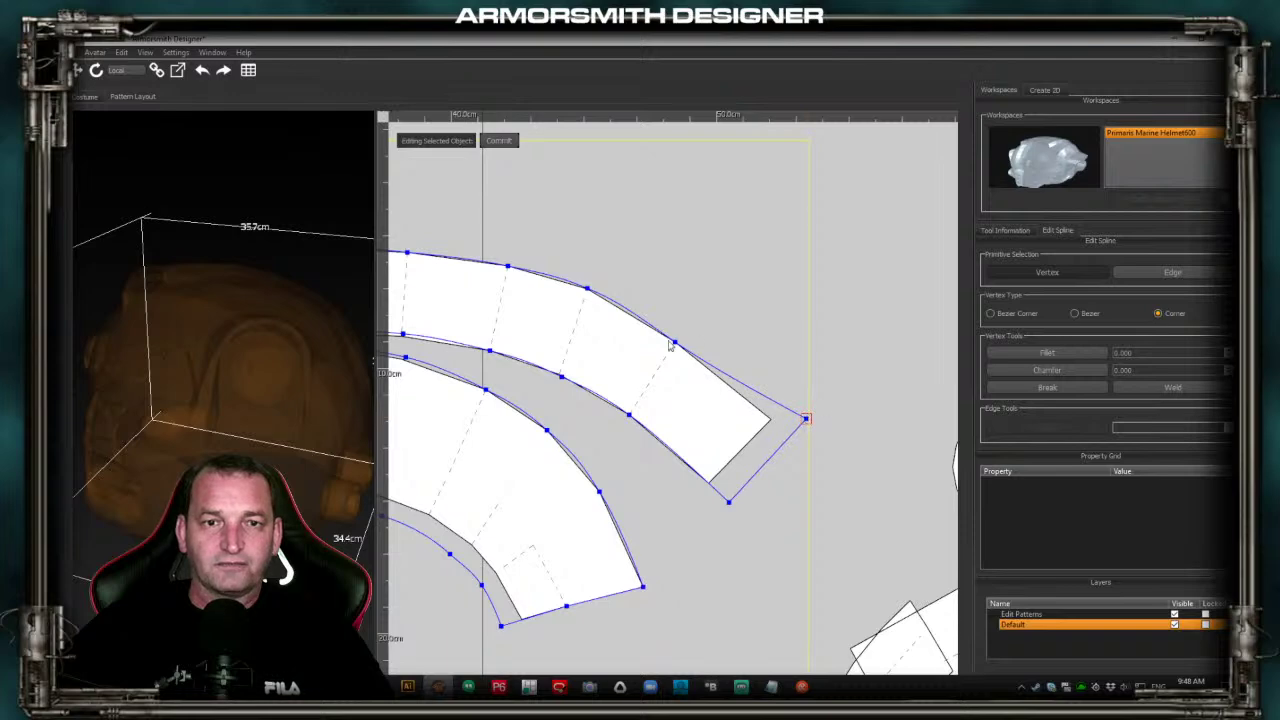
Move the upper prong's outer-edge vertices outward one by one, continuing the even margin along the whole curve
drag(674, 340, 688, 324)
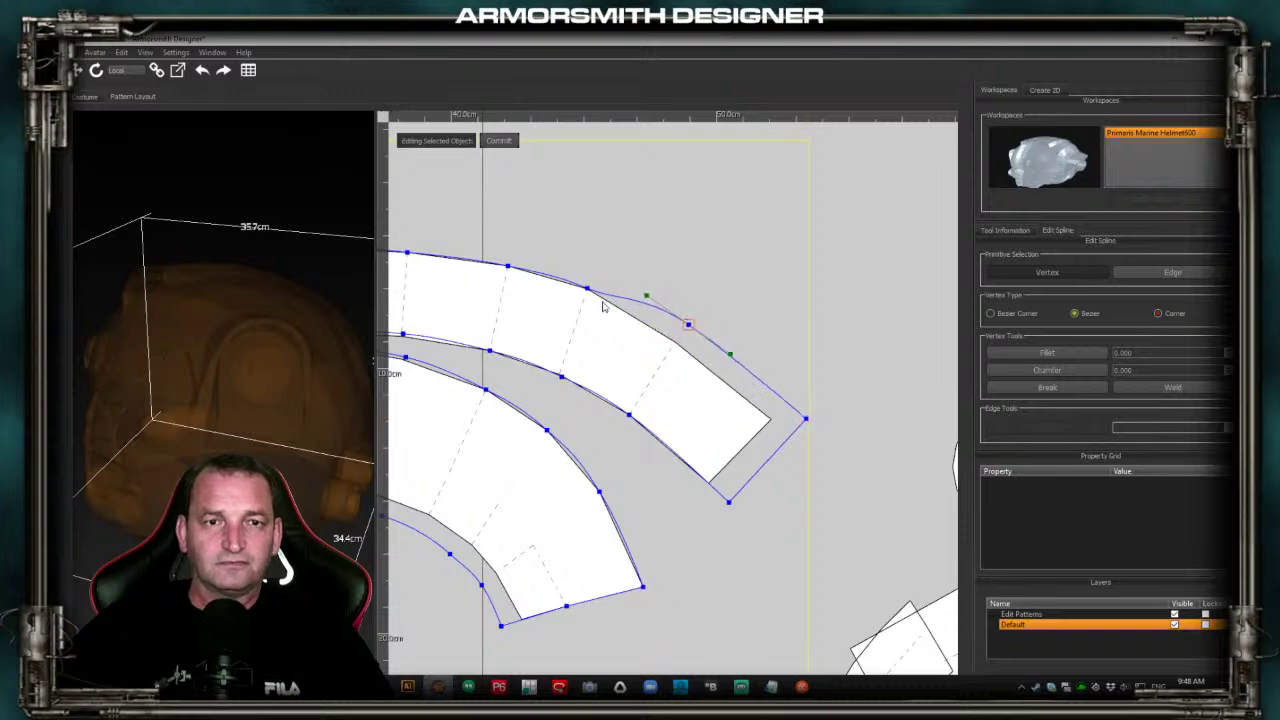
drag(588, 287, 592, 269)
drag(511, 263, 512, 244)
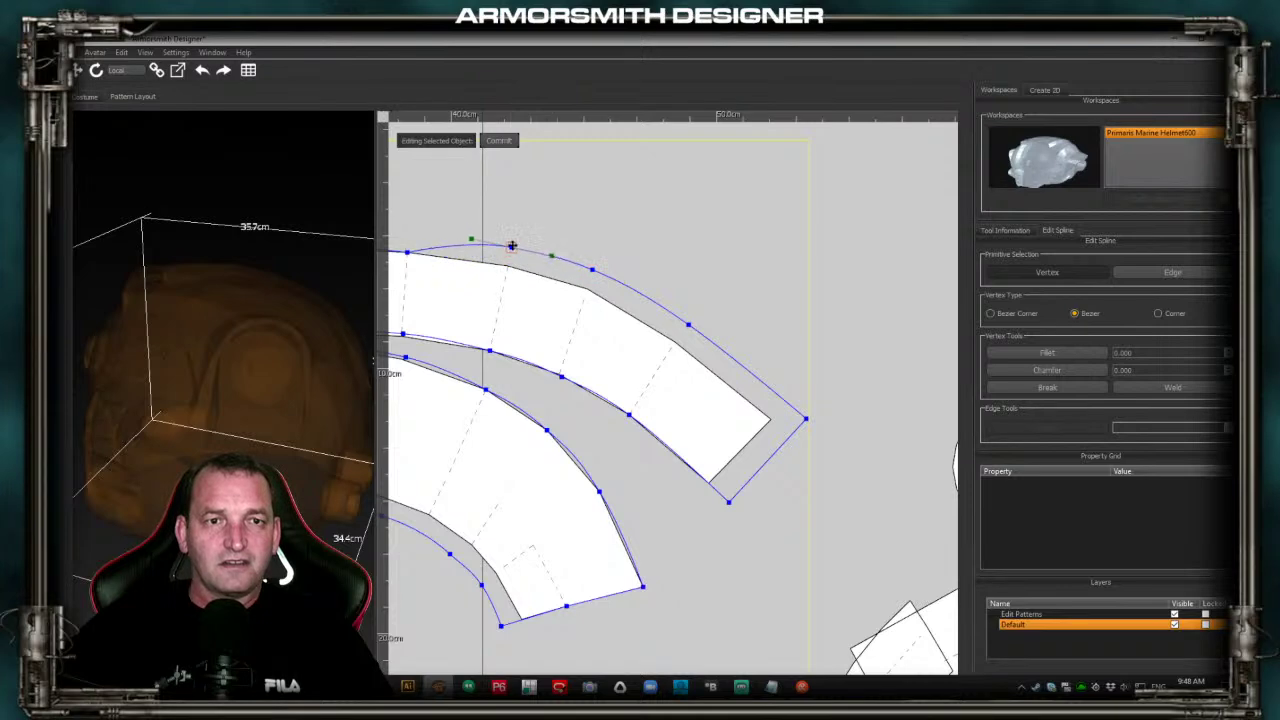
middle_drag(463, 219, 748, 319)
drag(693, 351, 698, 331)
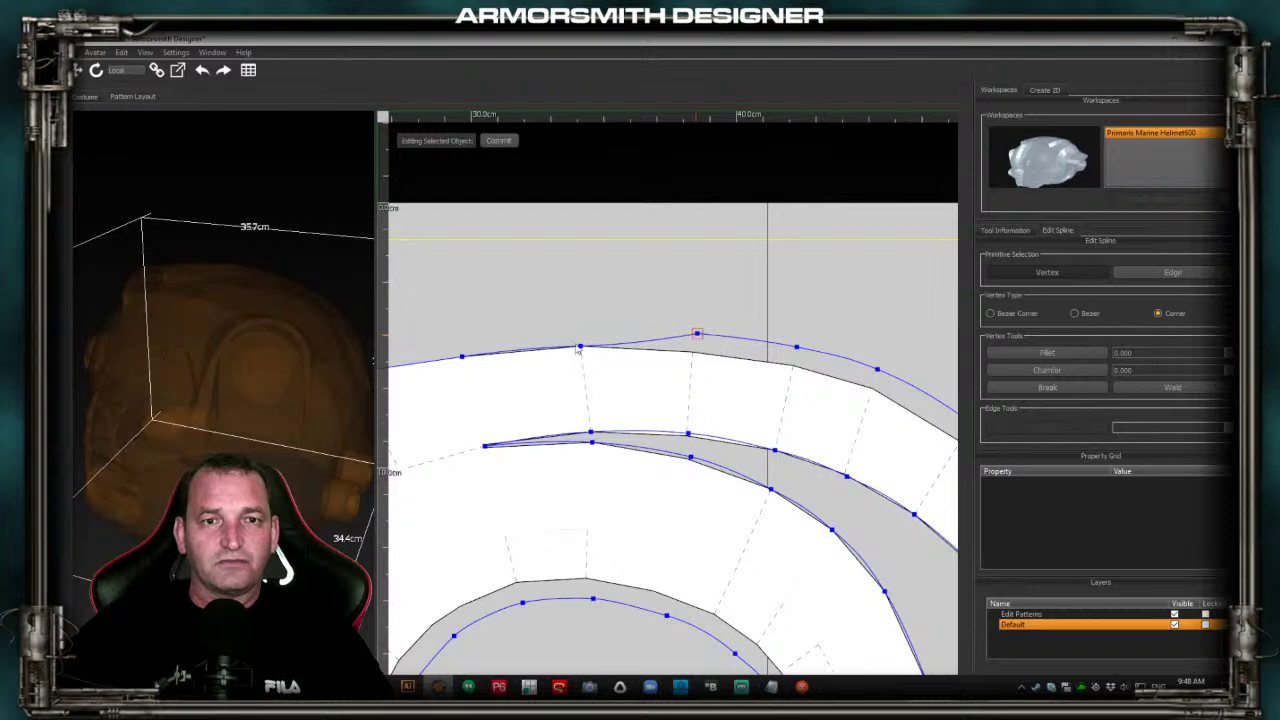
drag(582, 346, 583, 329)
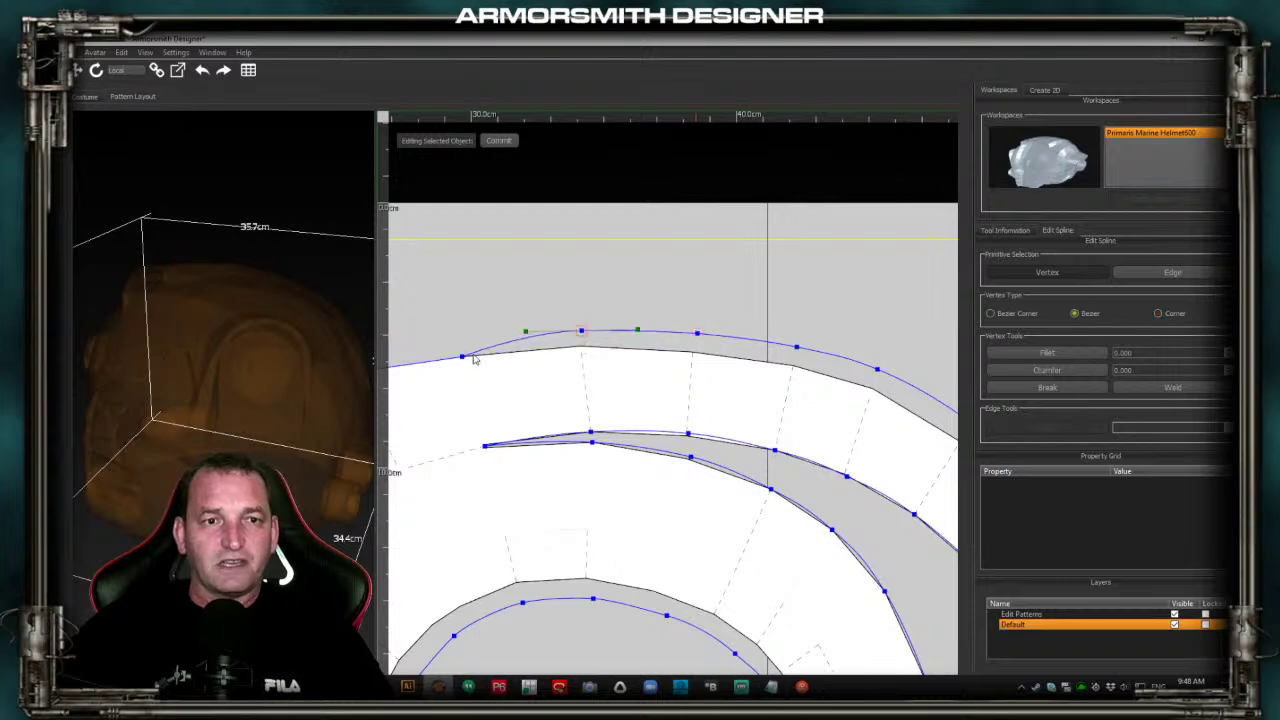
drag(461, 356, 465, 338)
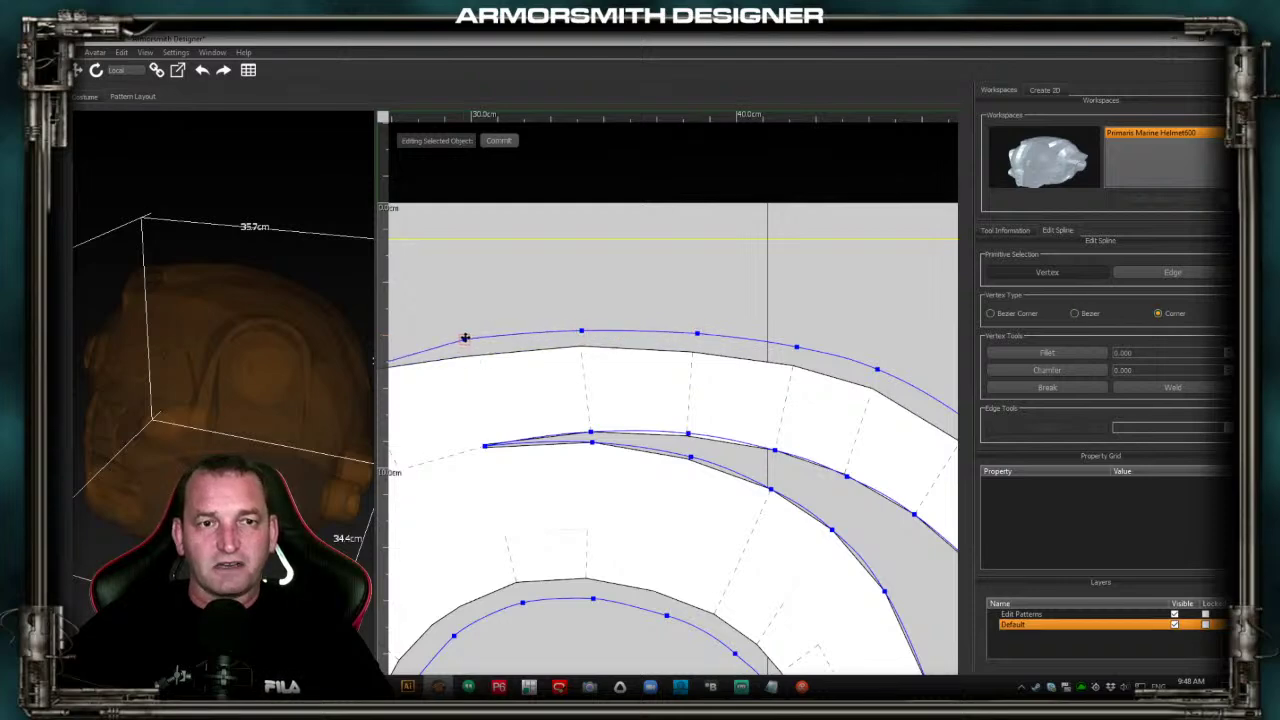
Move the vertex at the outer edge's inner corner onto its neighbour and delete the extra vertex midway along the adjoining straight edge
middle_drag(448, 313, 634, 297)
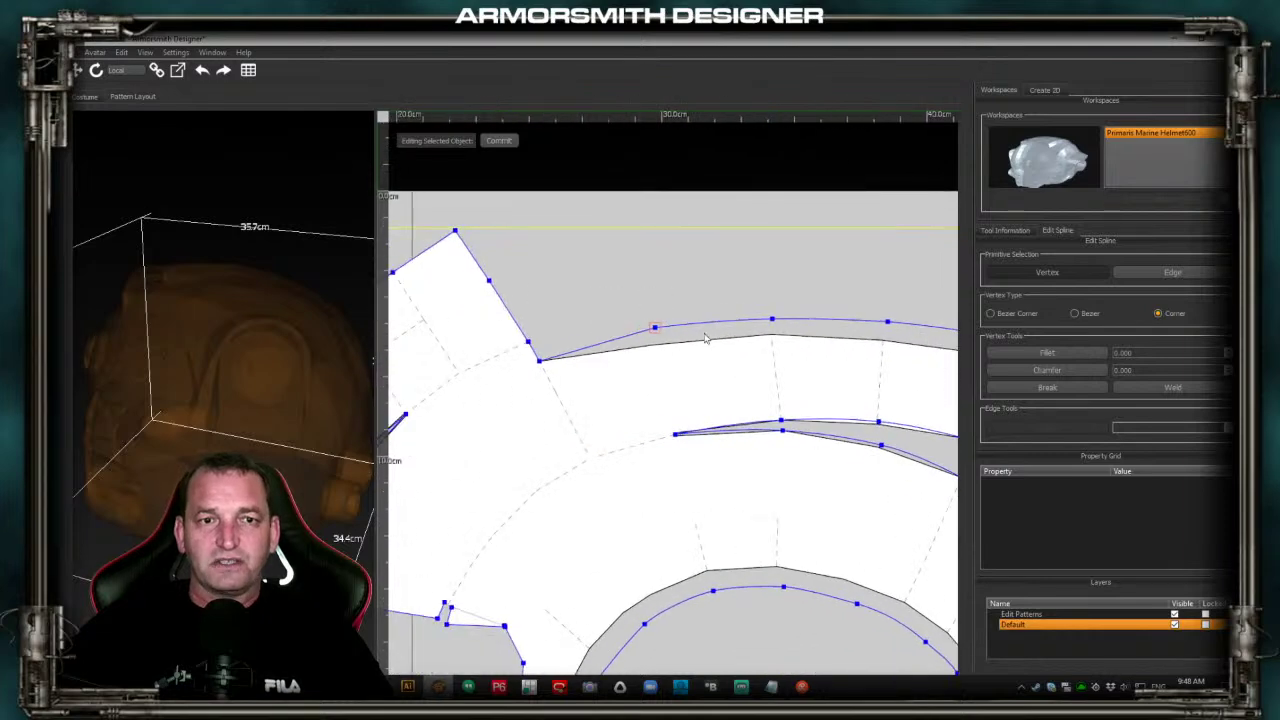
drag(539, 360, 535, 353)
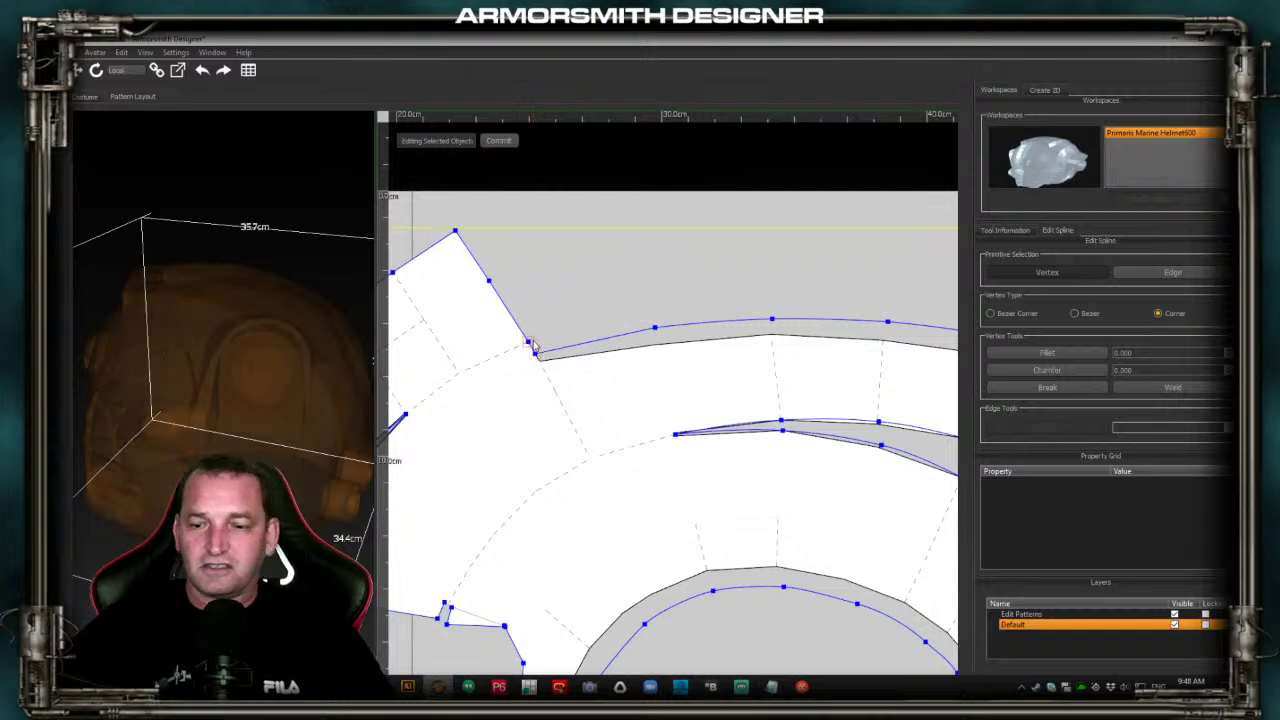
drag(535, 350, 530, 342)
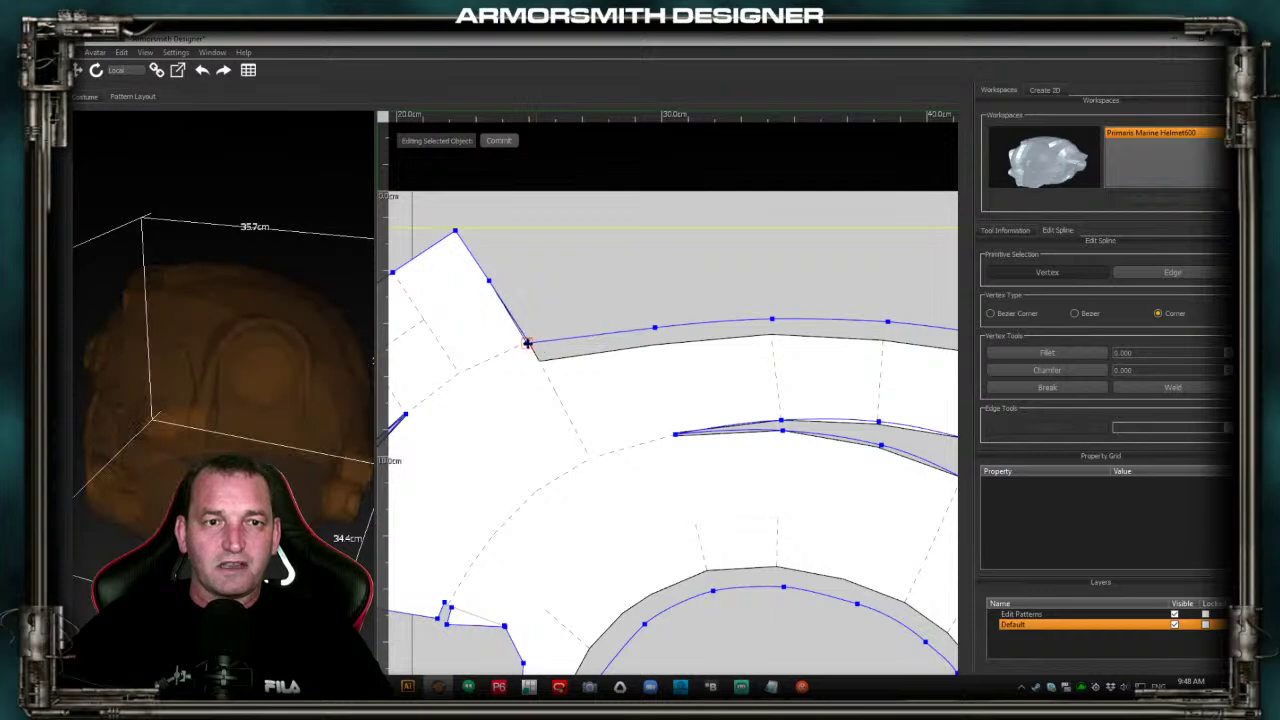
click(489, 280)
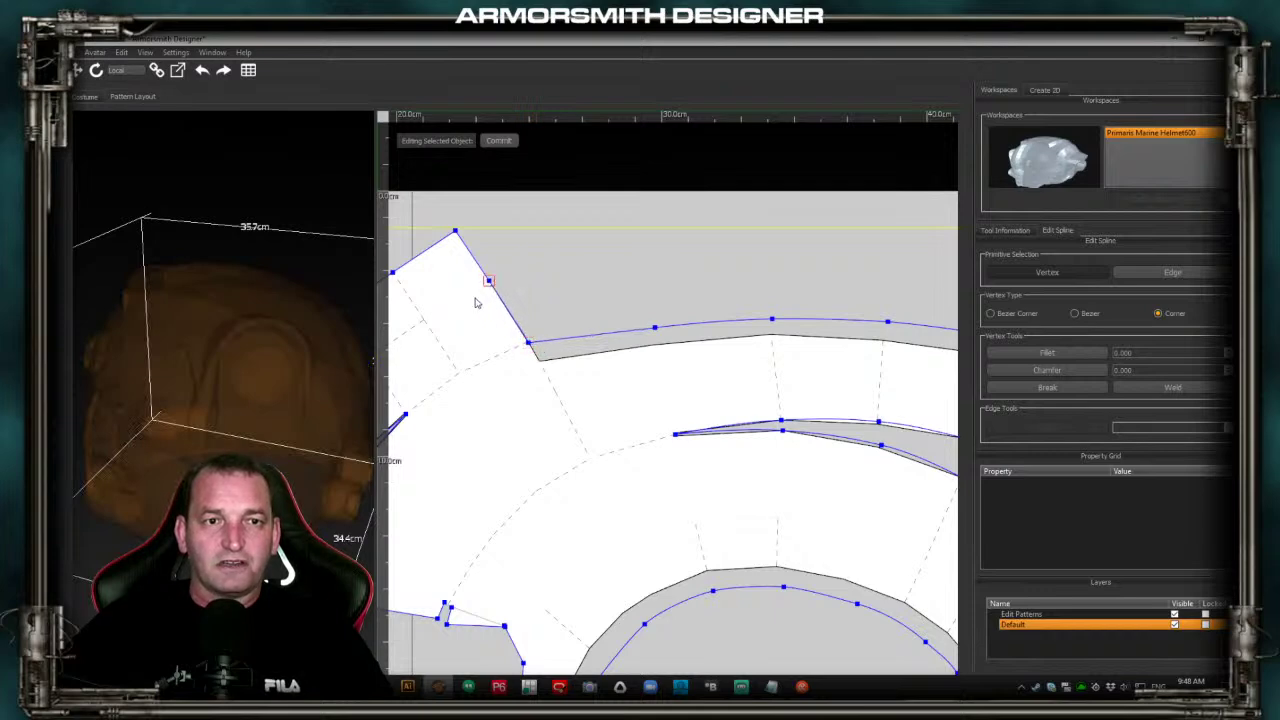
key(Delete)
Convert the midway vertices along both narrow slits and the upper strip's outer edge at the piece's left end to Bezier
middle_drag(573, 282, 827, 321)
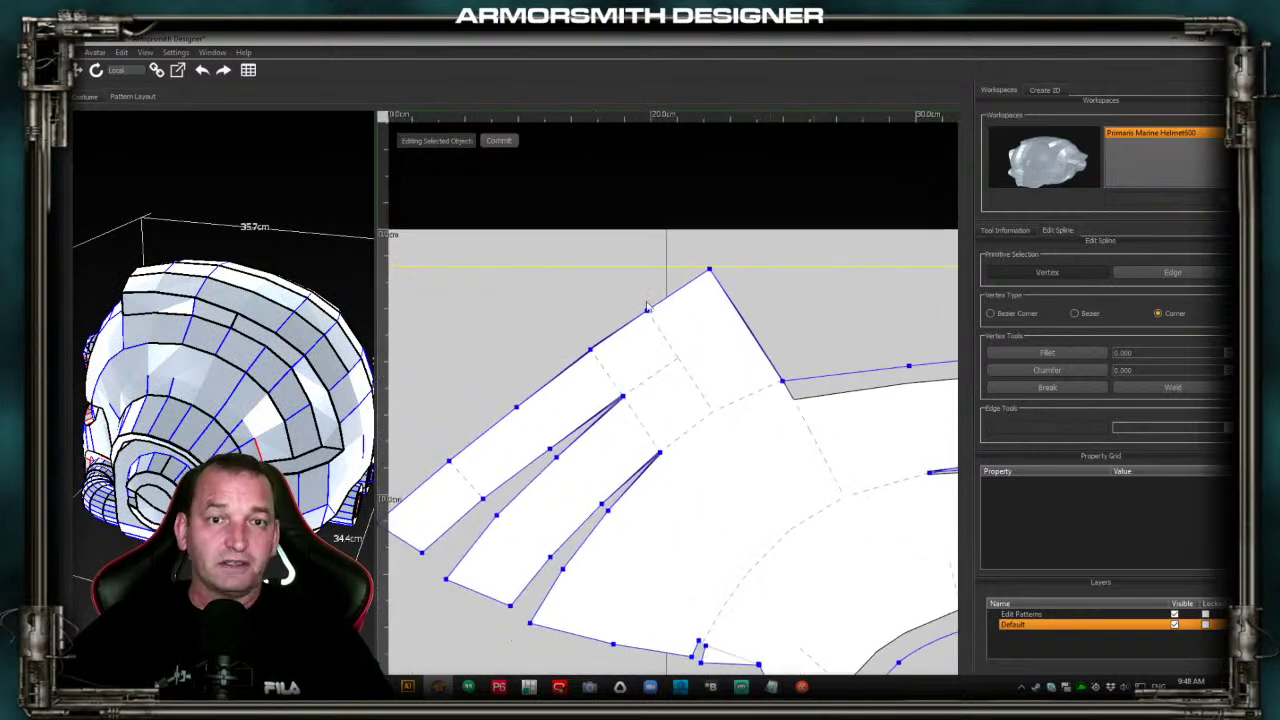
mouse_move(419, 390)
mouse_down()
mouse_move(613, 586)
mouse_move(560, 500)
mouse_move(563, 528)
mouse_up()
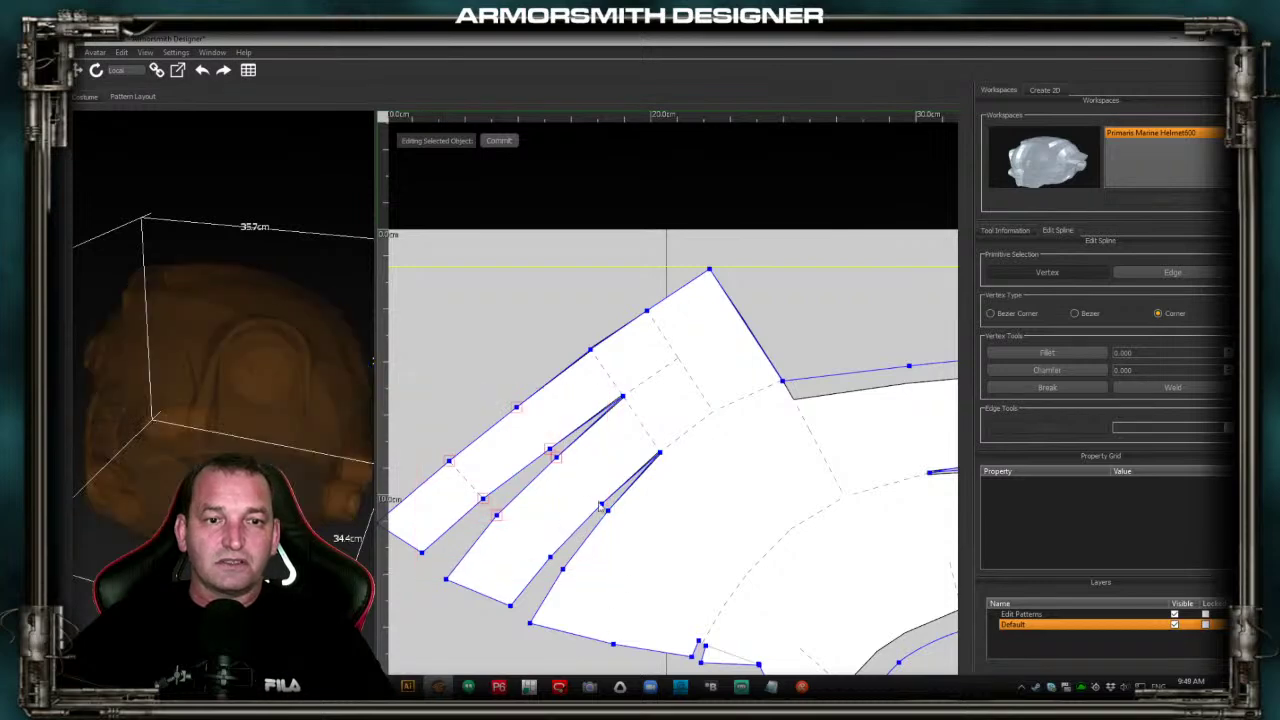
click(1075, 314)
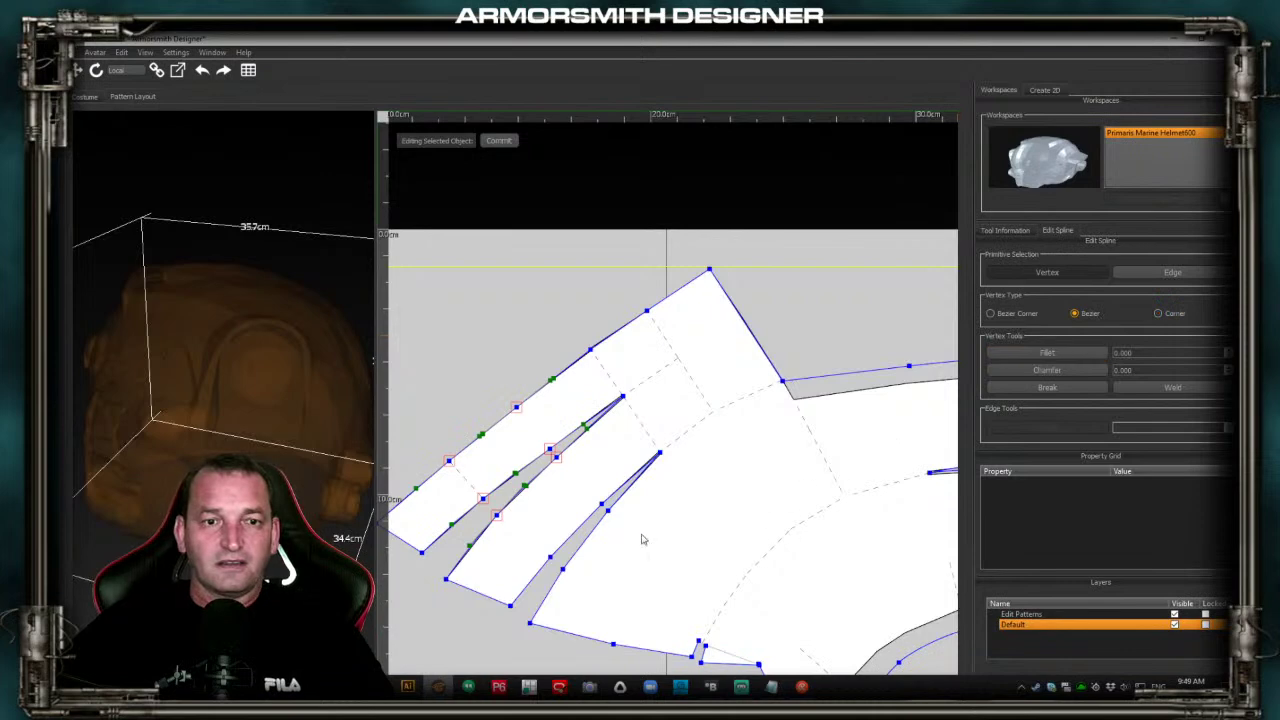
drag(628, 583, 557, 497)
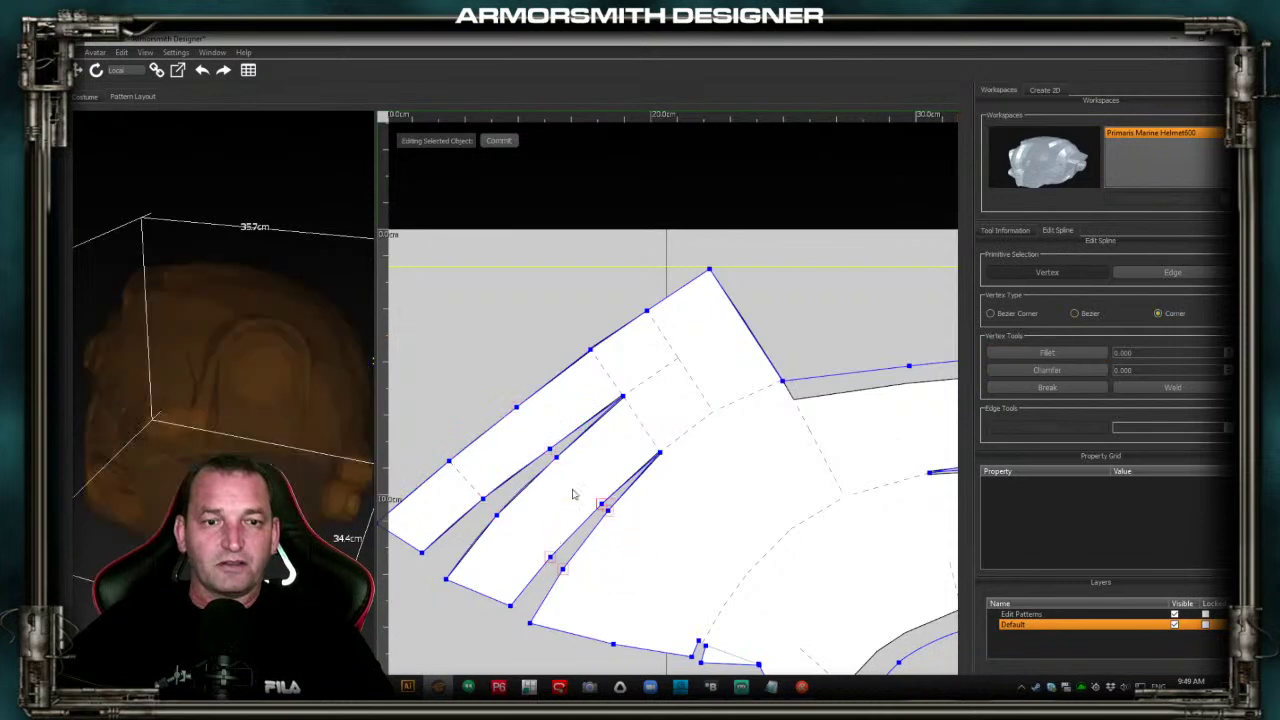
click(1080, 314)
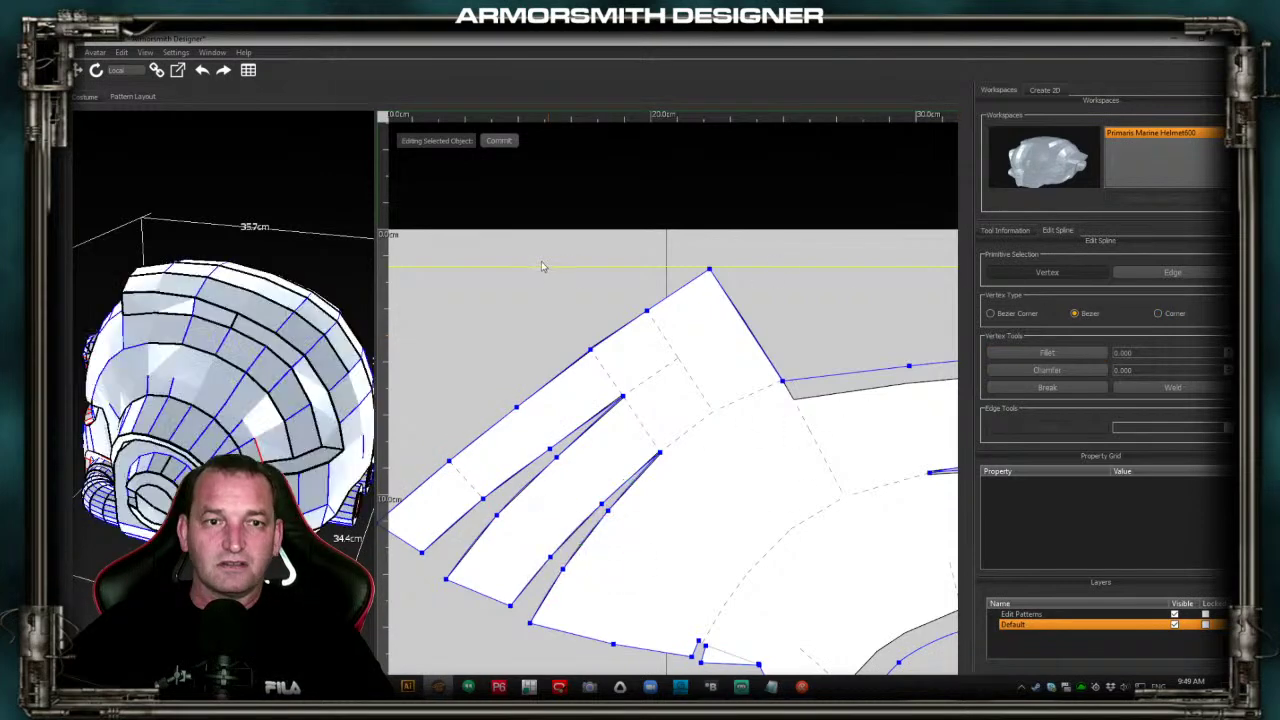
Compare the left strip's outer edge closely with the original pattern, hiding and showing the Default layer
drag(569, 332, 605, 362)
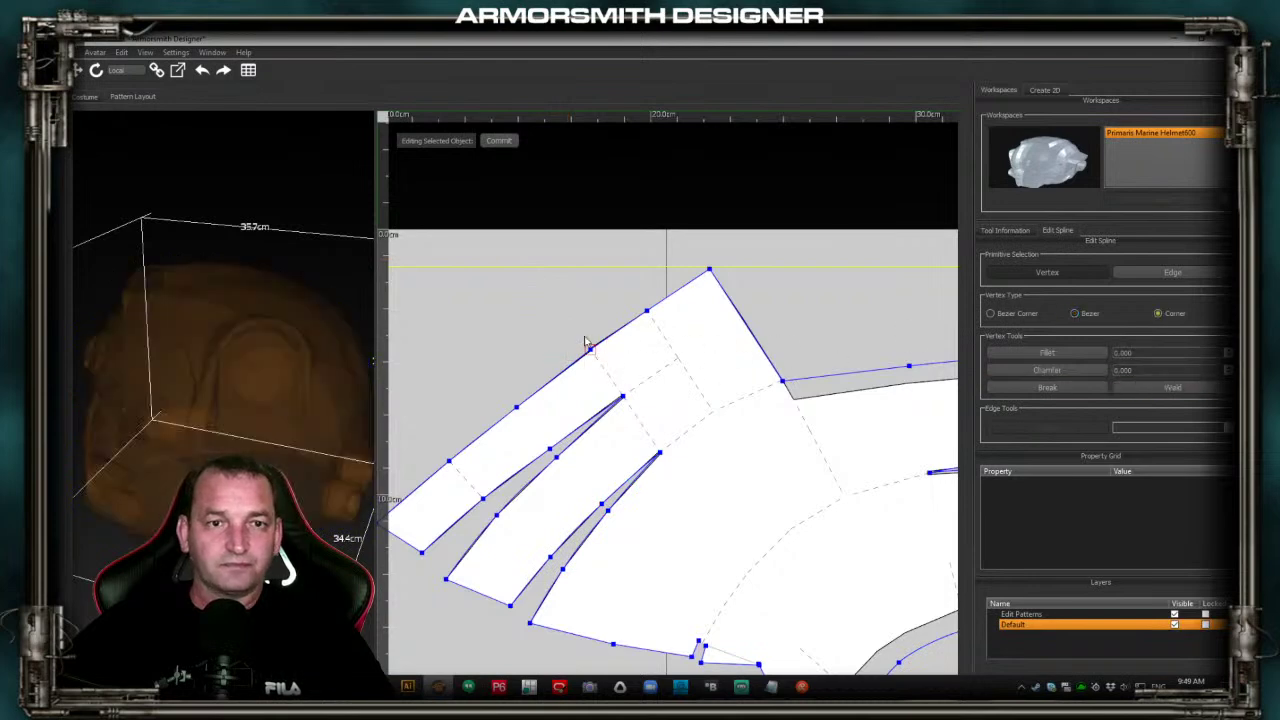
scroll(584, 355, up, 3)
scroll(472, 297, up, 4)
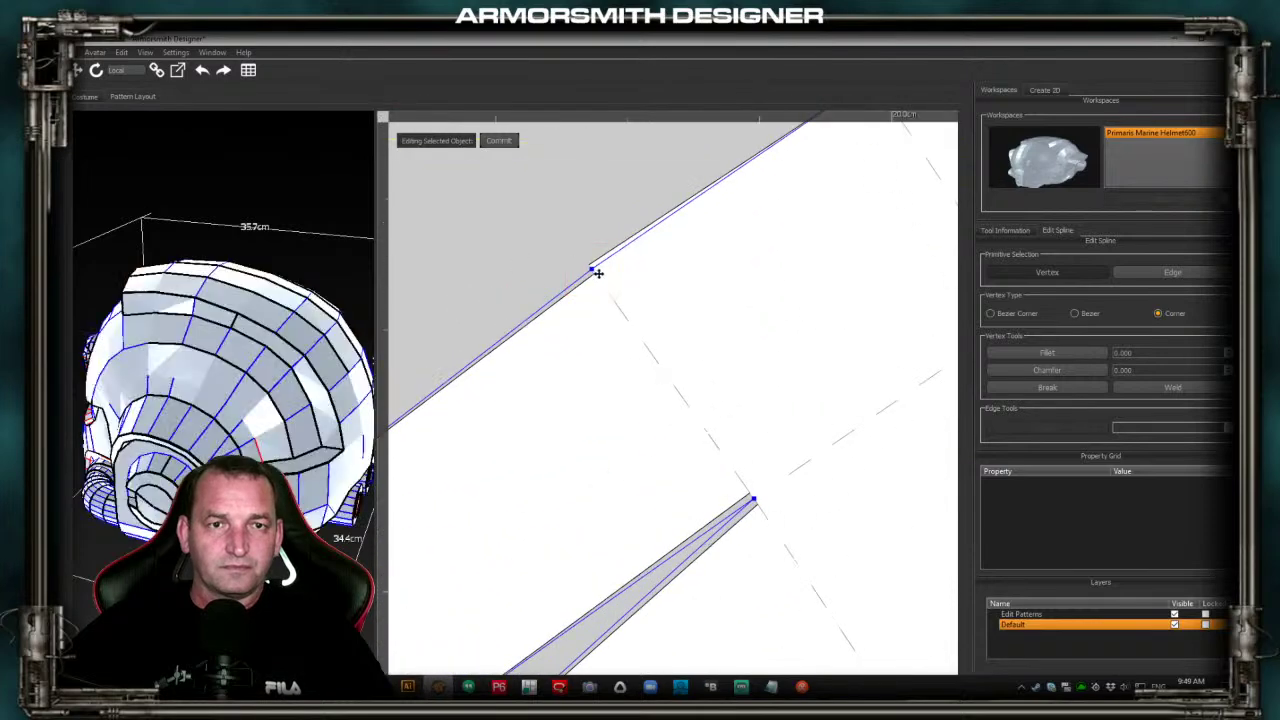
scroll(534, 250, down, 3)
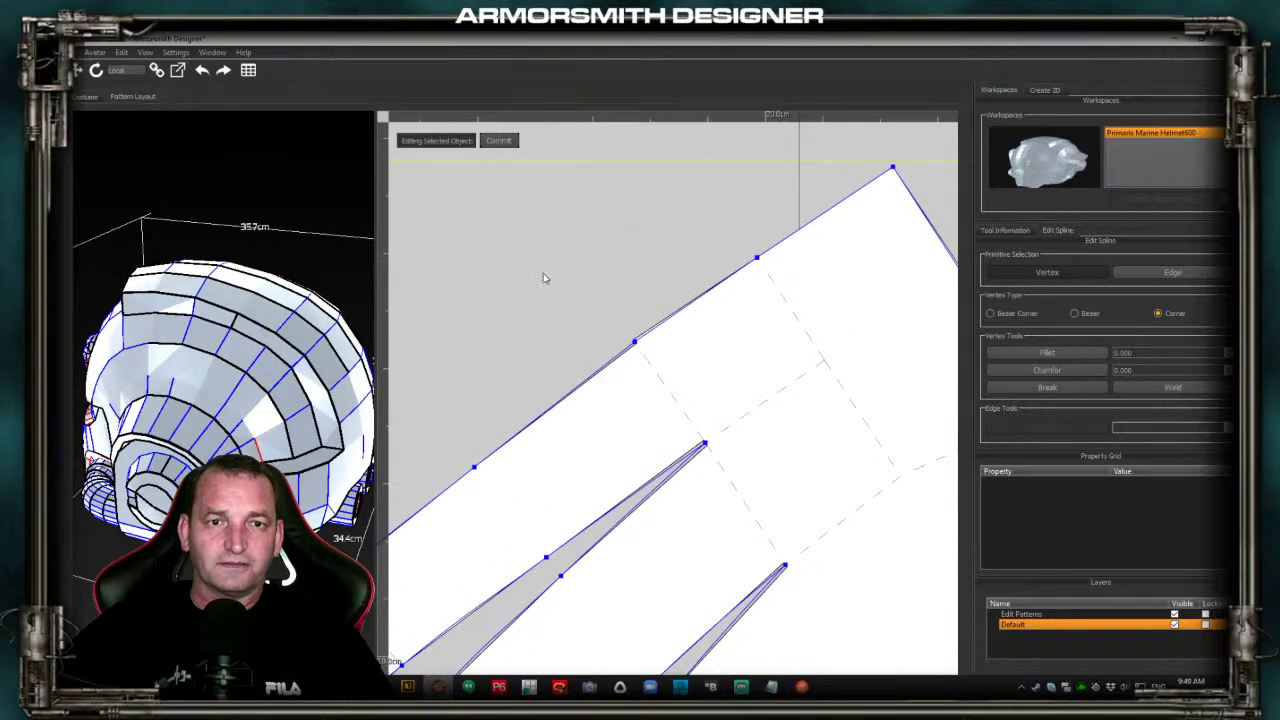
click(1175, 625)
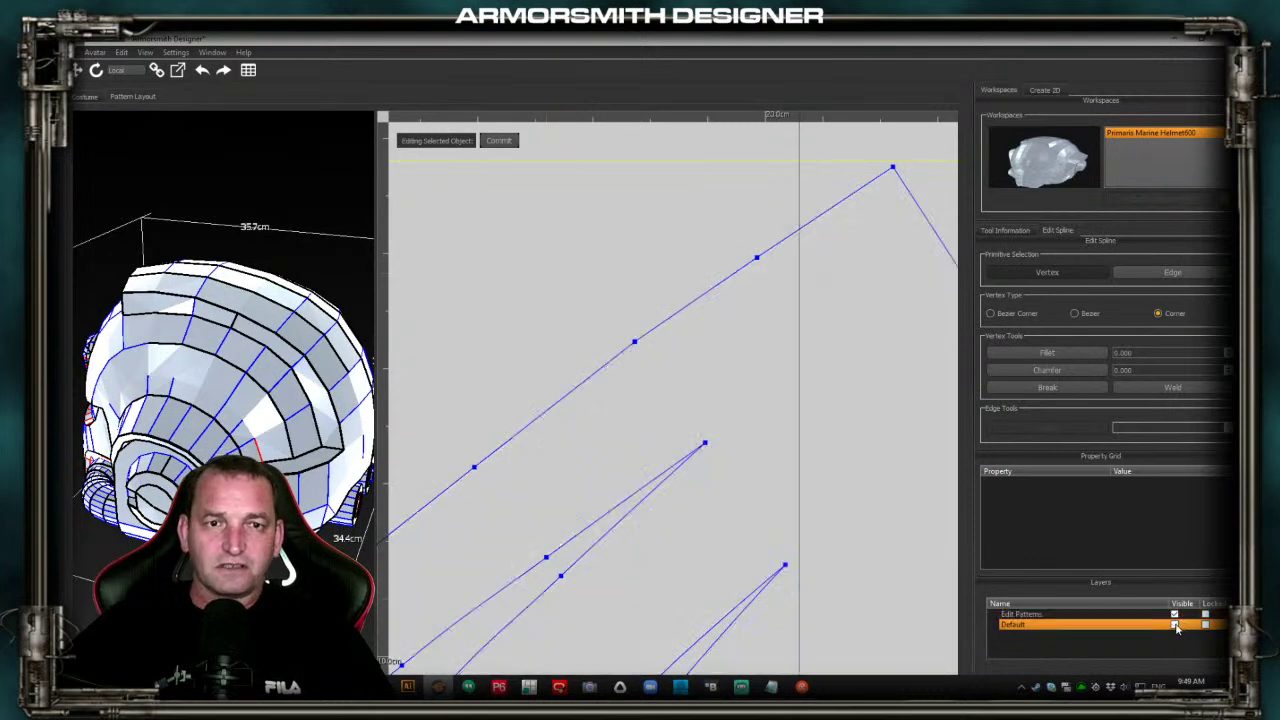
click(1175, 625)
Set all four intermediate vertices on the left strip's outer edge to Bezier and check the vertex type along the second slit
scroll(466, 350, down, 2)
mouse_move(436, 372)
mouse_down()
mouse_move(537, 471)
mouse_move(583, 491)
mouse_move(580, 506)
mouse_move(603, 497)
mouse_up()
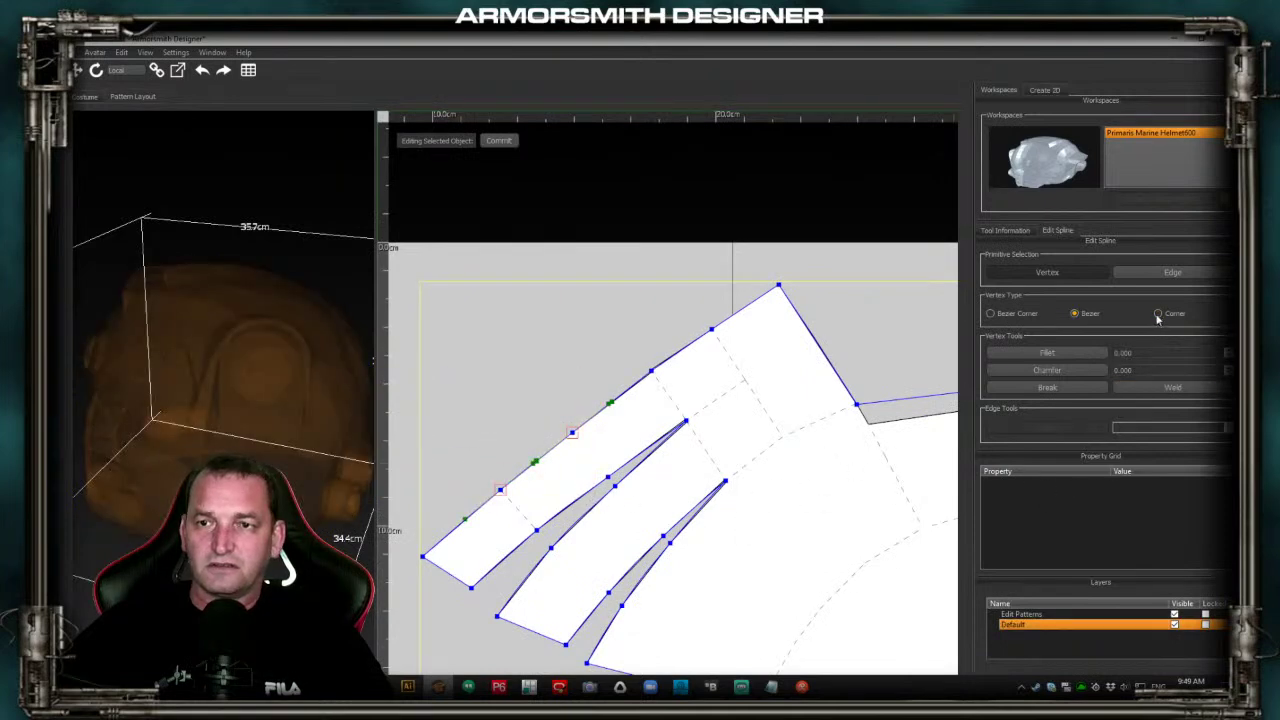
drag(587, 294, 746, 398)
click(1074, 313)
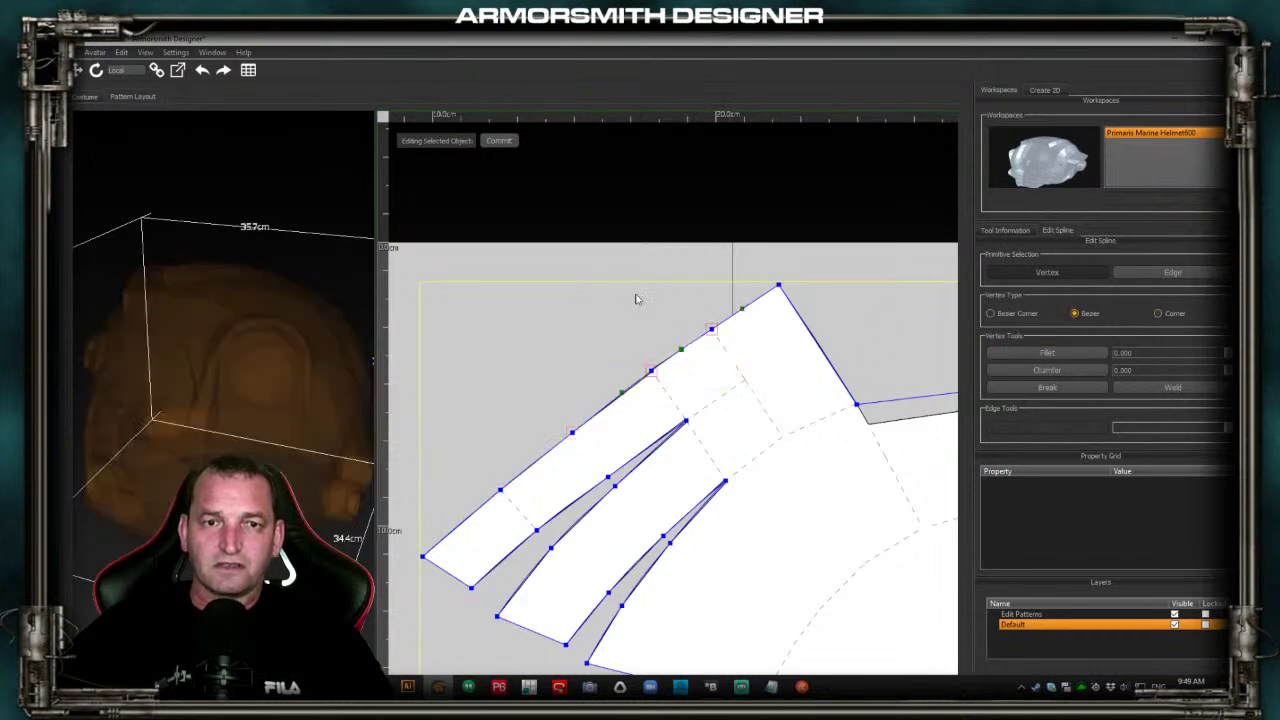
click(571, 337)
middle_drag(559, 332, 588, 269)
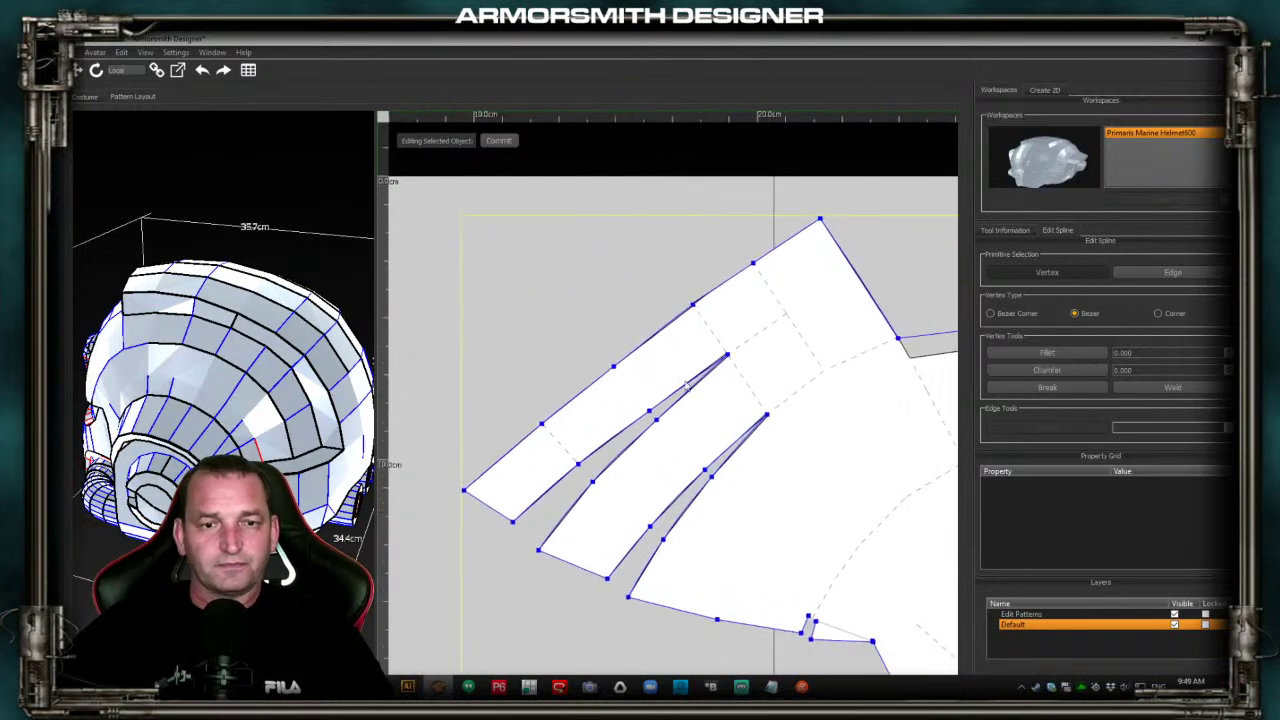
drag(740, 572, 632, 467)
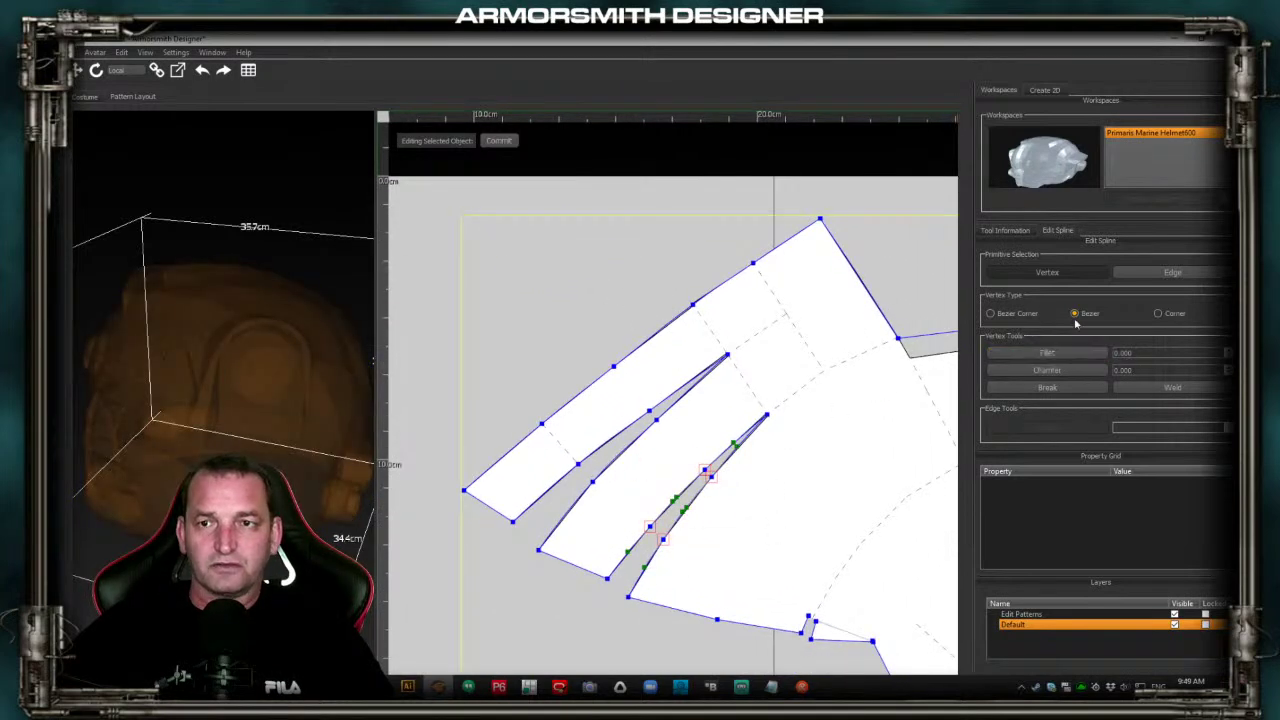
click(553, 289)
Remove the small notch on the piece's lower-left edge by deleting its two inner vertices and merging its two mouth vertices
middle_drag(808, 562, 708, 417)
click(614, 462)
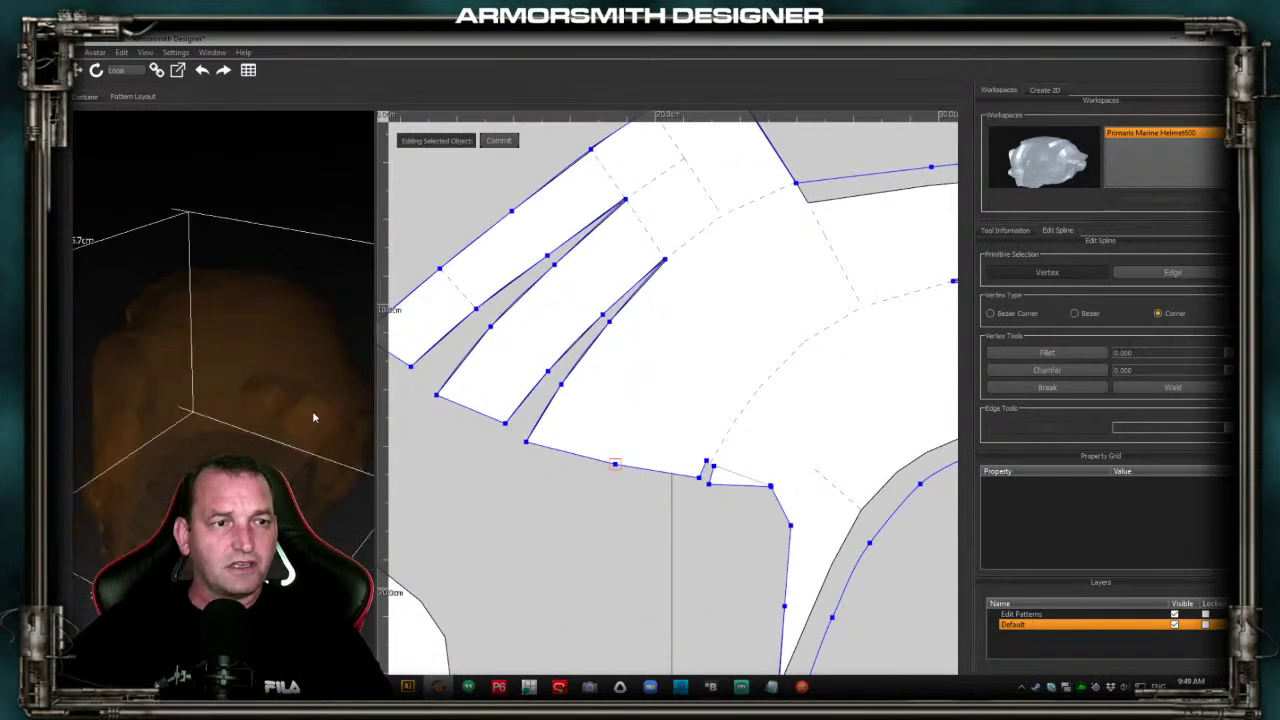
click(626, 430)
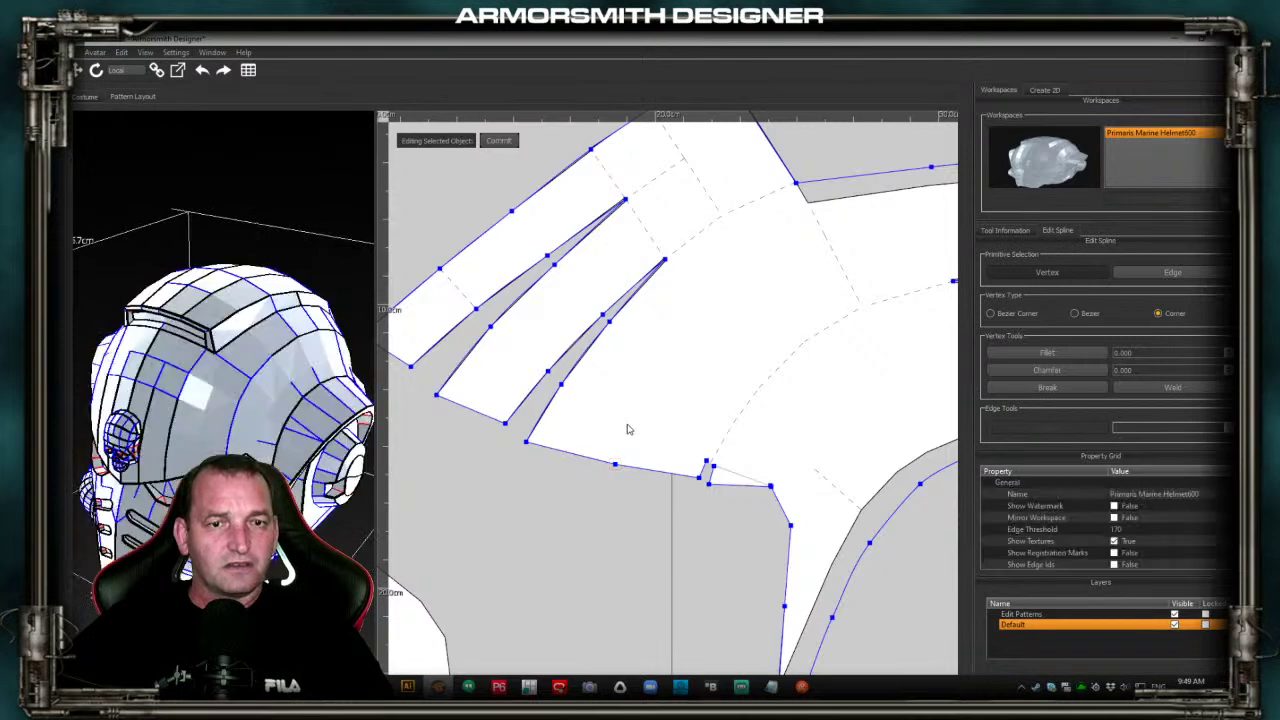
click(210, 450)
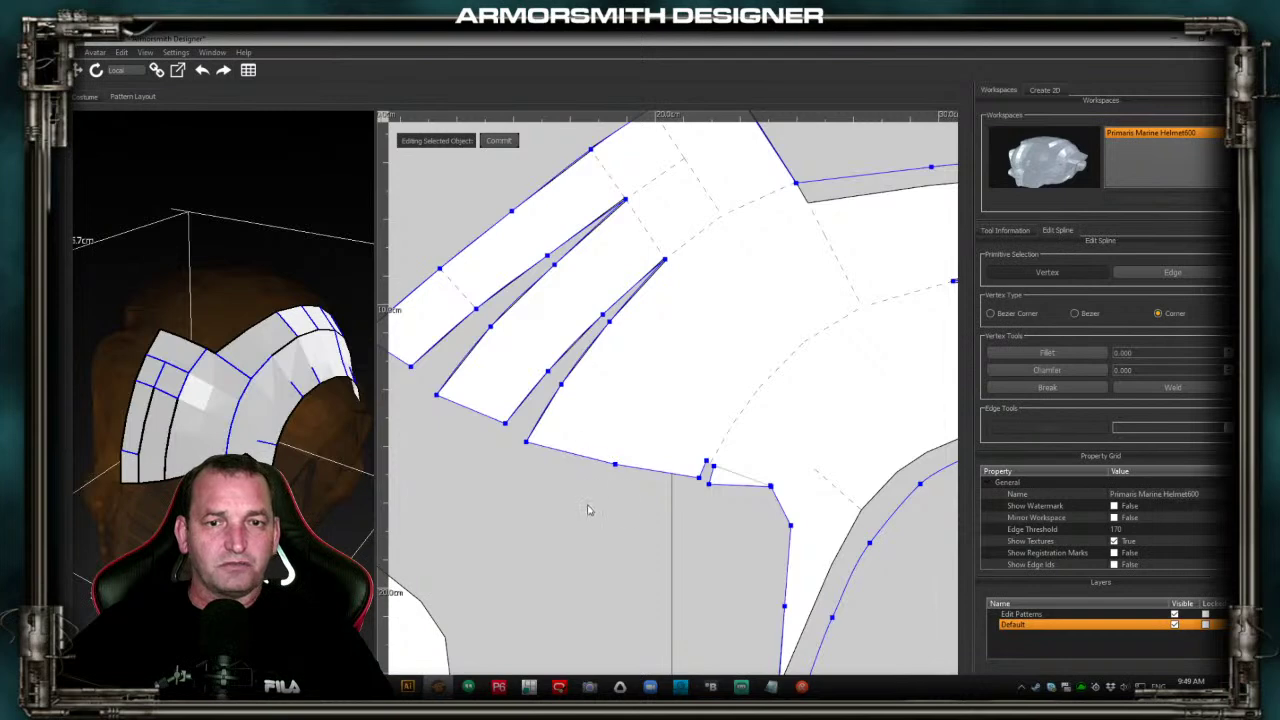
scroll(672, 506, up, 1)
scroll(675, 508, up, 1)
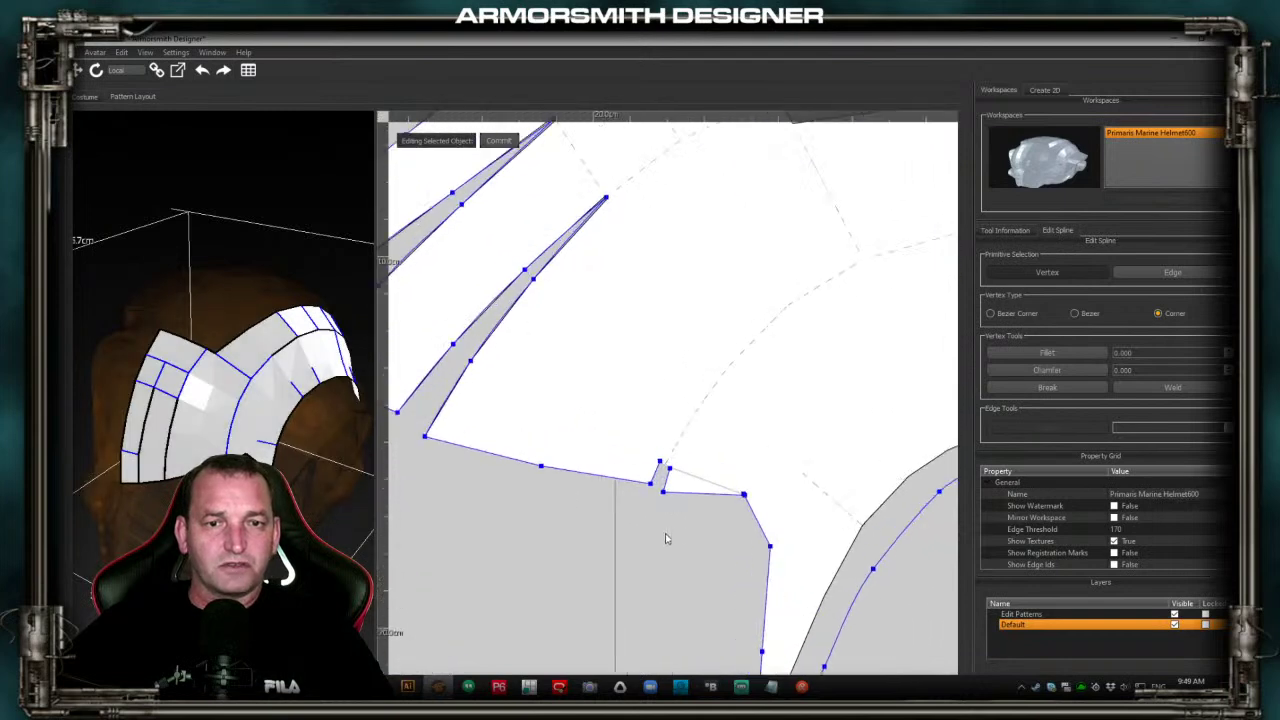
drag(645, 446, 686, 479)
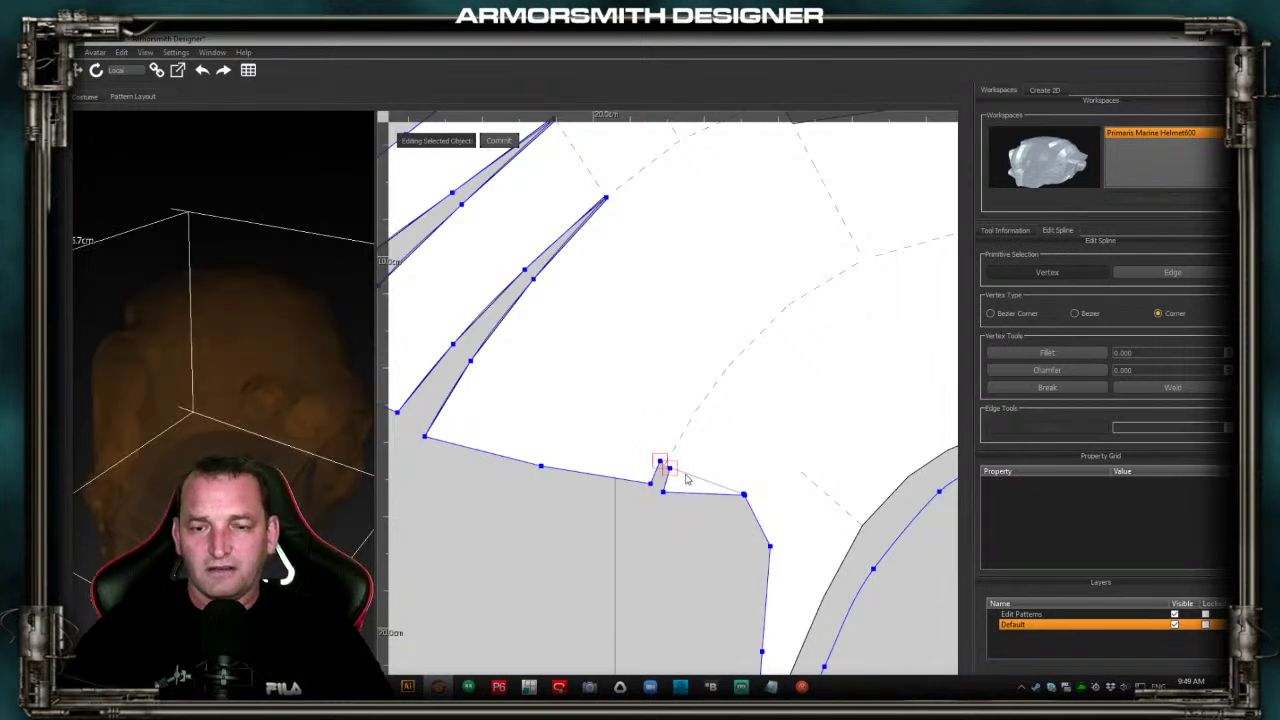
key(Delete)
drag(663, 492, 651, 484)
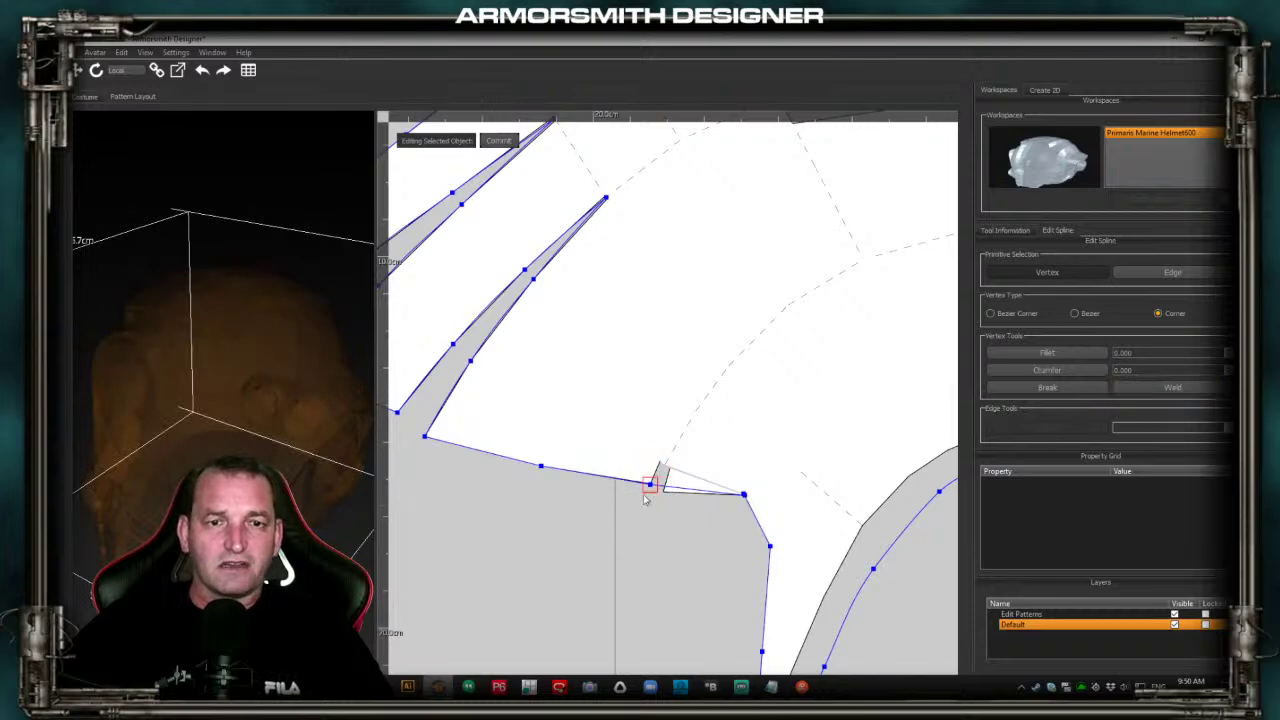
Move the two intermediate vertices of the lower-left edge slightly outward and convert them to Bezier for a smooth curve
drag(650, 484, 650, 488)
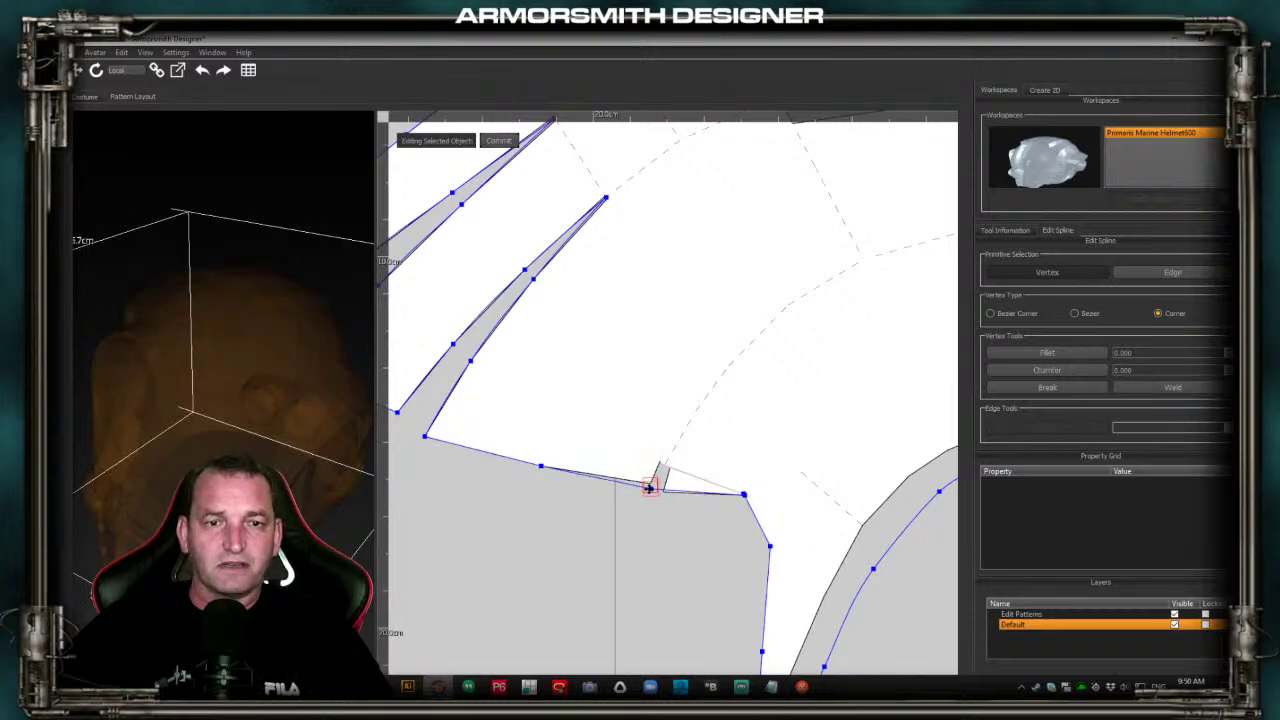
drag(540, 467, 541, 467)
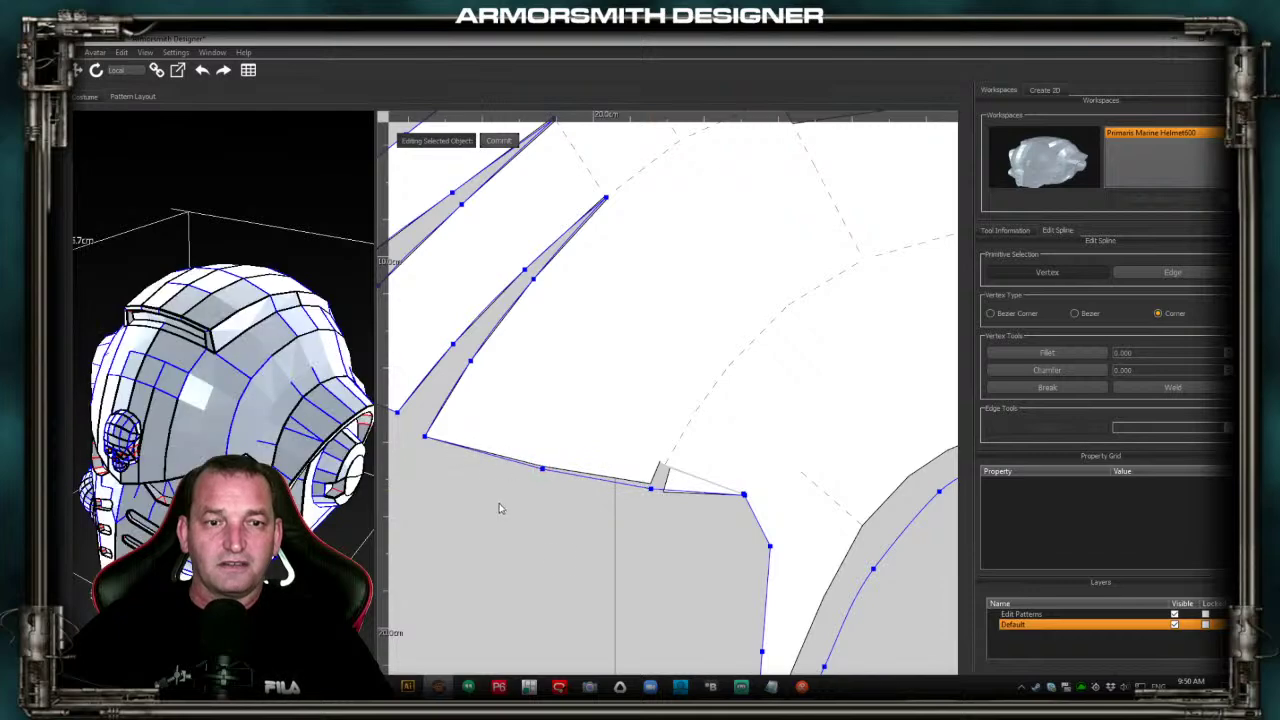
drag(698, 556, 504, 434)
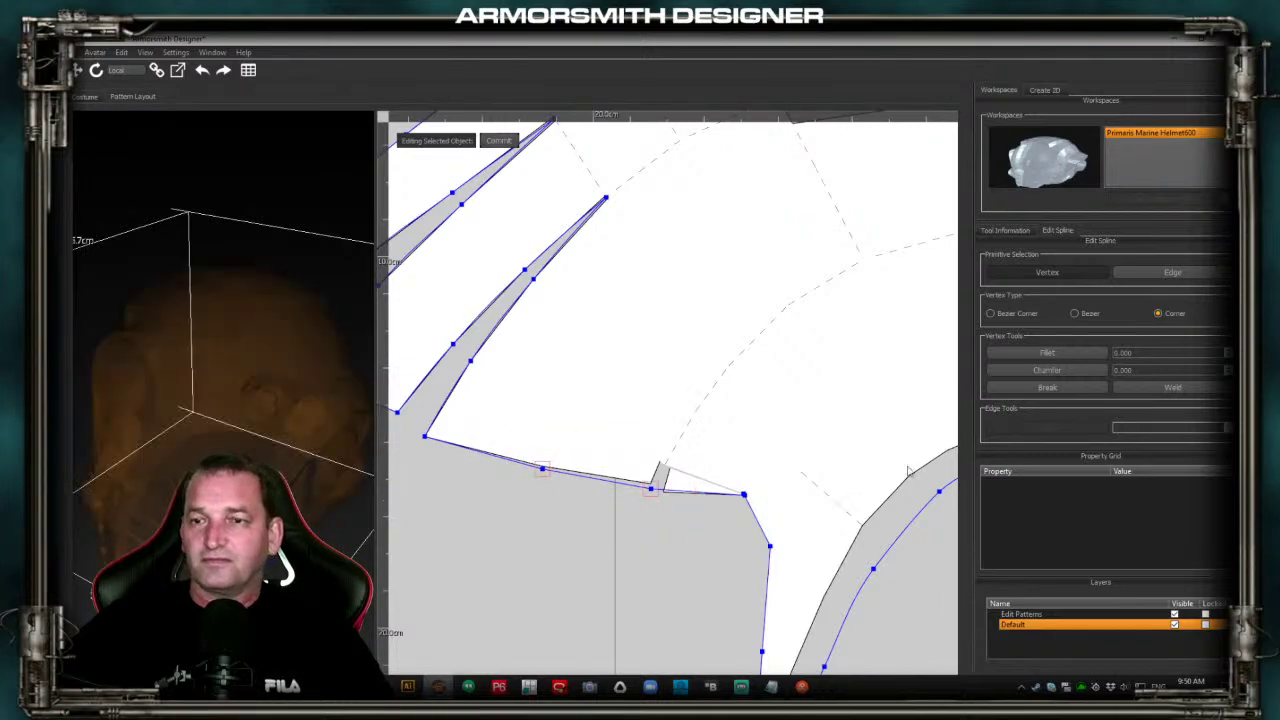
click(1086, 315)
click(699, 543)
Weld the overlapping vertices at the corner between the lower-left edge and the pointed spike
middle_drag(701, 545, 726, 404)
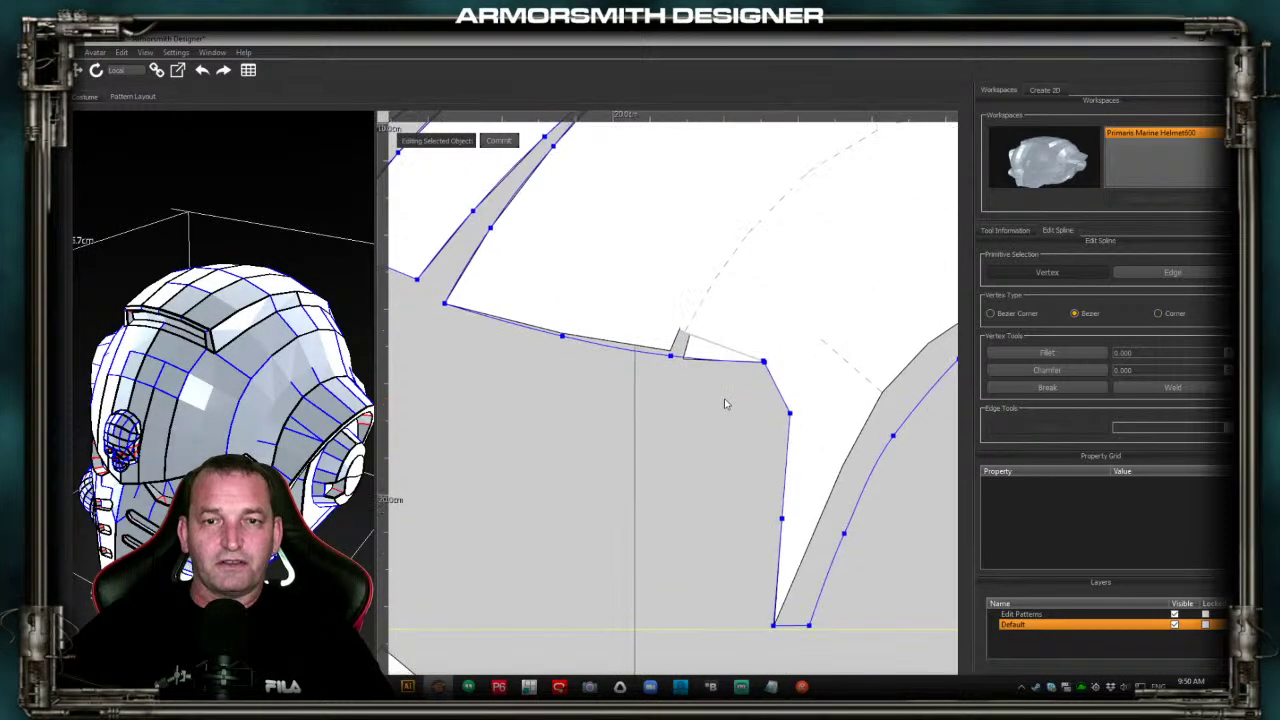
click(762, 361)
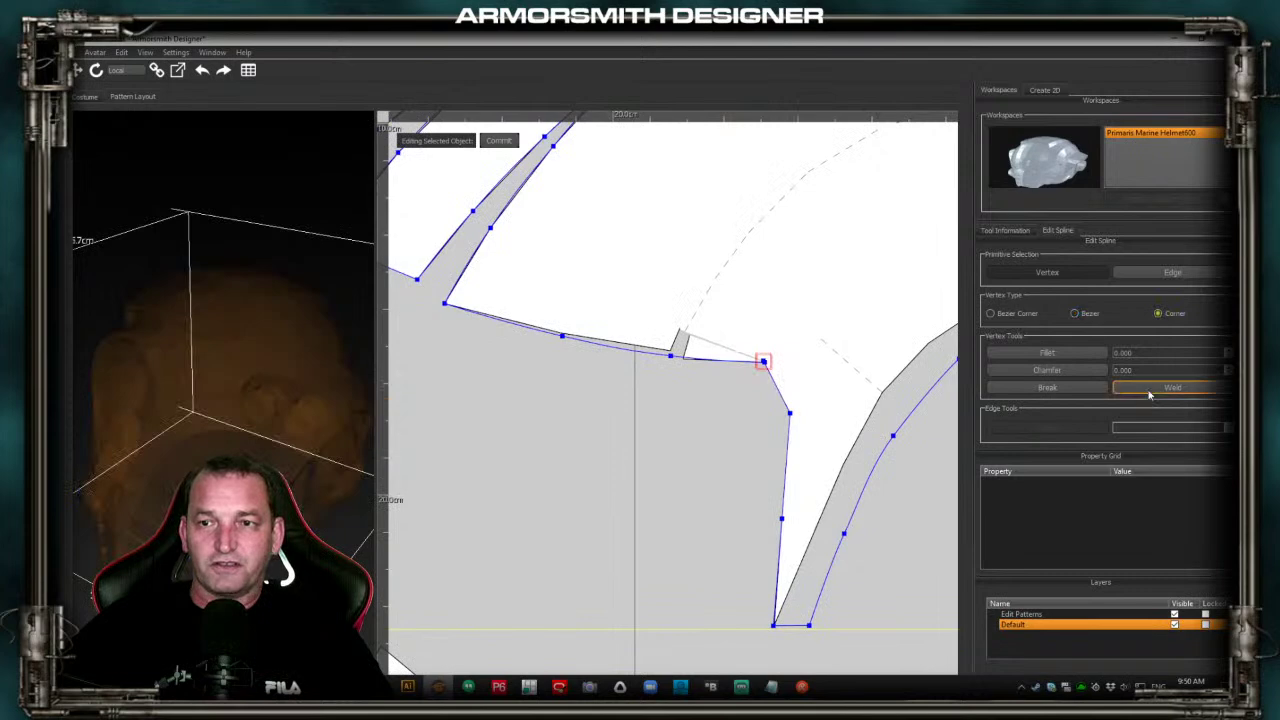
click(682, 460)
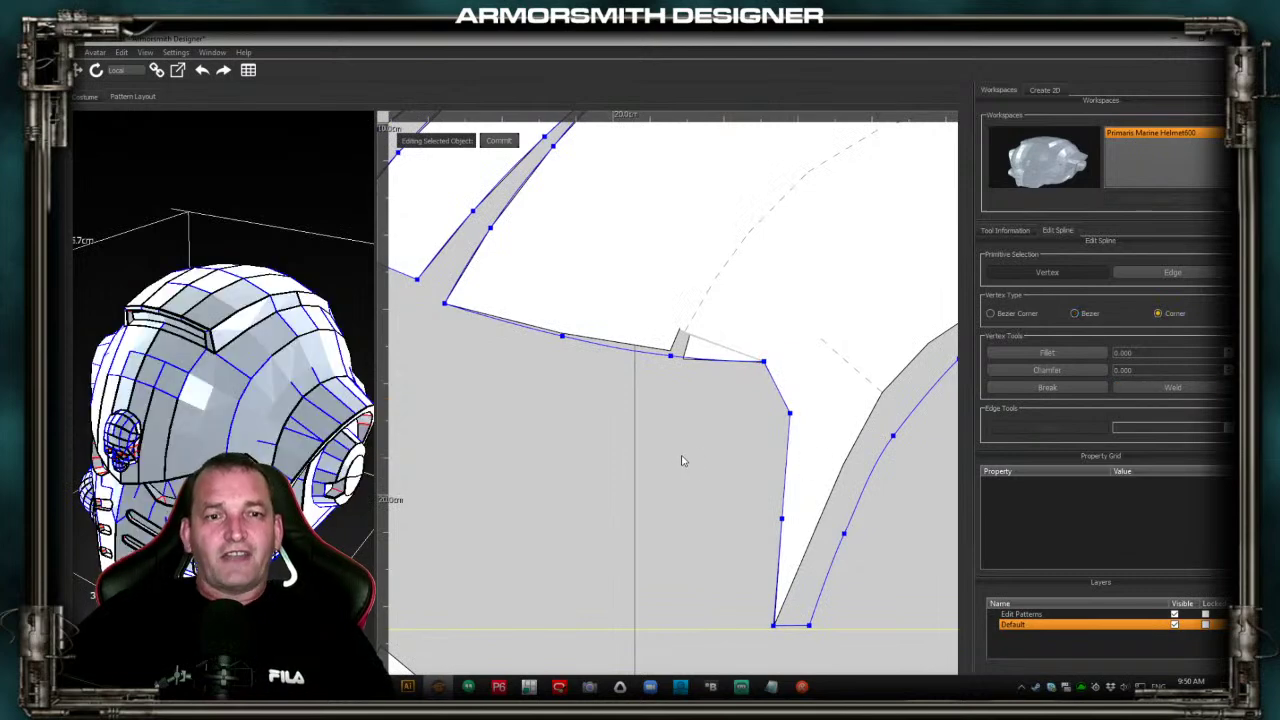
Extend the lower prong's end by moving its end vertices outward, leaving an even margin beyond the original pattern
middle_drag(684, 458, 513, 428)
scroll(822, 477, down, 4)
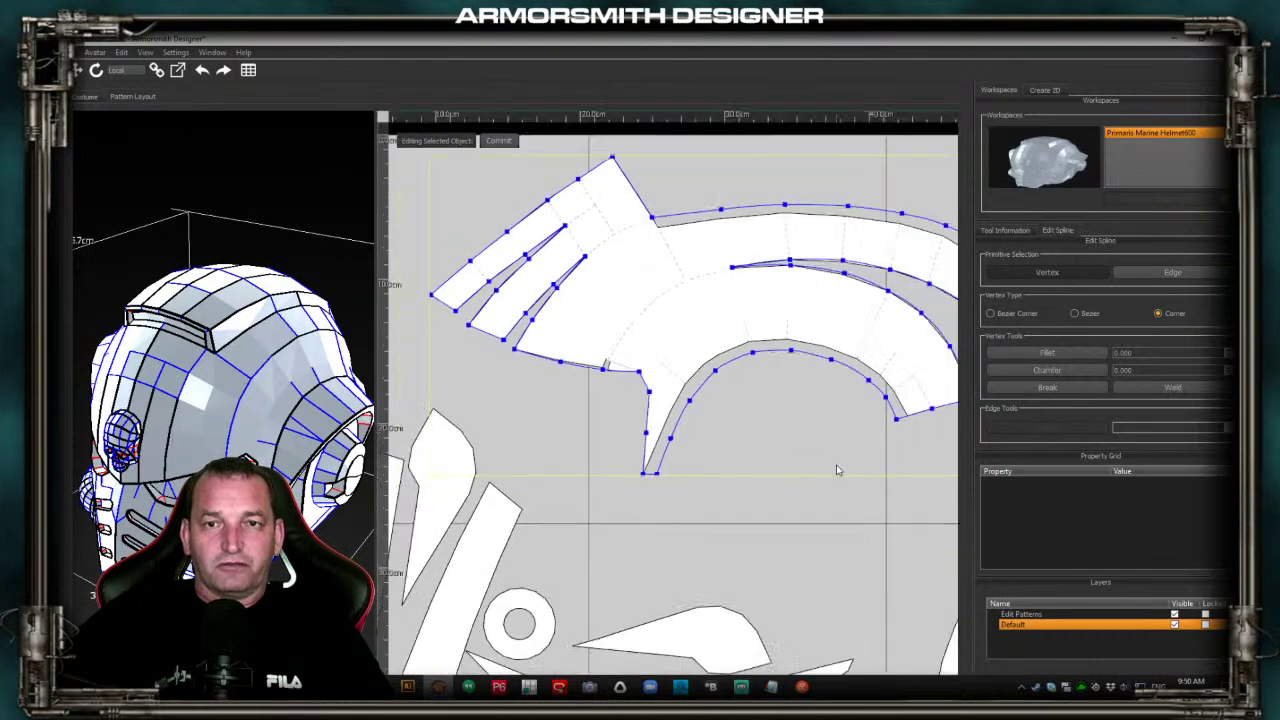
middle_drag(703, 491, 744, 512)
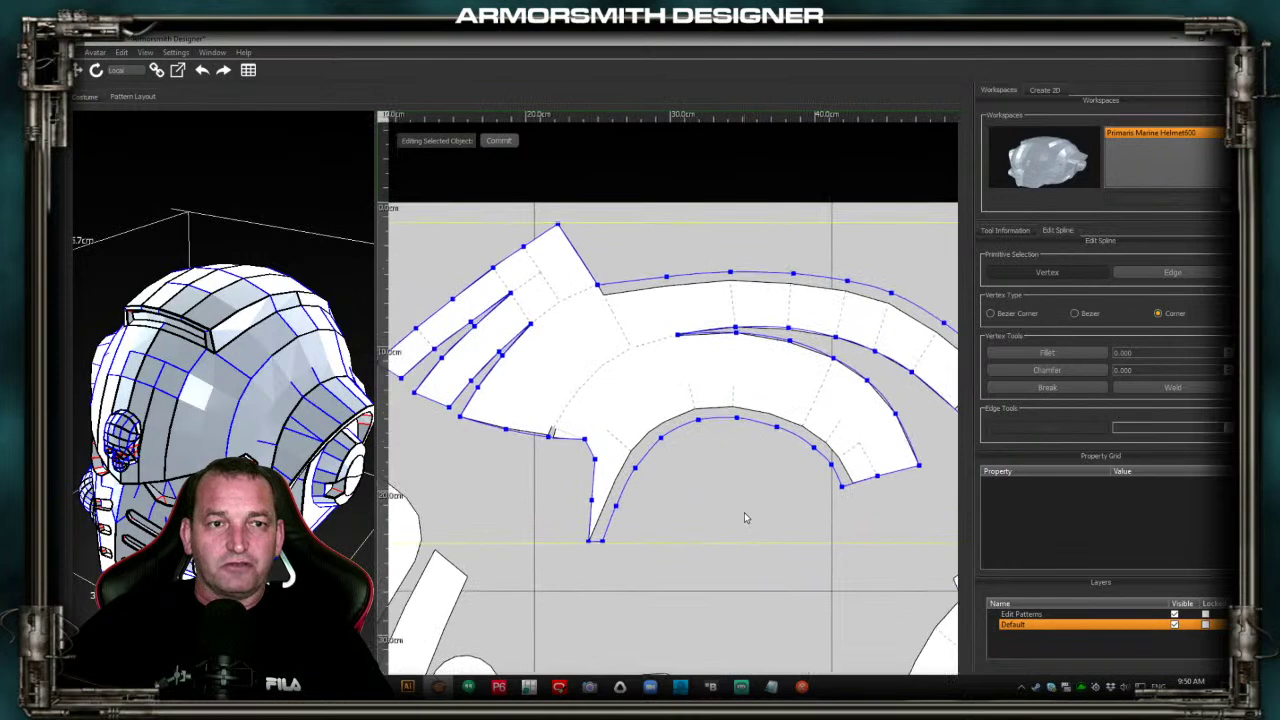
scroll(743, 513, down, 1)
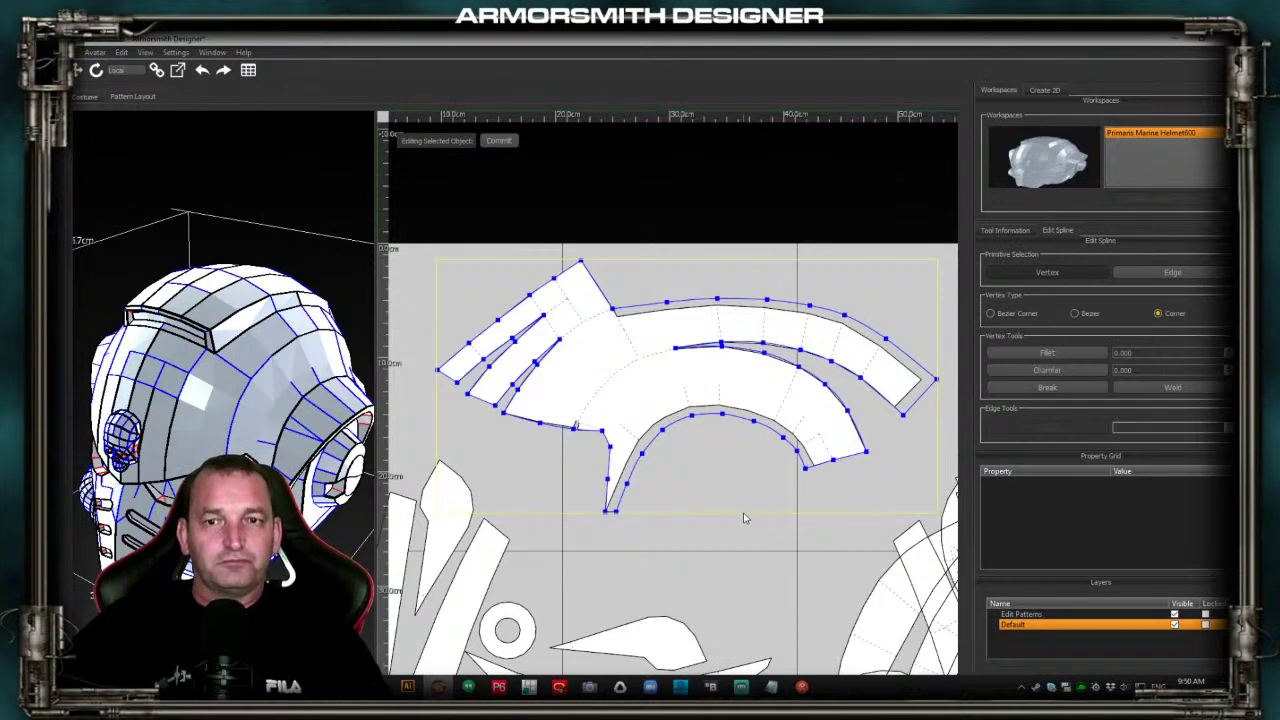
scroll(876, 496, up, 4)
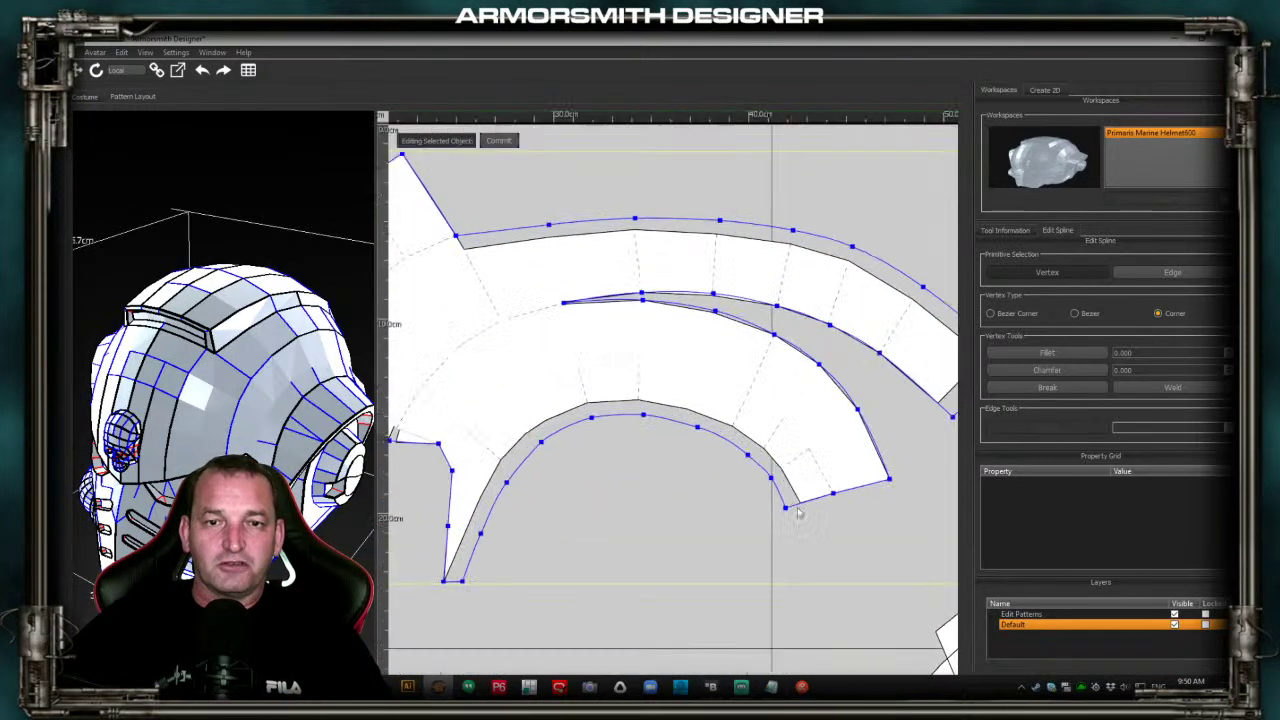
drag(706, 398, 609, 440)
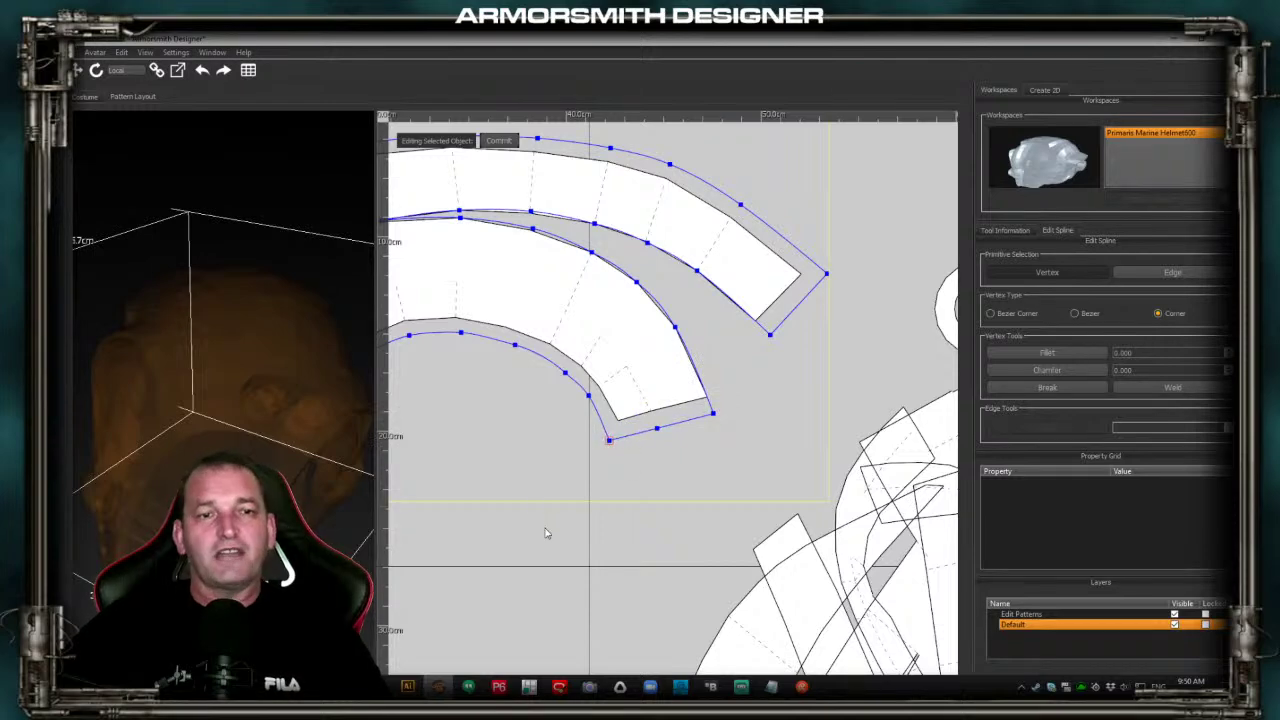
Examine where the pronged piece and its arched inner edge sit on the 3D helmet
middle_drag(550, 511, 703, 506)
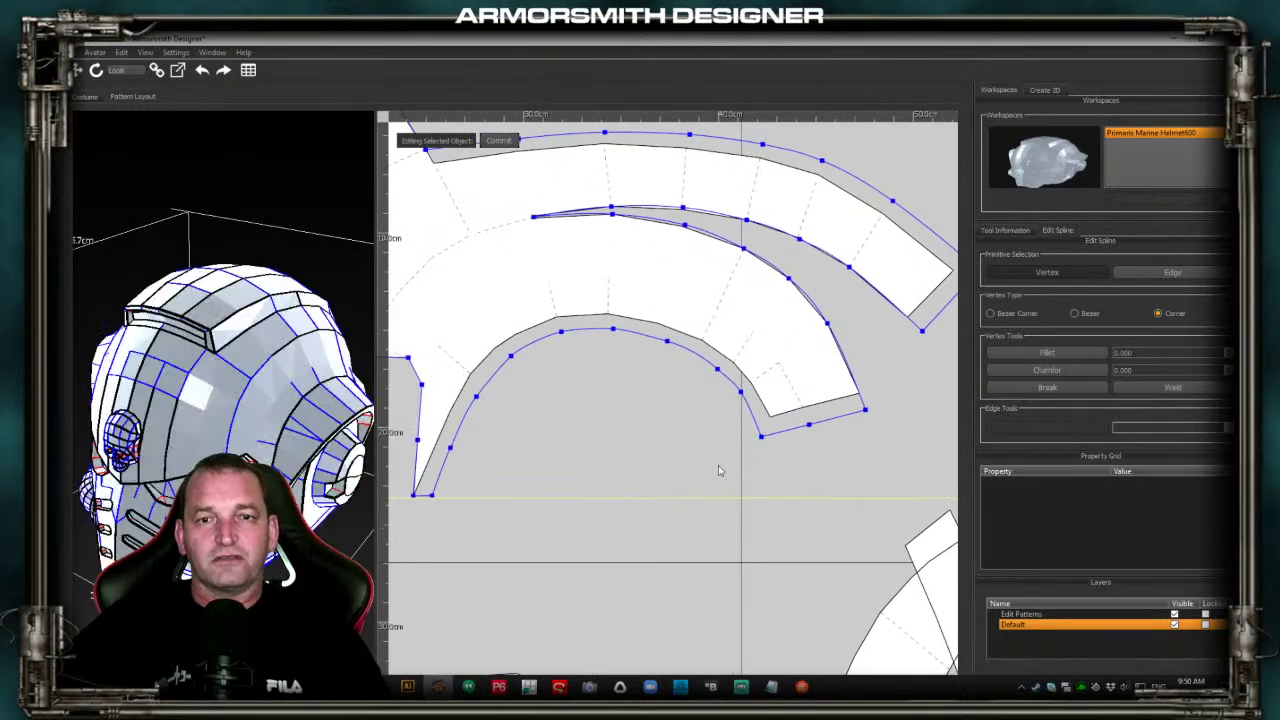
click(323, 397)
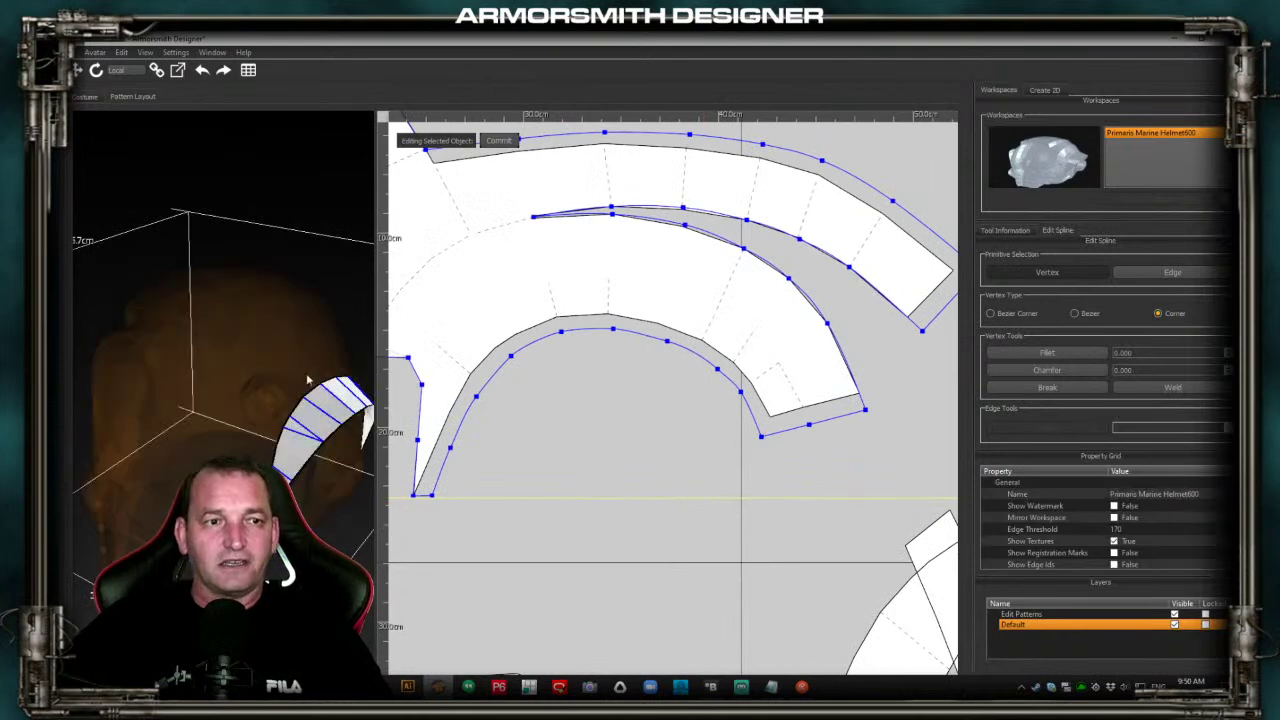
click(307, 372)
middle_drag(307, 376, 229, 360)
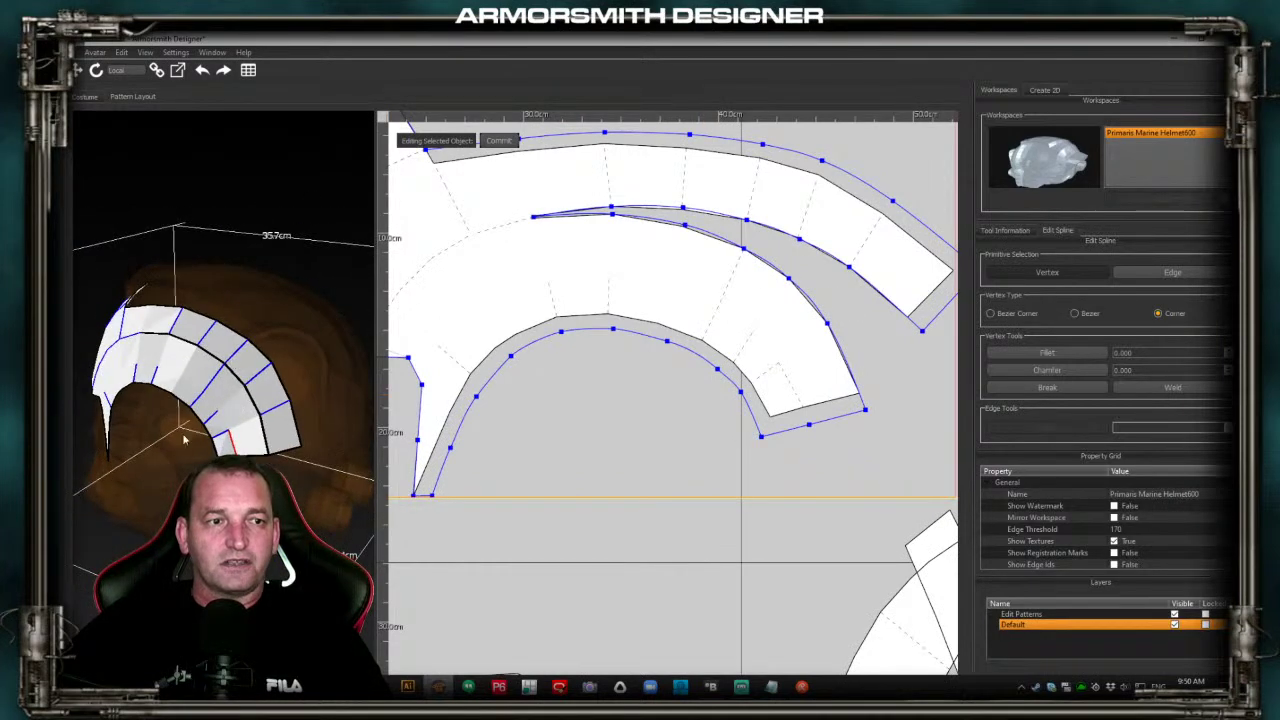
scroll(229, 360, up, 3)
drag(195, 446, 215, 452)
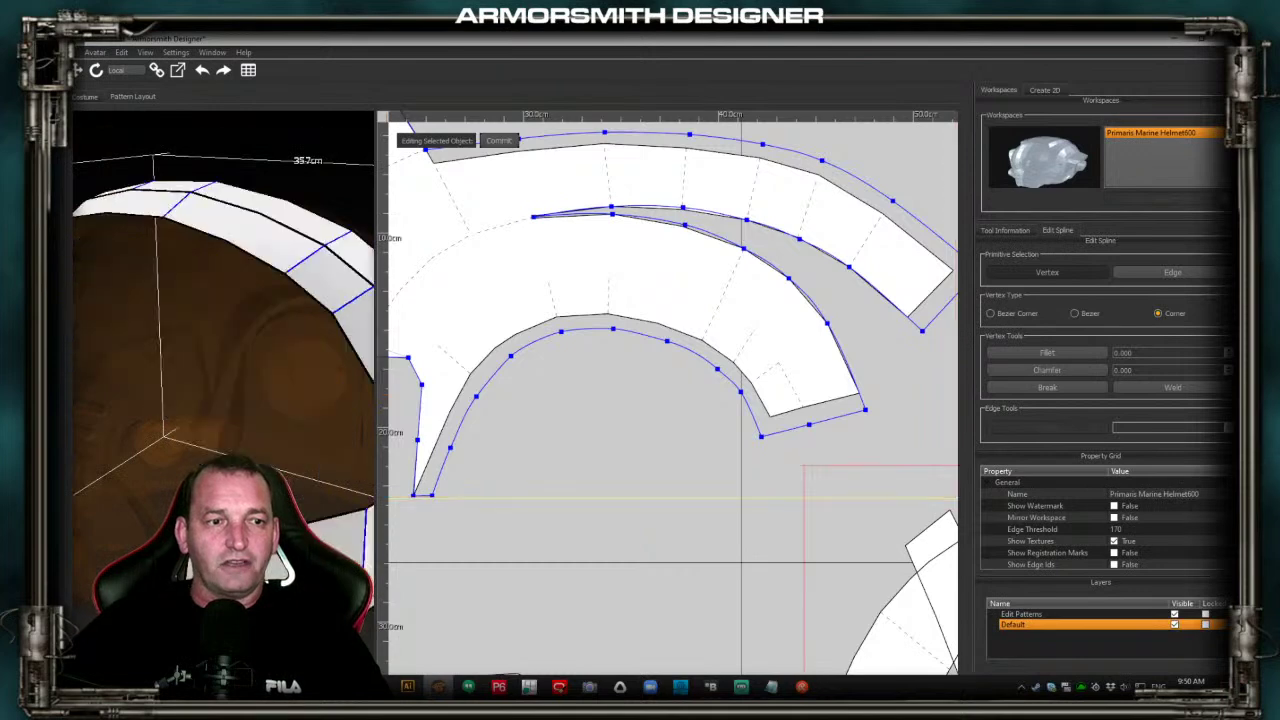
scroll(224, 370, down, 5)
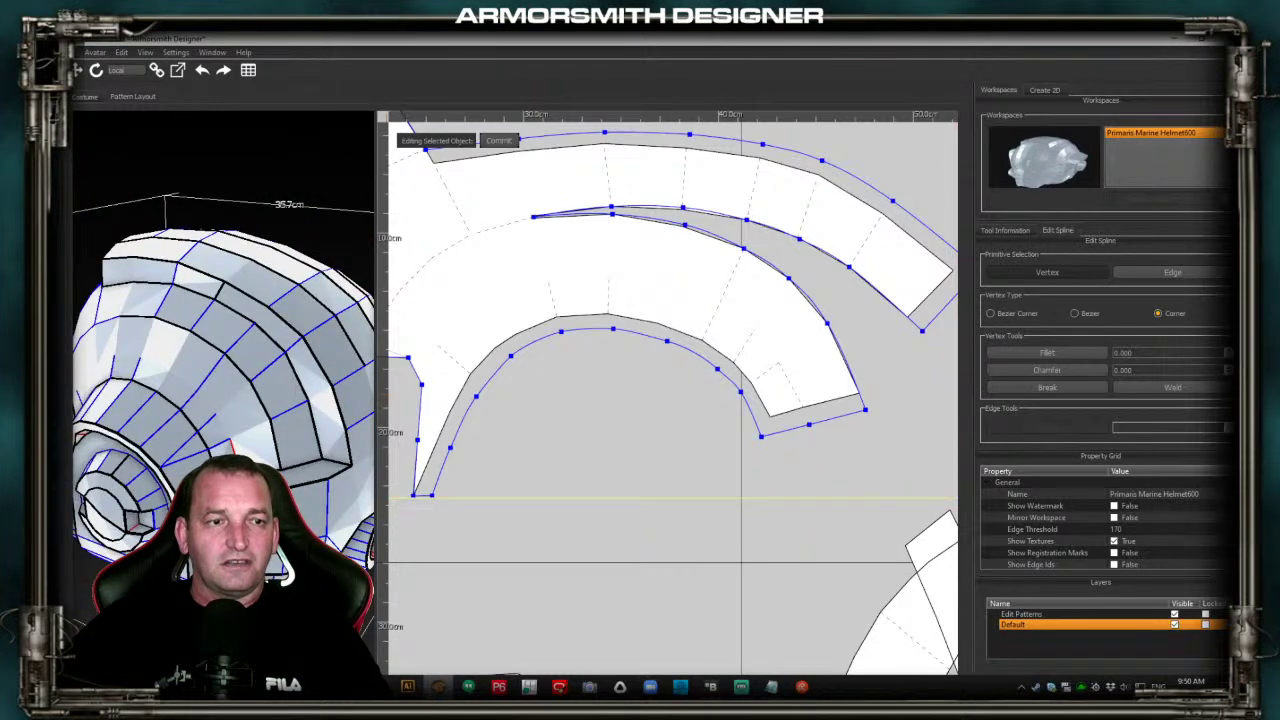
Inspect the helmet's panels from the back, front and side on an enlarged 3D model
drag(378, 491, 697, 484)
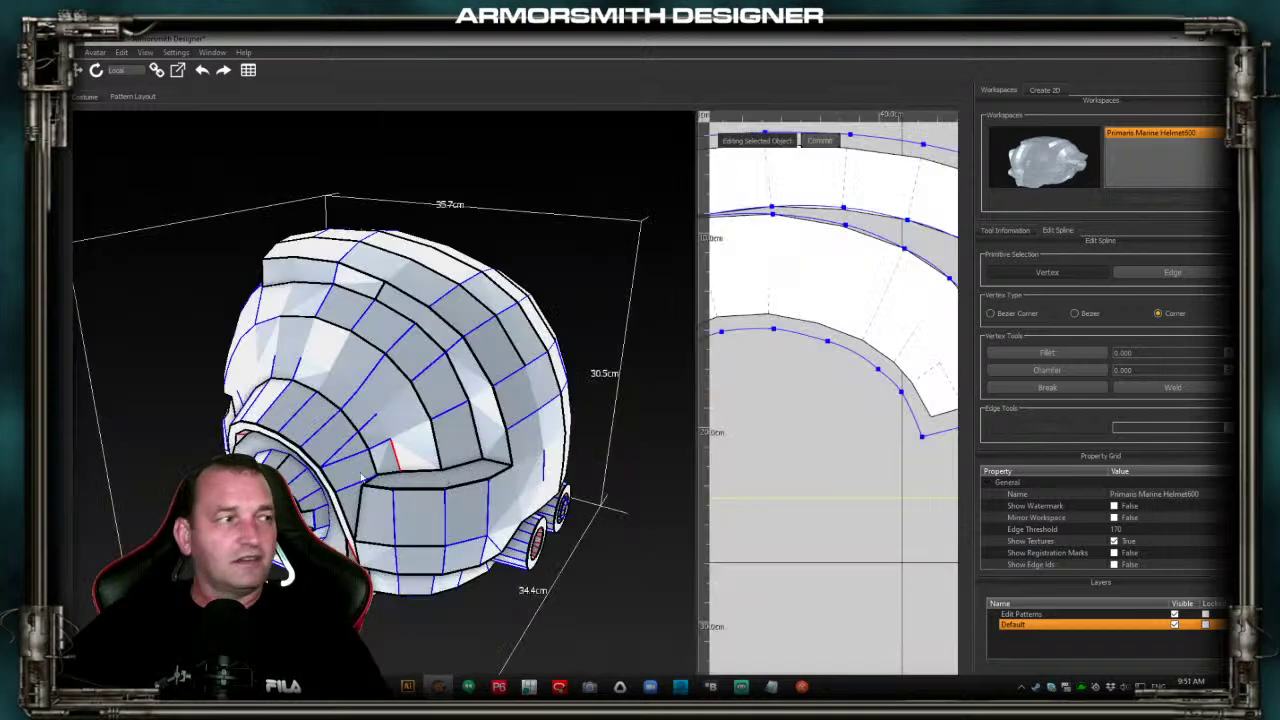
scroll(330, 455, up, 2)
drag(410, 504, 523, 505)
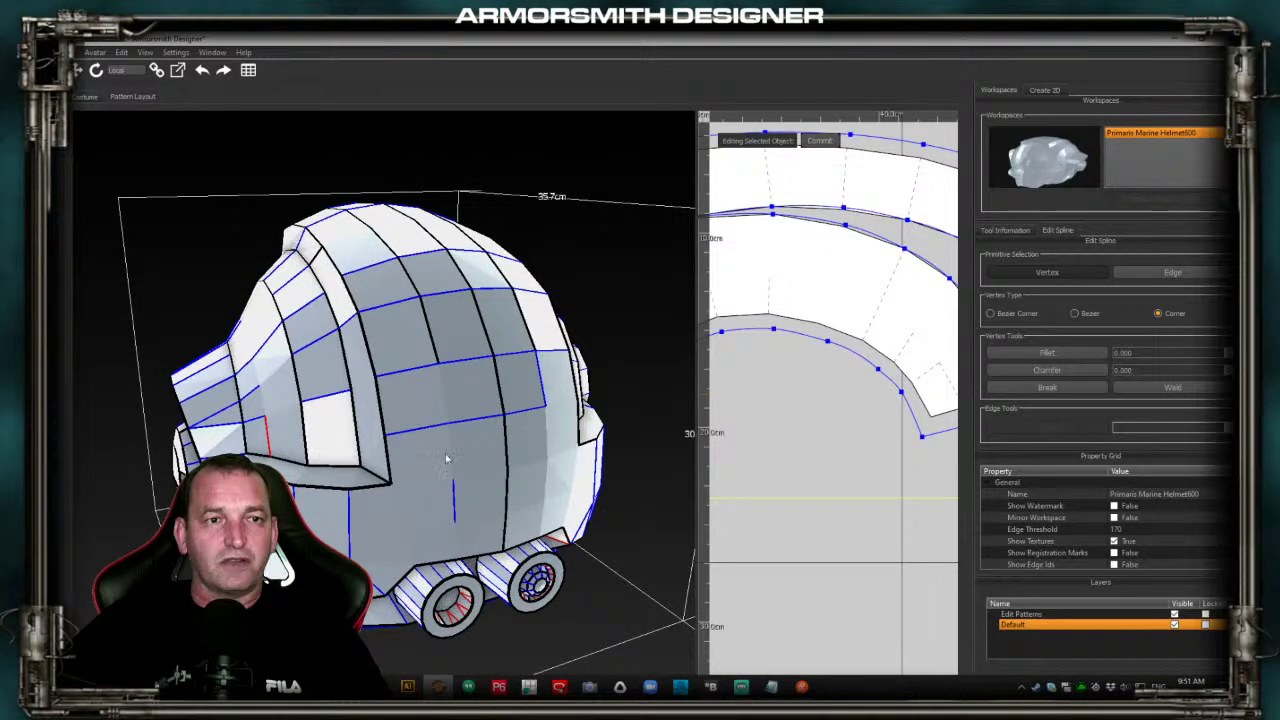
drag(640, 490, 466, 476)
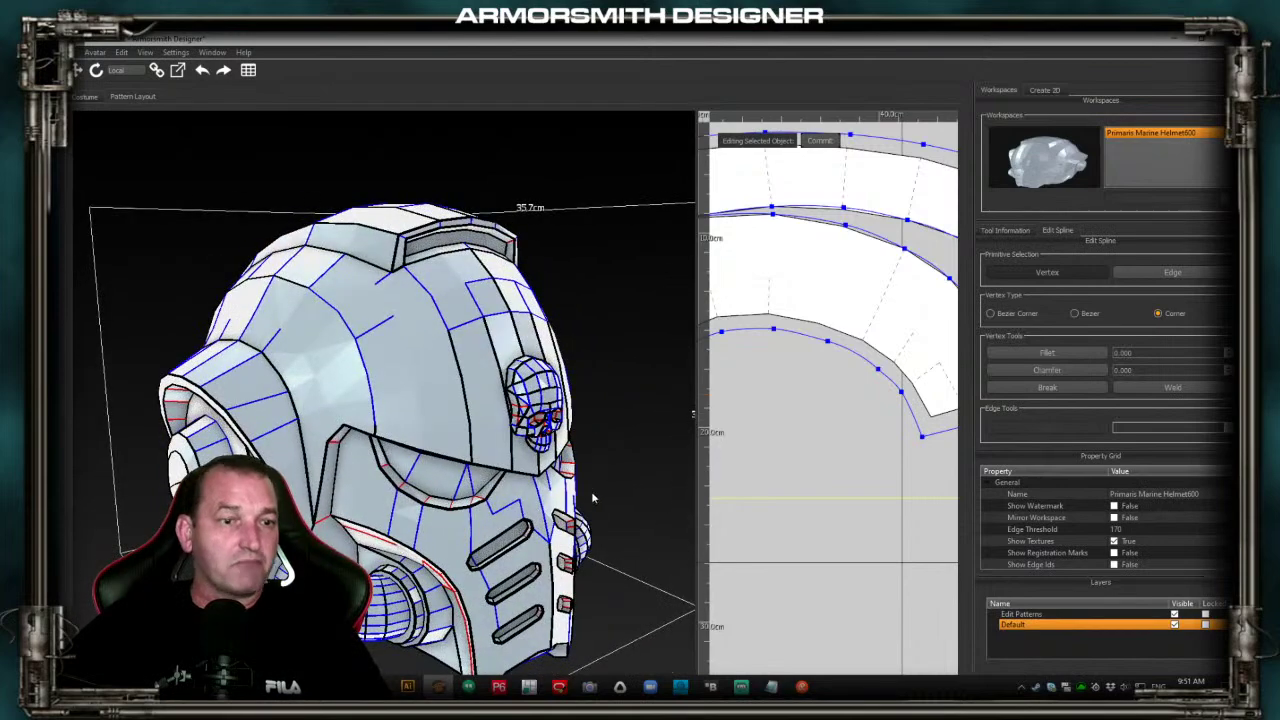
drag(594, 498, 657, 477)
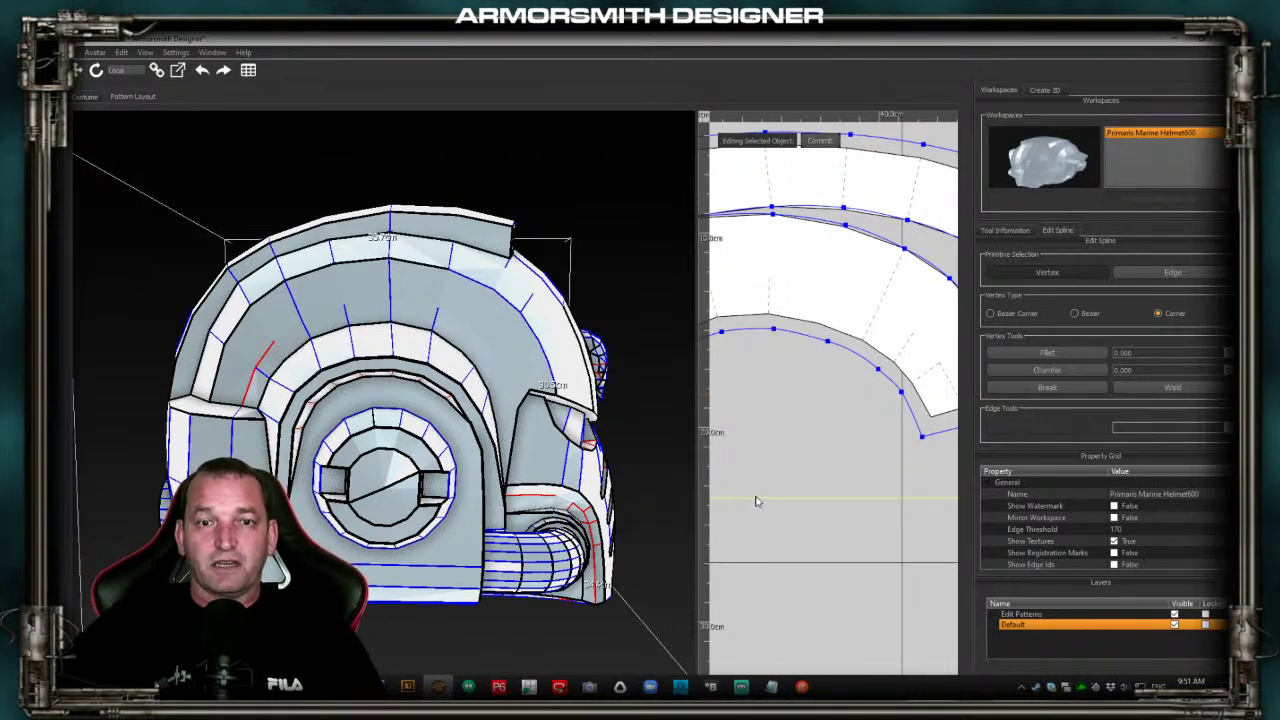
Shorten the Bezier handles of the vertex just right of the crown on the pronged piece's arched inner edge
drag(697, 462, 520, 457)
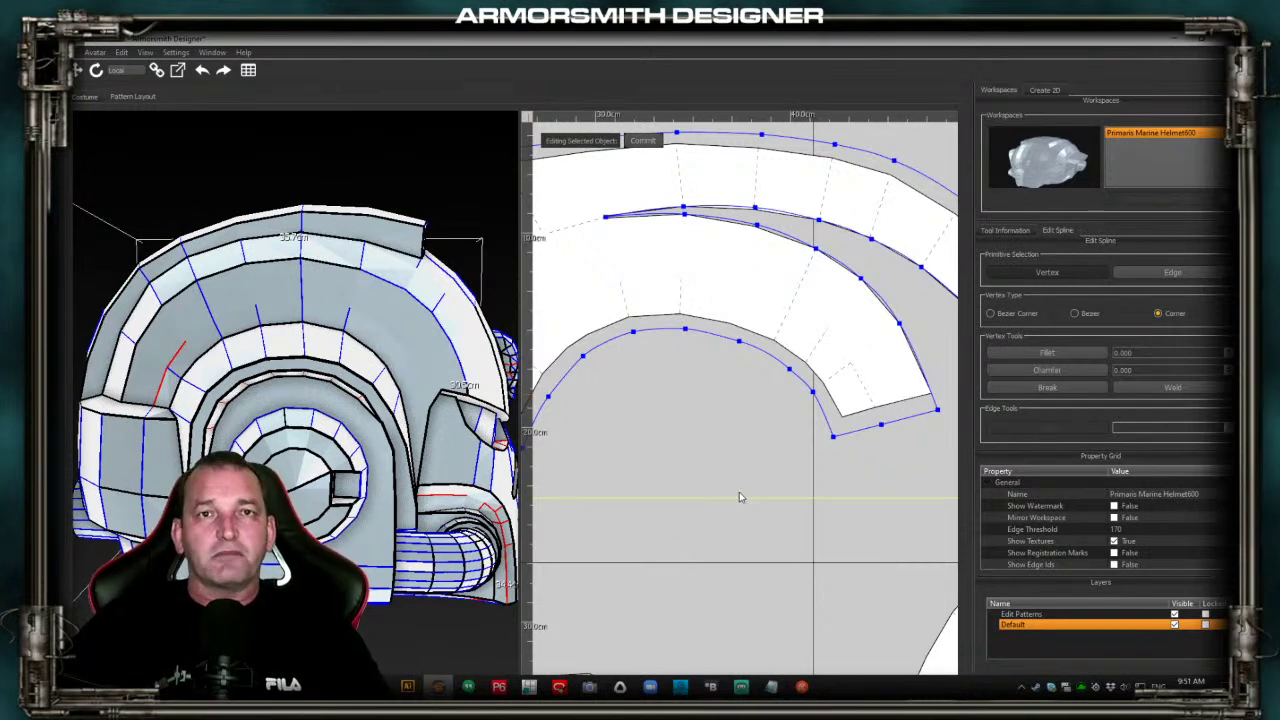
click(739, 341)
scroll(740, 354, up, 2)
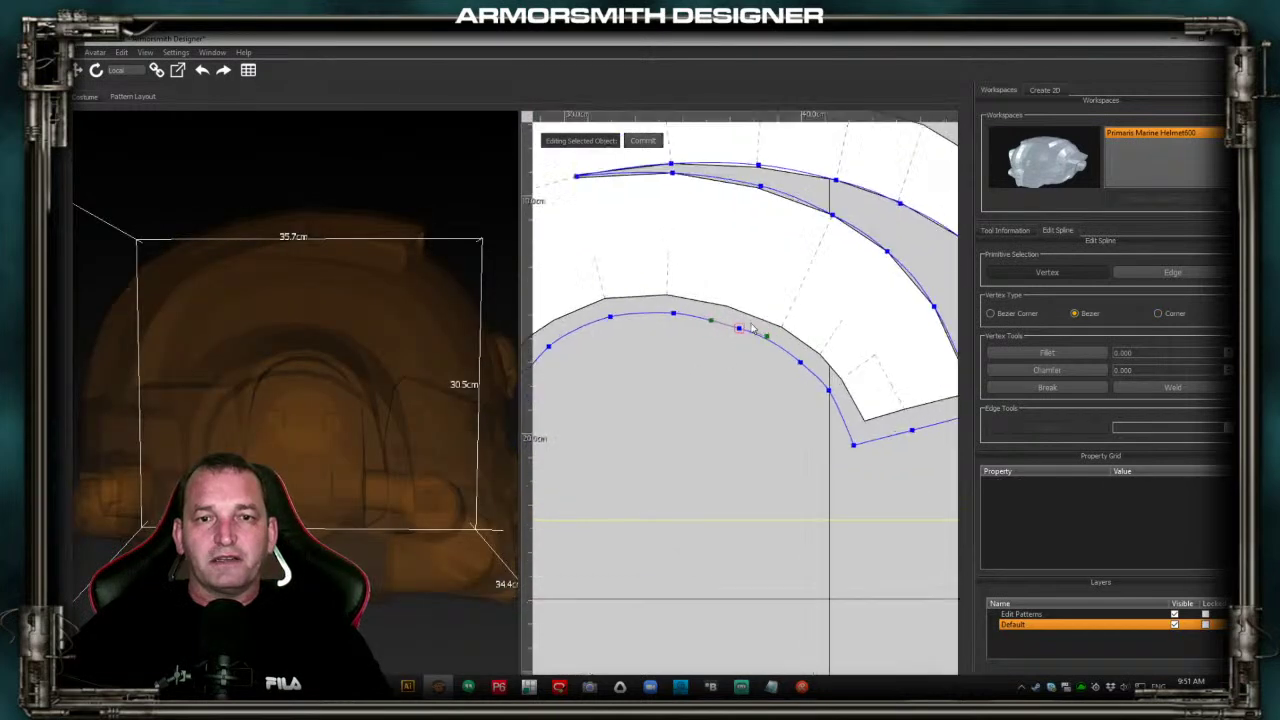
drag(519, 391, 333, 387)
scroll(611, 357, up, 2)
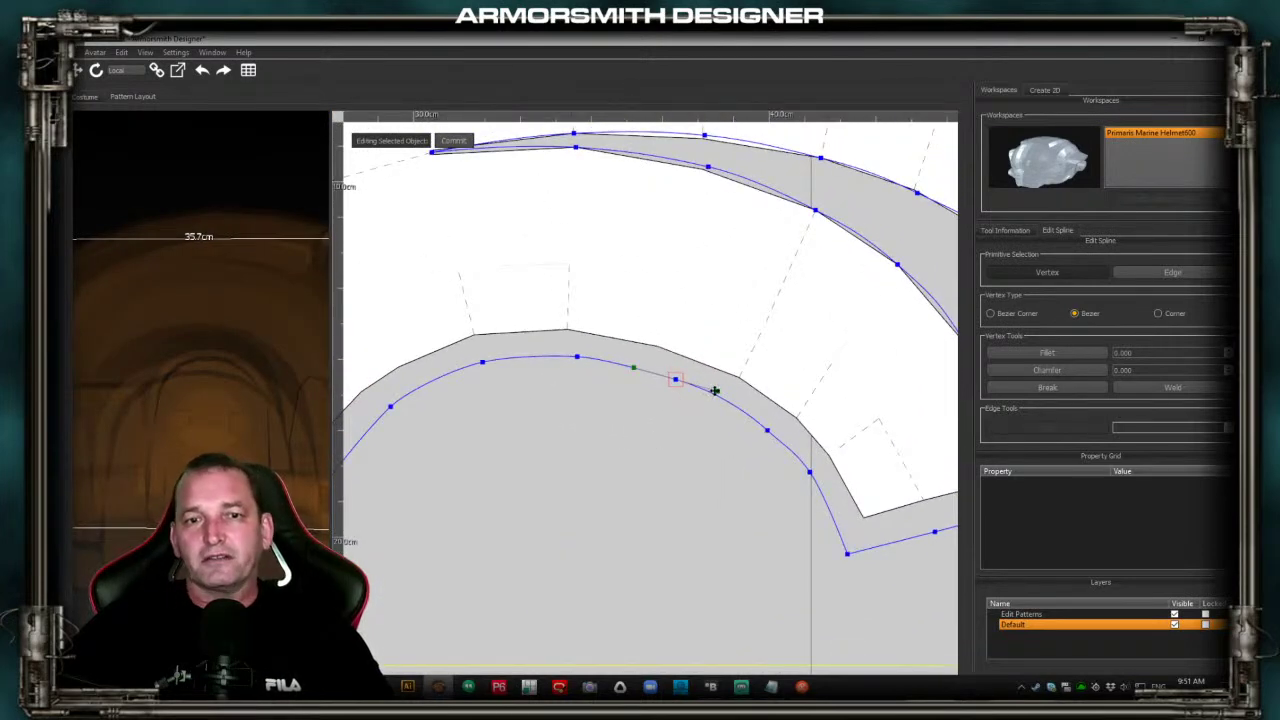
drag(713, 390, 704, 389)
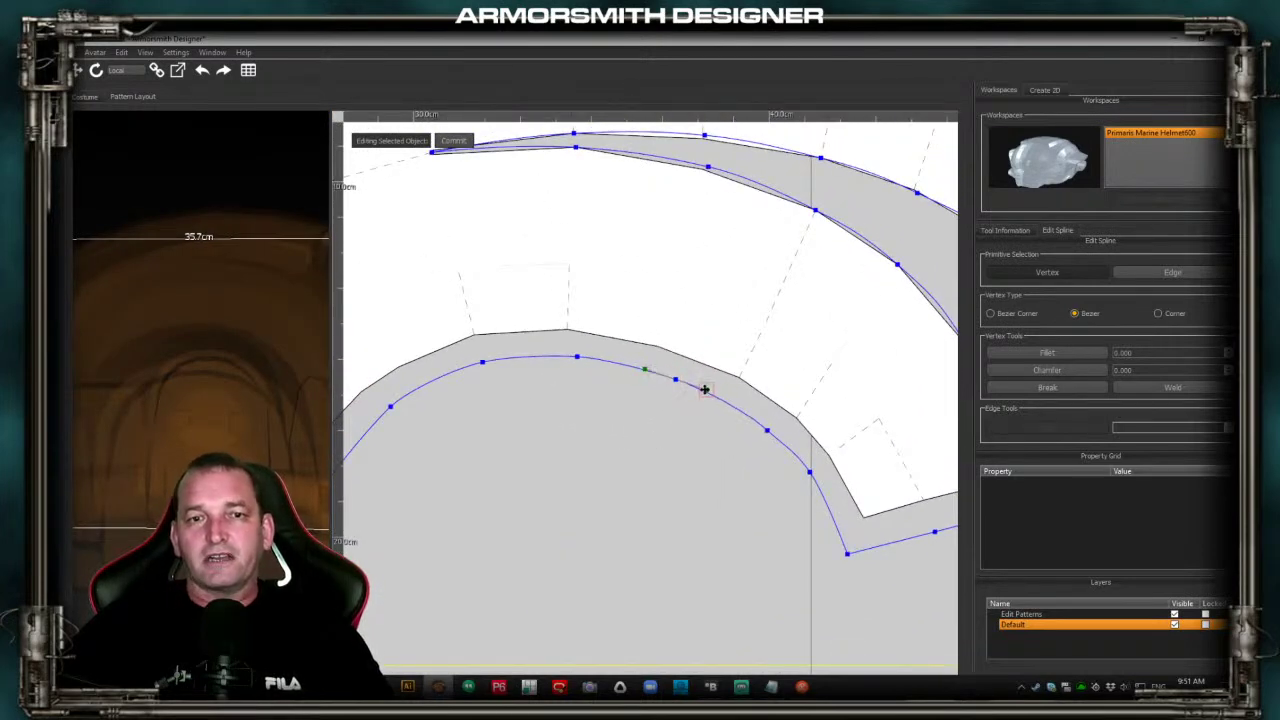
click(643, 427)
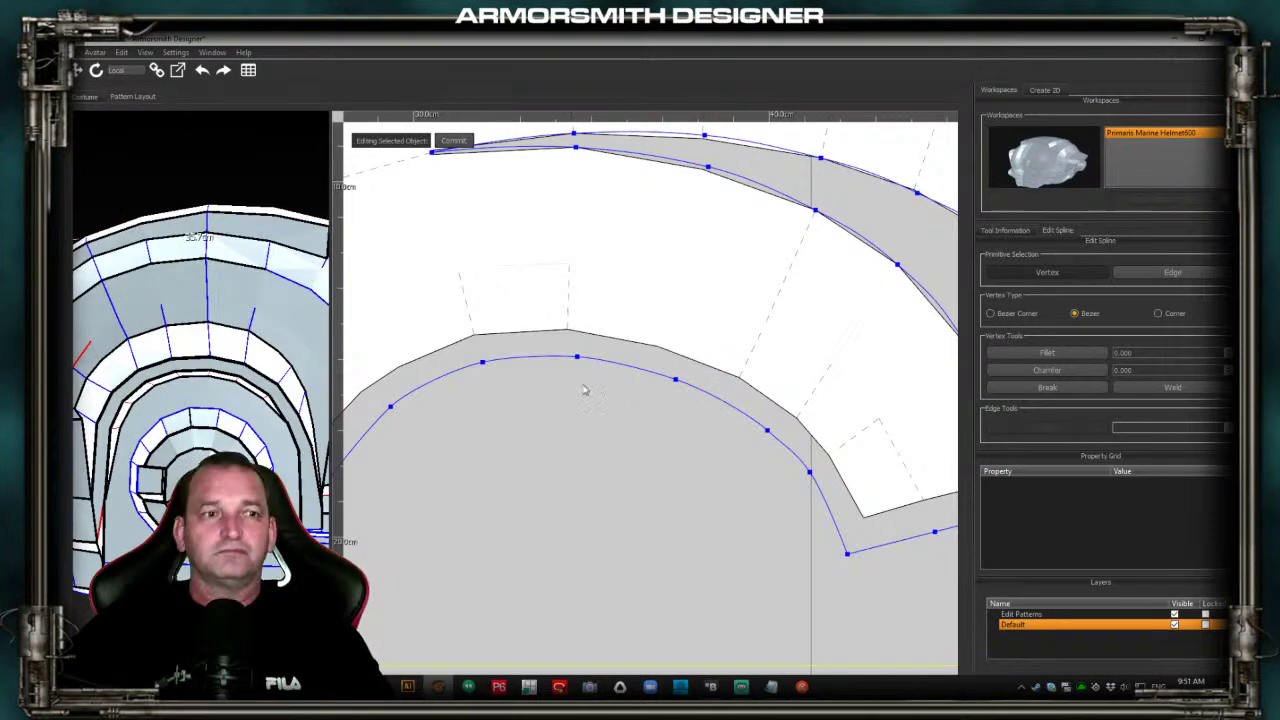
Hide the Default layer and commit the spline edits on the pronged piece
scroll(587, 376, down, 5)
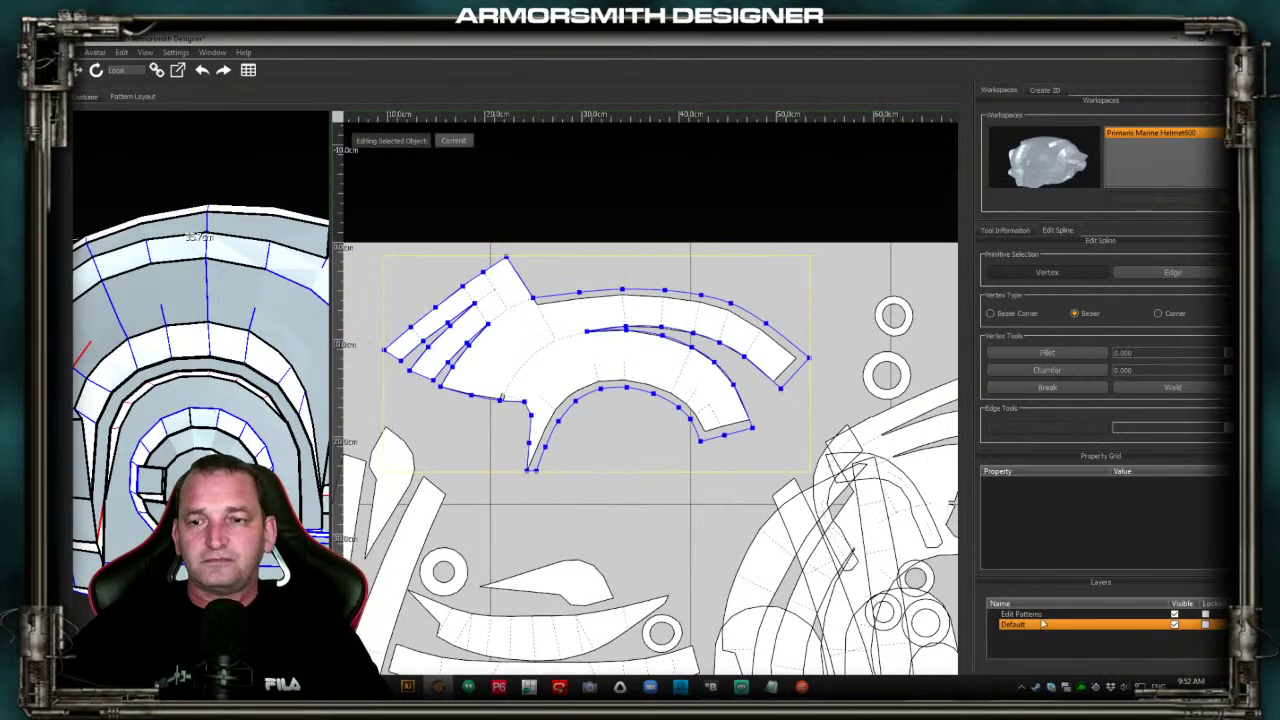
click(1175, 625)
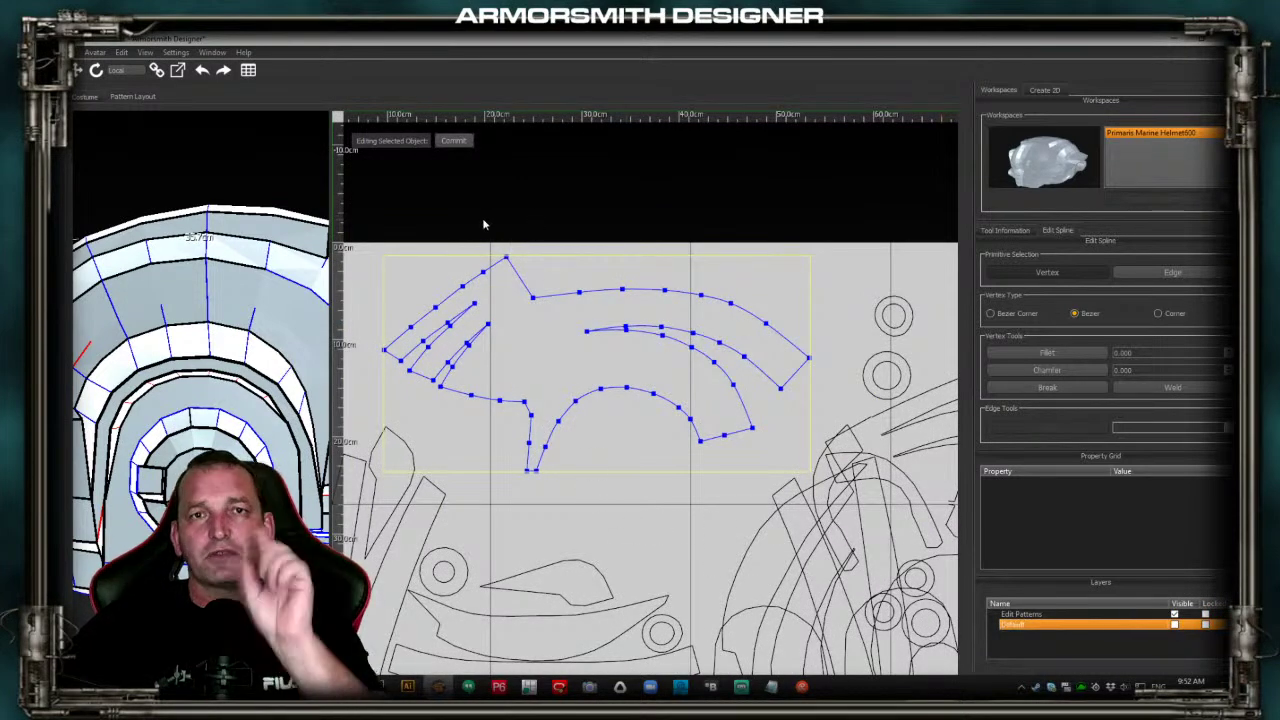
click(452, 142)
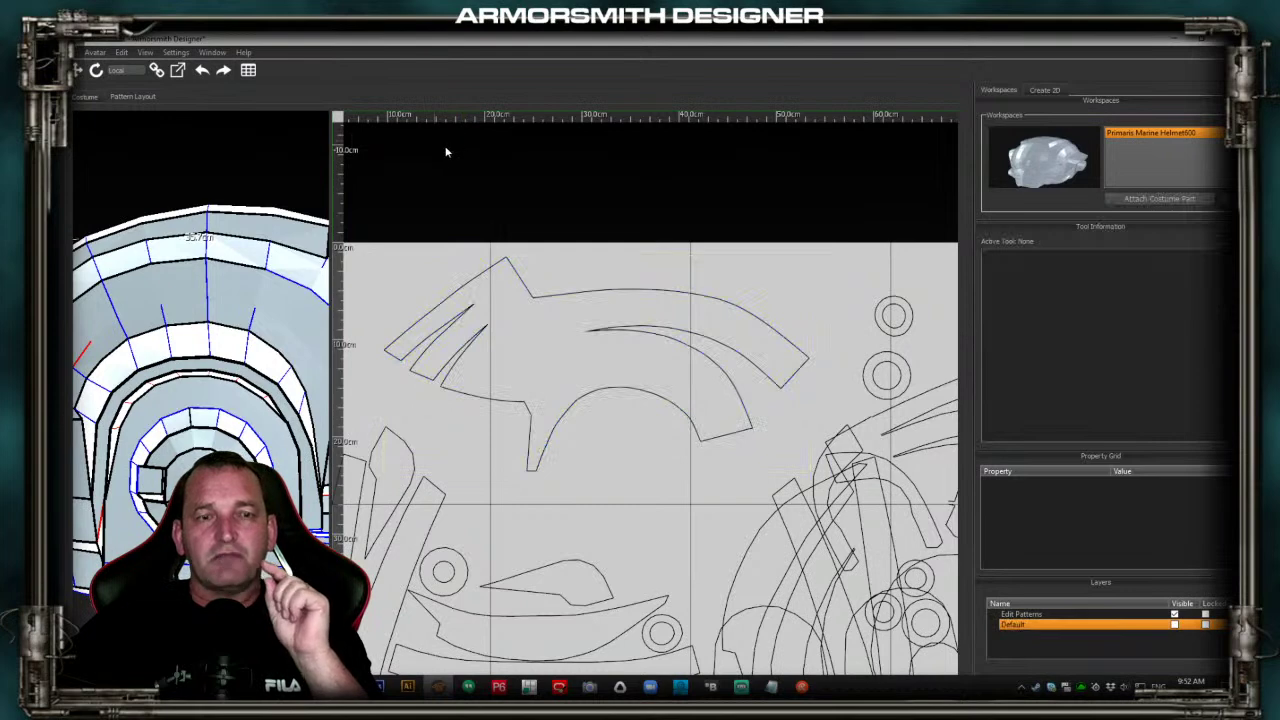
Reopen the pronged piece's outline for node editing and nudge the vertex on the arch's left shoulder to smooth the curve
click(558, 429)
scroll(558, 429, up, 4)
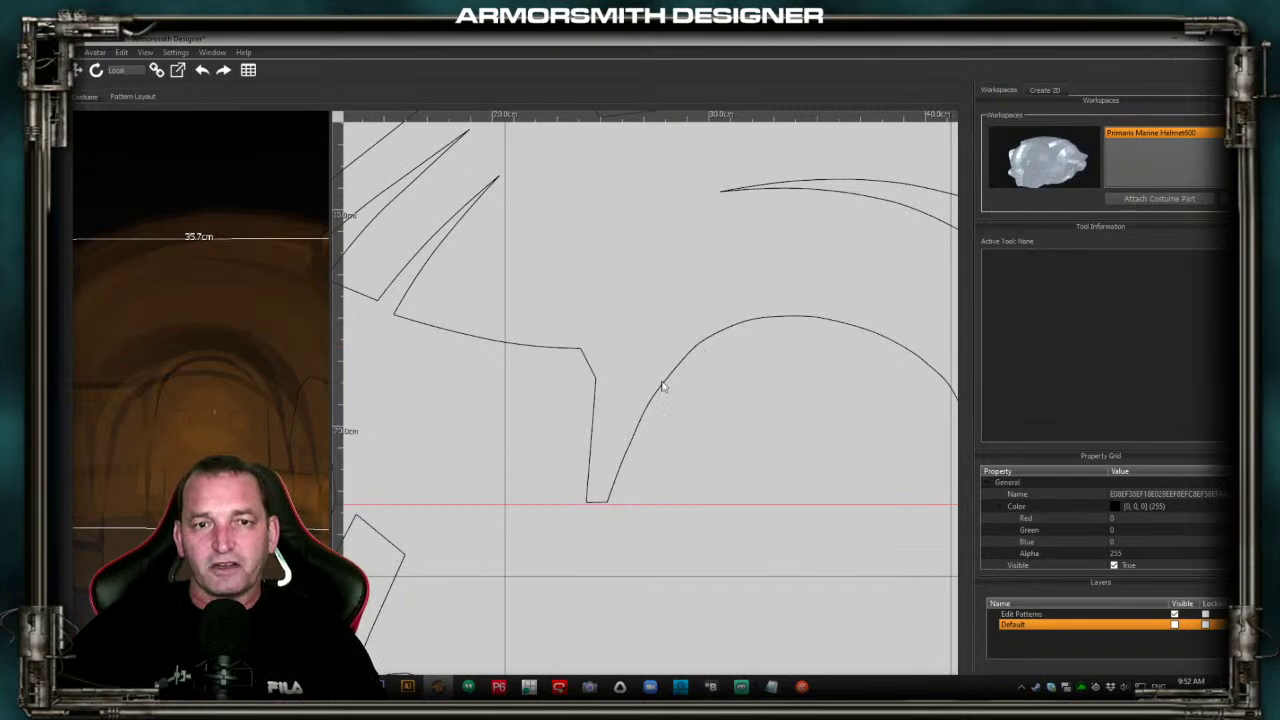
right_click(671, 370)
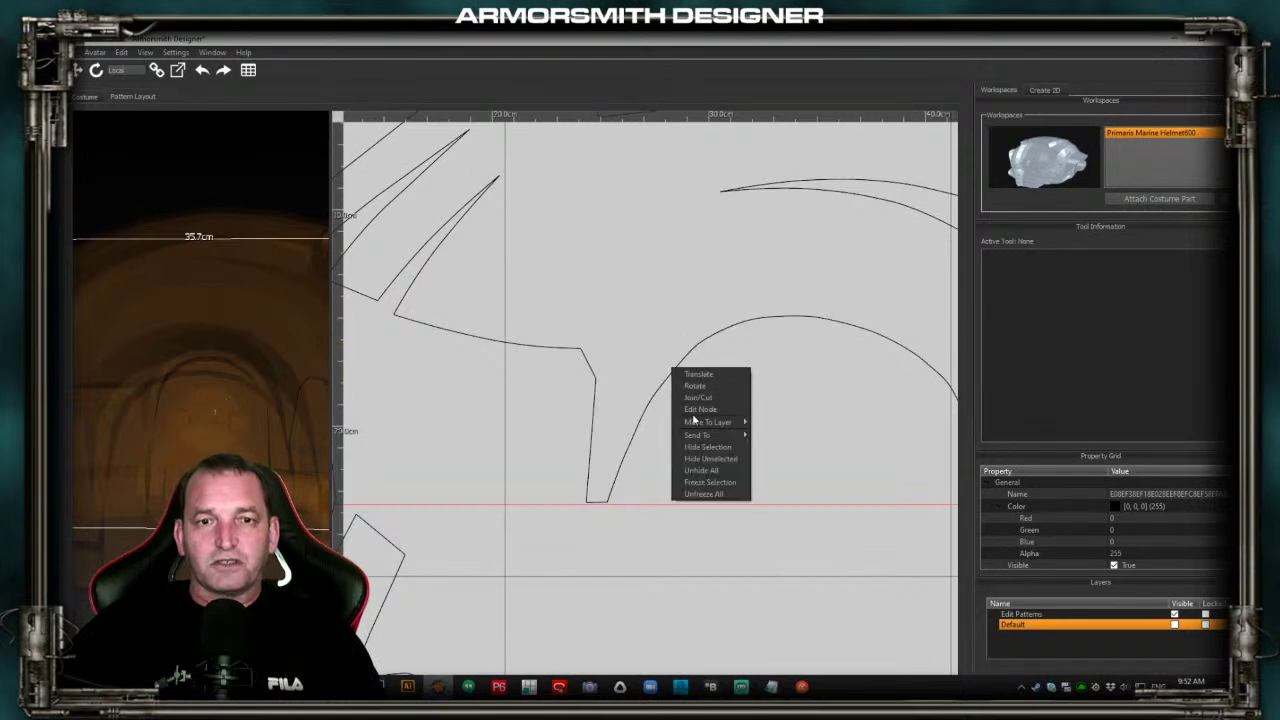
click(697, 410)
click(692, 348)
right_click(685, 354)
click(695, 362)
drag(684, 356, 690, 350)
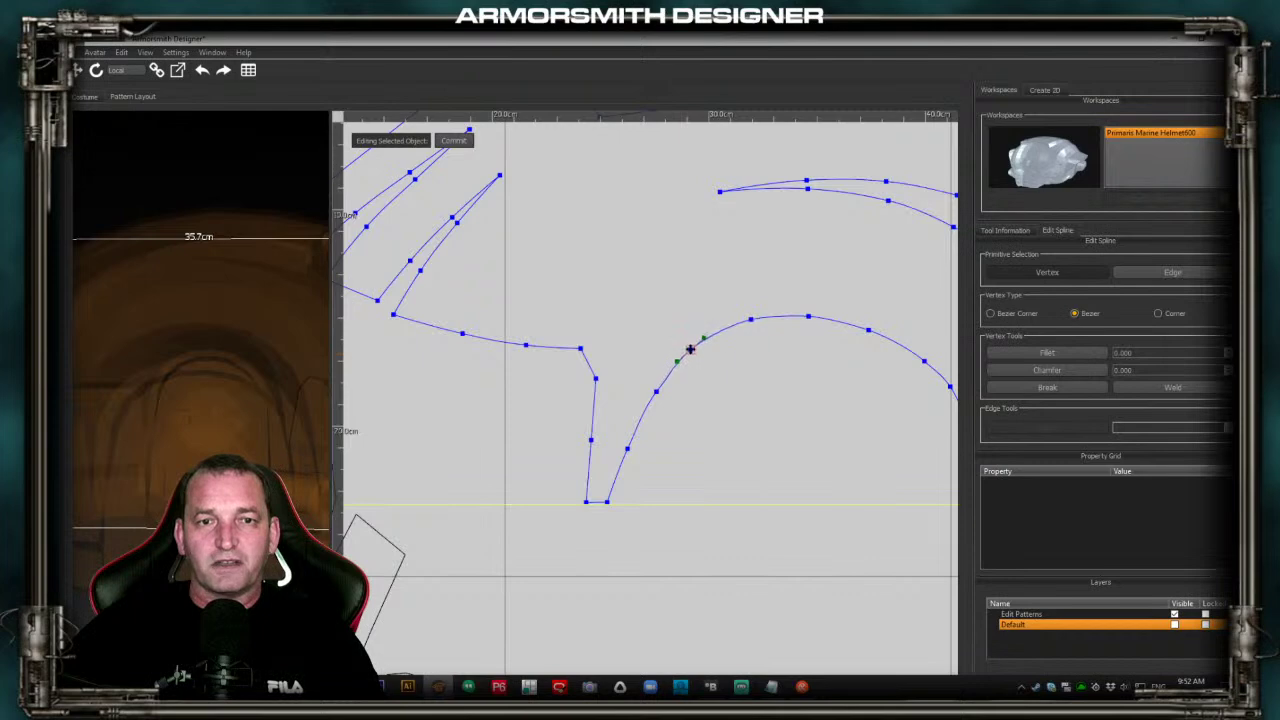
Shorten the Bezier handles of the next vertex down the arch's left side and commit the outline edits
click(654, 390)
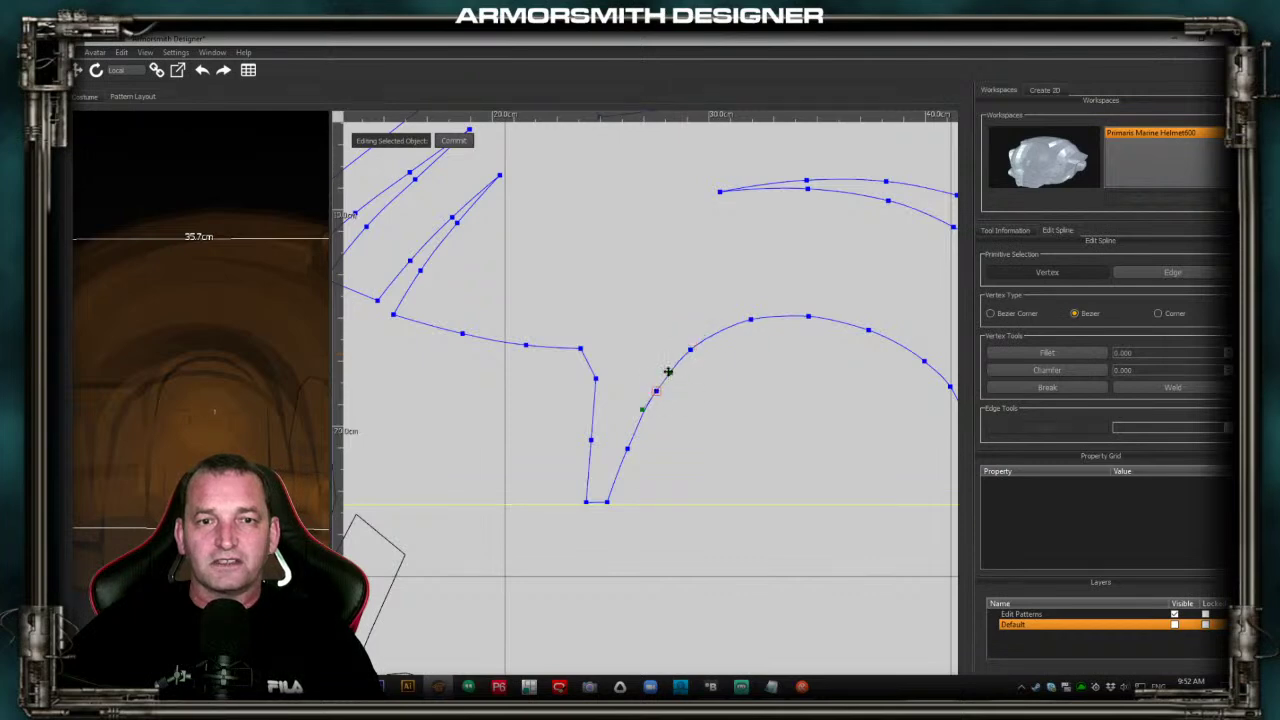
drag(671, 372, 666, 374)
click(656, 392)
click(655, 391)
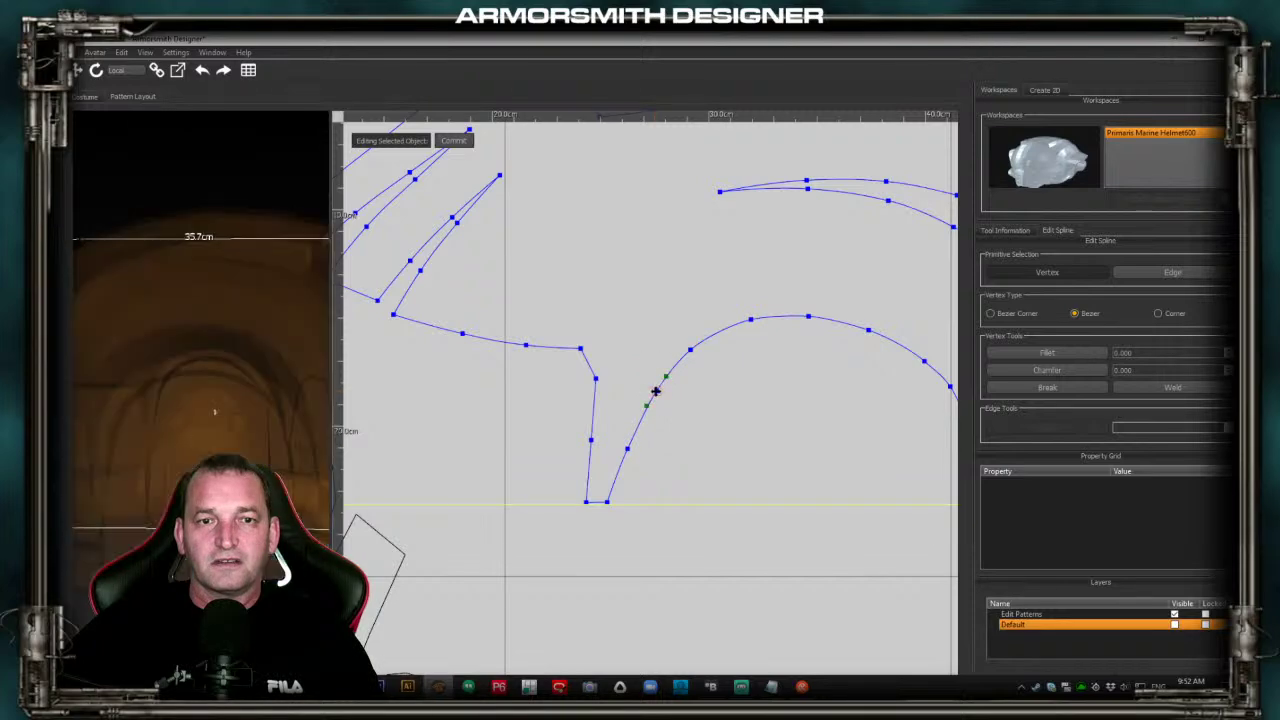
click(706, 420)
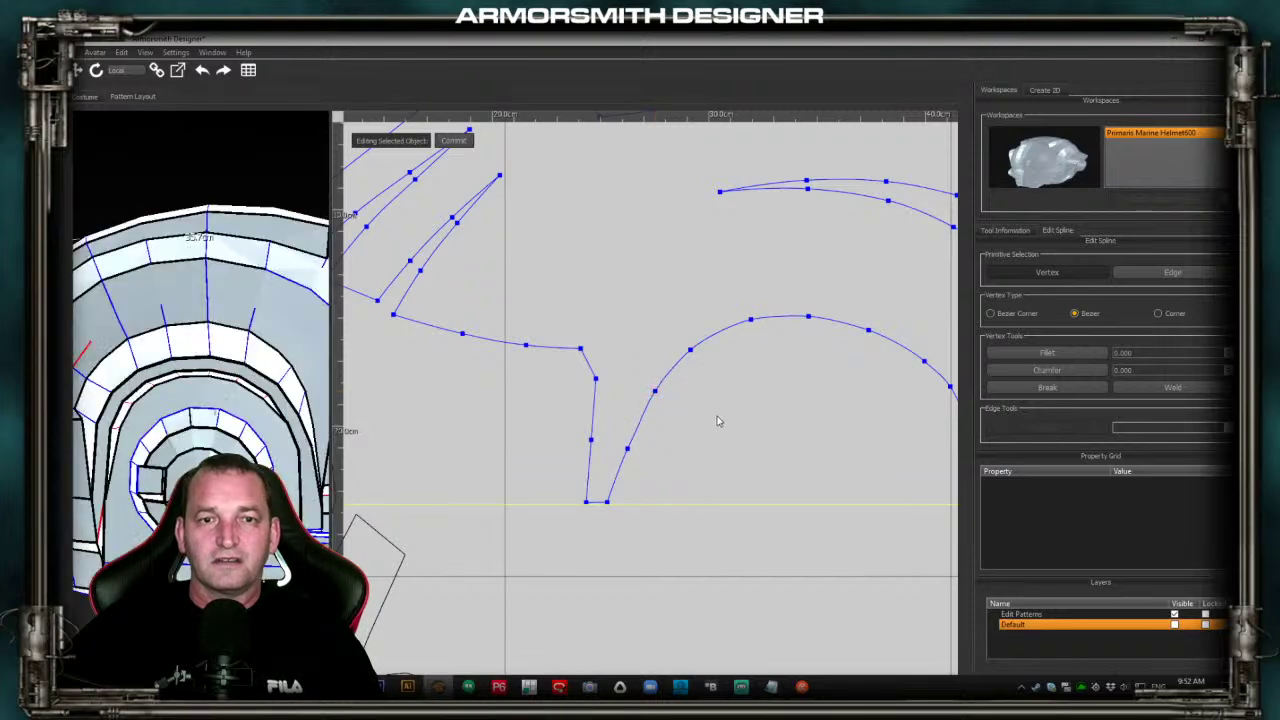
right_click(754, 407)
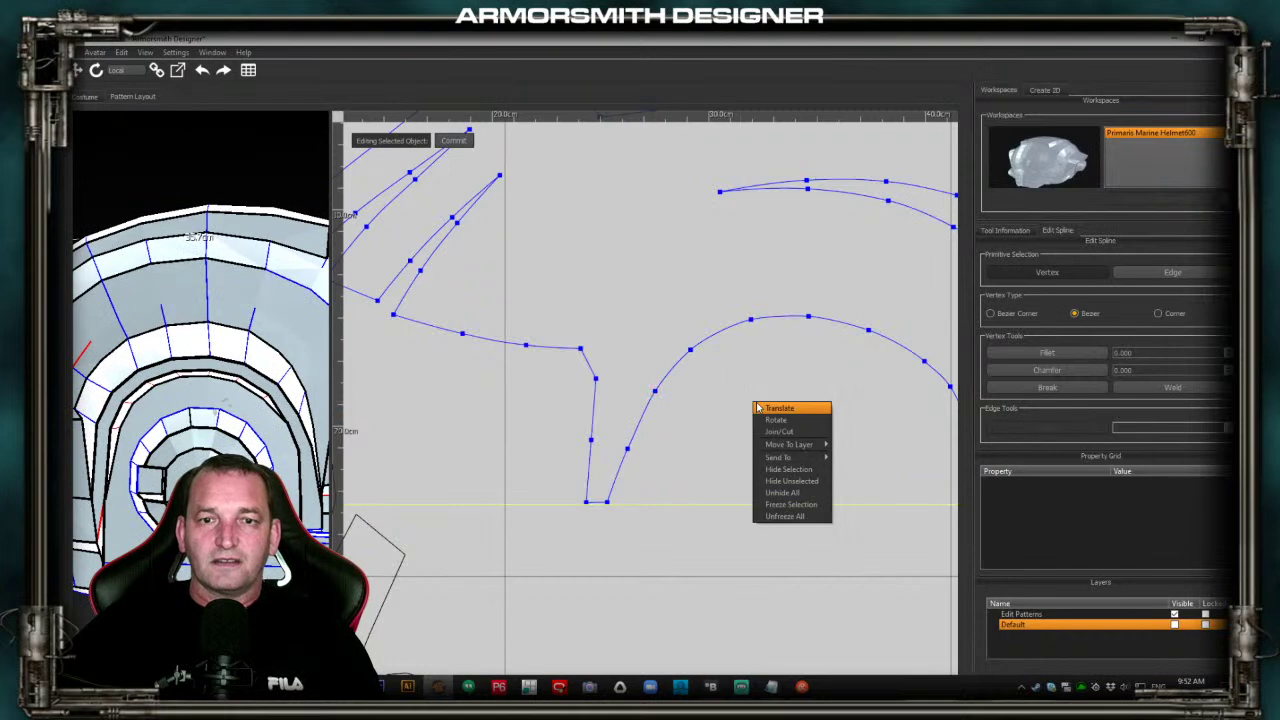
click(453, 140)
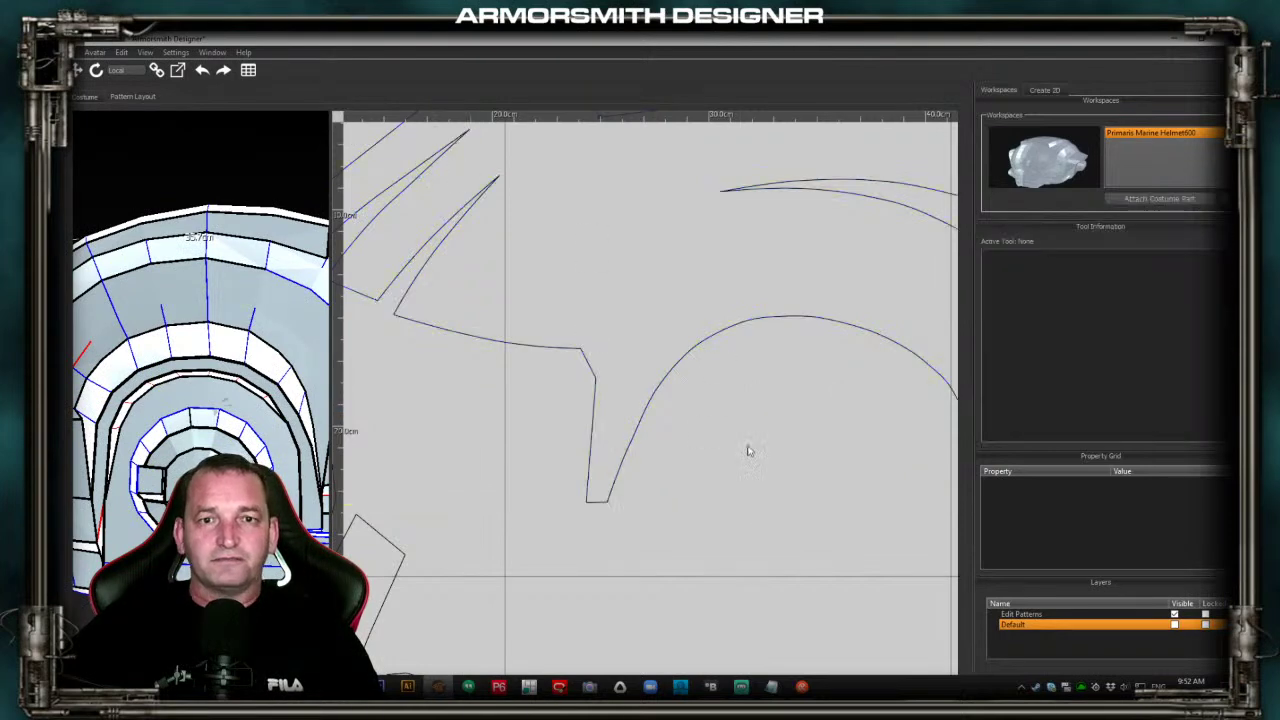
Check the smoothed outline of the pronged piece and show the Default layer again
scroll(766, 443, down, 3)
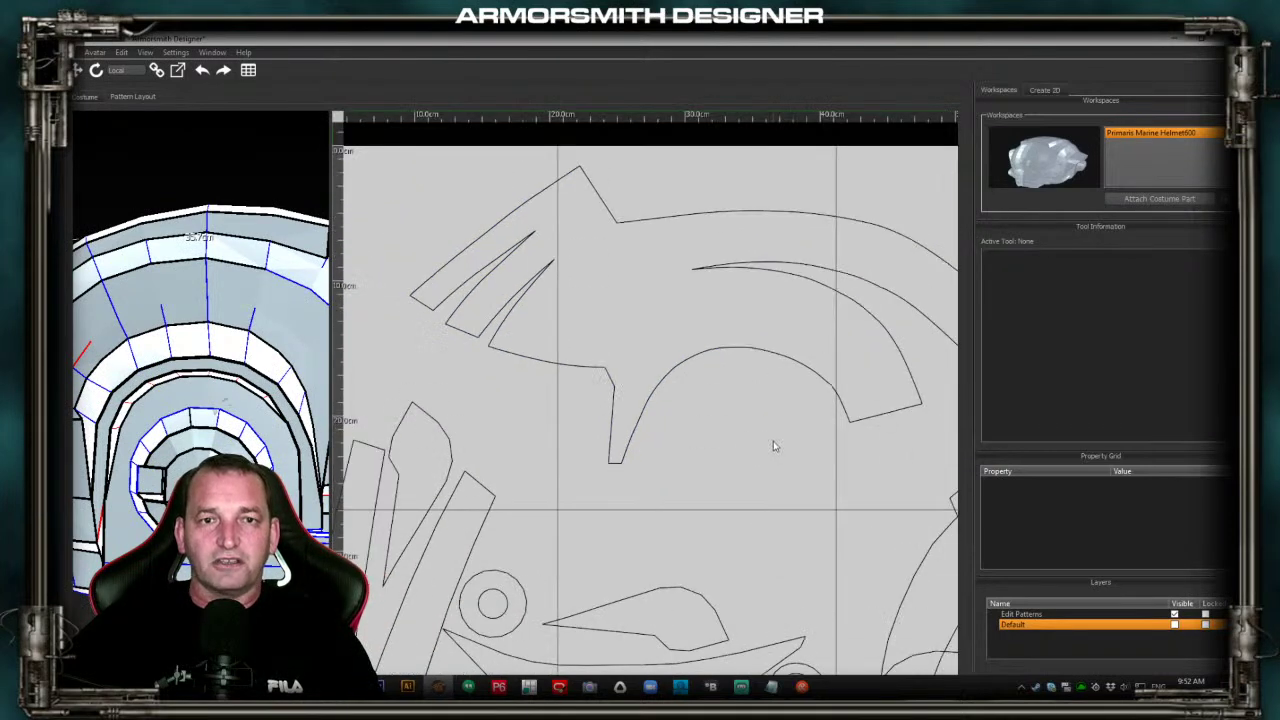
scroll(773, 447, up, 3)
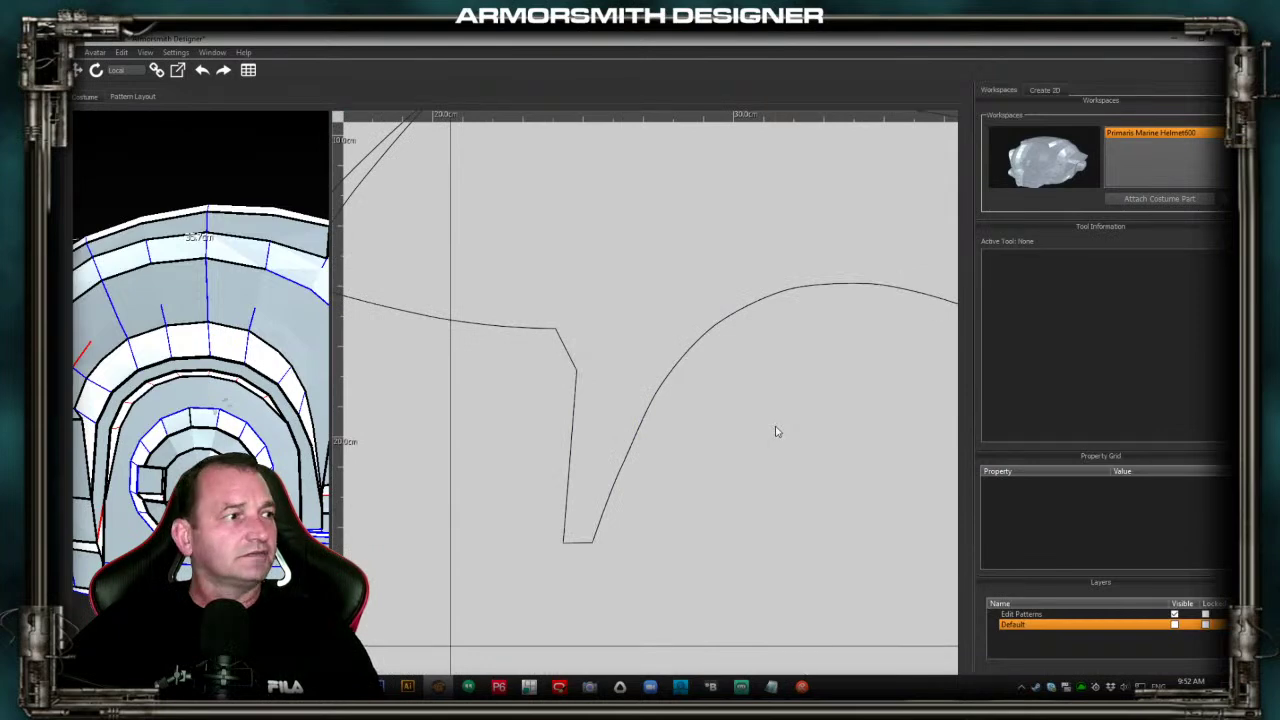
scroll(776, 432, down, 4)
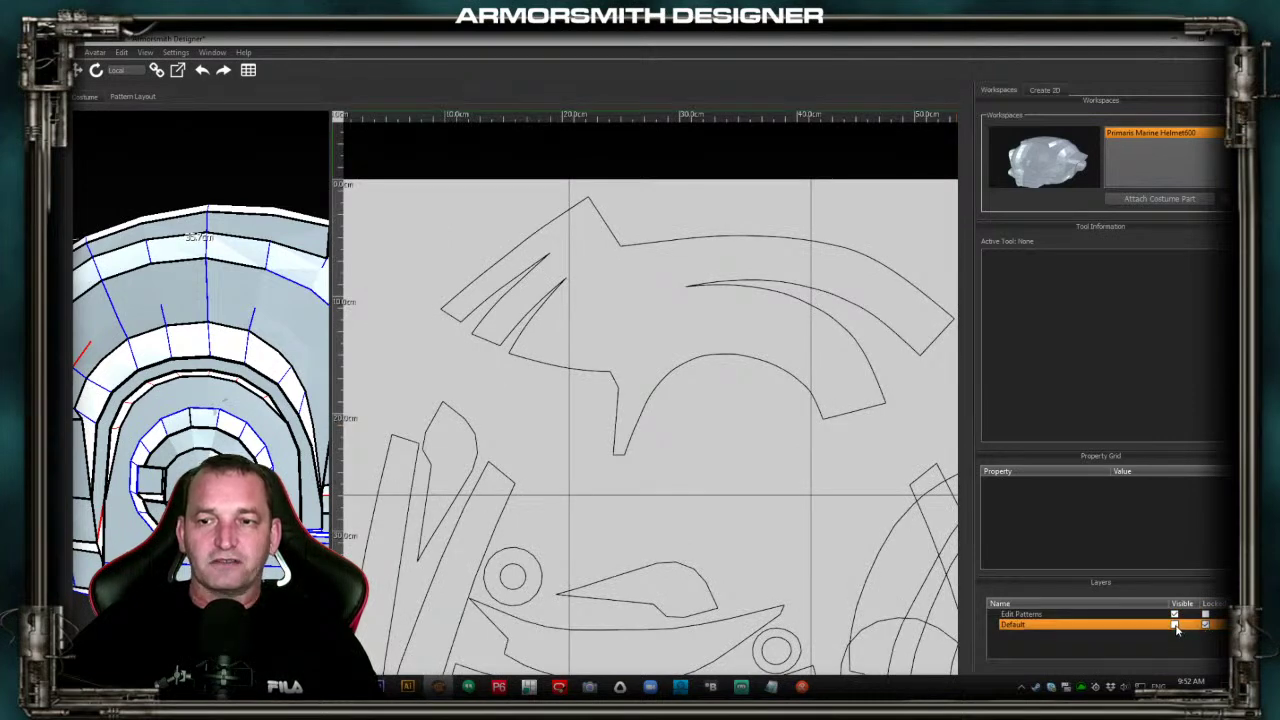
click(1175, 625)
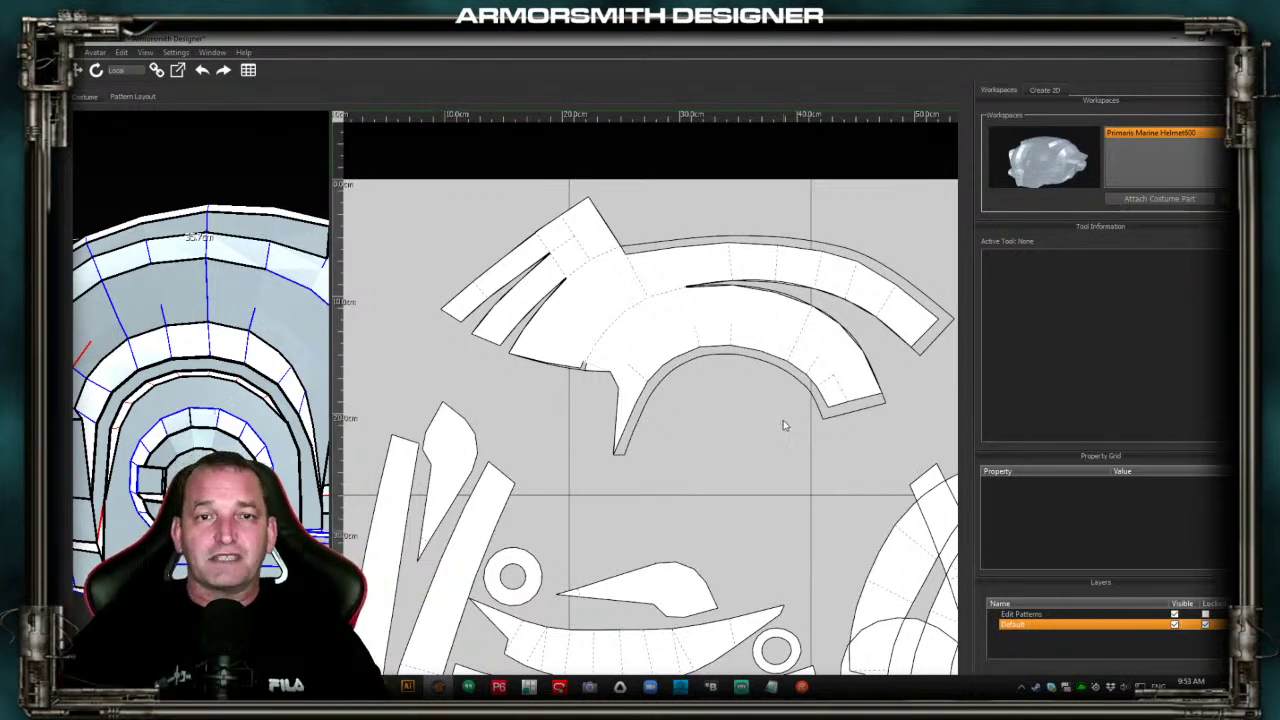
middle_drag(786, 438, 732, 439)
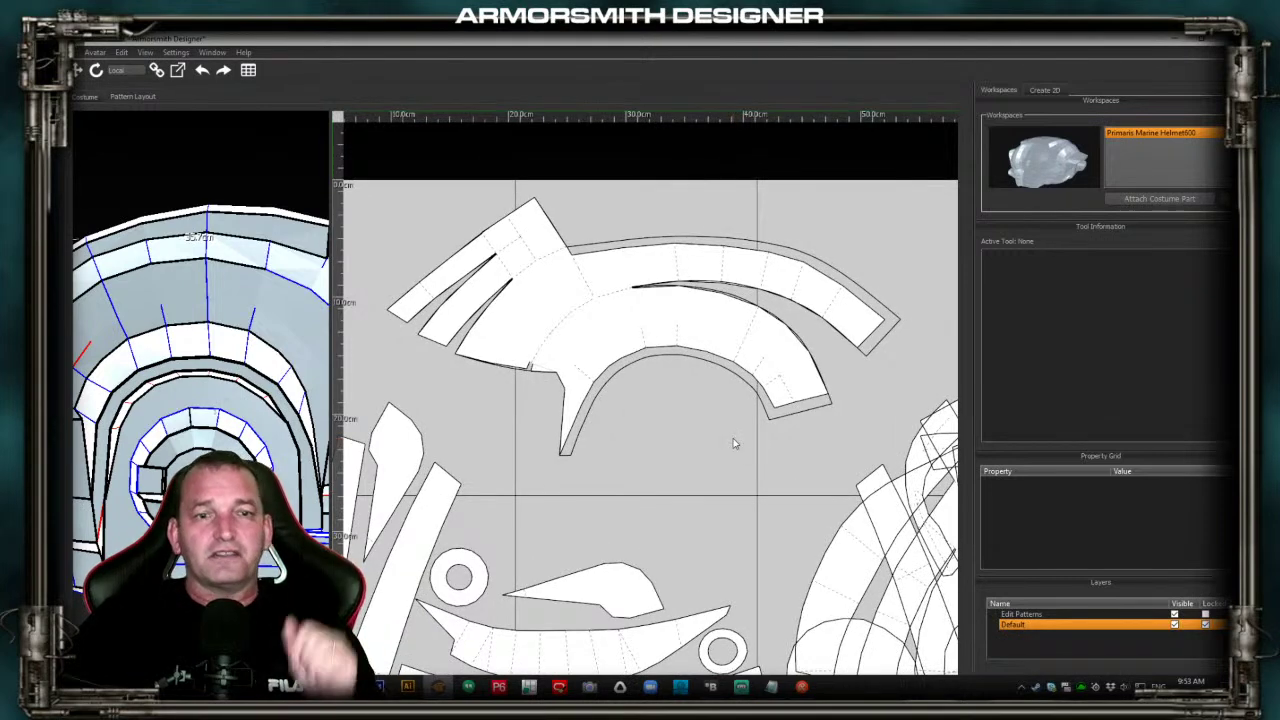
scroll(710, 456, down, 1)
mouse_move(707, 459)
middle_down()
mouse_move(683, 418)
mouse_move(687, 454)
middle_up()
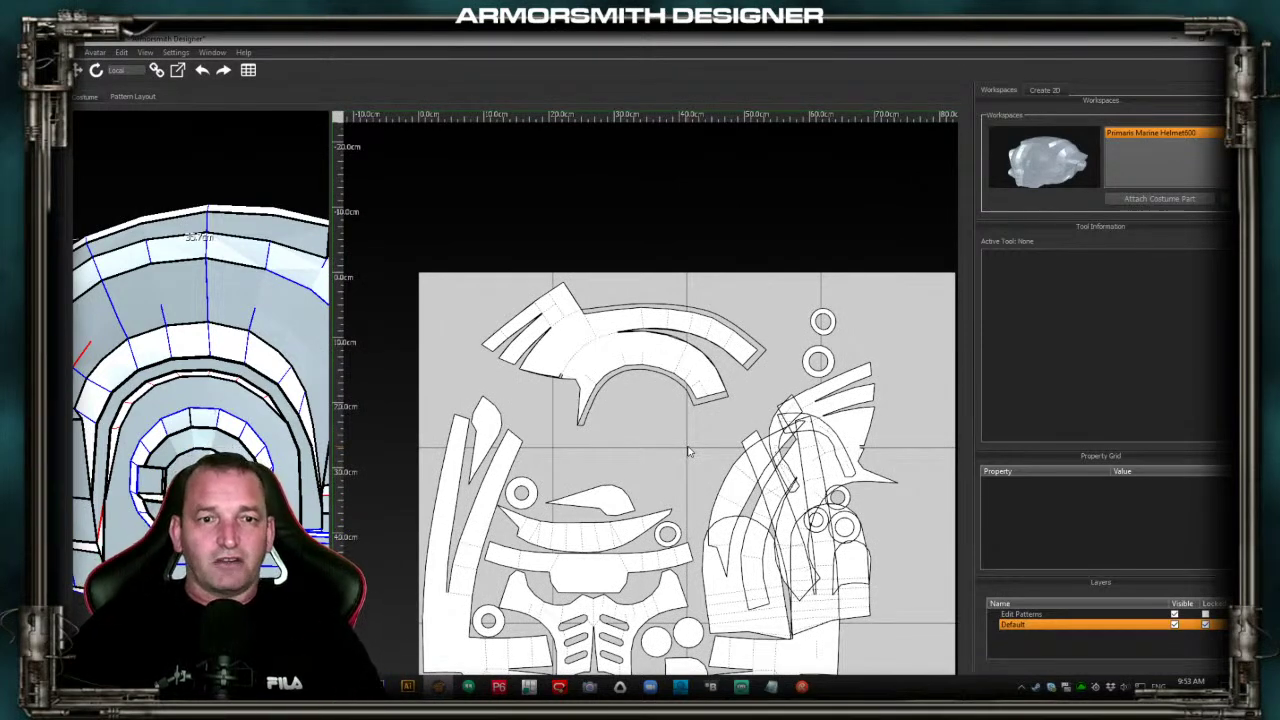
scroll(687, 474, up, 3)
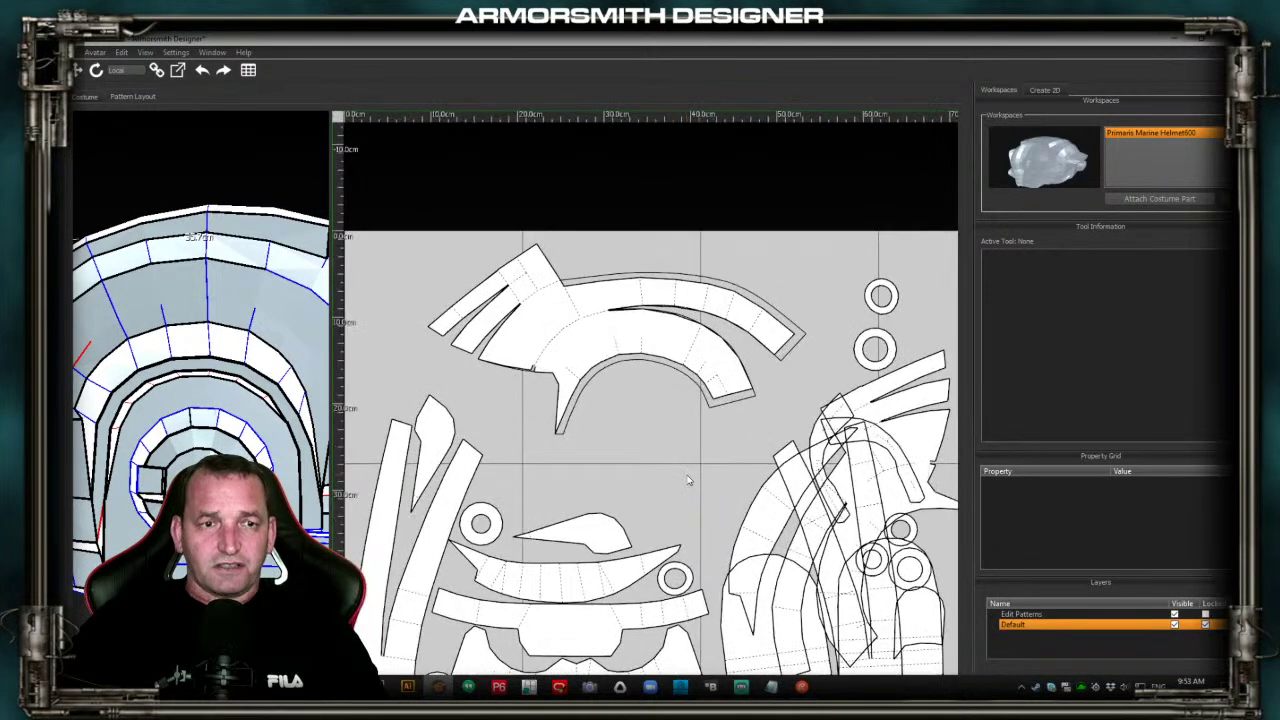